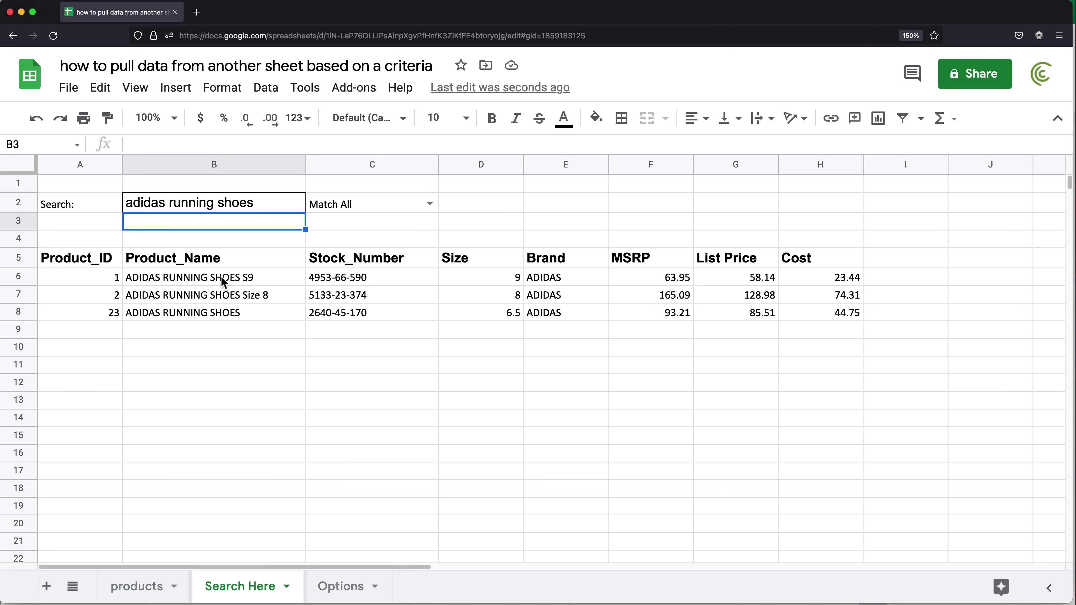
Step: Examine the product list and its Match Score column on the products sheet
left_click(144, 587)
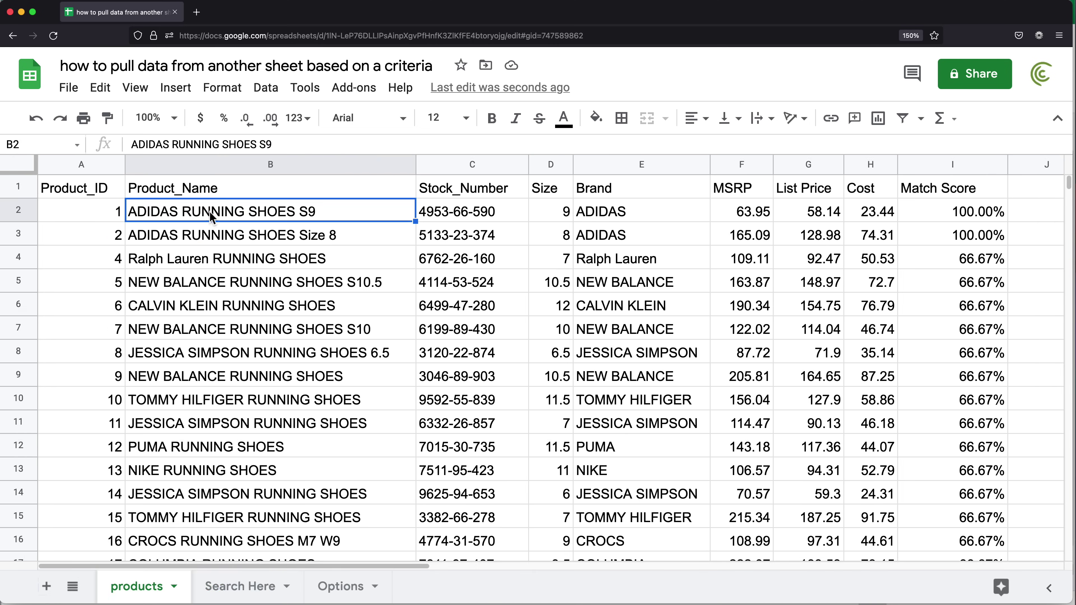
scroll(644, 258, "down", 3)
scroll(643, 258, "down", 5)
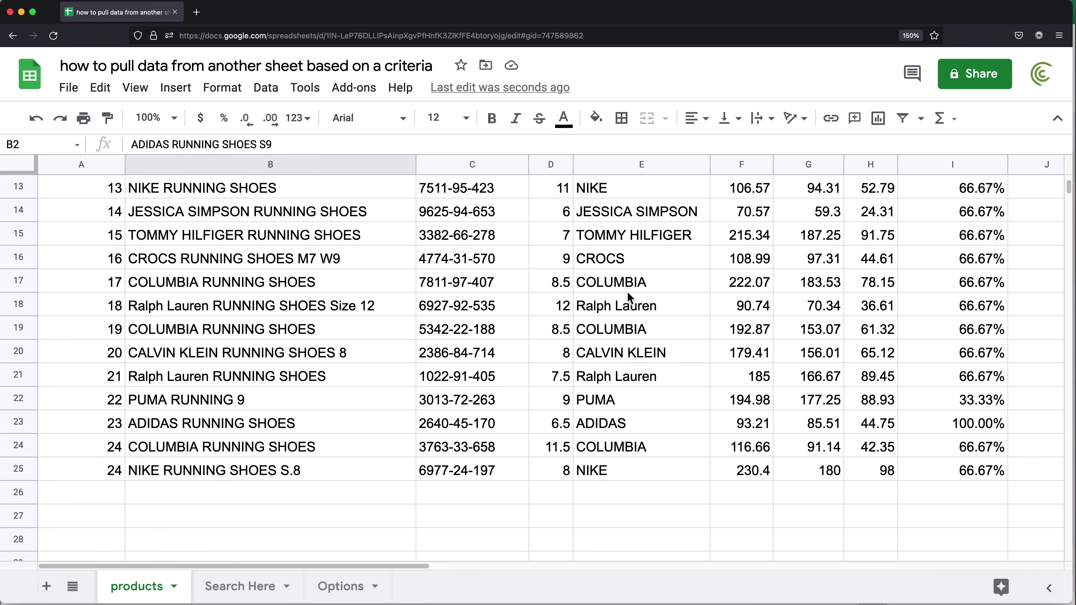
scroll(629, 303, "up", 8)
left_click(954, 164)
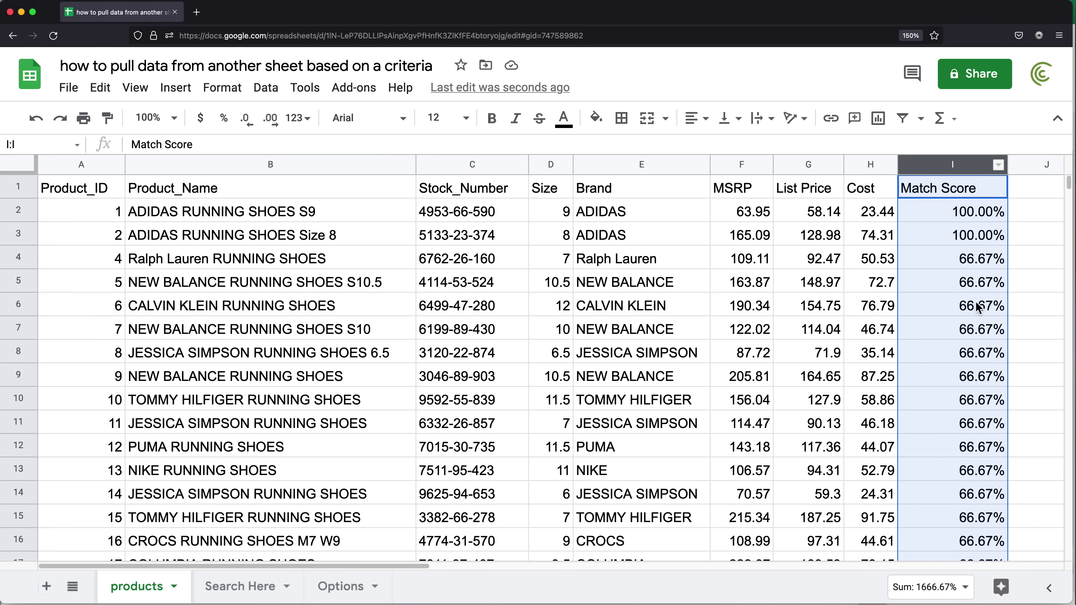
Step: Examine the search phrase, the match option and the returned product names on the Search Here sheet
left_click(244, 587)
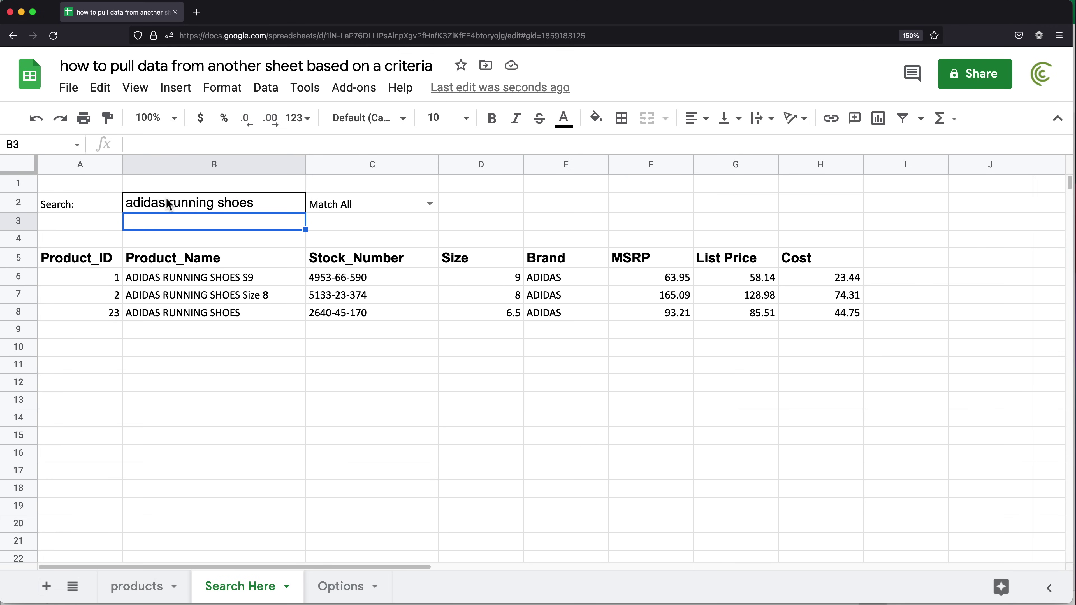
left_click(204, 206)
left_click(339, 207)
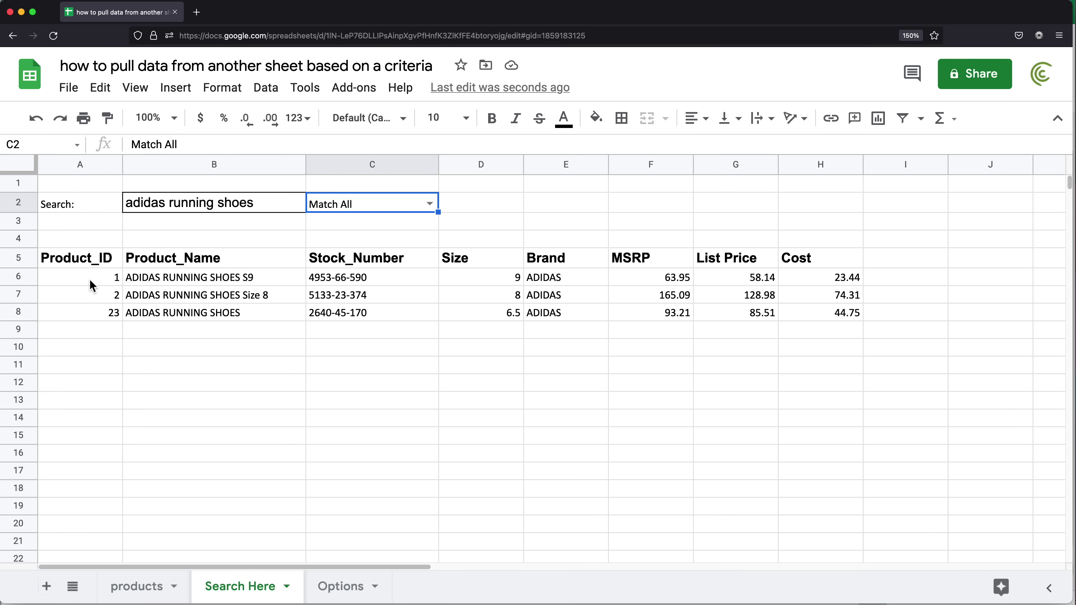
left_click(146, 206)
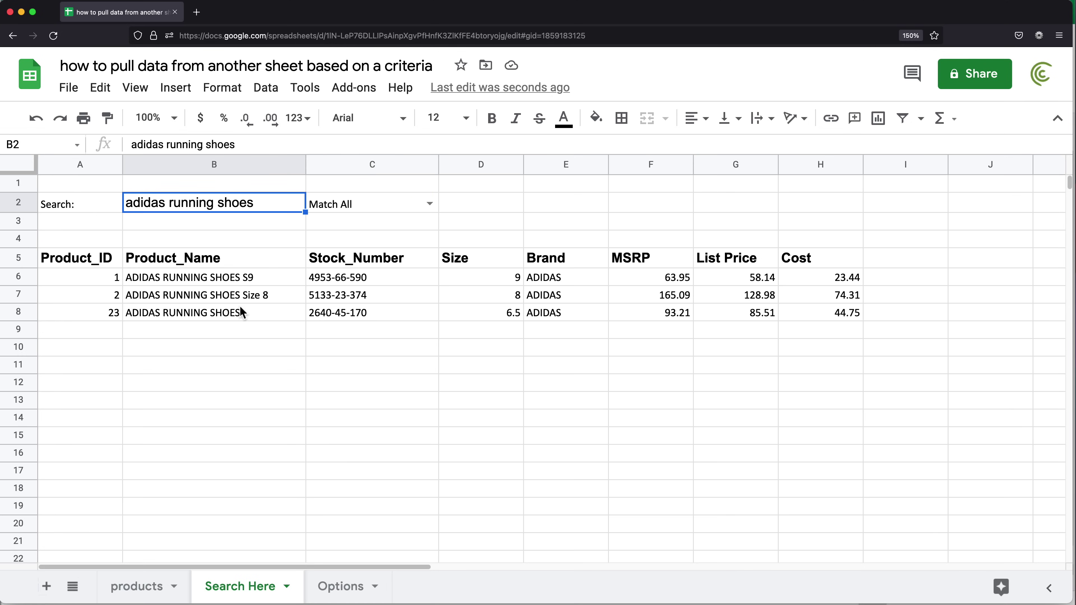
left_click_drag(223, 281, 221, 333)
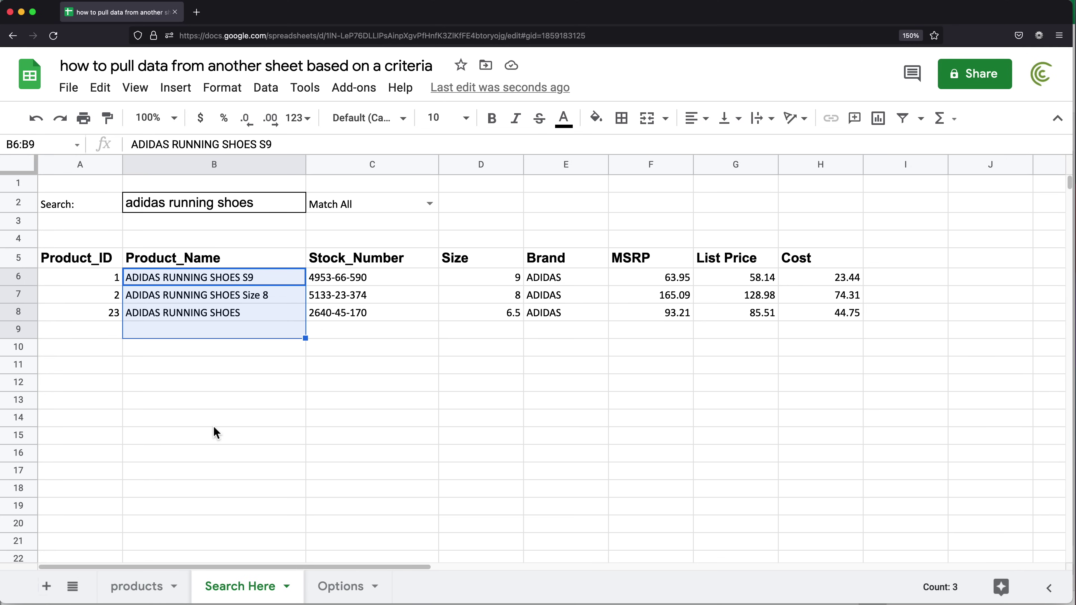
left_click(241, 258)
Step: Set the match option in C2 to Match Any and look through the returned products
left_click(429, 204)
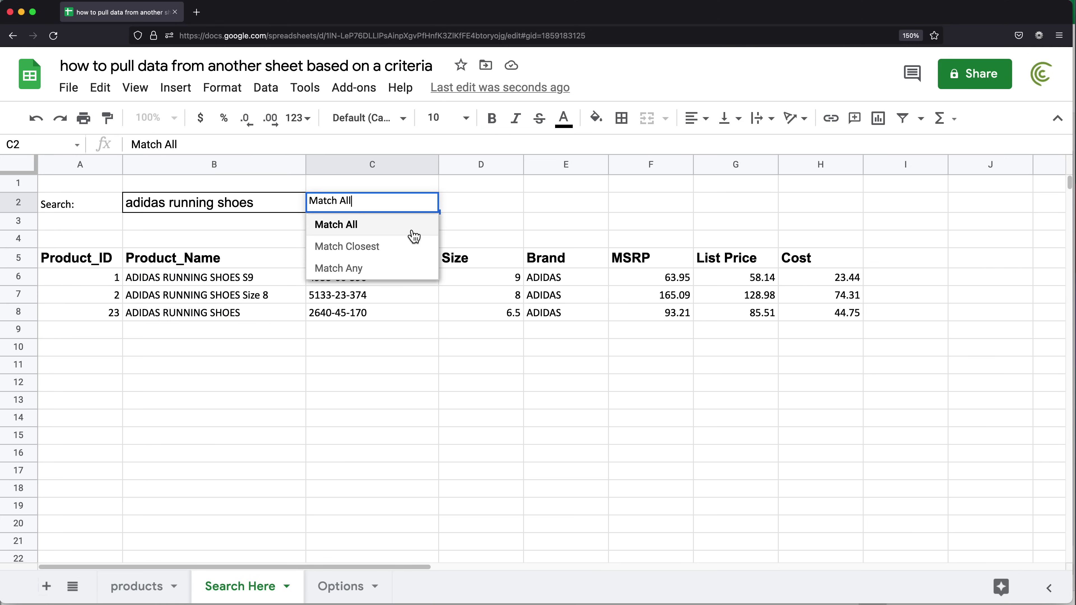
left_click(375, 269)
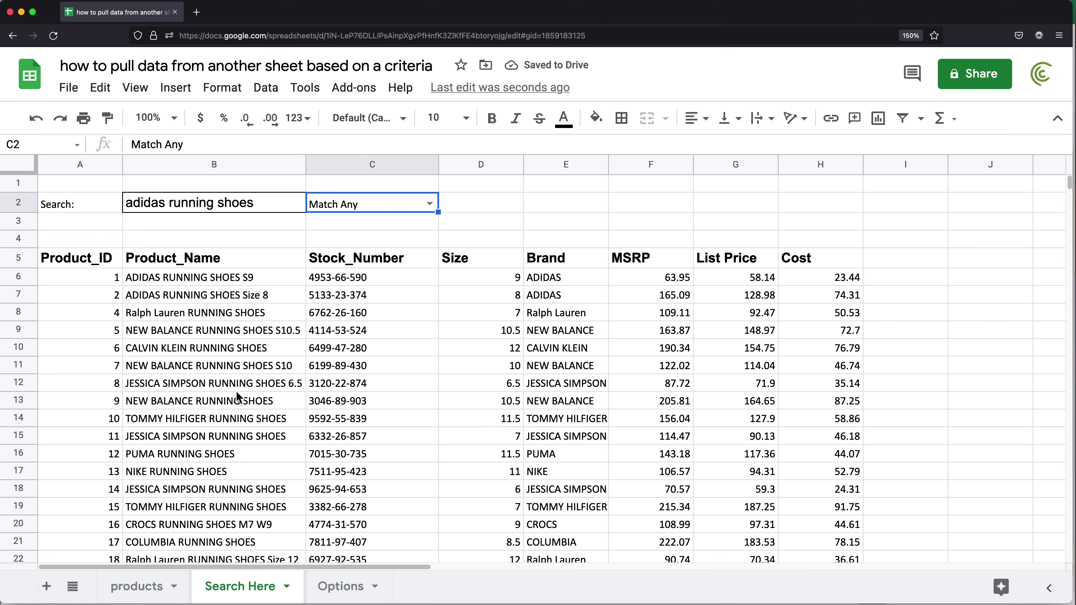
scroll(238, 396, "down", 3)
scroll(240, 301, "up", 3)
Step: Change the search phrase in B2 to "adidas nike running shoes" and set the match option to Match All
left_click(168, 203)
triple_click(169, 203)
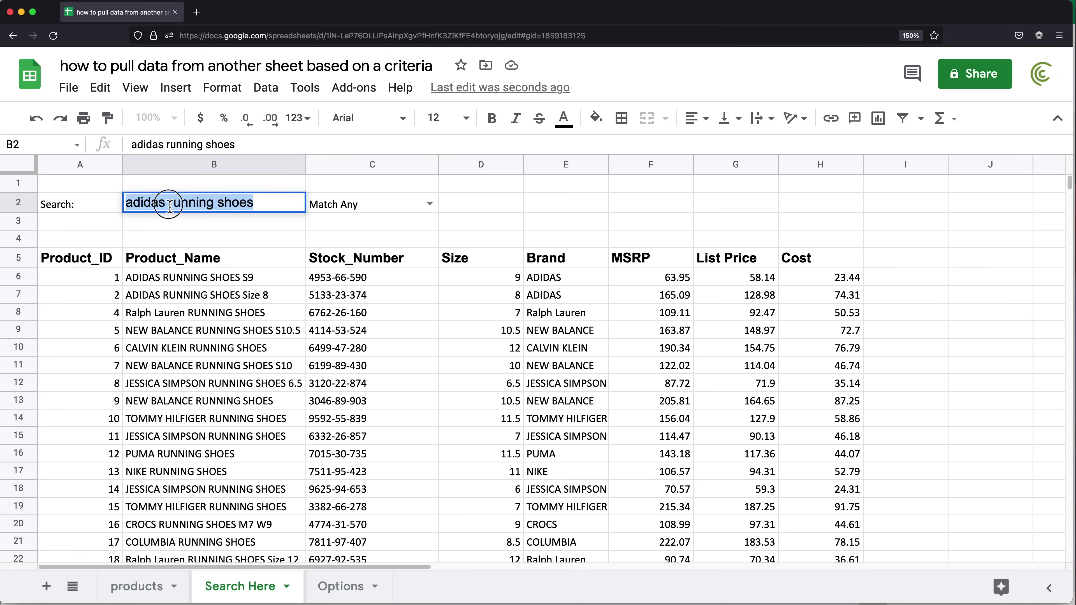
left_click(205, 203)
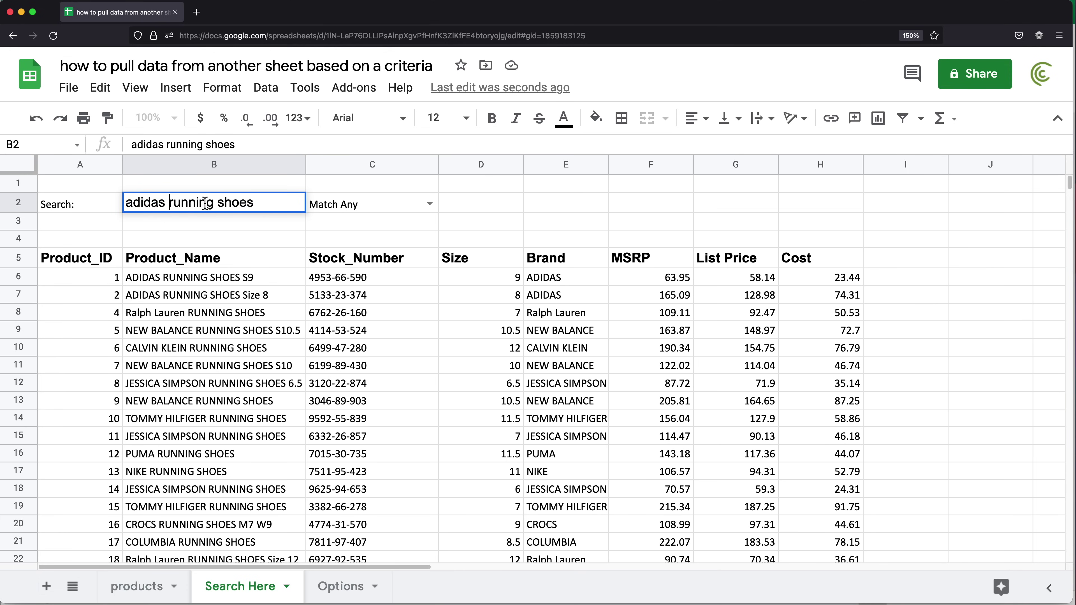
type("nike")
key("Return")
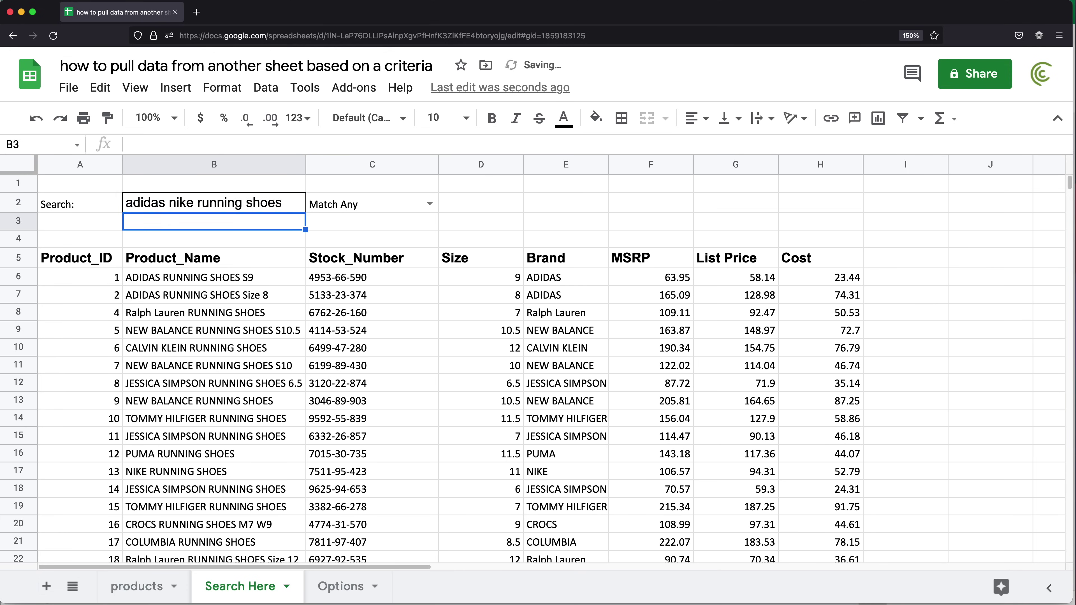
left_click(429, 204)
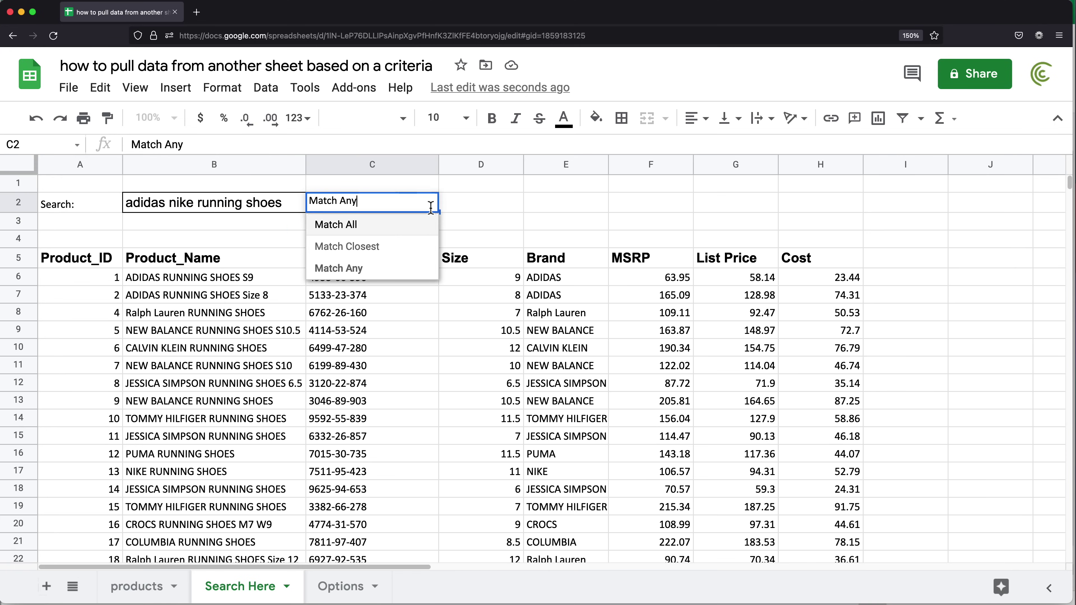
left_click(351, 232)
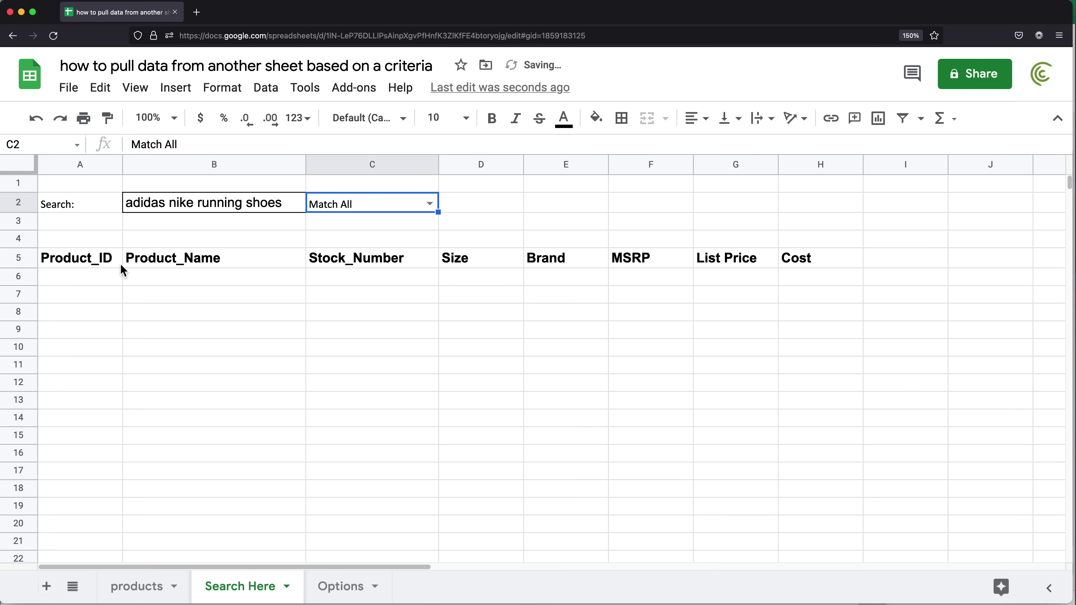
Step: Compare the Match Score entries of the Adidas, Nike and other brand rows on the products sheet
left_click(140, 586)
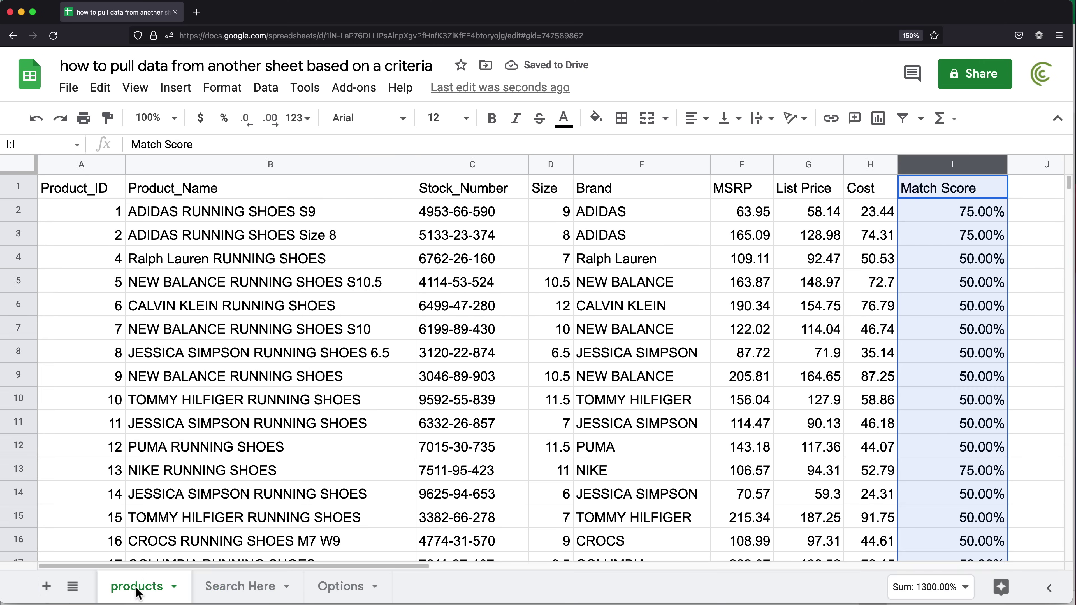
left_click(136, 218)
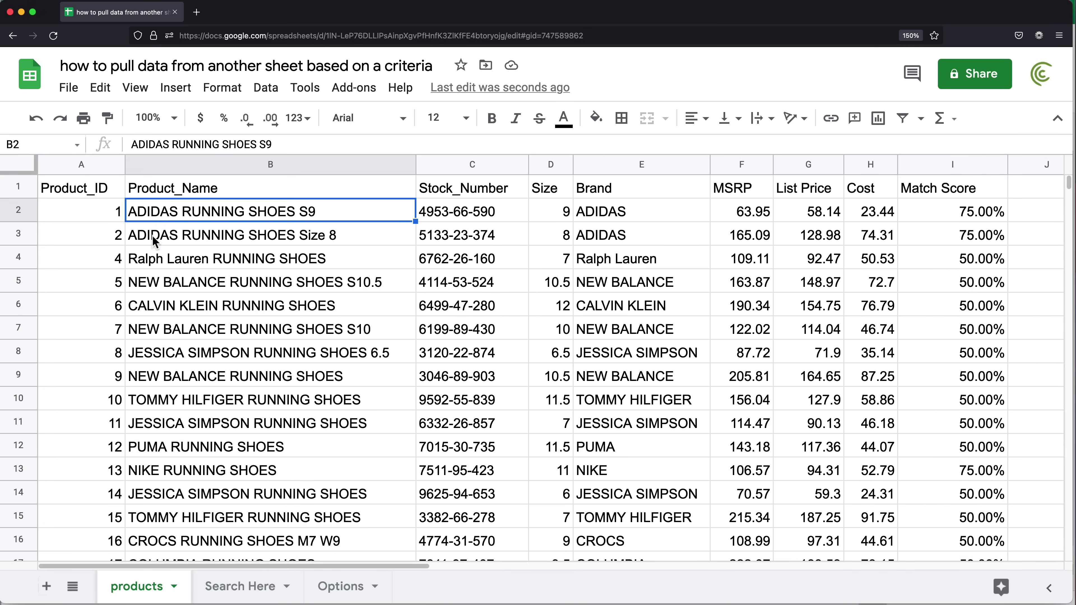
scroll(211, 341, "down", 1)
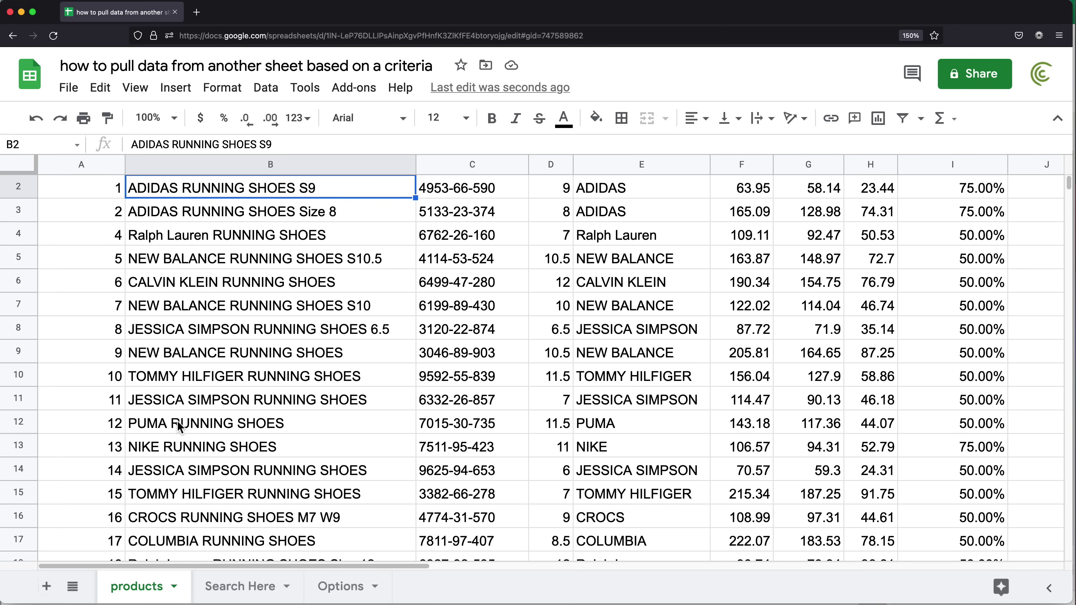
left_click(146, 453)
scroll(204, 530, "up", 1)
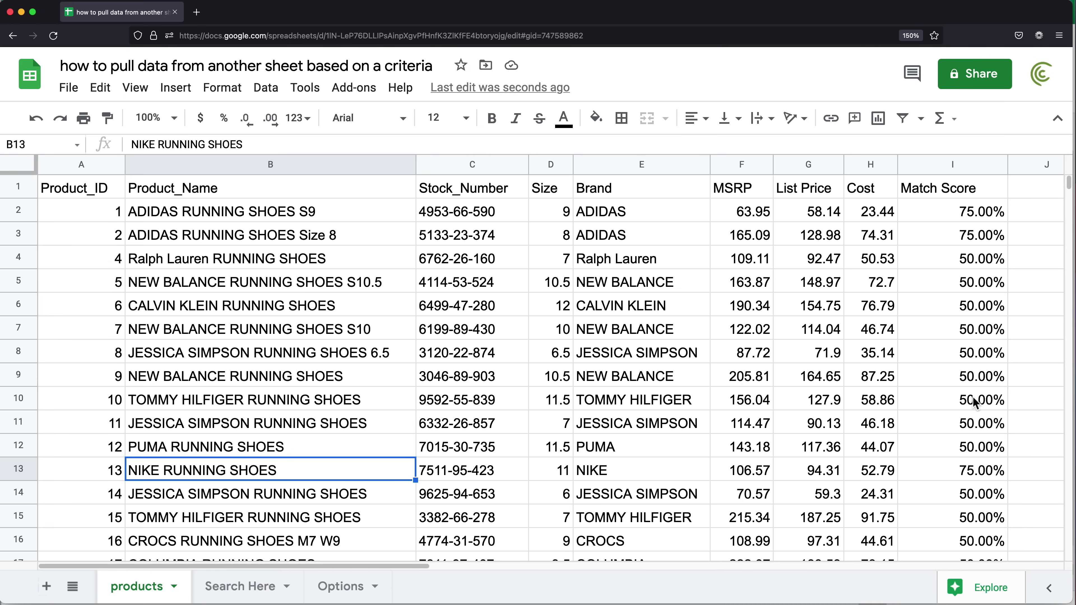
left_click(966, 216)
left_click(969, 261)
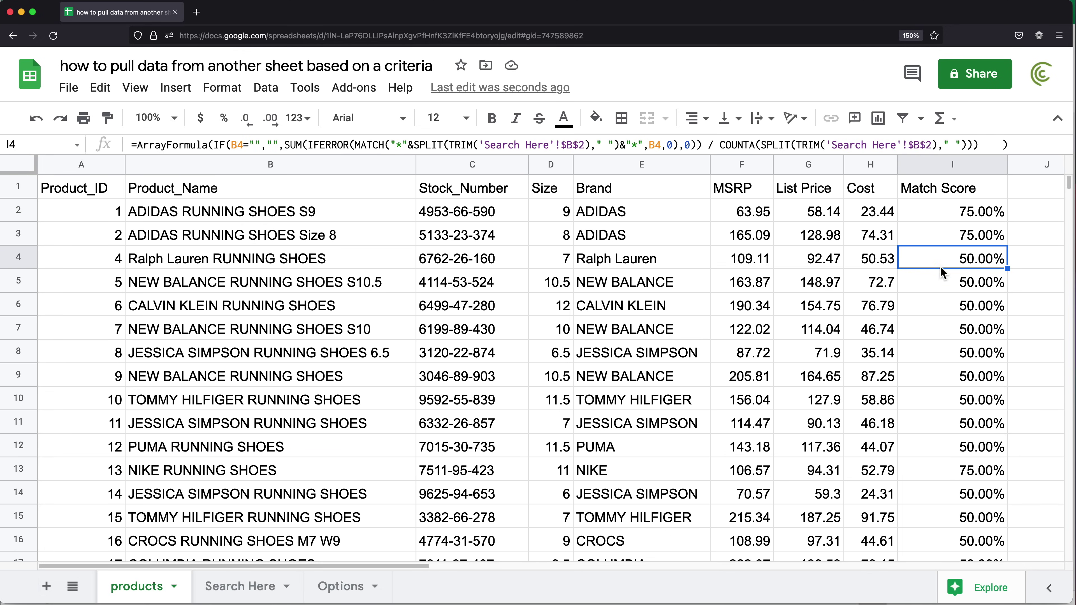
Step: Set the match option on the Search Here sheet to Match Closest and check the returned Adidas and Nike products
left_click(227, 589)
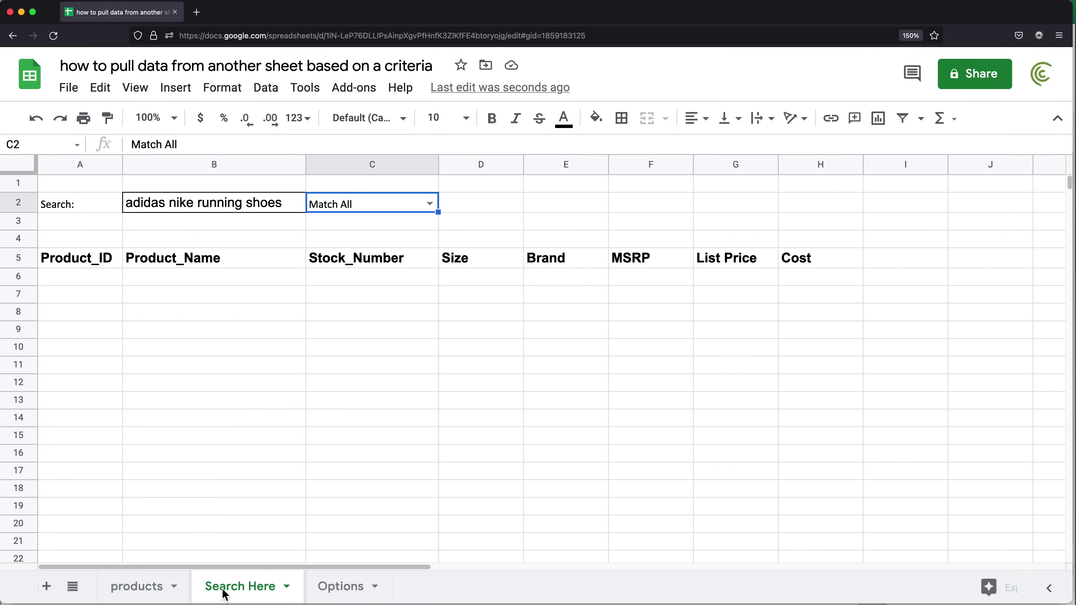
left_click(431, 203)
left_click(376, 248)
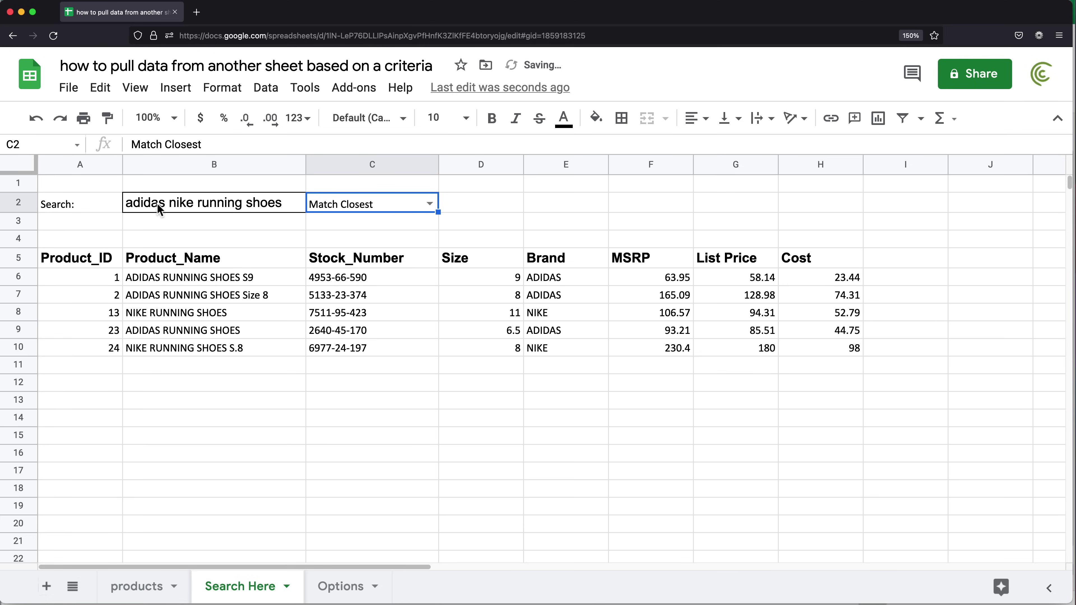
left_click(194, 281)
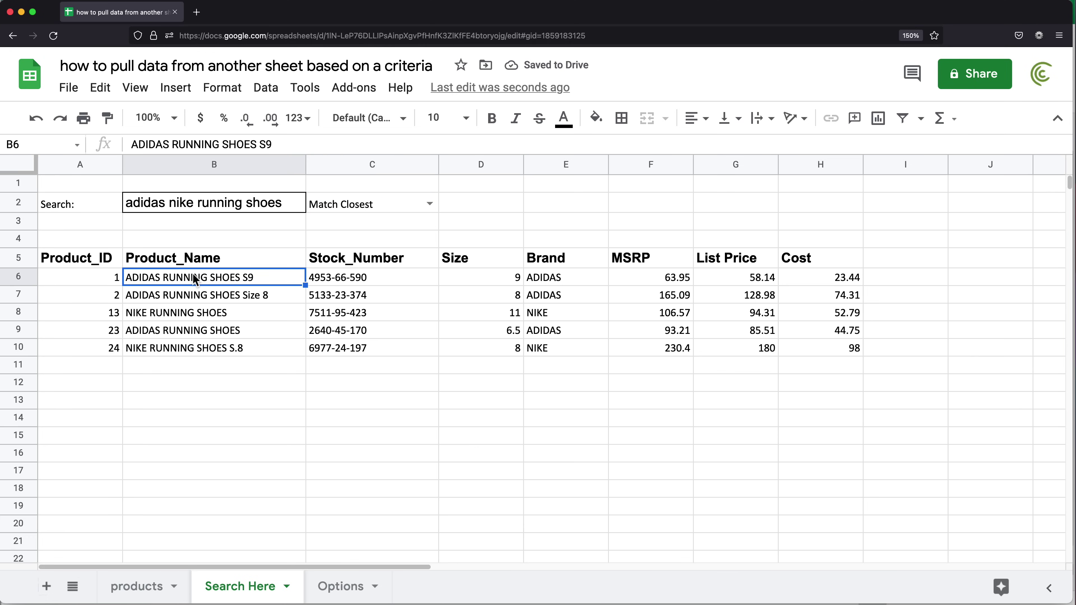
left_click(186, 315)
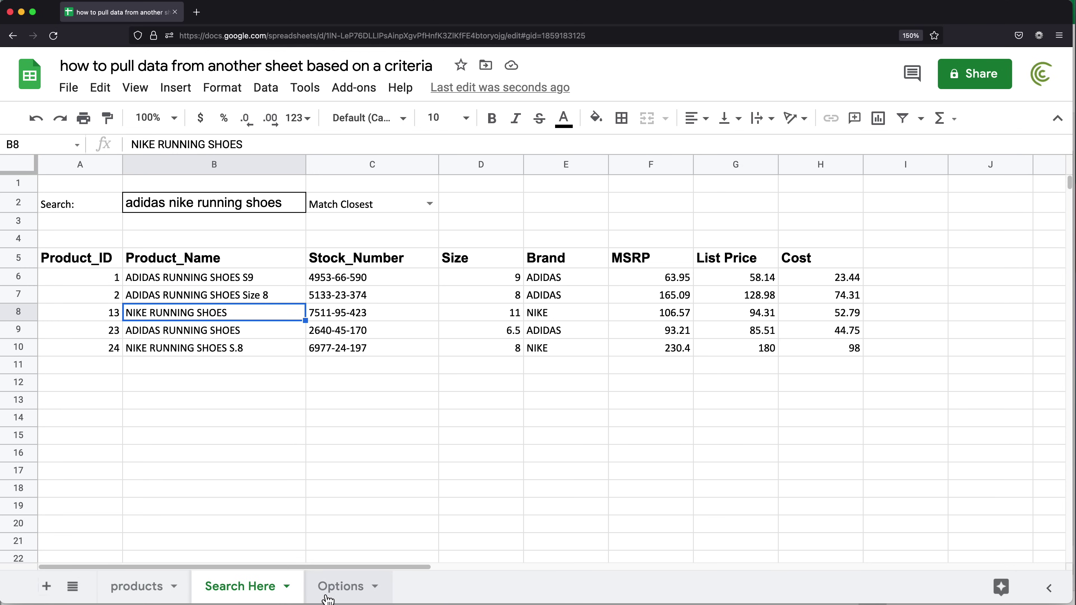
Step: Examine the match options and their assigned scores on the Options sheet, then return to the Search Here sheet
left_click(338, 587)
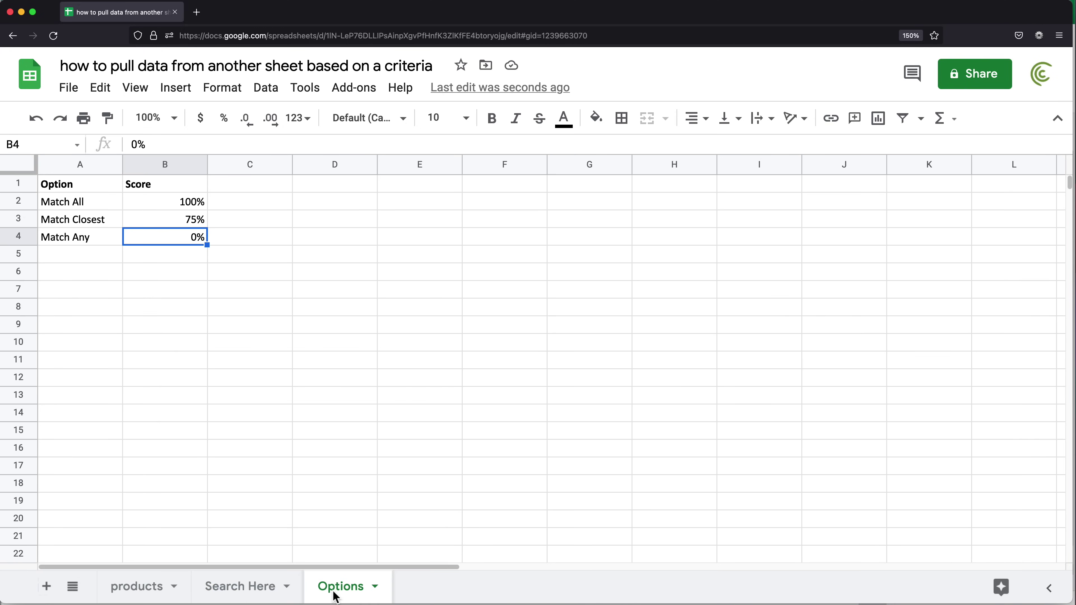
left_click_drag(75, 204, 79, 237)
left_click_drag(196, 207, 199, 240)
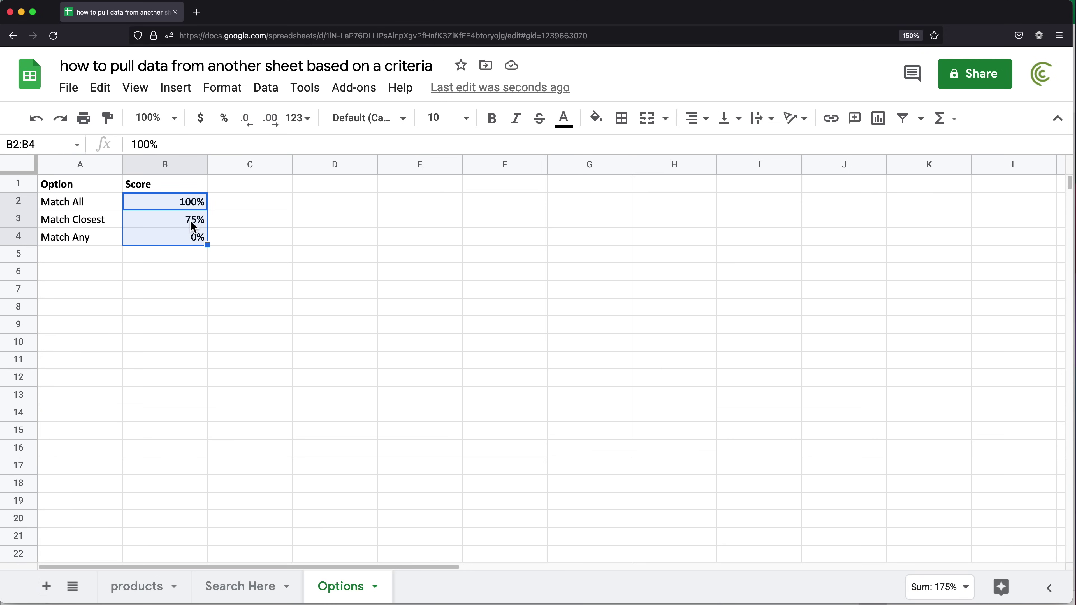
left_click(239, 595)
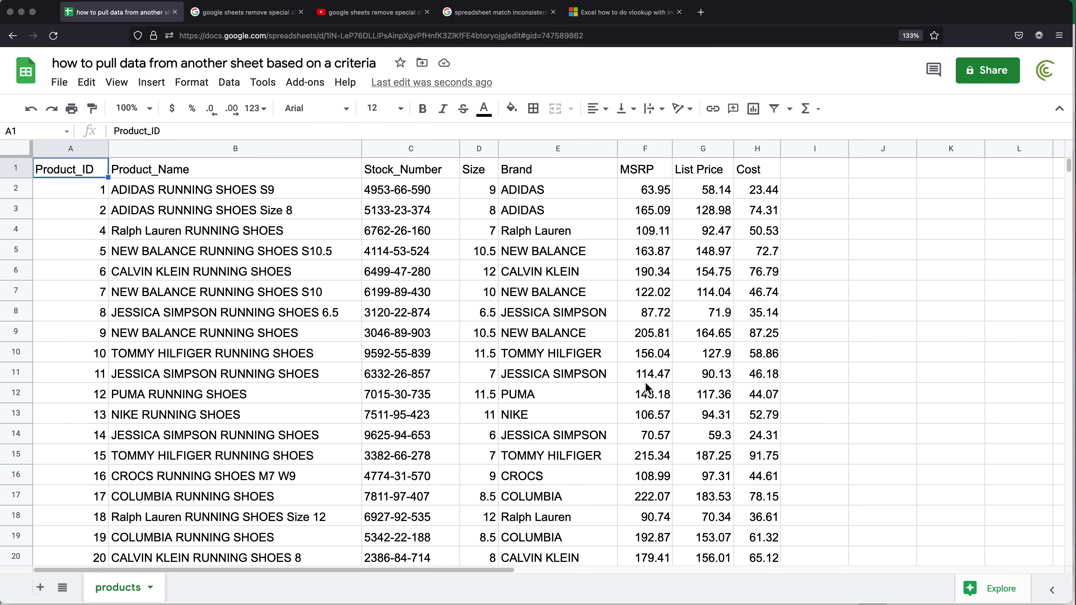
Step: Hide columns C through H on the products sheet
left_click(415, 149)
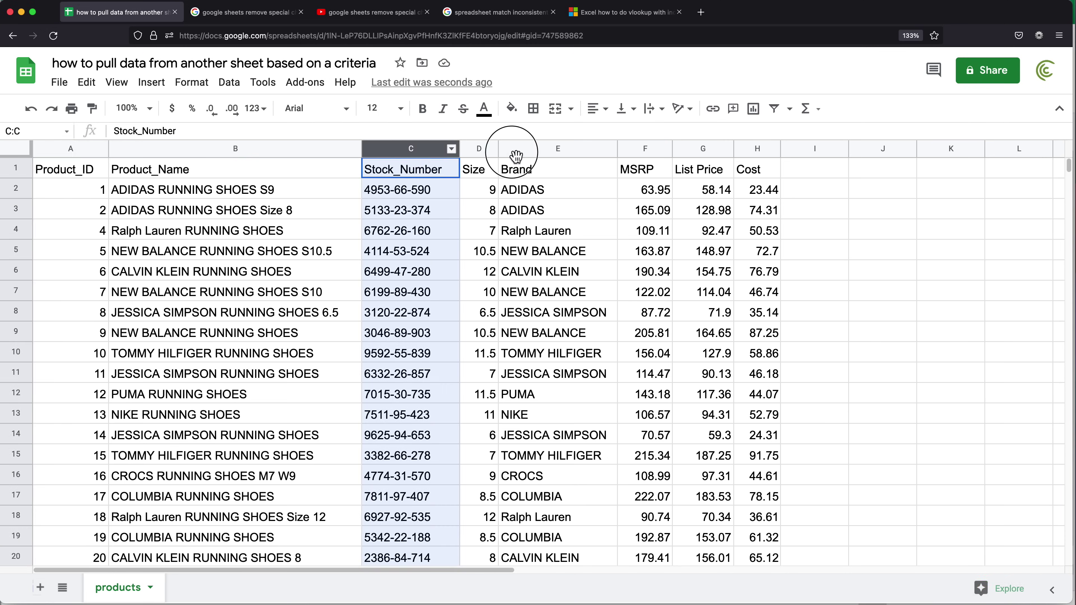
left_click_drag(516, 157, 817, 156)
right_click(416, 156)
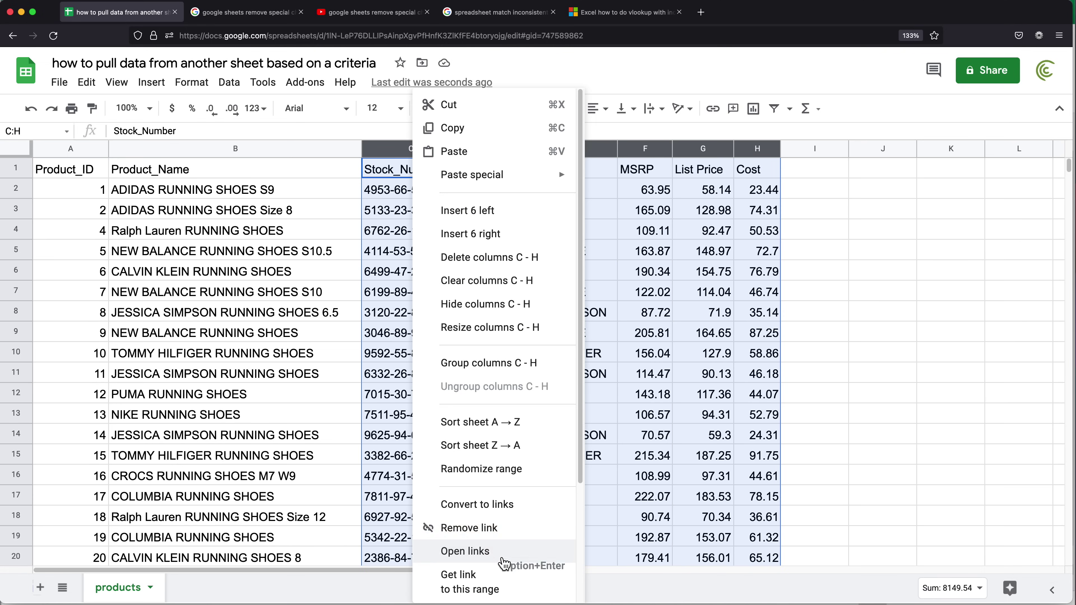
left_click(485, 304)
left_click(70, 169)
key("Delete")
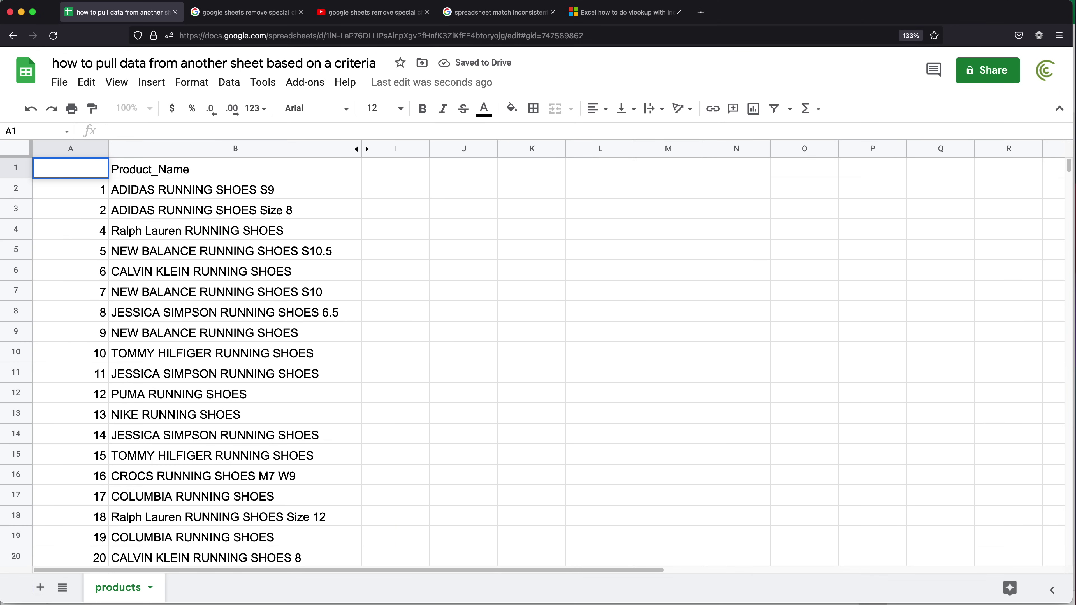
key("super+equal")
key("Escape")
Step: Enter the sample search phrase "nike running shoes" in K2 and widen column K to fit it
key("super+equal")
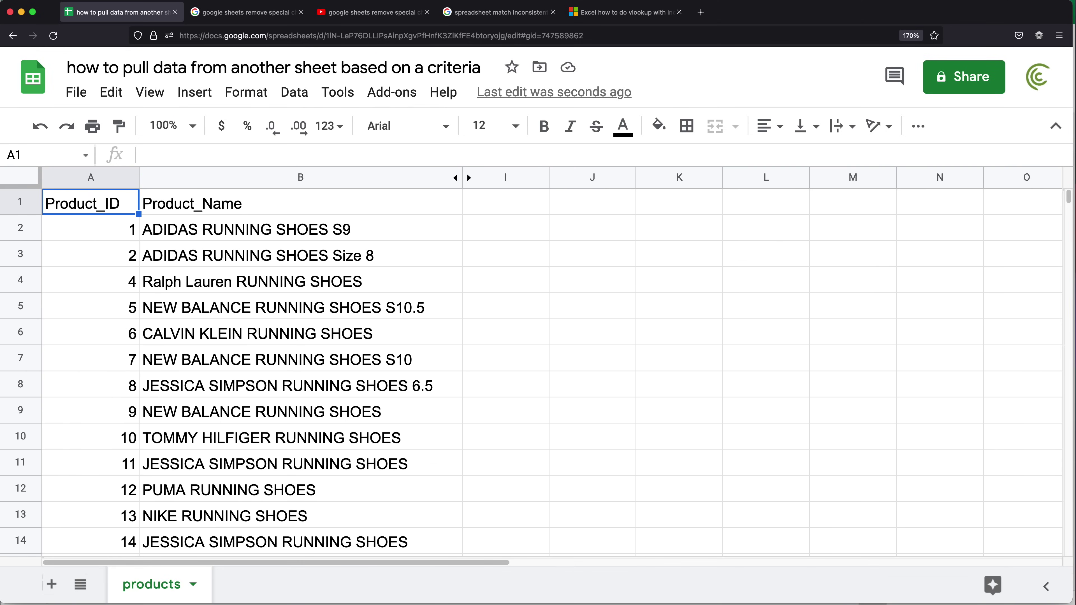
left_click(659, 238)
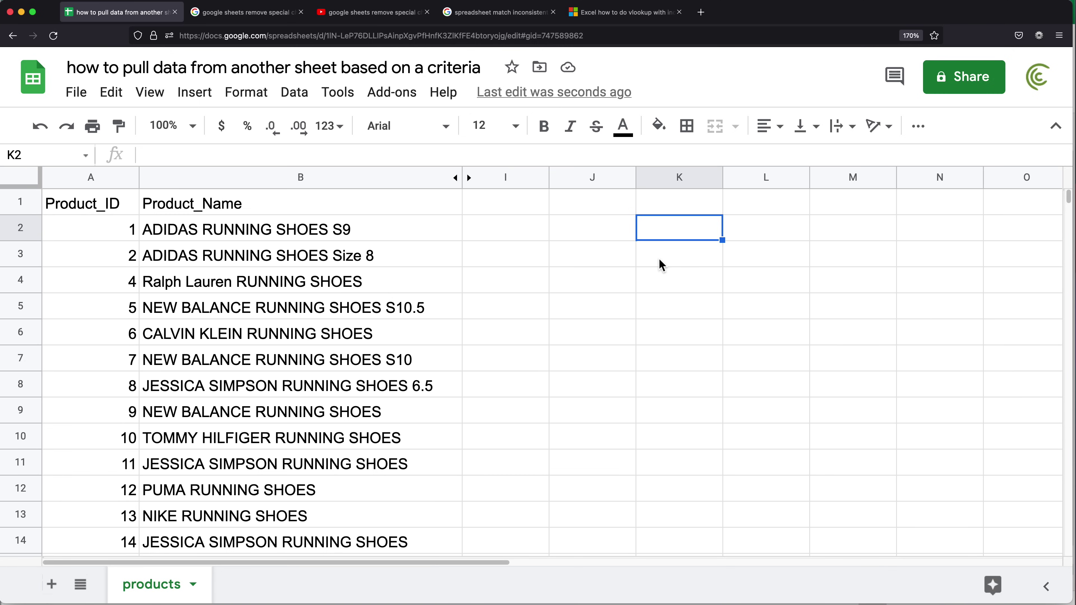
type("nike running shoes")
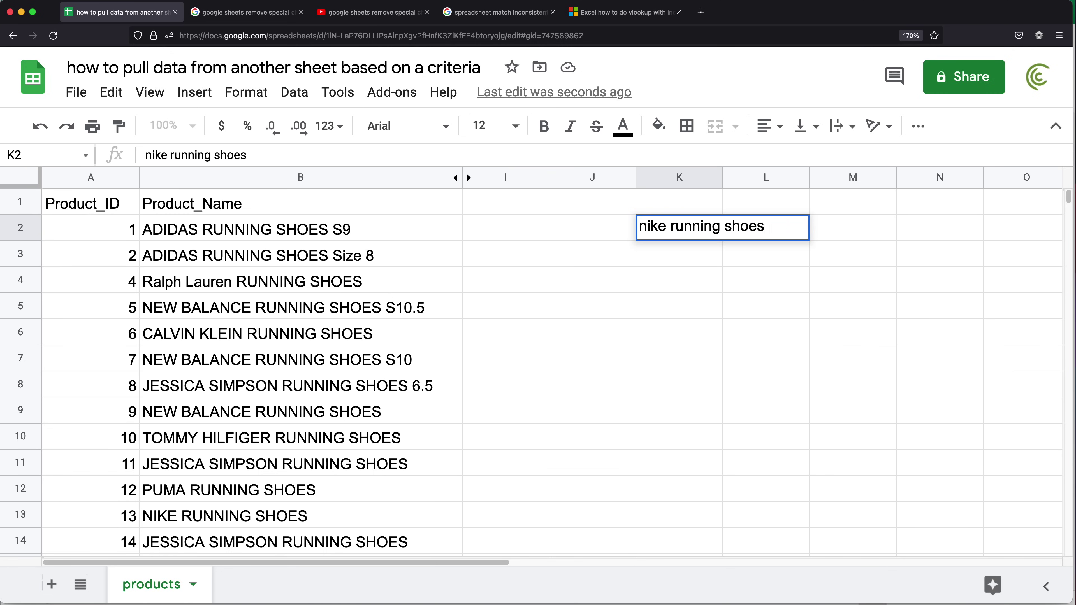
key("Return")
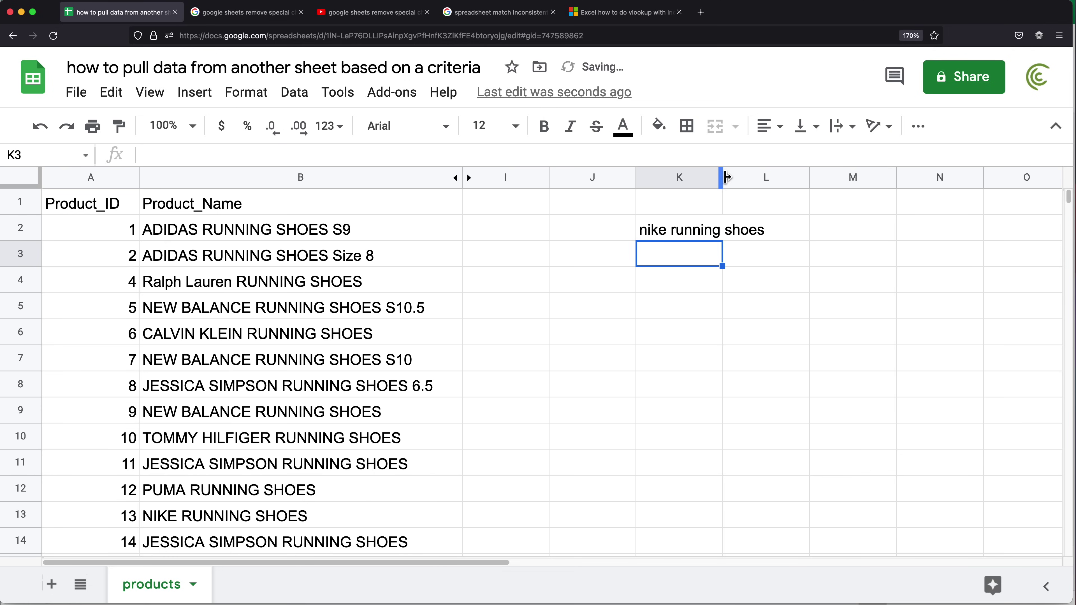
left_click_drag(724, 174, 783, 169)
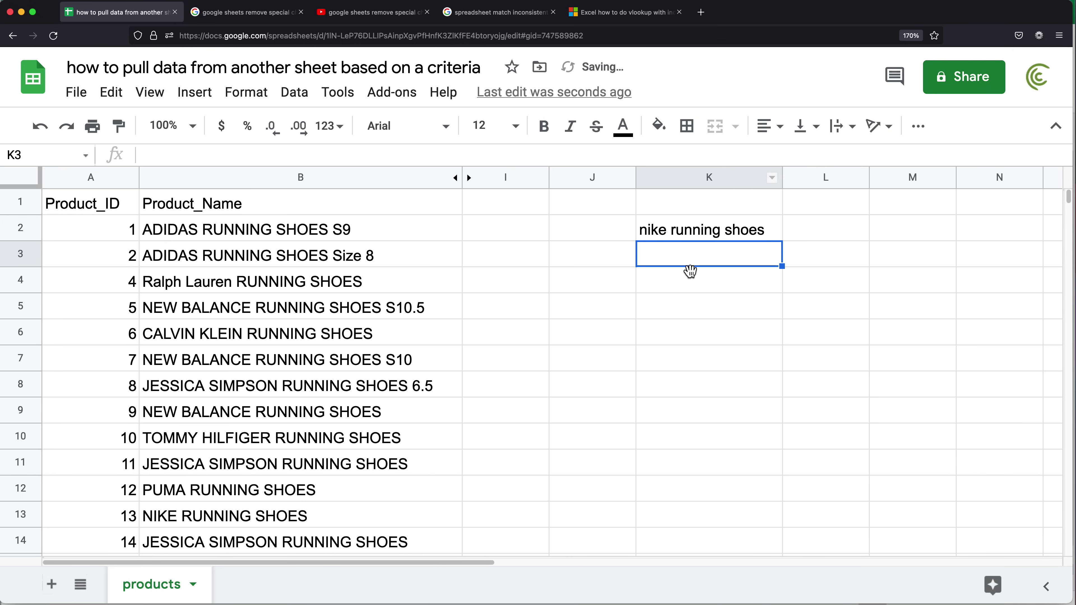
left_click(699, 234)
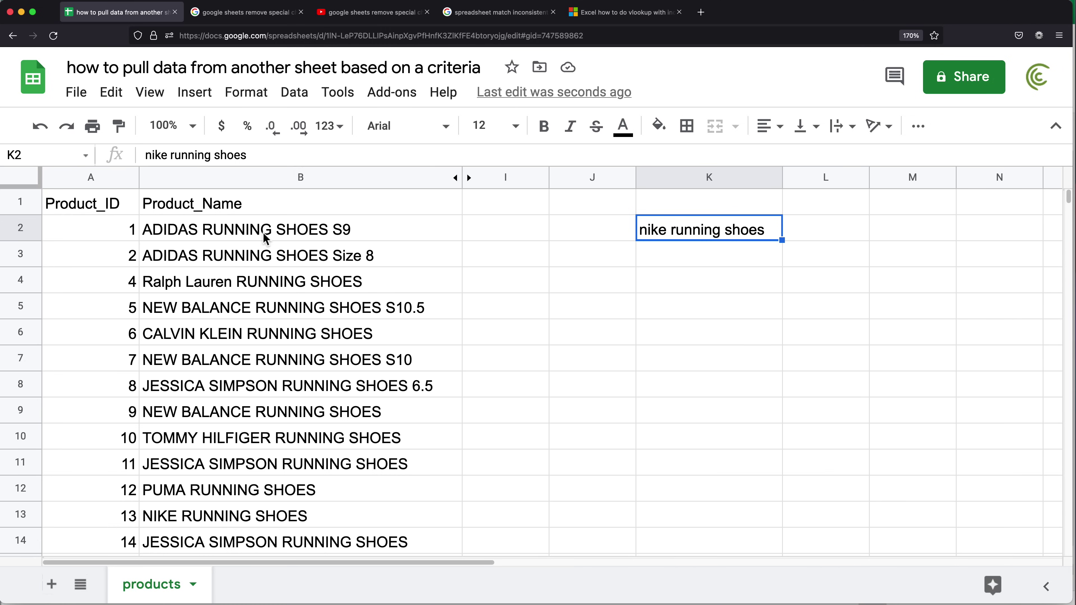
left_click(172, 229)
left_click(250, 254)
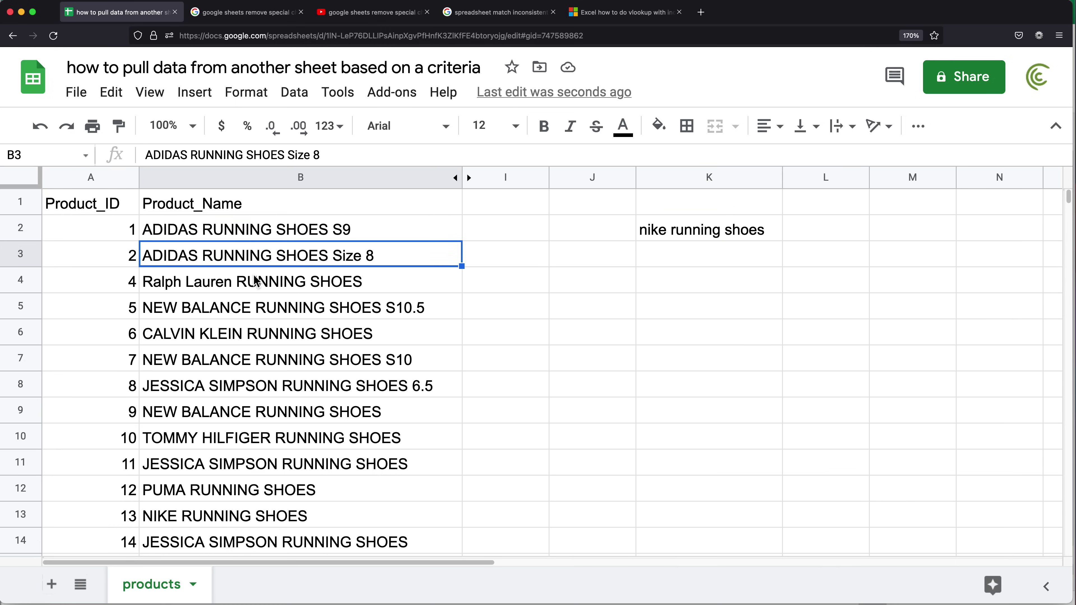
left_click(259, 281)
left_click(267, 312)
left_click(272, 388)
Step: Enter the formula =TRIM(K2) in K4 to strip extra spaces from the search phrase
left_click(724, 304)
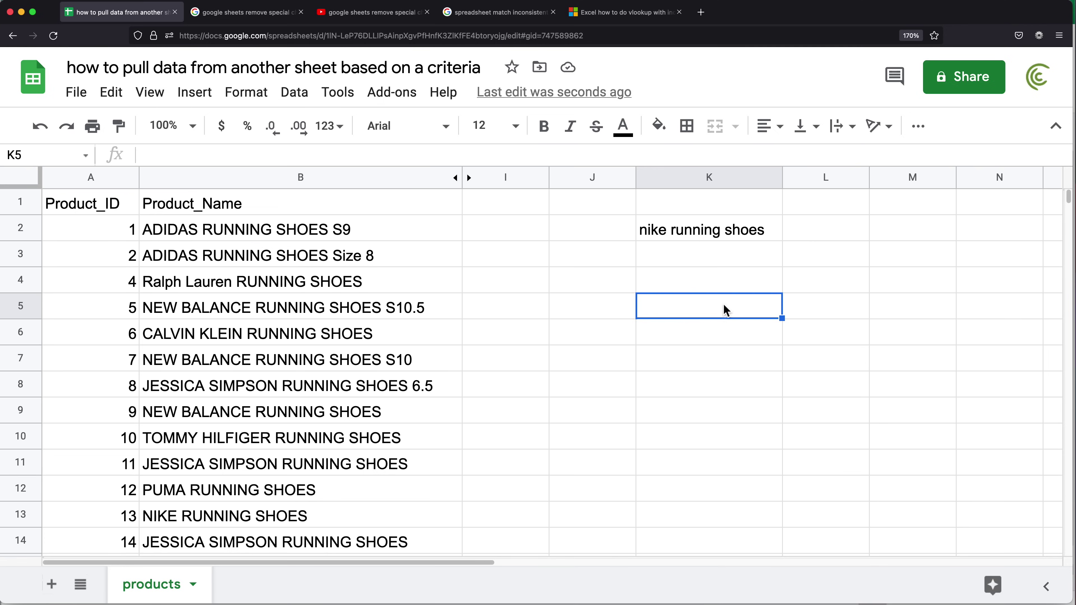
left_click(701, 288)
type("=")
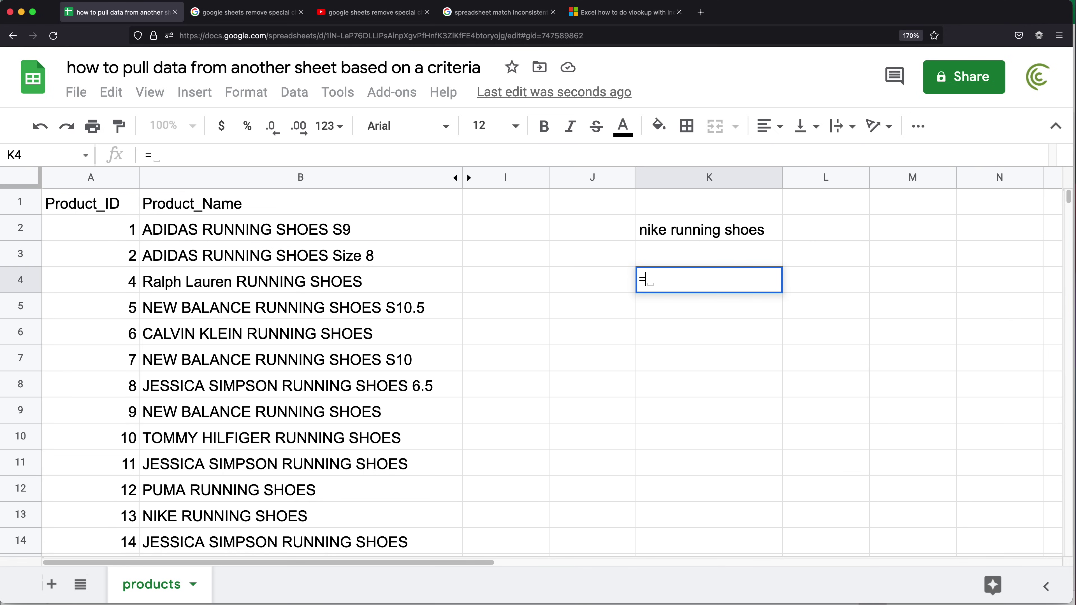
type("TRIM(")
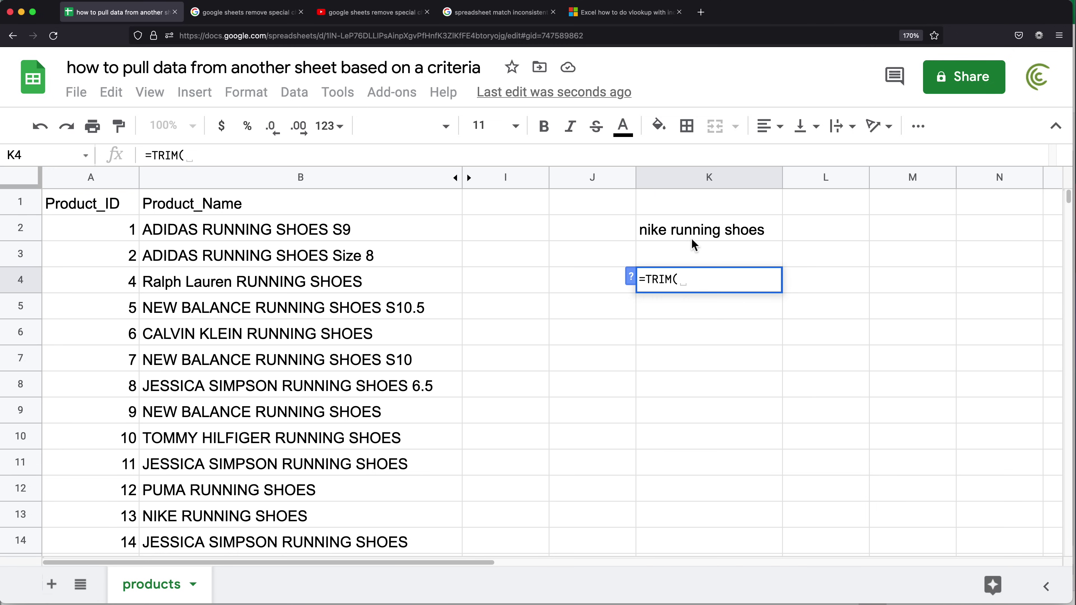
left_click(688, 238)
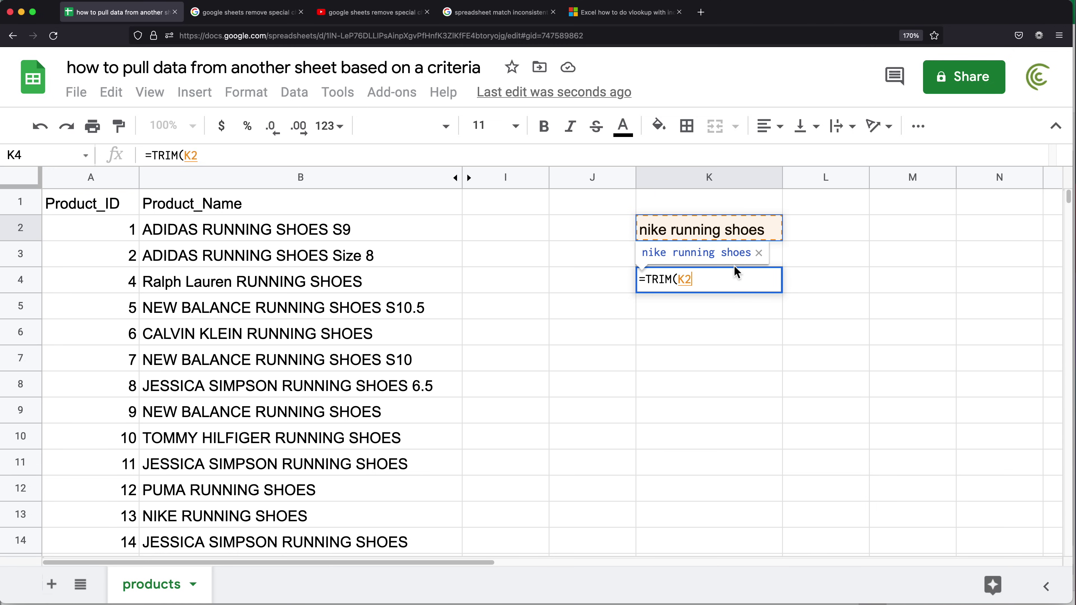
type(")")
key("Return")
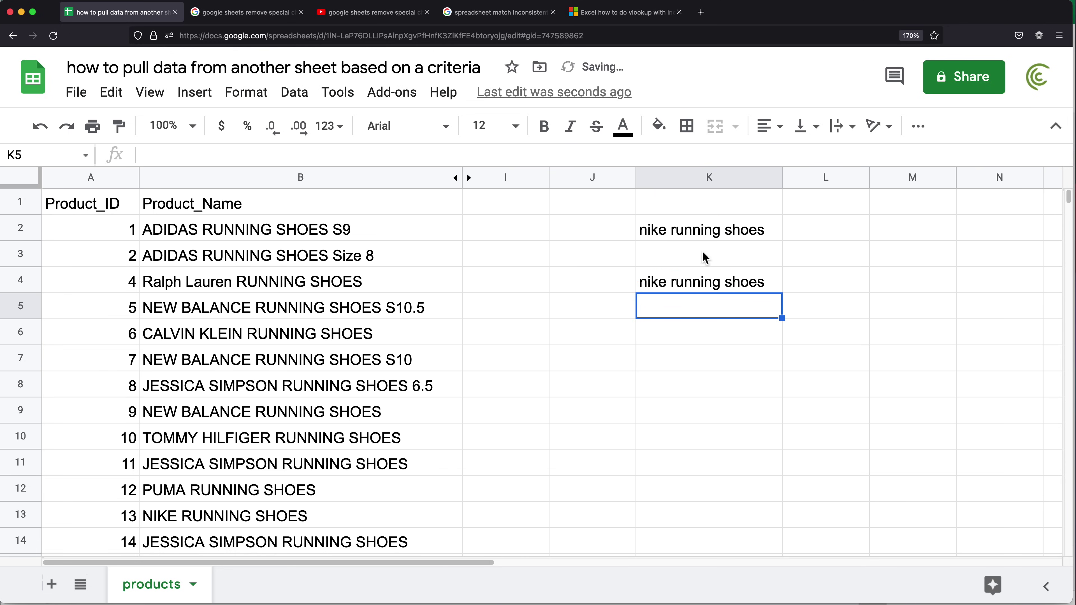
Step: Test the TRIM formula by adding extra spaces between the words in K2, then undo that edit
left_click(668, 231)
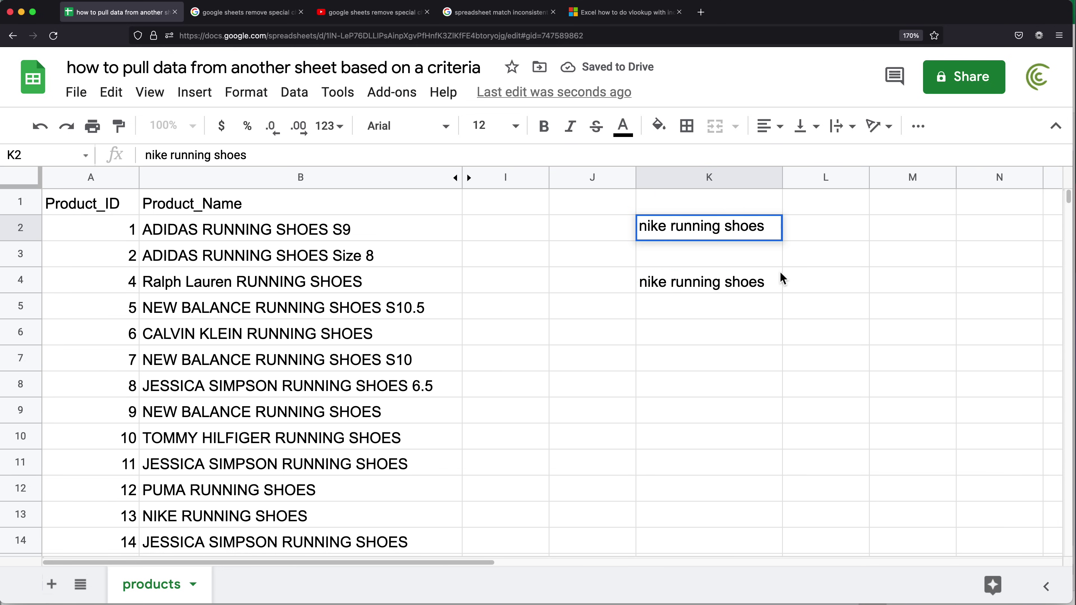
double_click(670, 227)
left_click(731, 228)
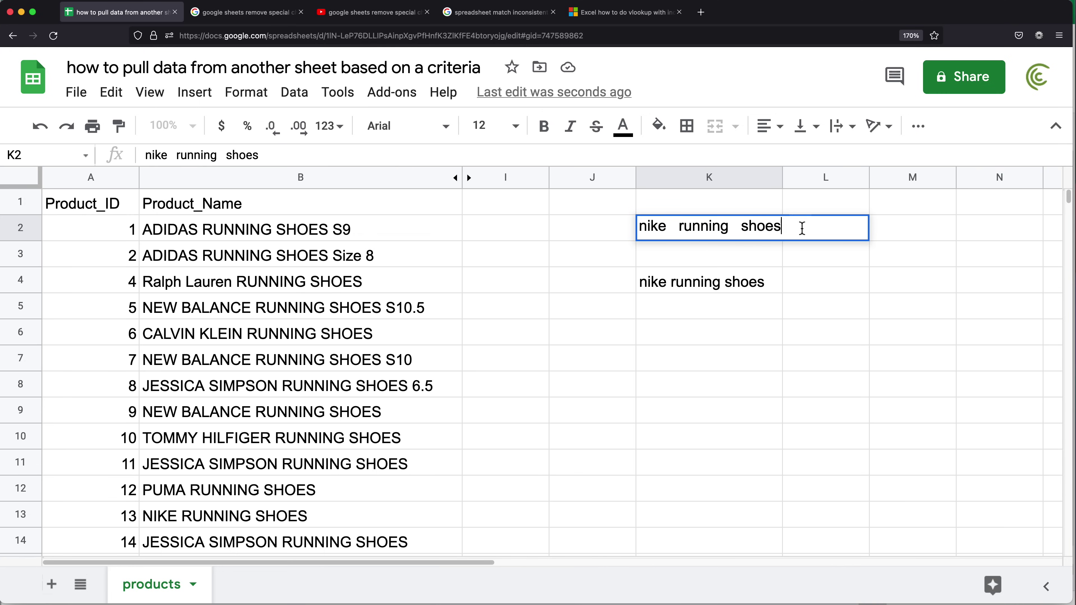
key("Return")
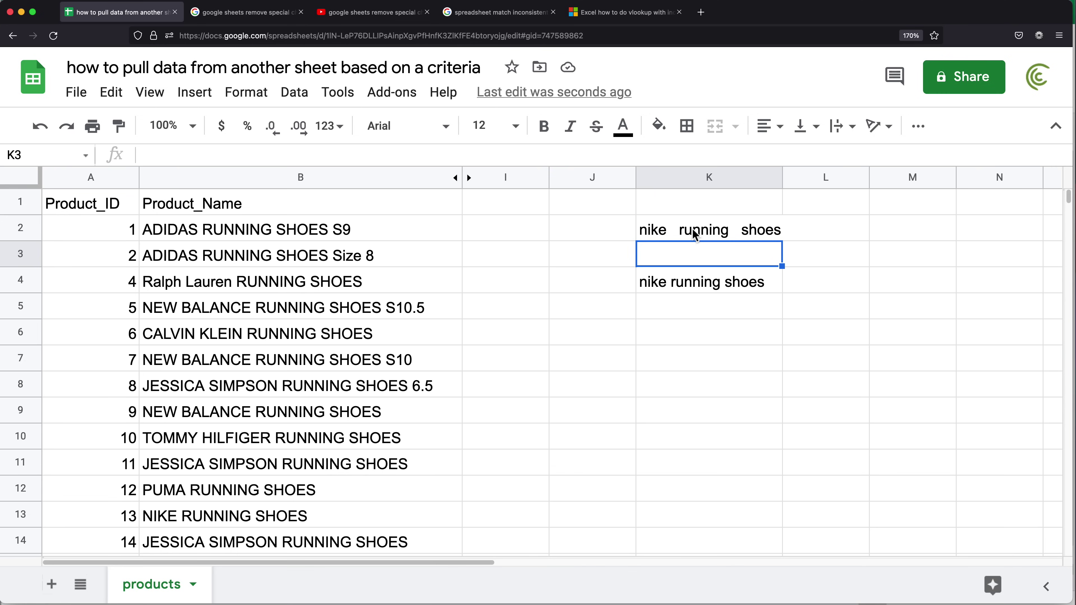
key("ctrl+z")
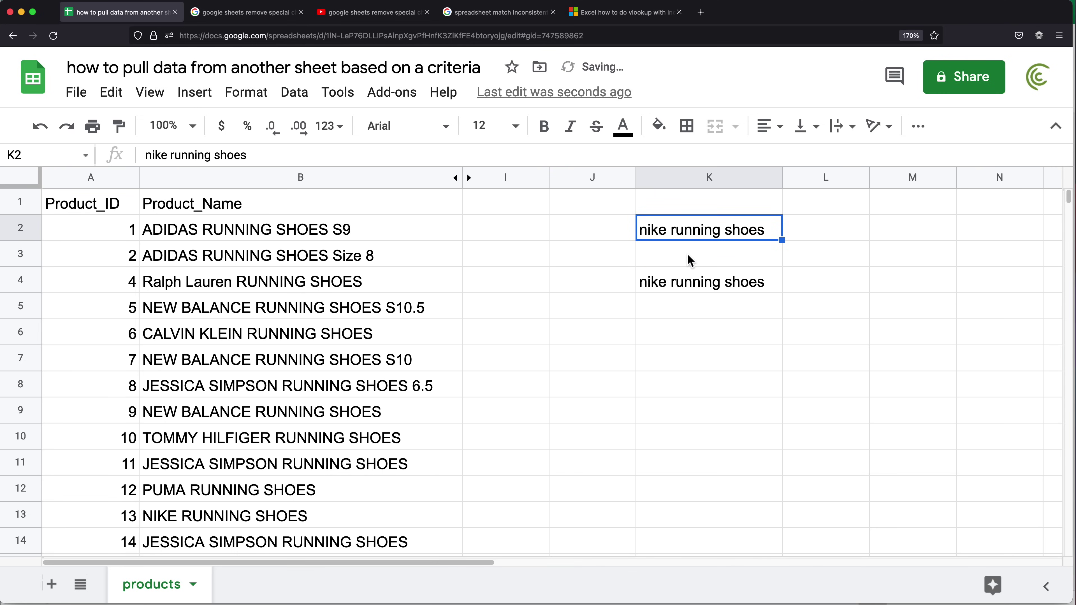
double_click(695, 231)
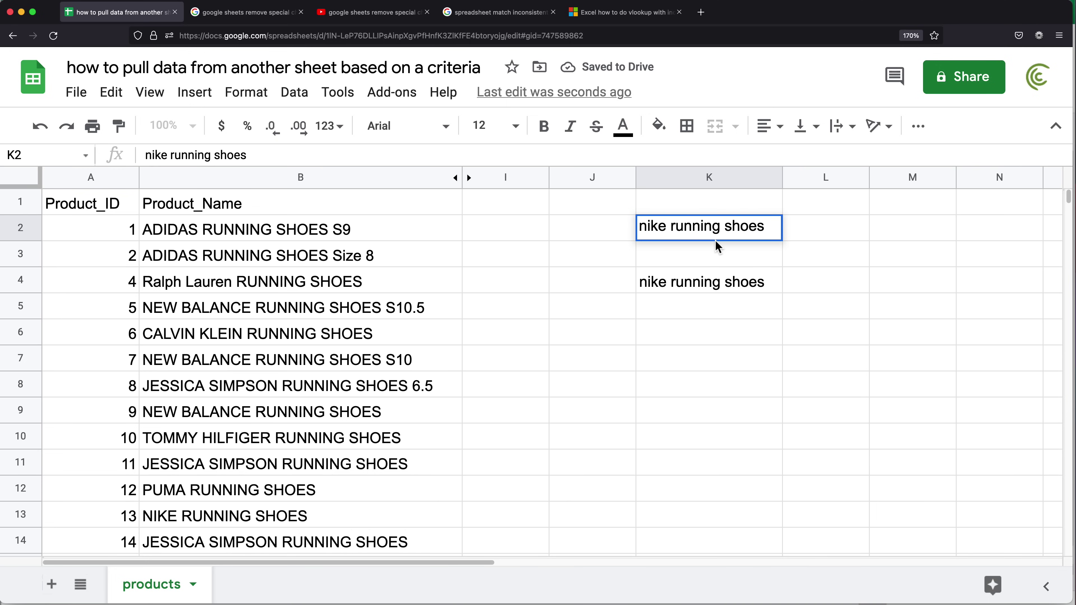
double_click(669, 229)
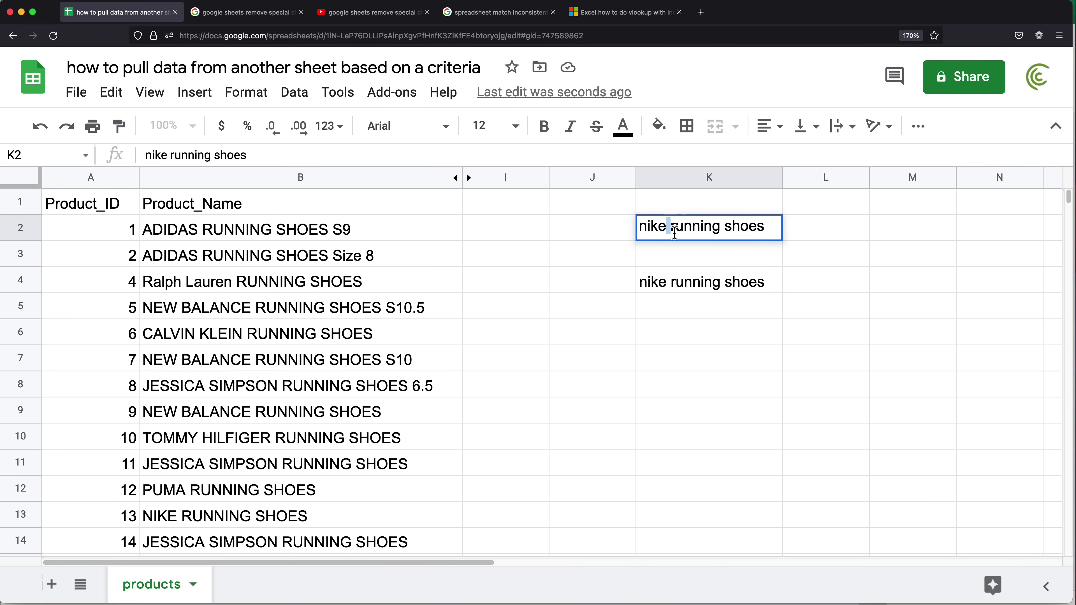
key("Escape")
Step: Wrap the TRIM formula in K4 with SPLIT, giving =SPLIT(TRIM(K2)," "), to separate the phrase at its spaces
left_click(720, 282)
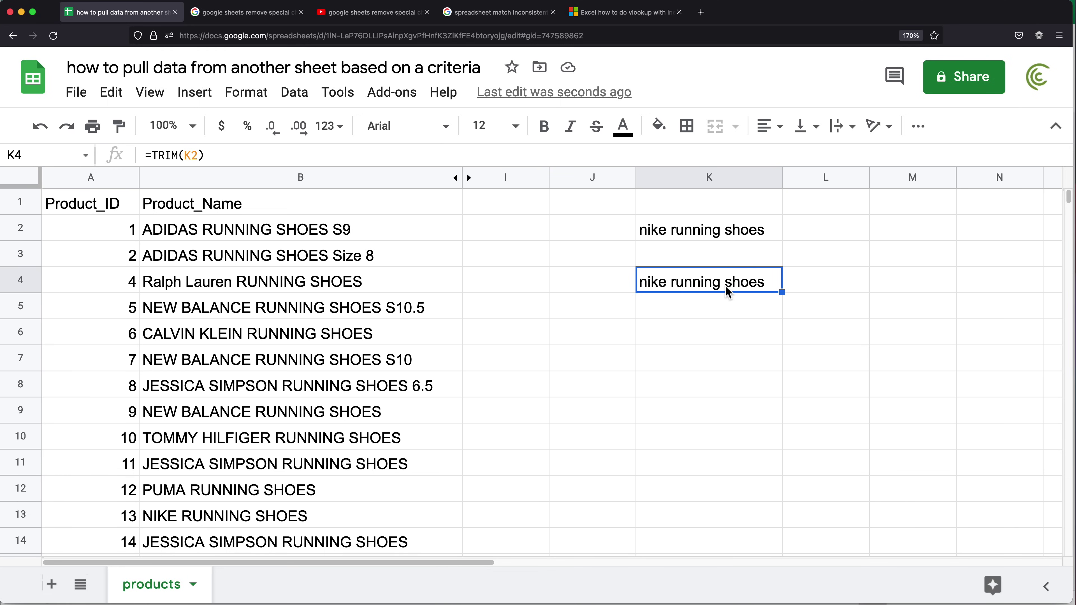
double_click(677, 286)
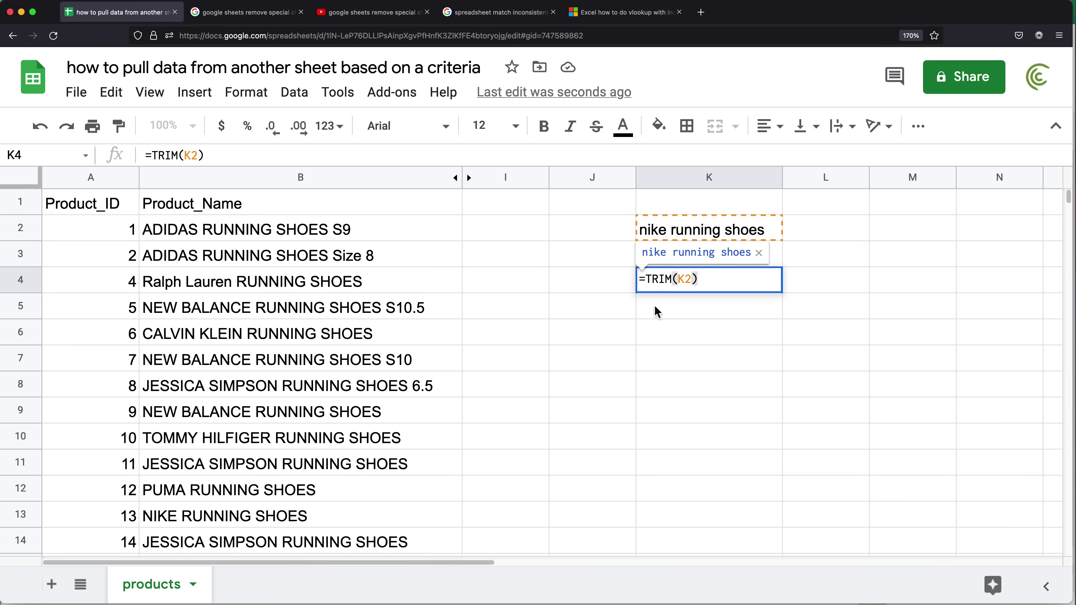
left_click(647, 278)
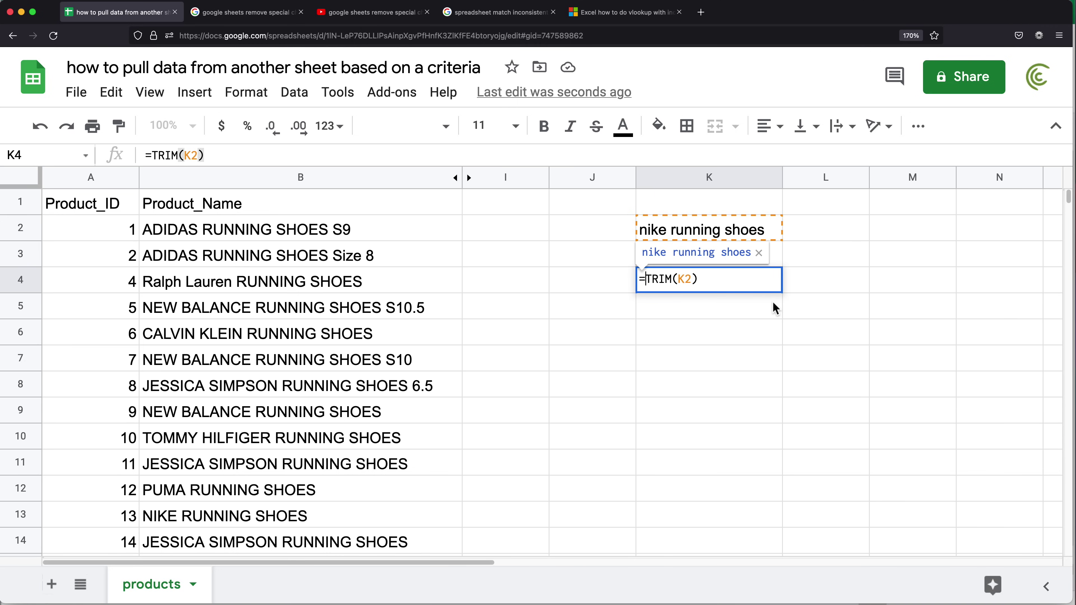
type("SPLIT(")
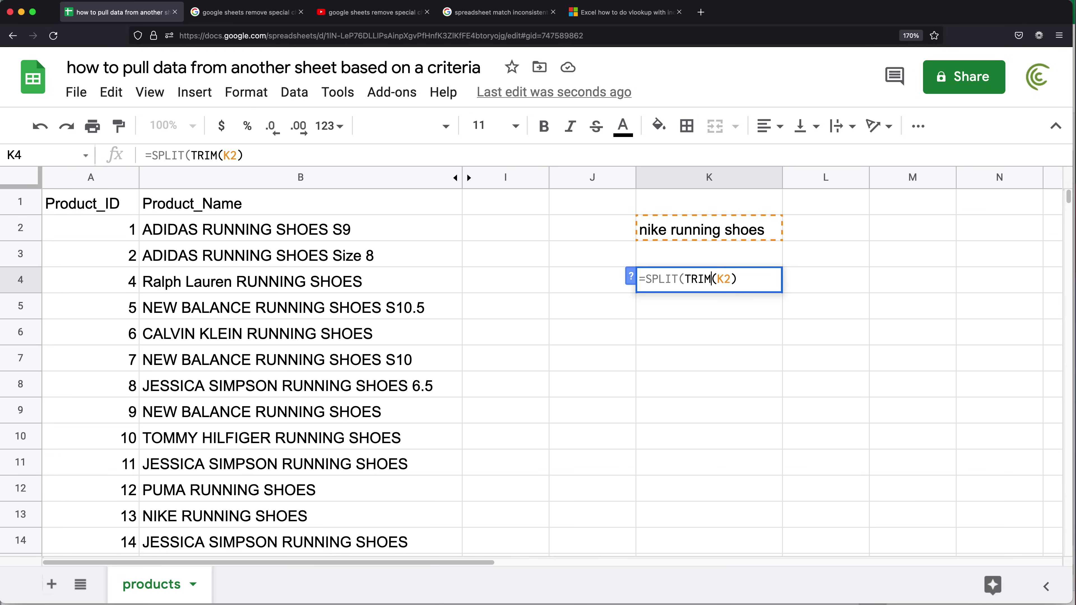
key("End")
type(", ")
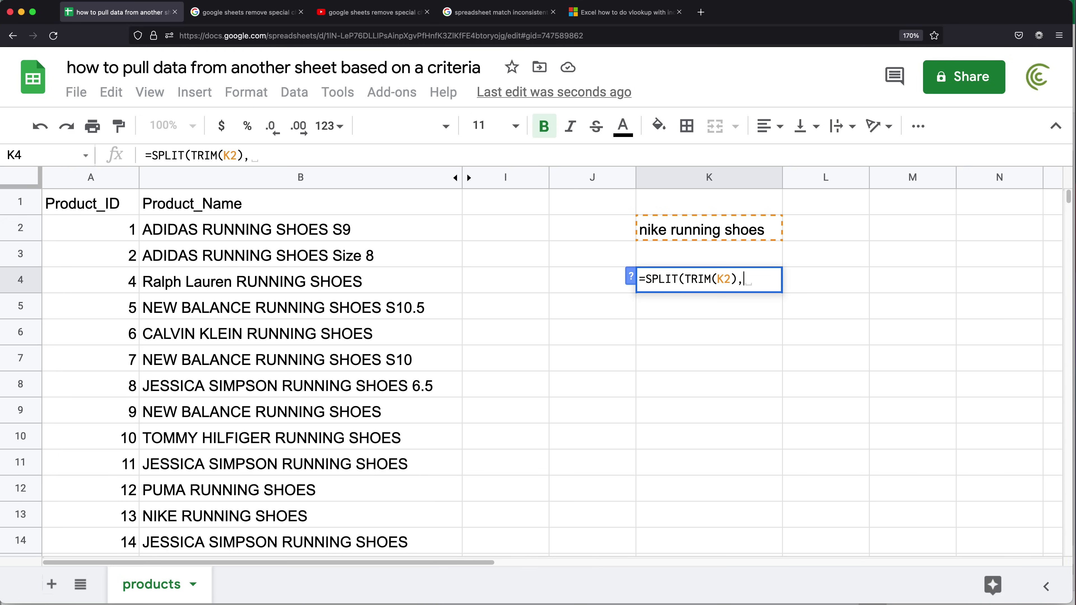
type("\" \"")
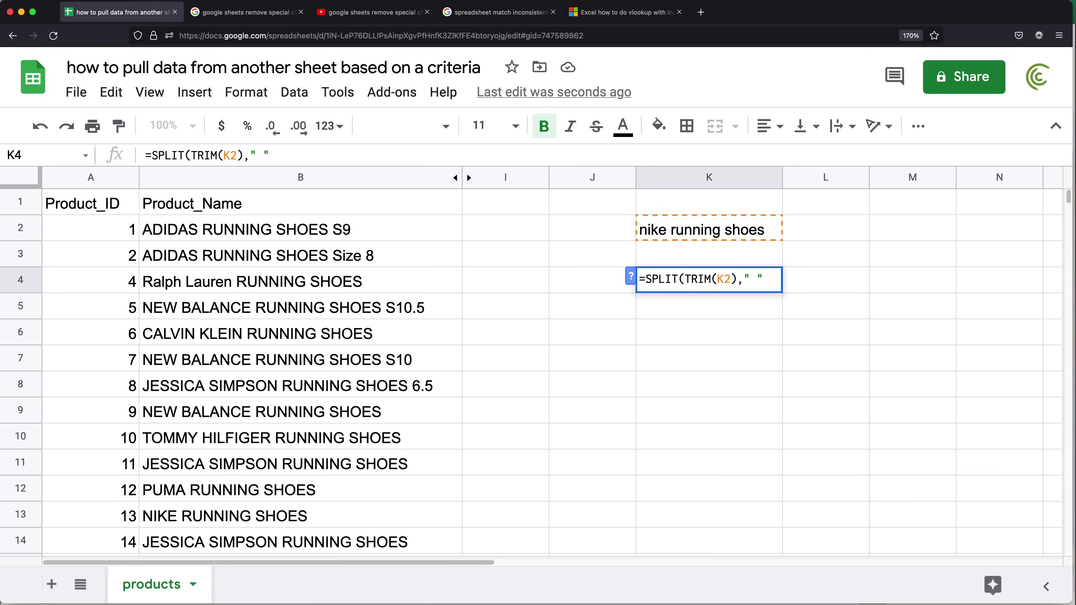
type(" \")")
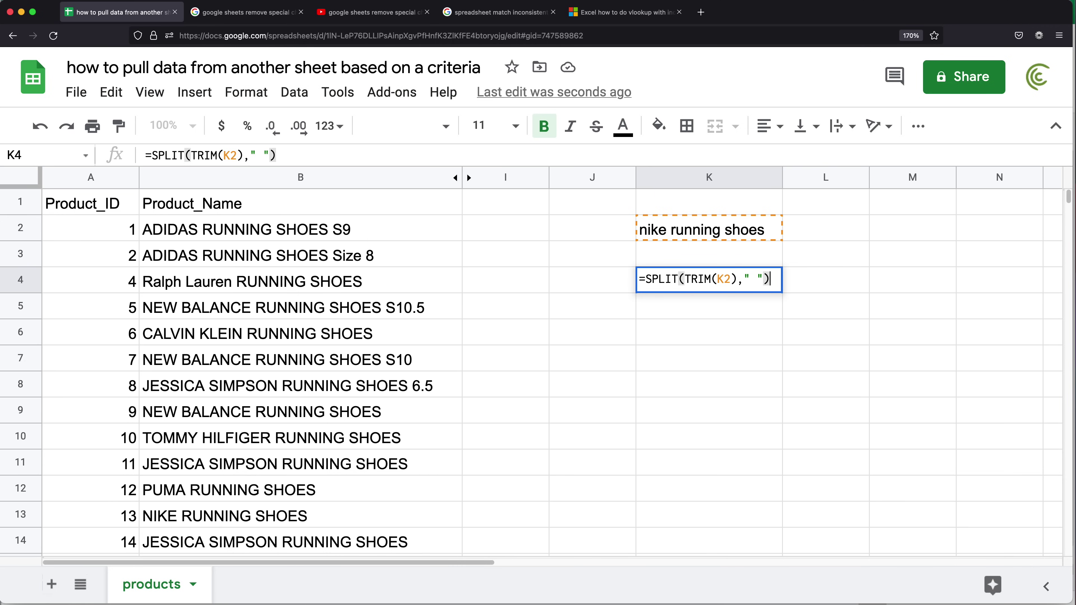
key("Return")
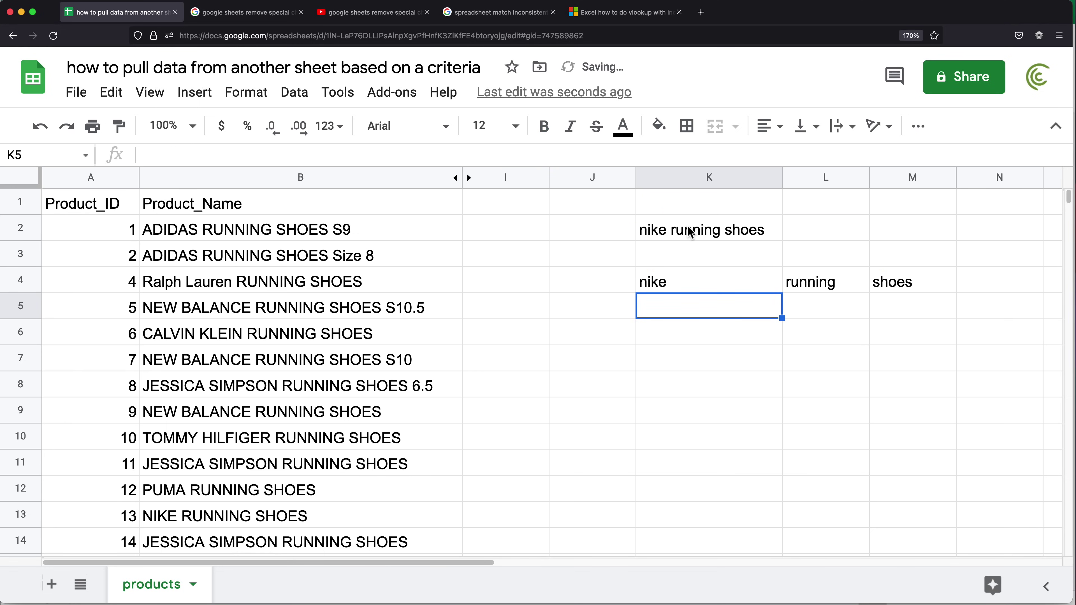
Step: Compare the search phrase in K2 with the split words in K4:M4 and the first product name in B2
left_click(765, 237)
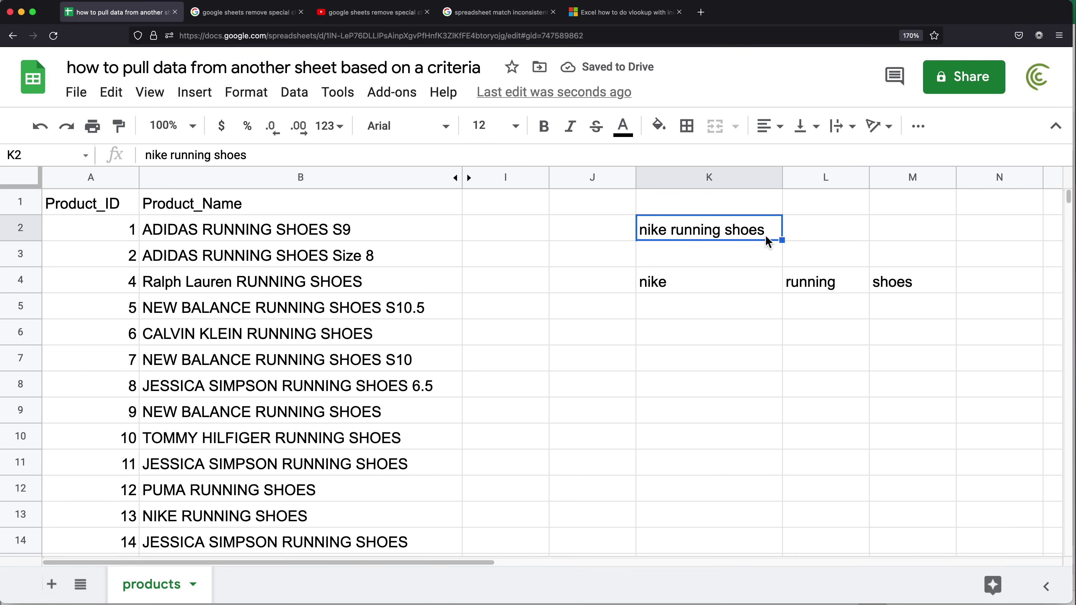
left_click(706, 284)
key("Right")
key("Right")
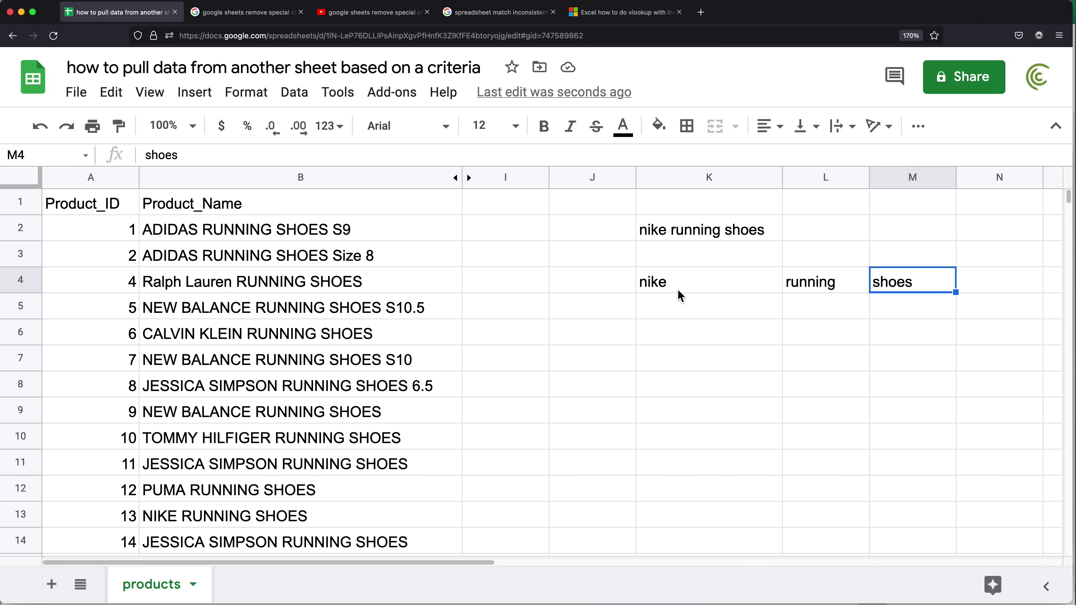
left_click(667, 284)
left_click(791, 292)
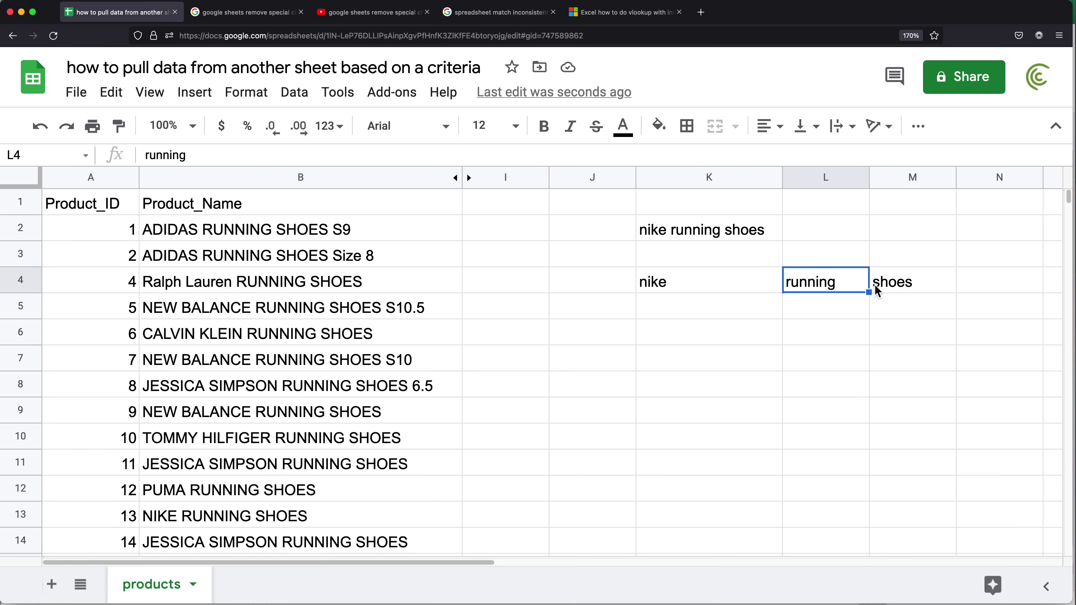
left_click(877, 293)
left_click(312, 234)
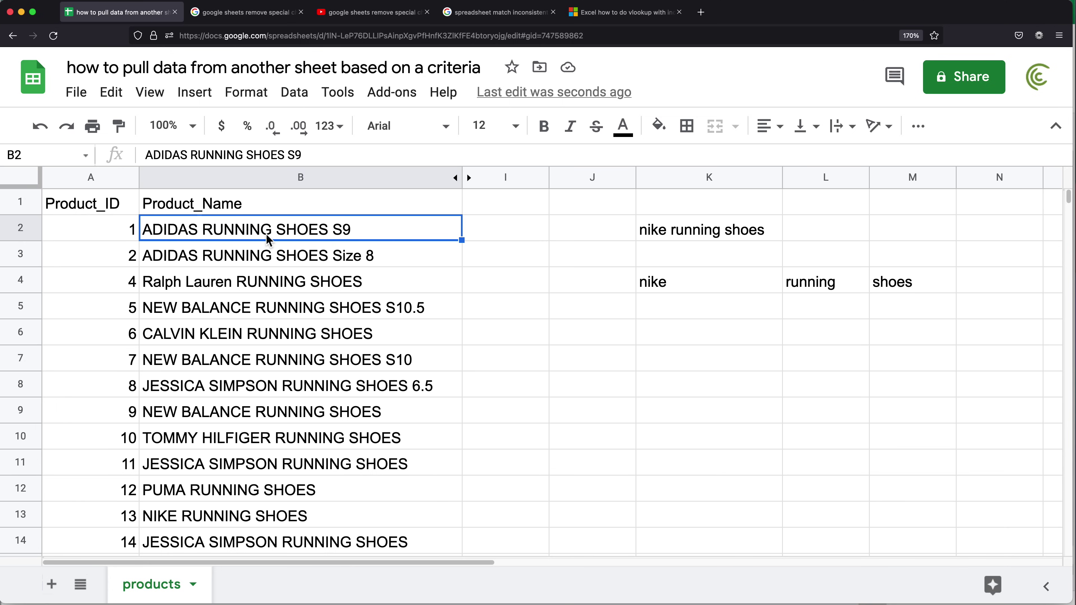
left_click(659, 291)
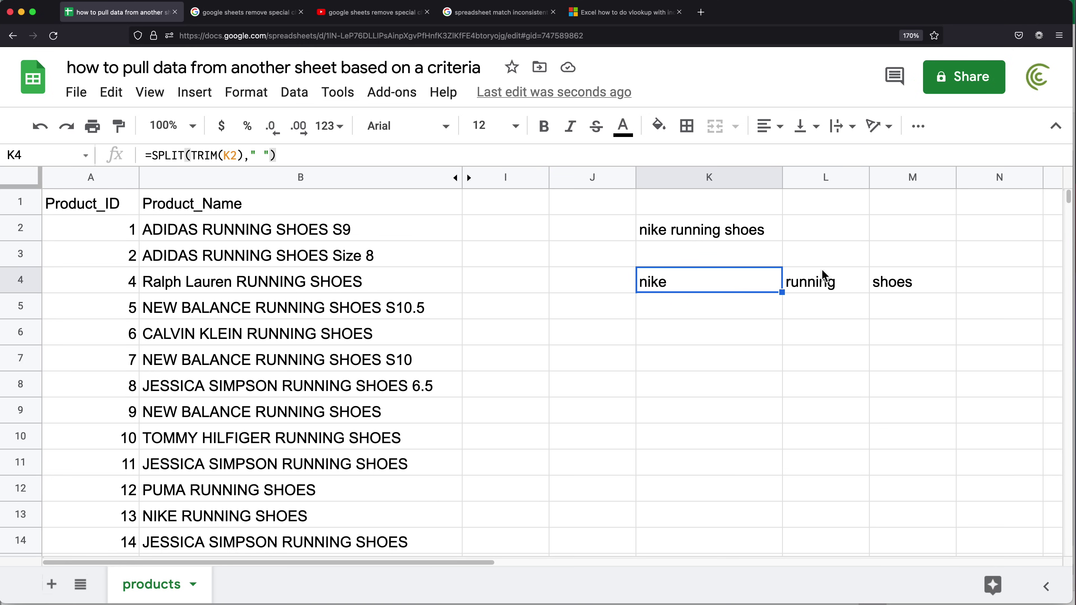
Step: Enter the formula =MATCH(K4,B2,0) in K6 to look for the first search word in the first product name
left_click(669, 341)
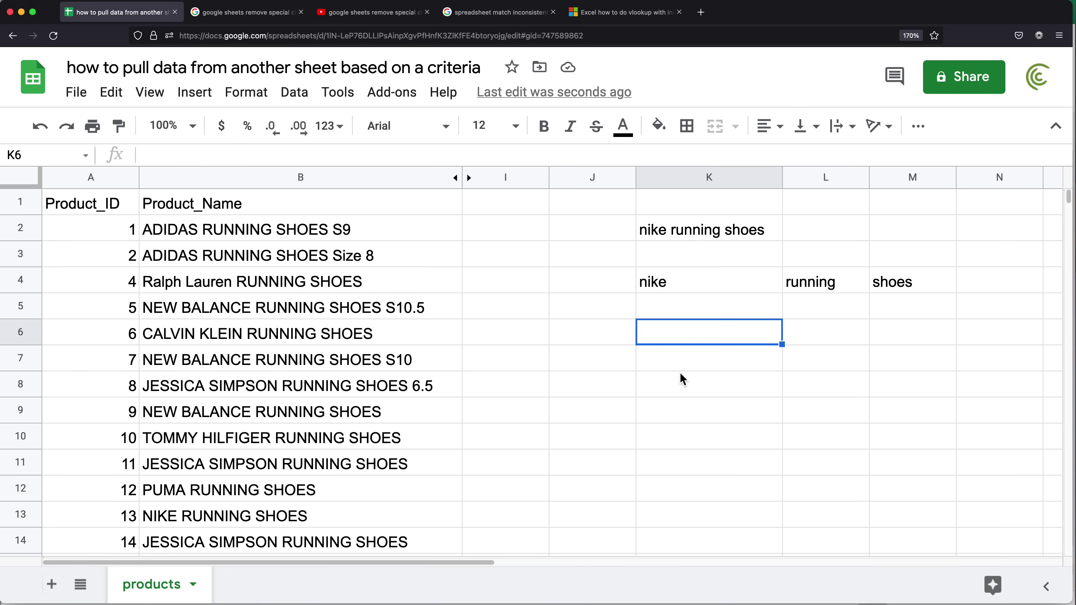
type("=MA")
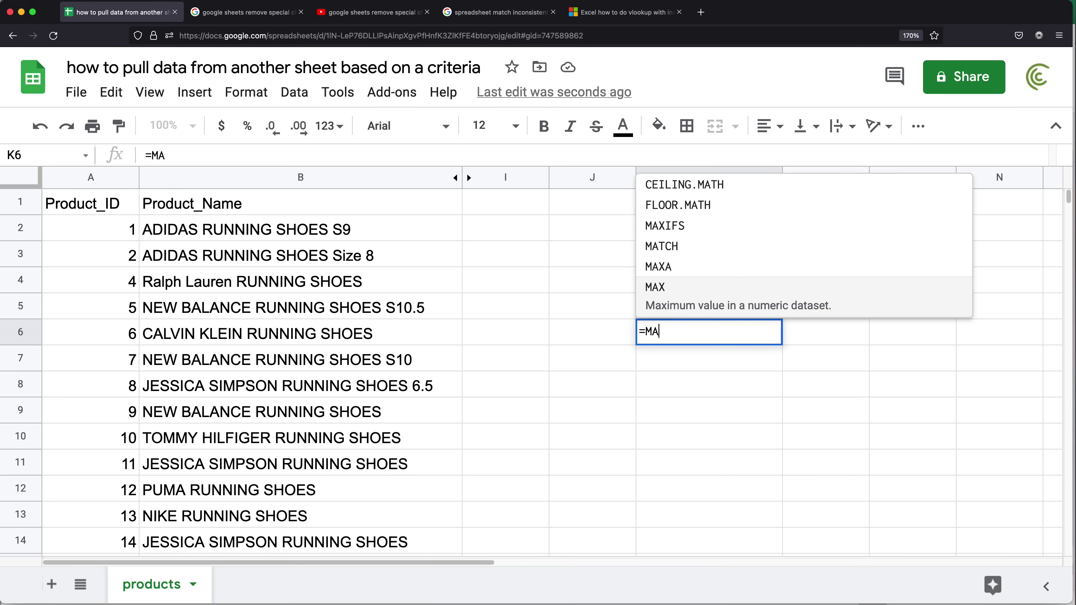
left_click(697, 263)
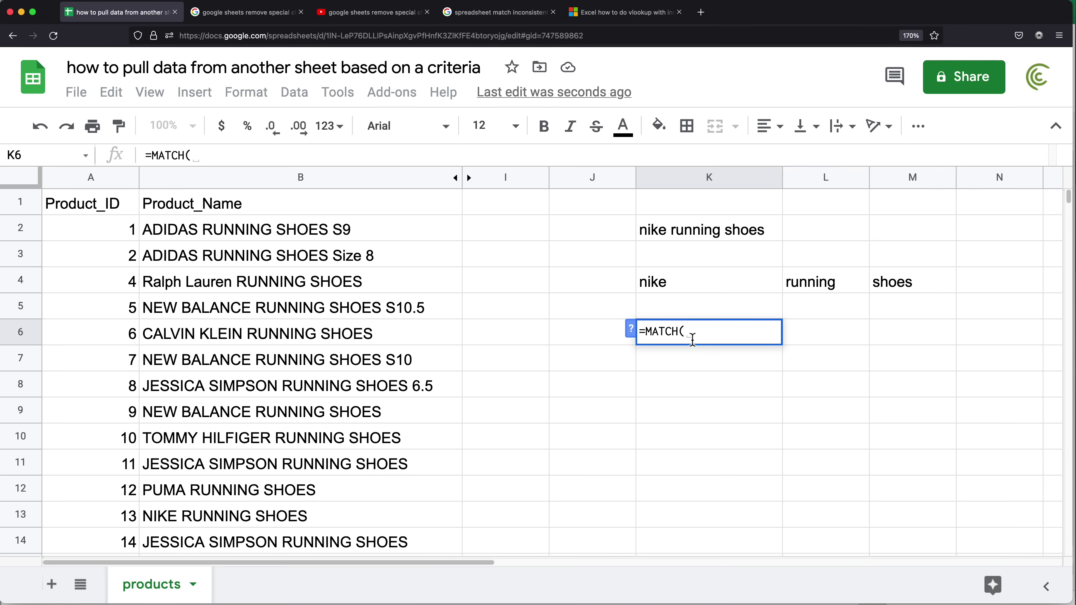
left_click(631, 329)
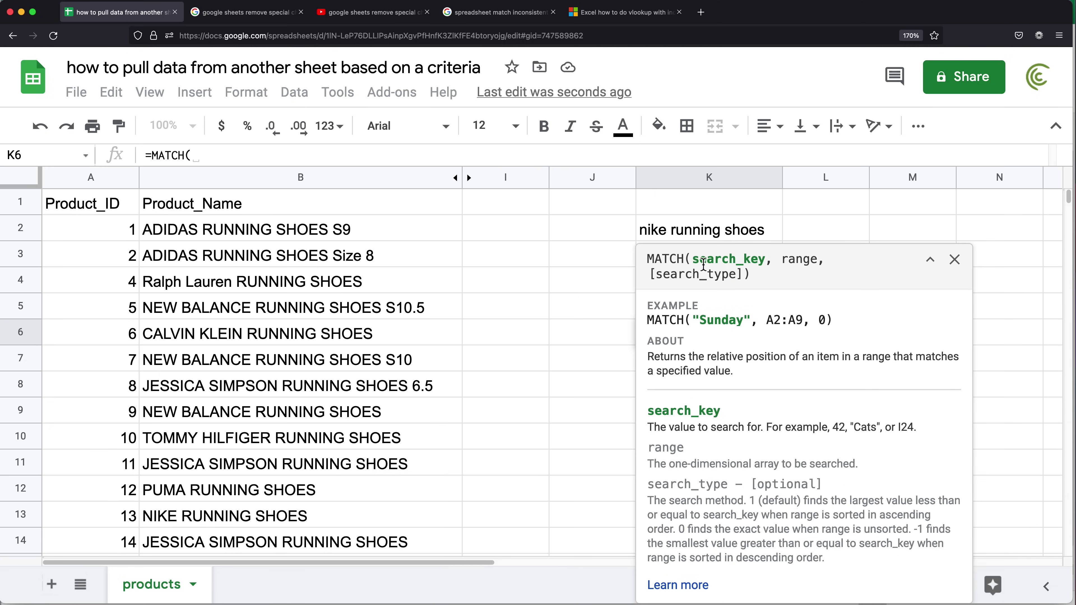
left_click(933, 262)
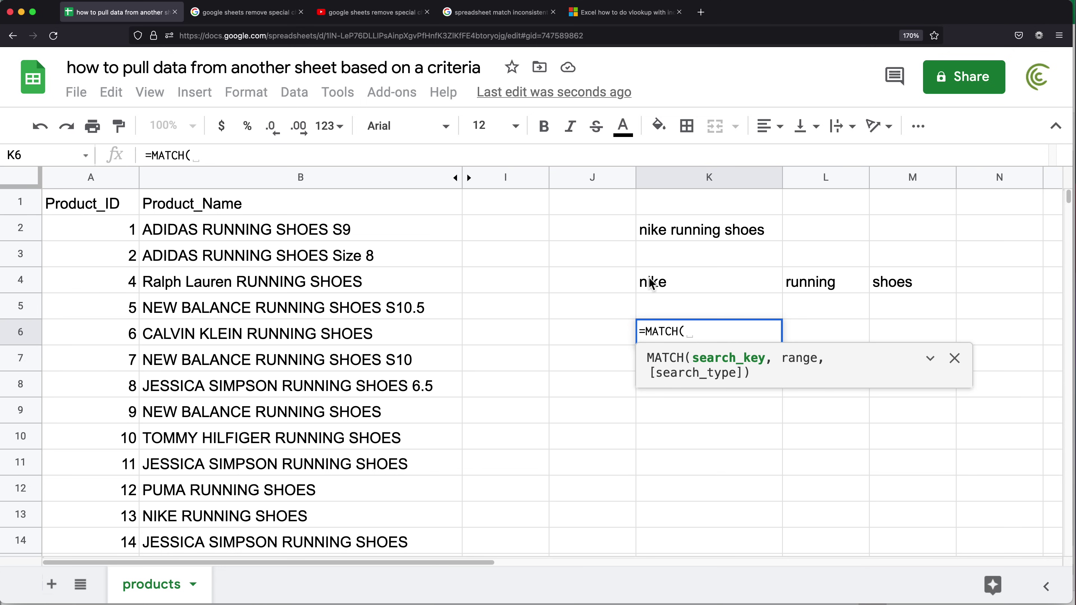
left_click(676, 282)
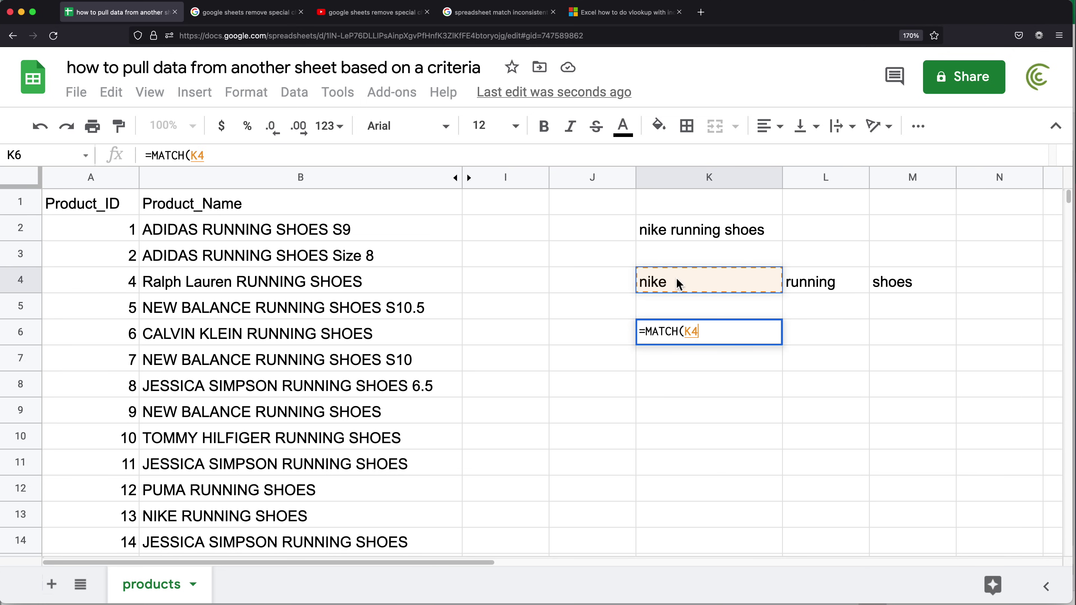
type(",")
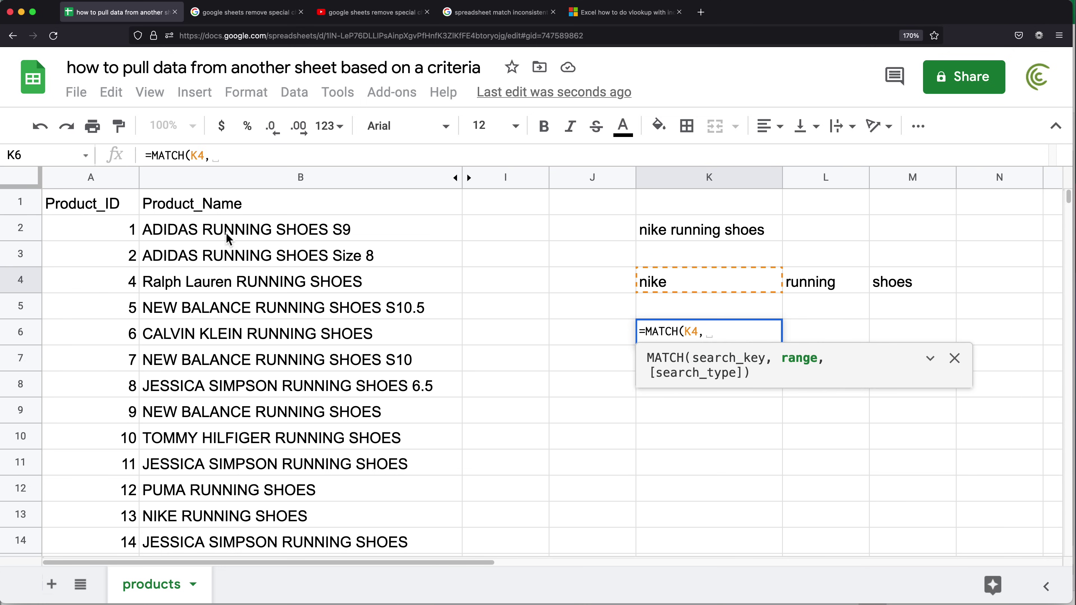
left_click(242, 229)
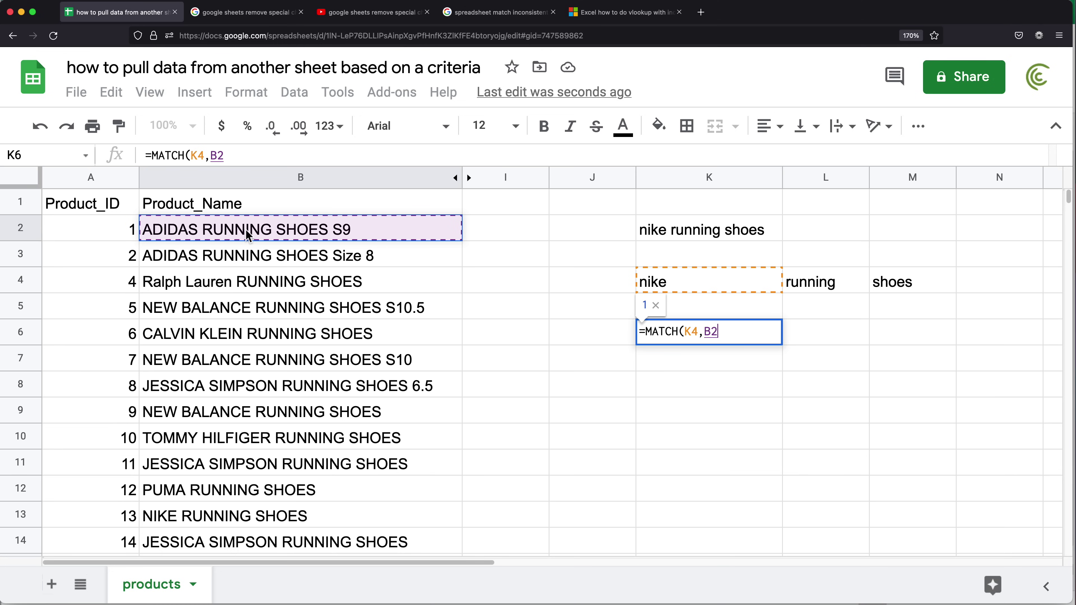
type(",")
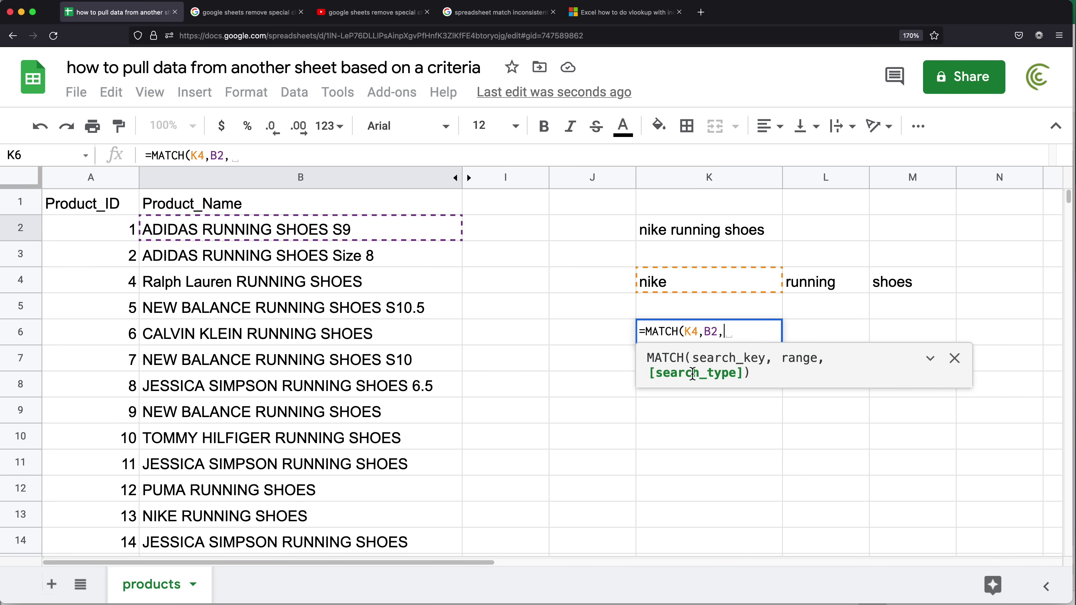
type("0)")
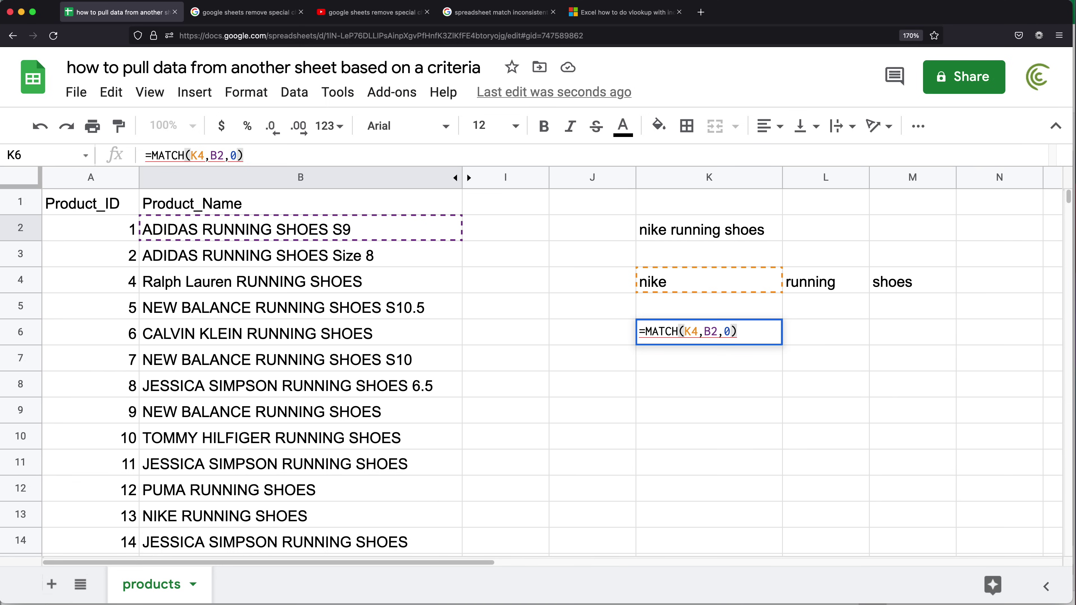
key("Return")
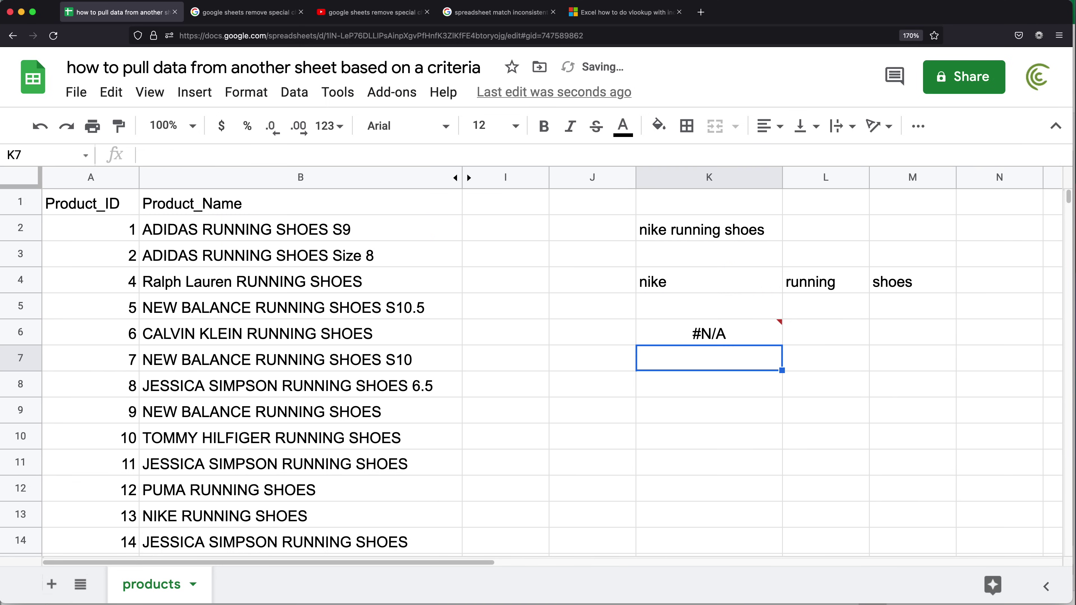
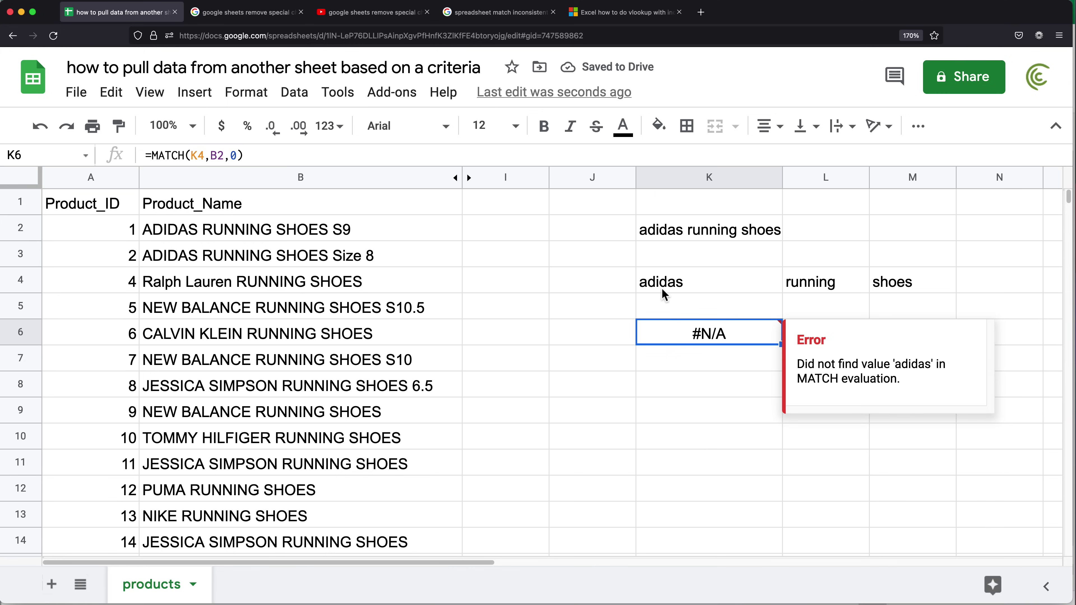
Step: Surround the K4 search key in K6 with wildcards, making the formula =MATCH("*"&K4&"*",B2,0)
left_click(663, 290)
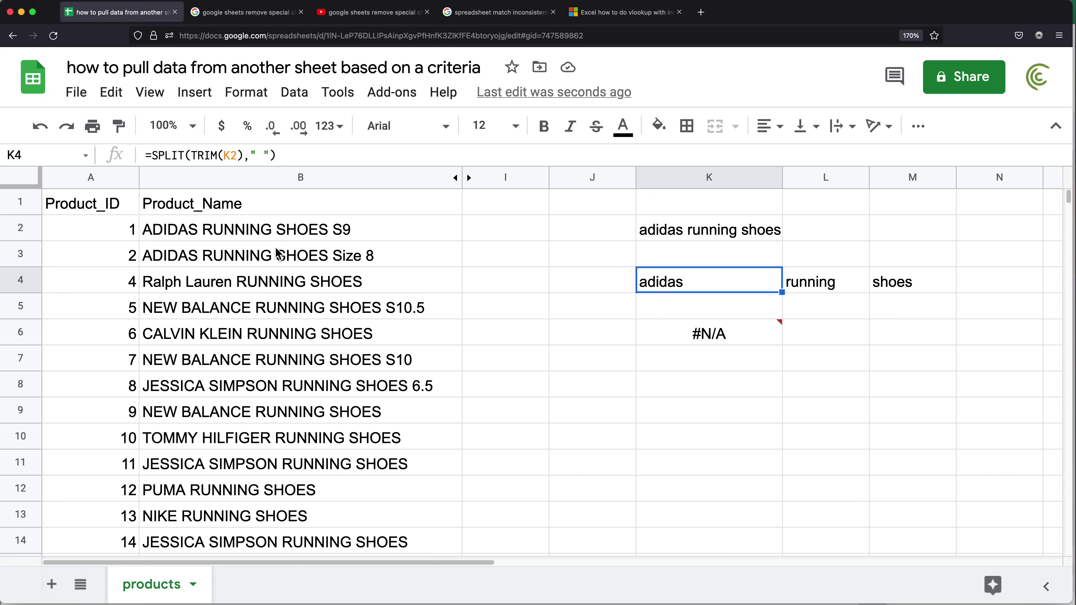
left_click(186, 239)
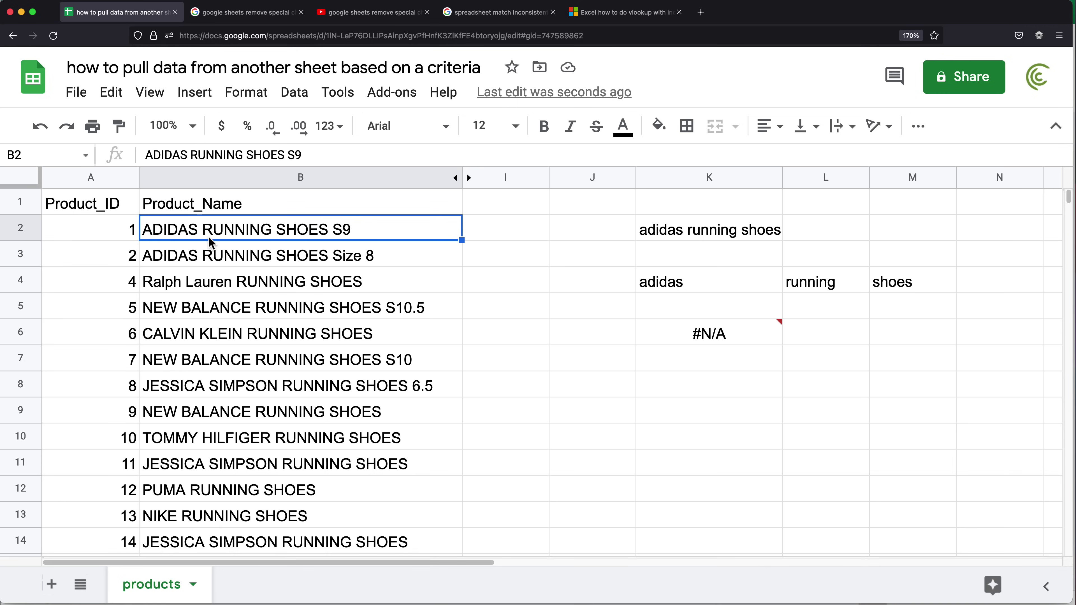
double_click(693, 332)
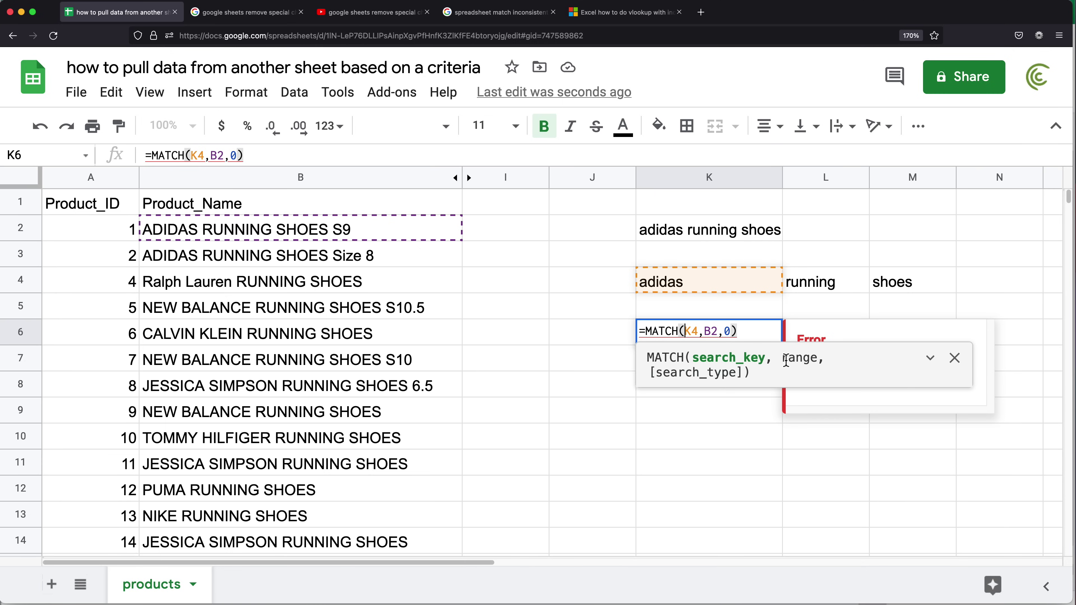
type("\"*\"")
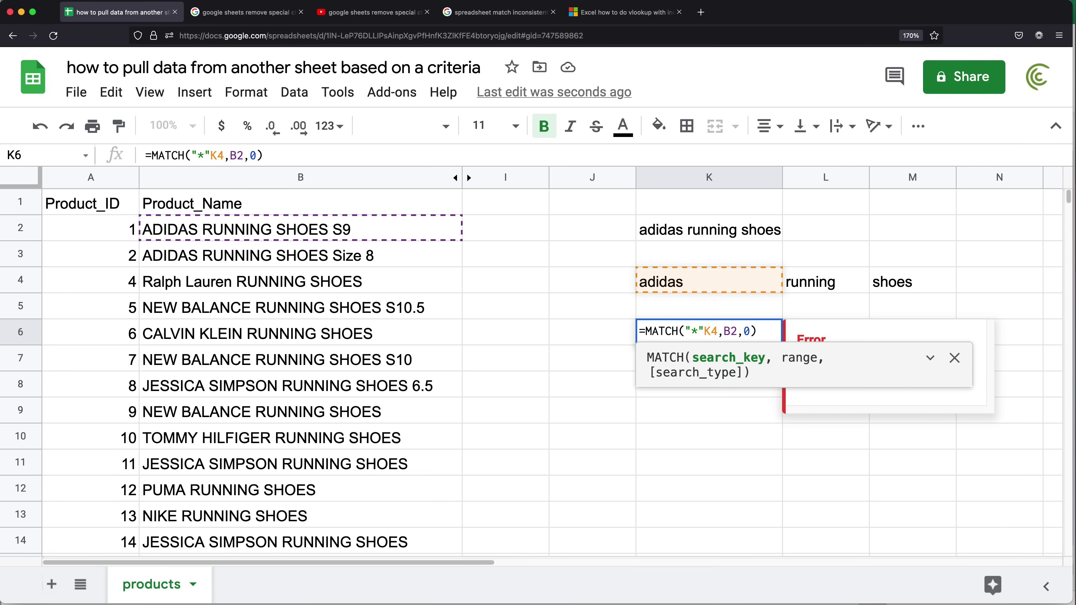
type("&")
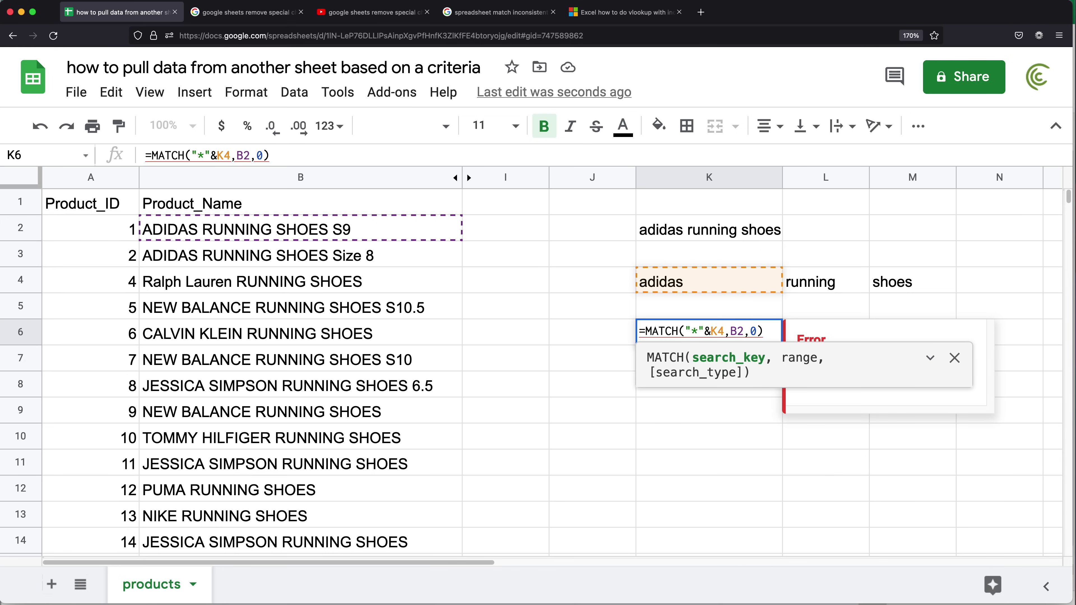
left_click(711, 331)
type("&\"")
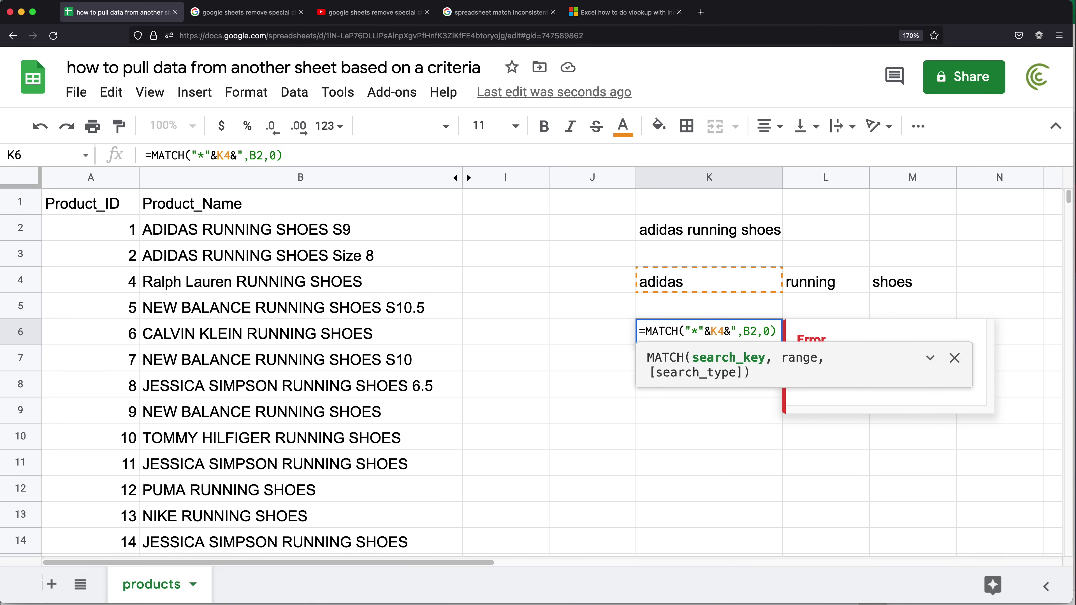
type("*\"")
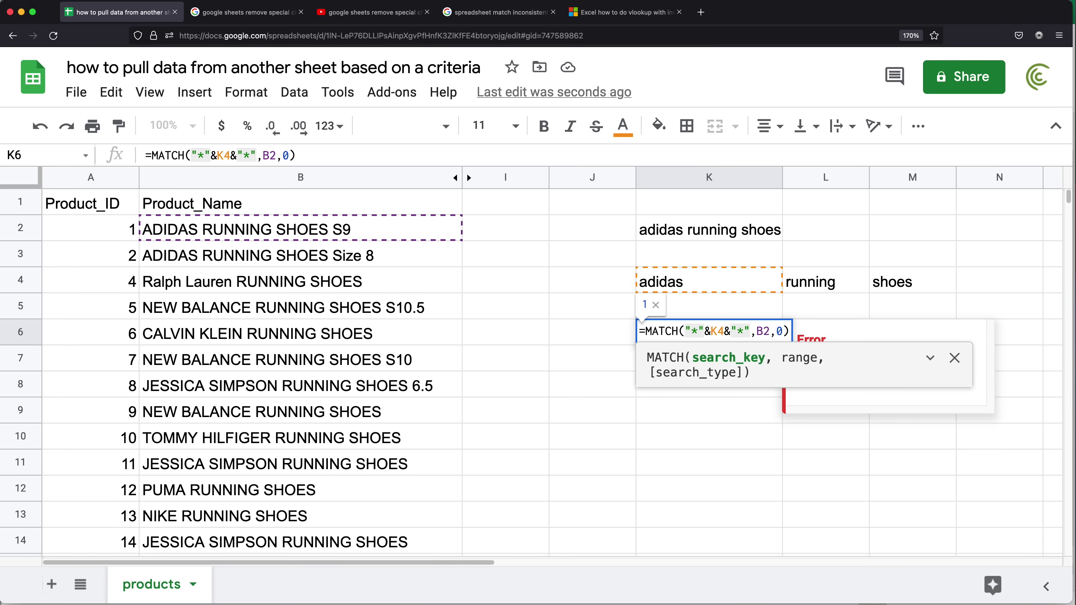
key("Return")
left_click(764, 341)
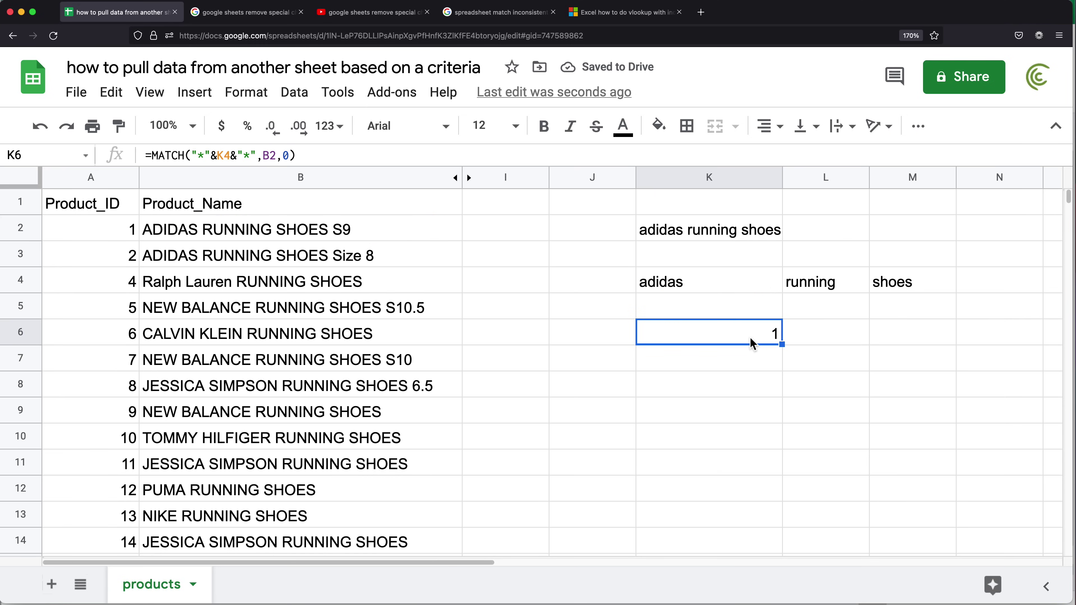
left_click(199, 235)
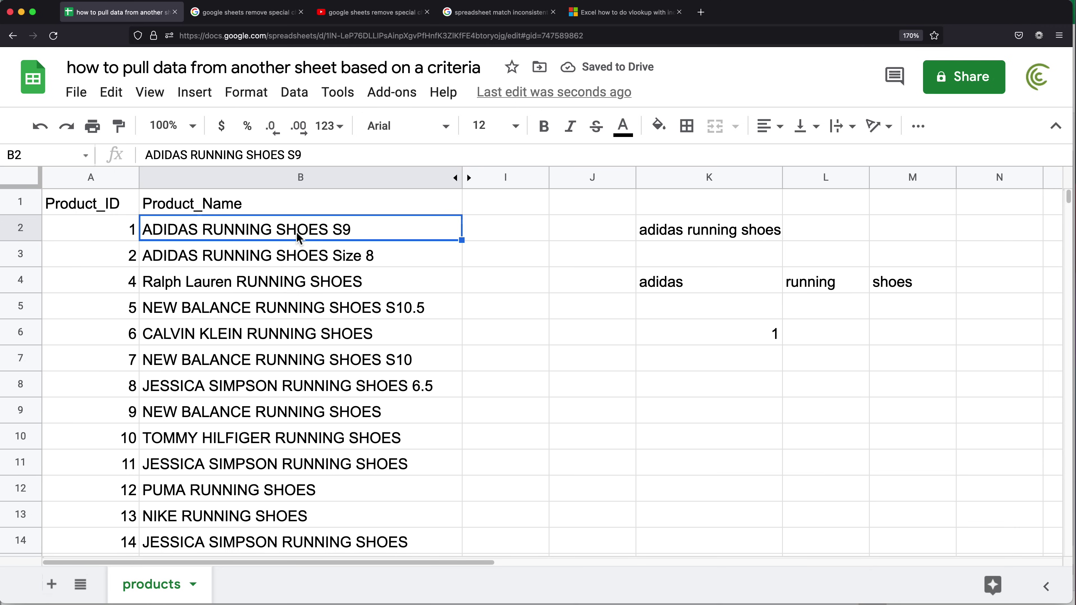
Step: Extend the search key in K6 to K4:M4 and wrap it as =ArrayFormula(MATCH("*"&K4:M4&"*",B2,0))
left_click(739, 339)
double_click(720, 335)
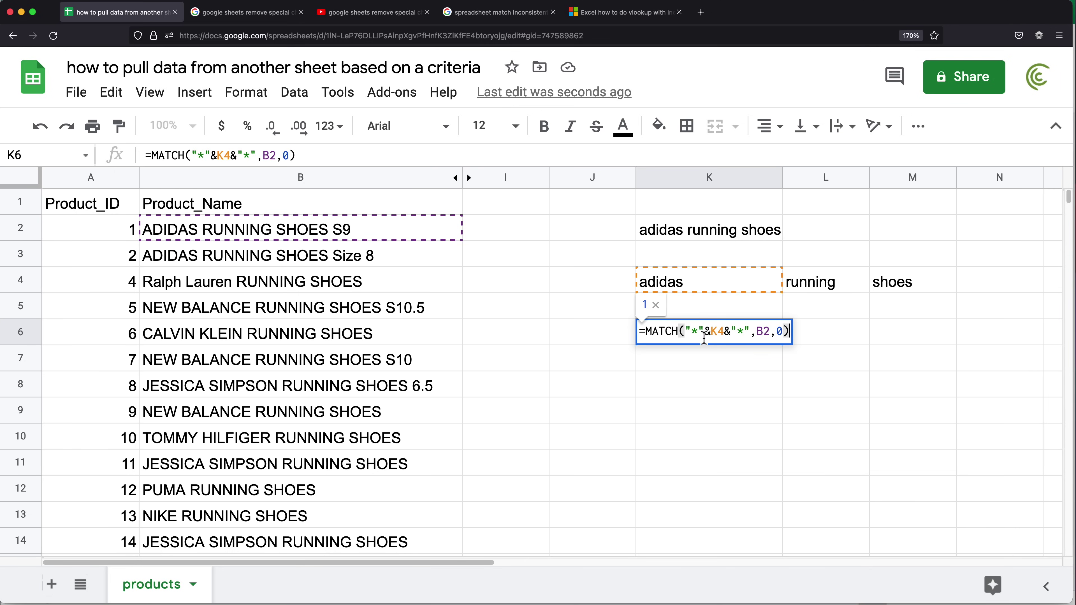
double_click(716, 332)
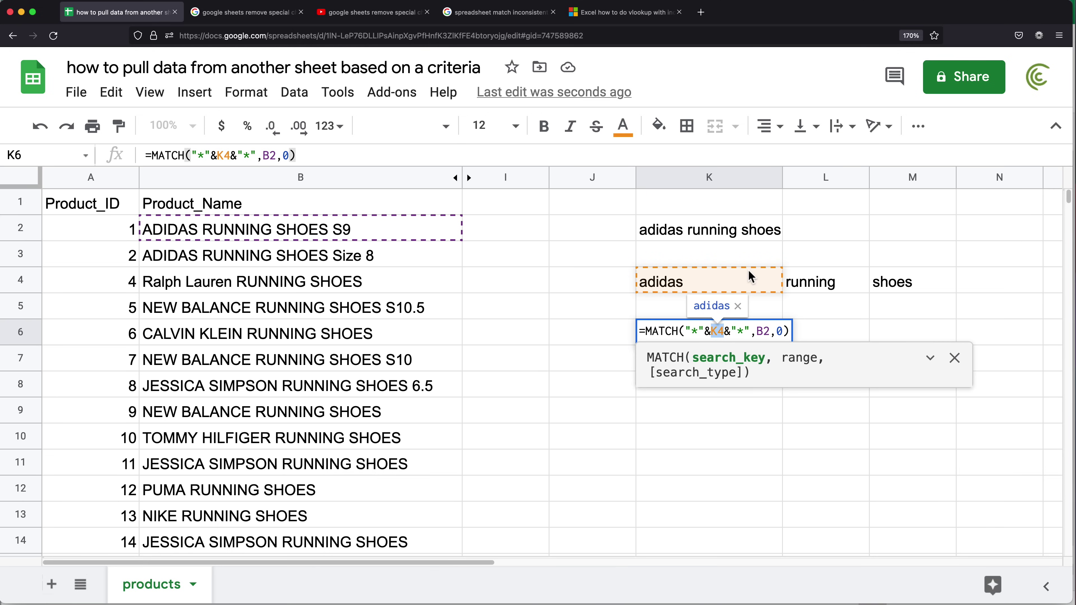
key("BackSpace")
left_click_drag(694, 282, 874, 294)
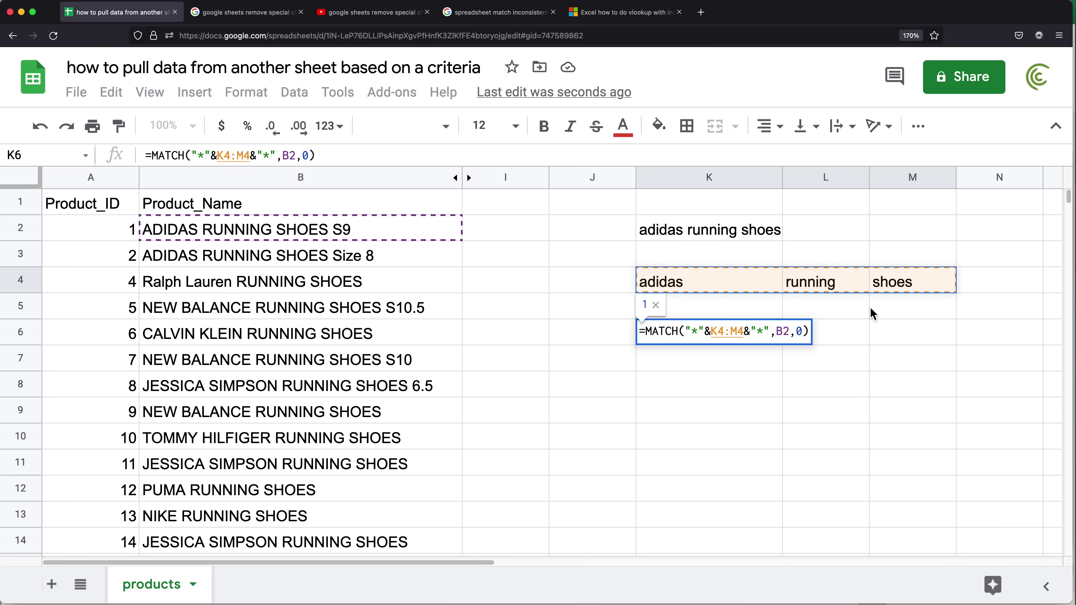
key("super+shift+Return")
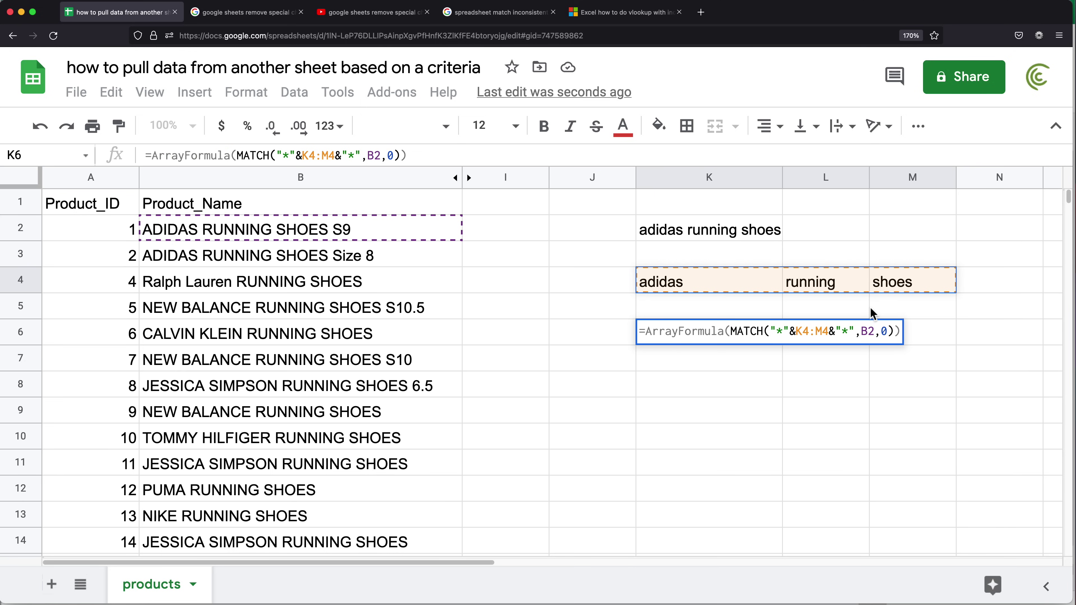
key("Return")
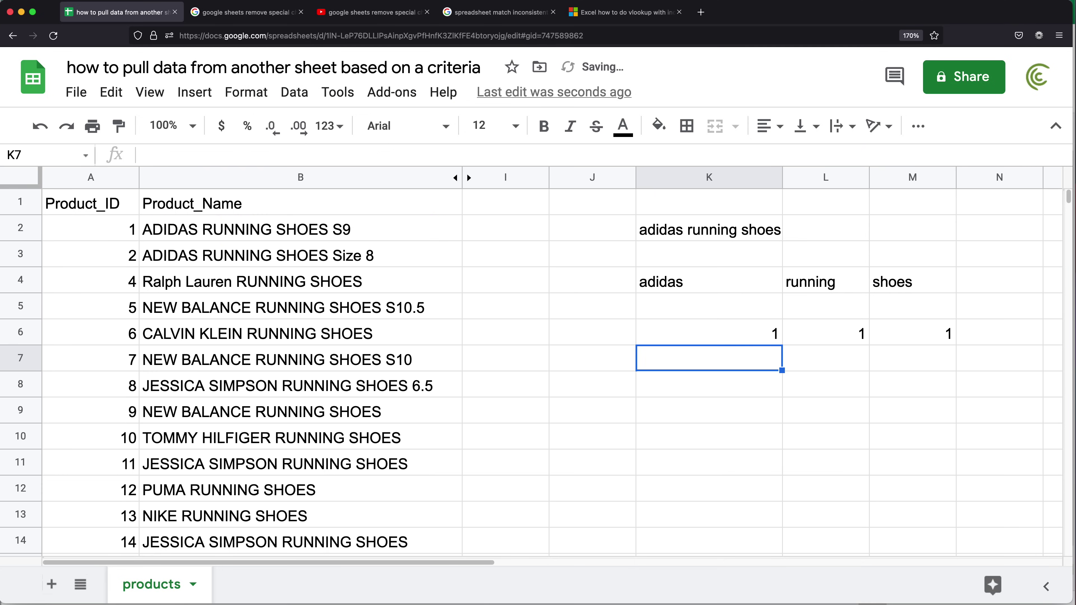
Step: Check the match results in K6:M6 against the split words in K4:M4 and the product name in B2
left_click(732, 342)
left_click(826, 341)
left_click(886, 339)
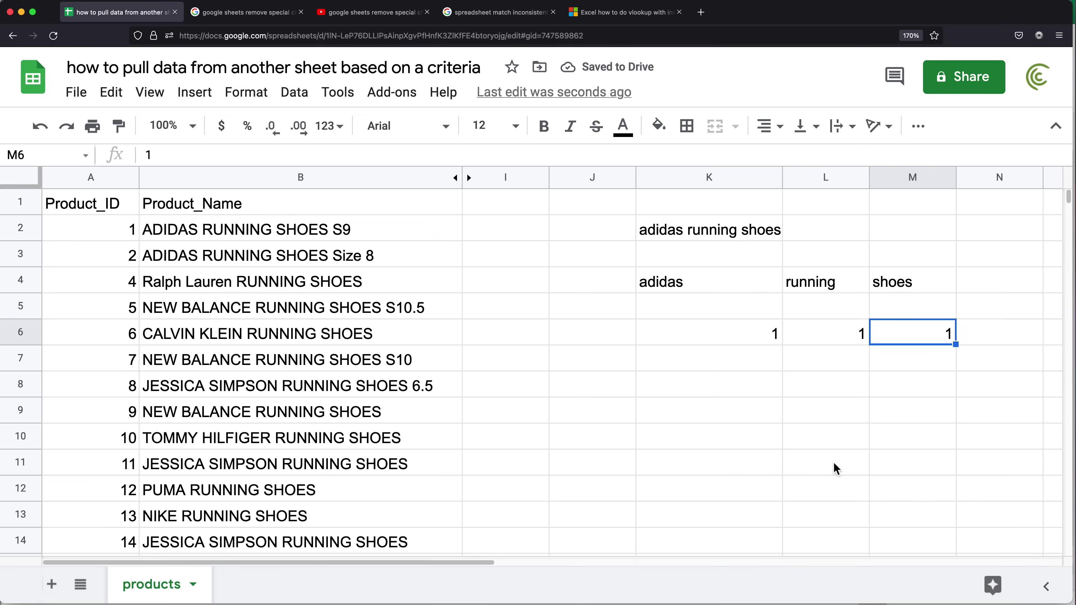
left_click(694, 282)
left_click(820, 288)
key("Right")
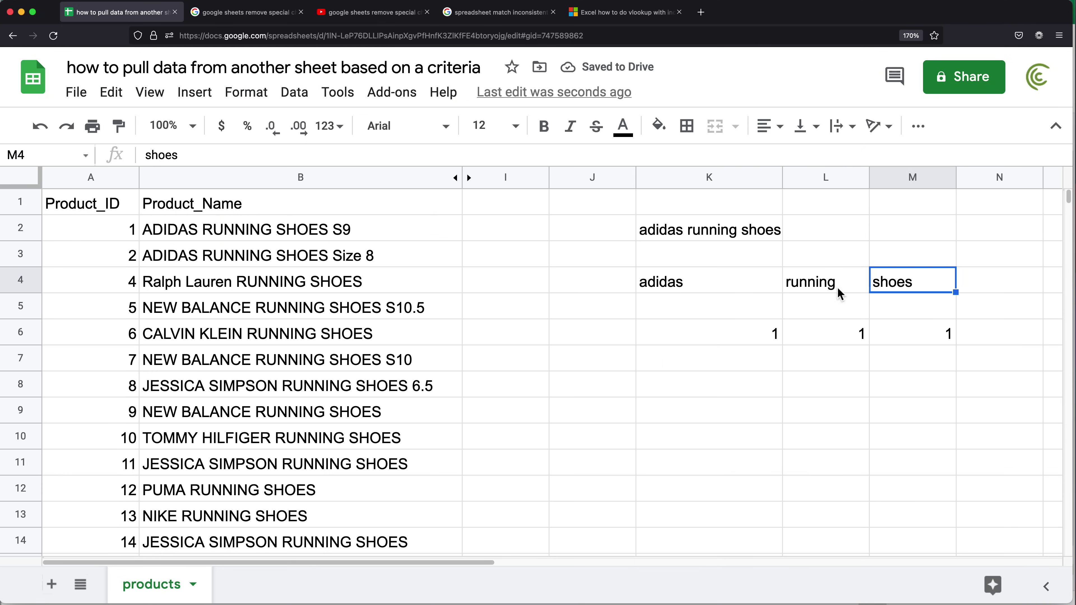
left_click(231, 237)
Step: Replace the brand word in the K2 search phrase so that it reads "nike running shoes"
left_click(656, 231)
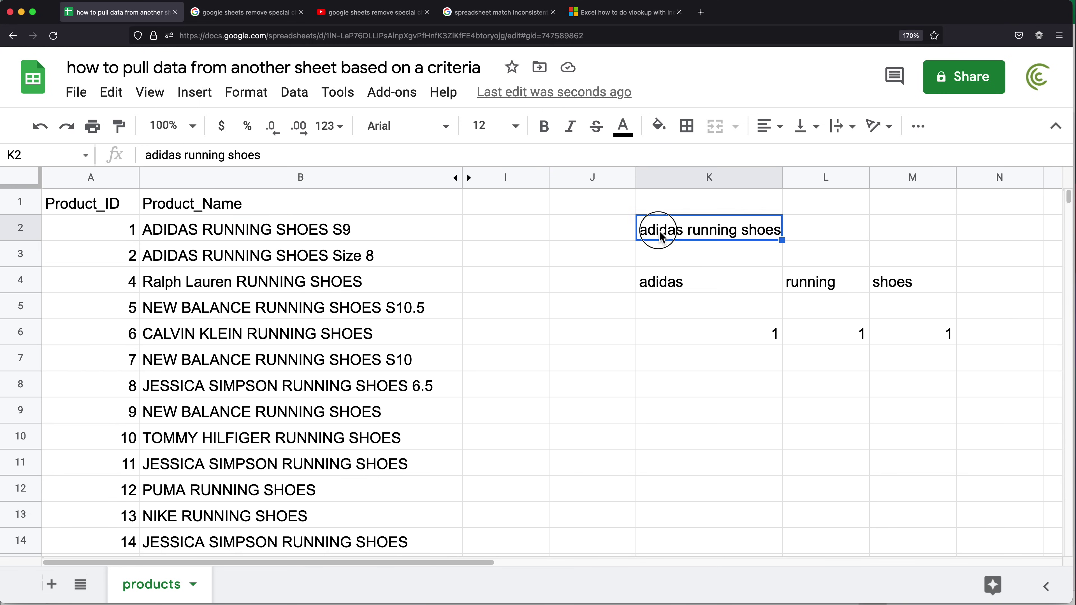
double_click(657, 231)
double_click(659, 231)
type("nike")
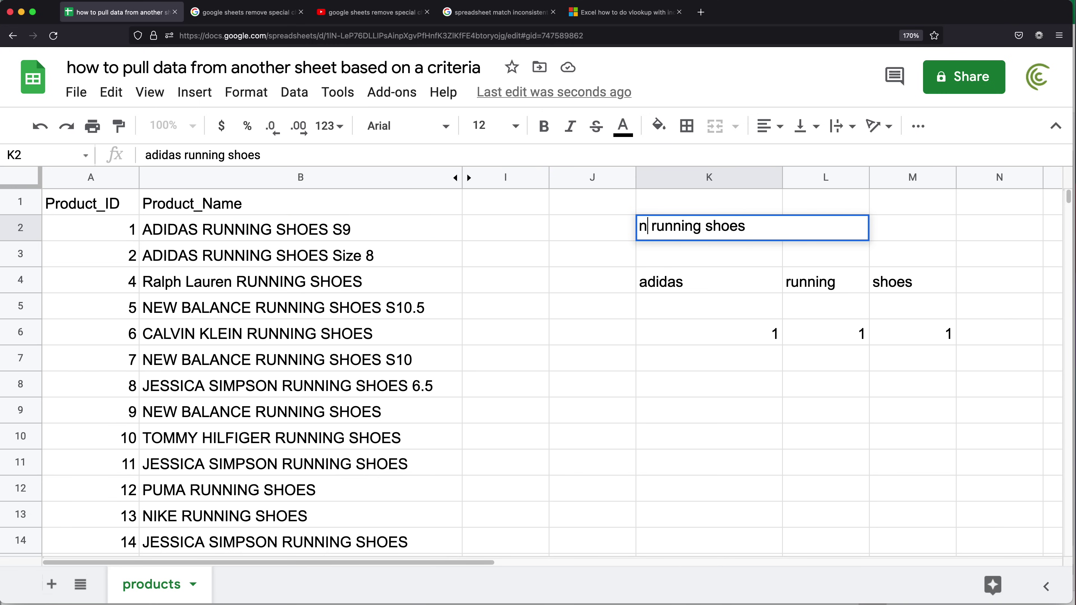
key("Return")
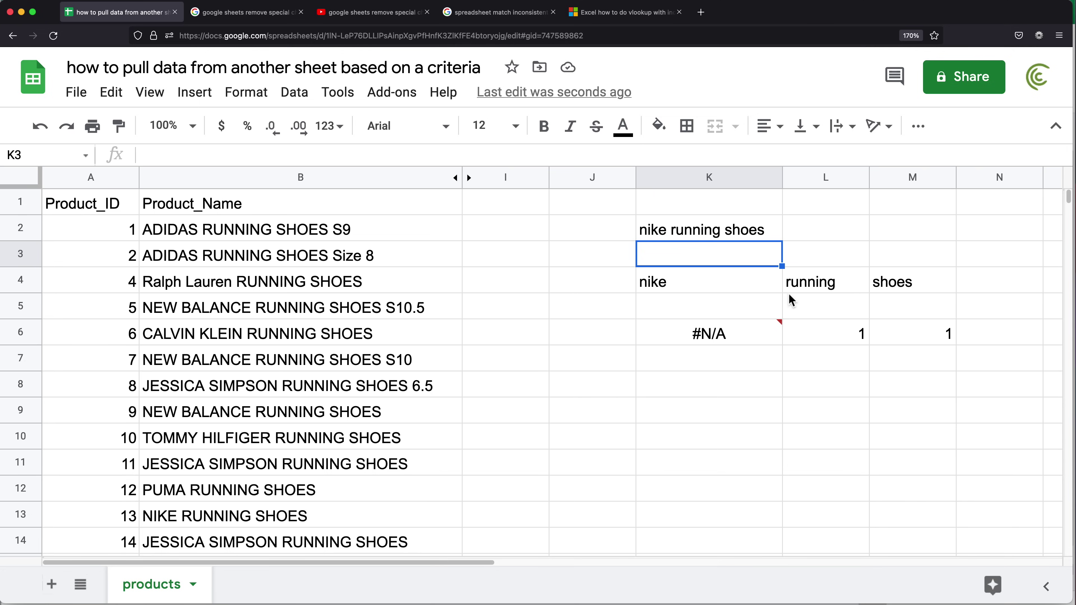
Step: Compare each word of the nike search phrase with the product name in B2 and its match result in row 6
left_click(664, 282)
left_click(276, 225)
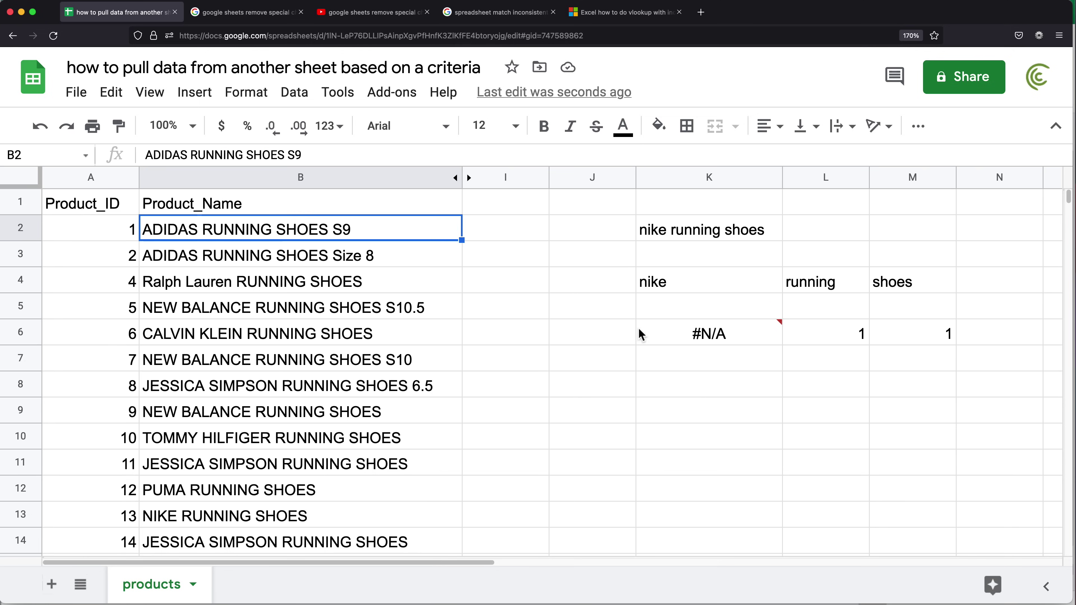
left_click(699, 335)
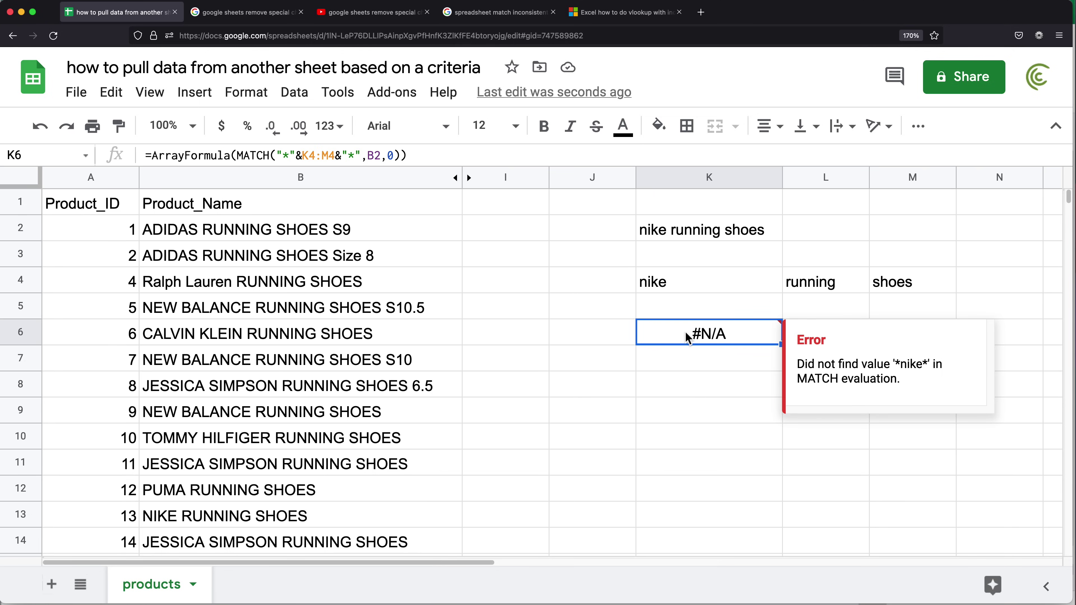
left_click(835, 284)
left_click(926, 293)
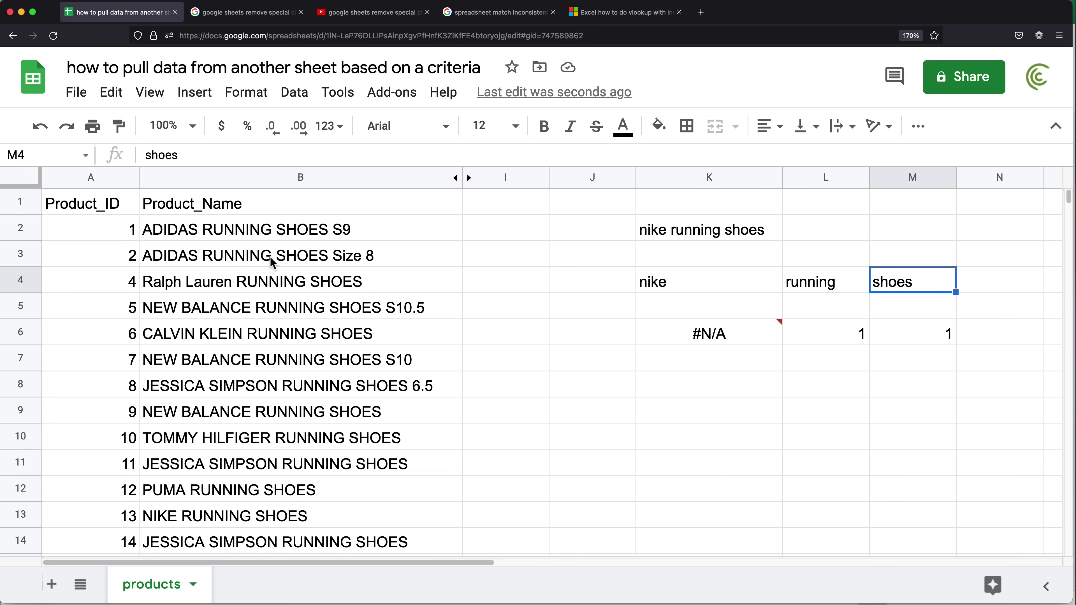
left_click(831, 335)
left_click(928, 338)
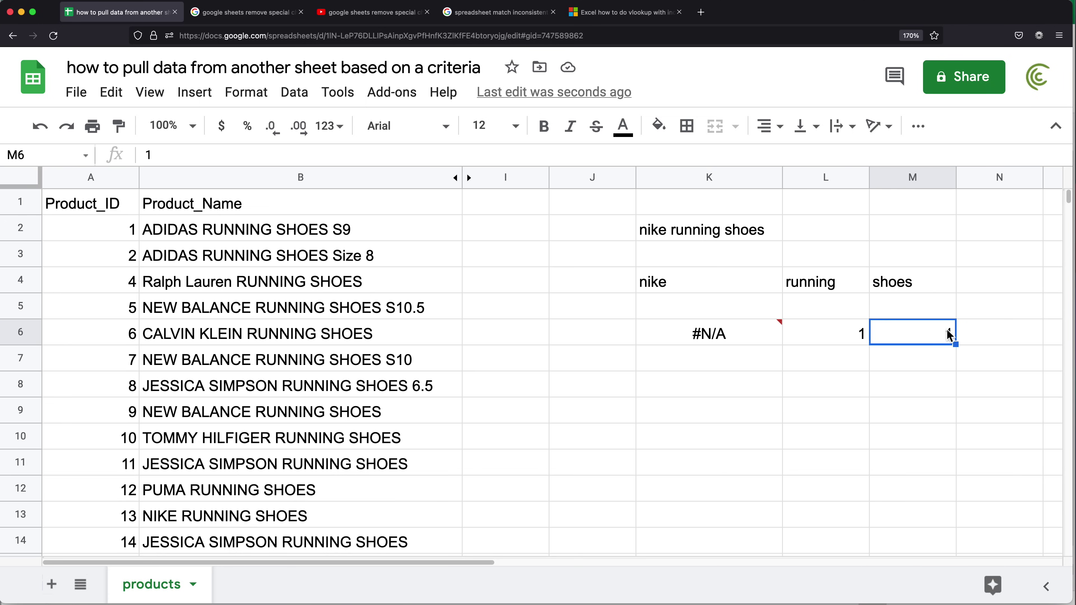
Step: Wrap the MATCH in K6's array formula in IFERROR with 0 as the error value and check the row 6 results
left_click(721, 334)
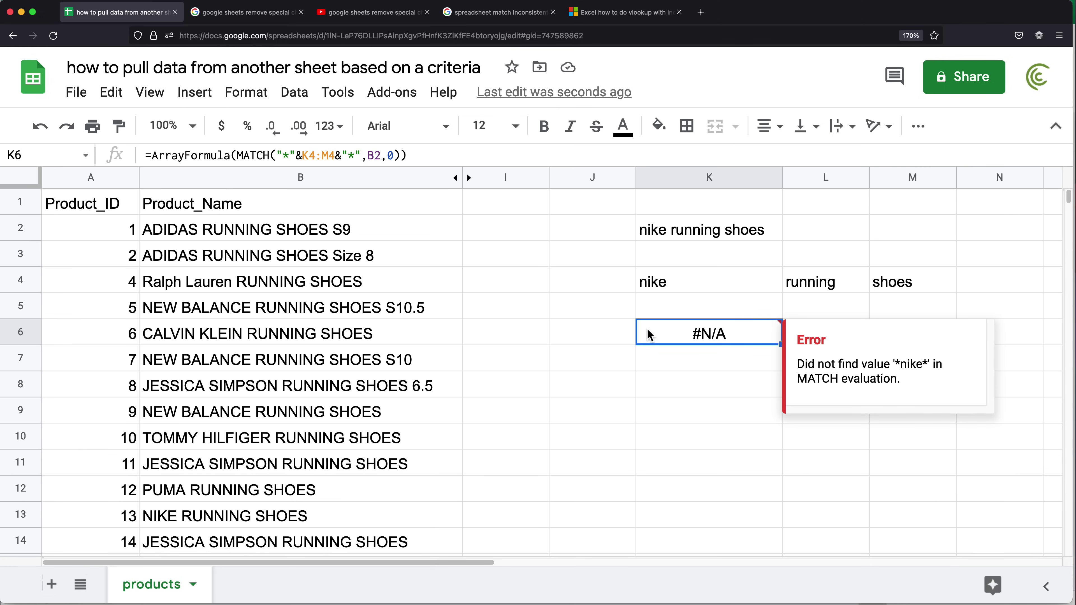
double_click(691, 338)
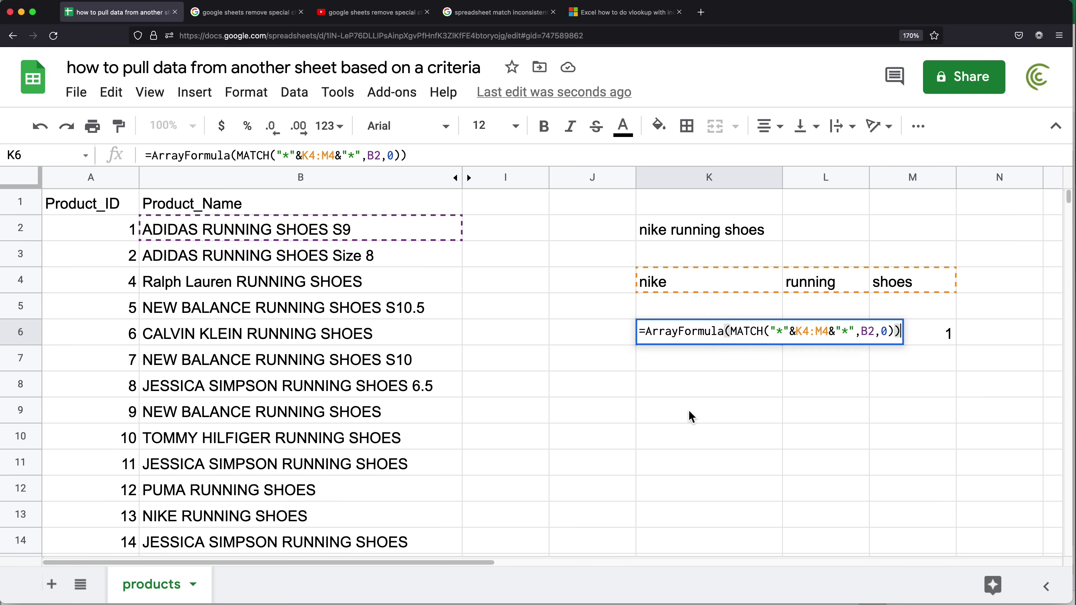
left_click(733, 330)
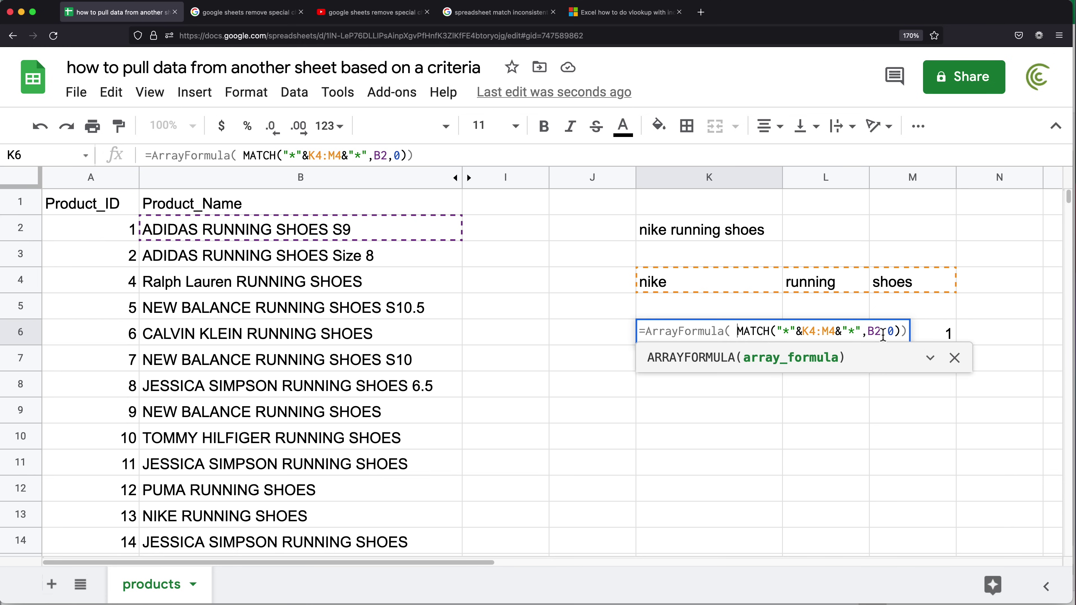
left_click(899, 335)
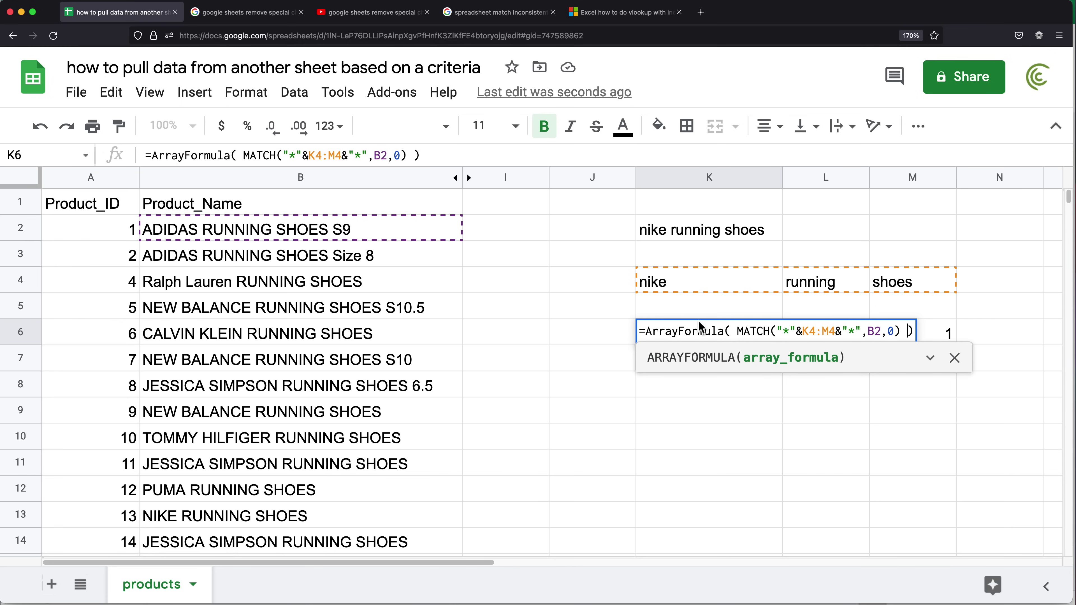
left_click(739, 332)
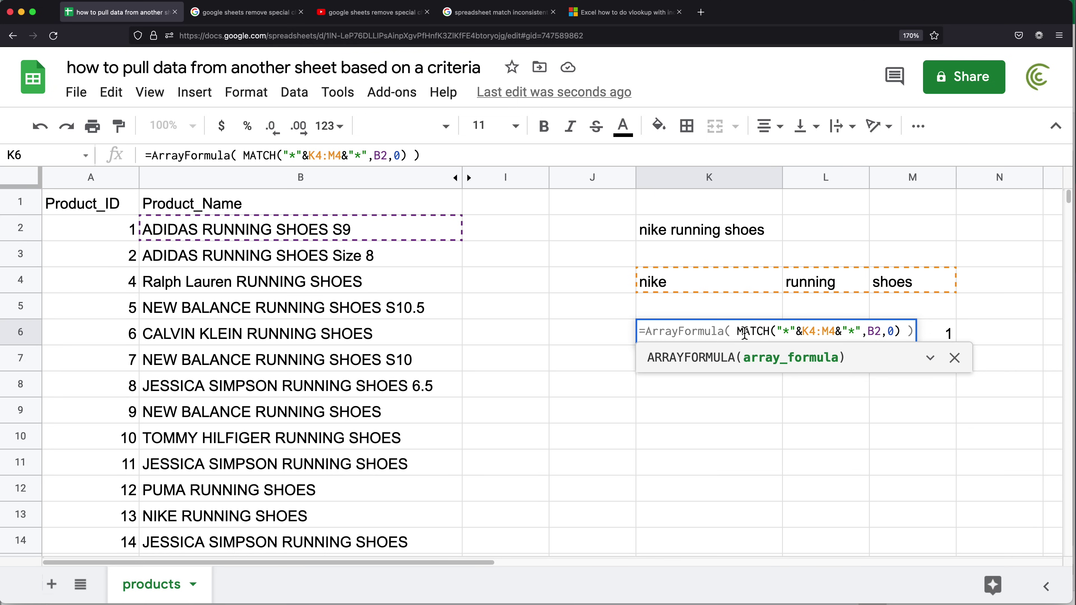
type("IFERROR(")
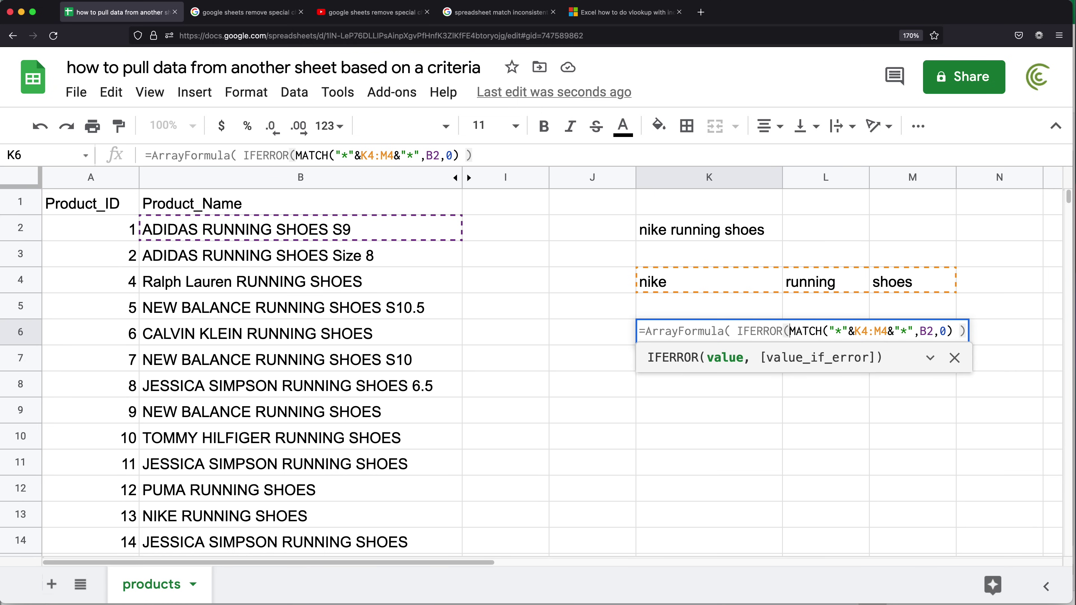
left_click(952, 334)
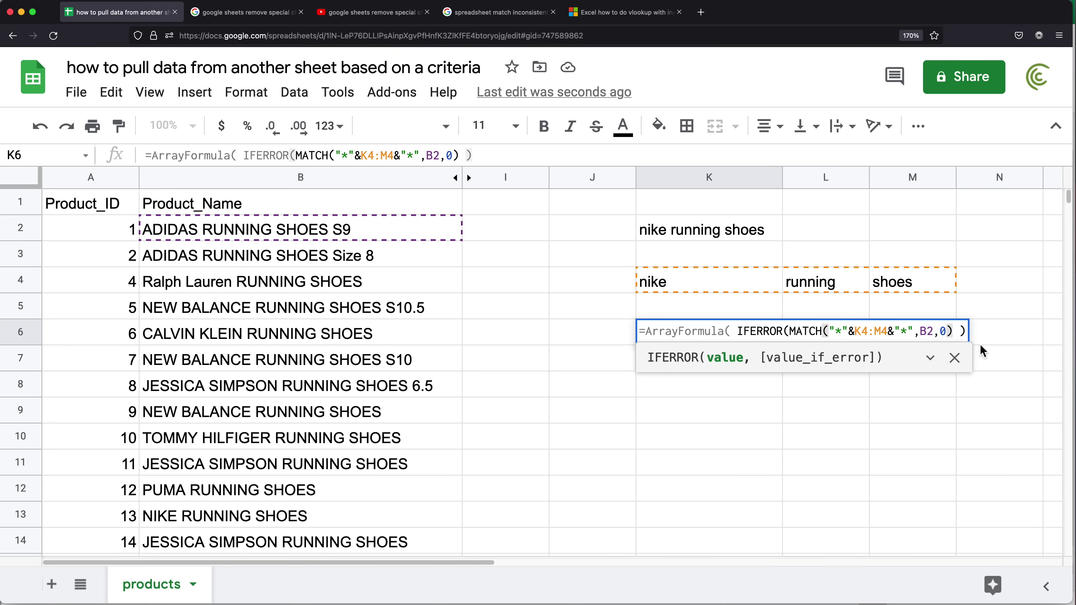
type(",0")
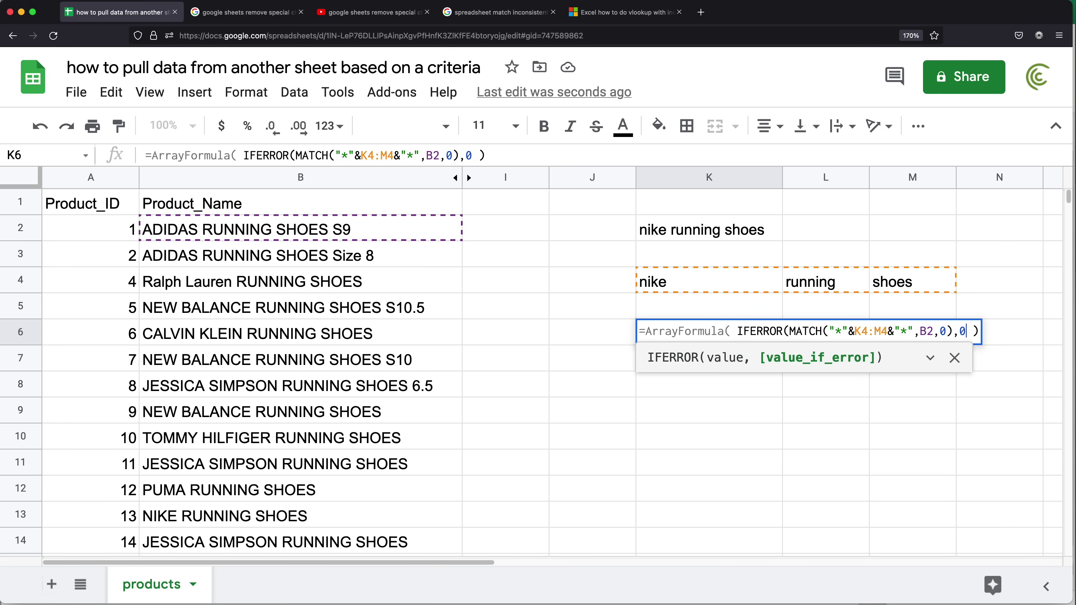
type(")")
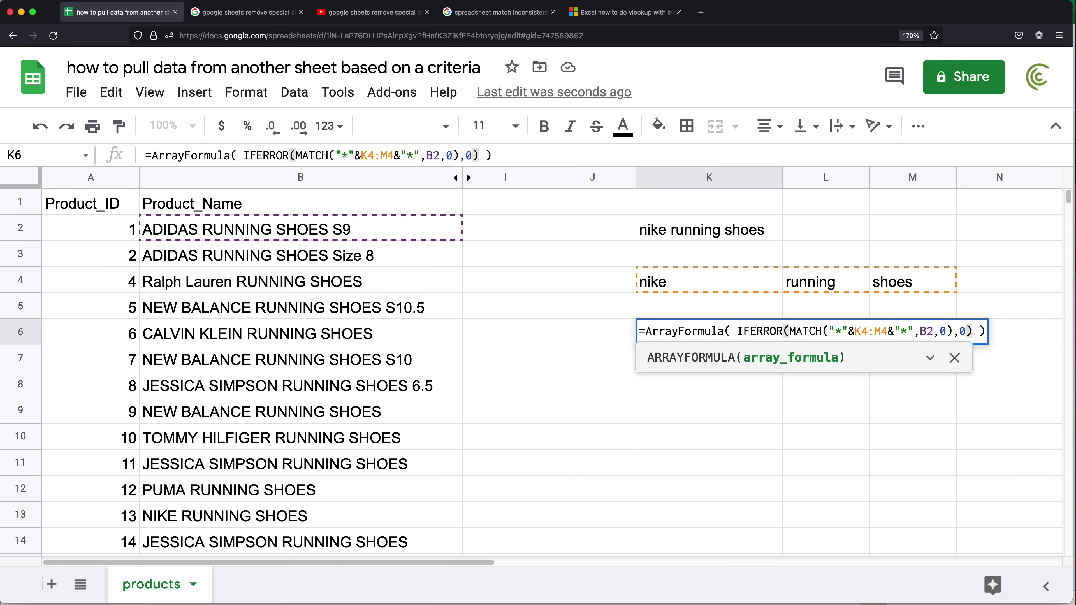
key("Return")
left_click(753, 338)
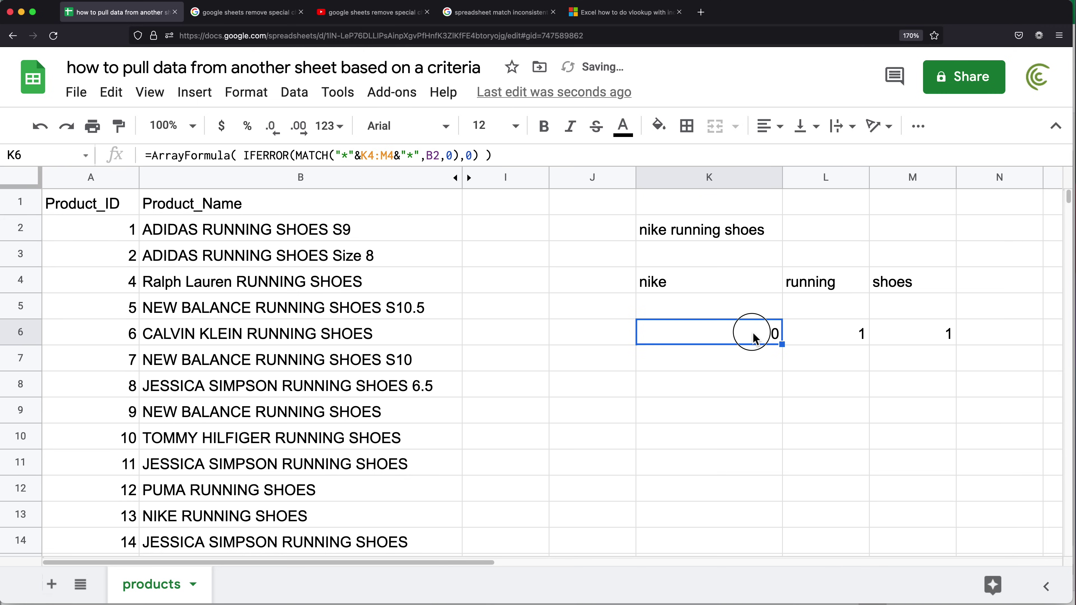
left_click_drag(816, 289, 838, 338)
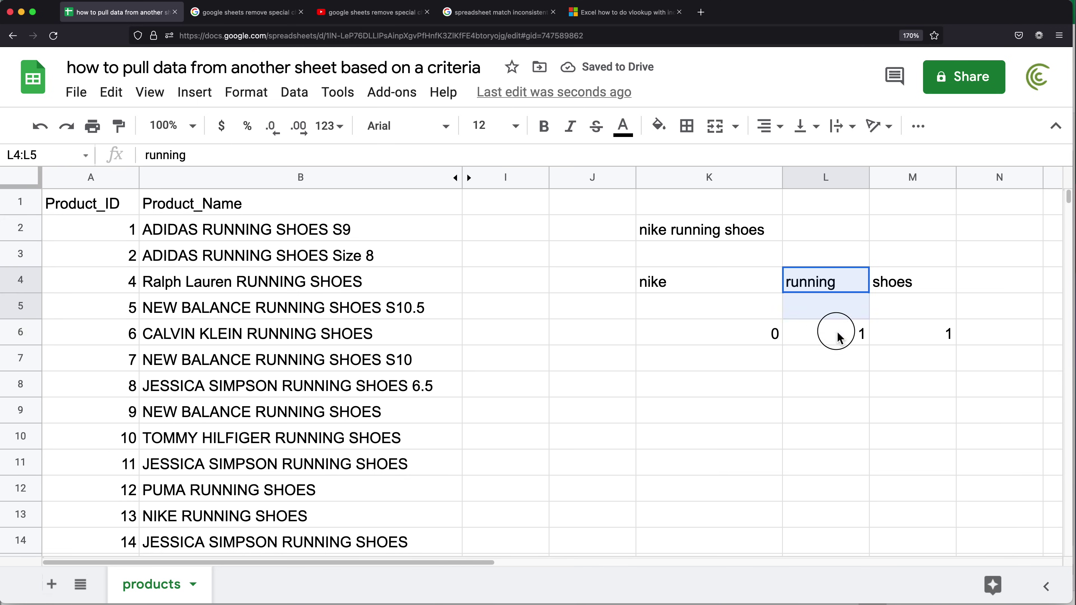
left_click_drag(889, 284, 901, 337)
left_click(741, 342)
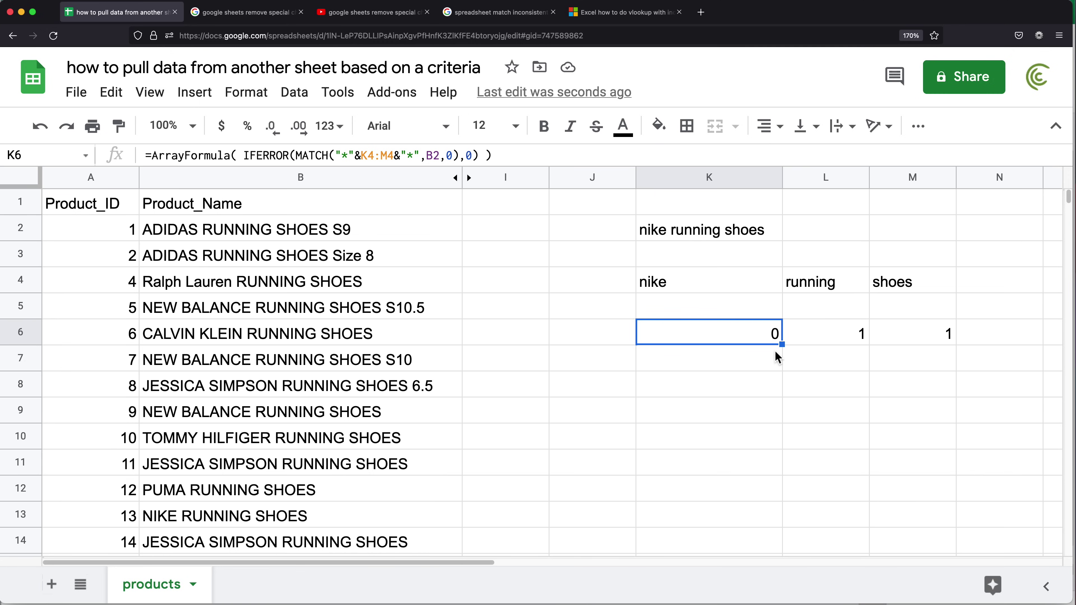
Step: Replace the K4:M4 reference in K6's MATCH search key with SPLIT(TRIM(K2)," ") copied from K4
double_click(698, 283)
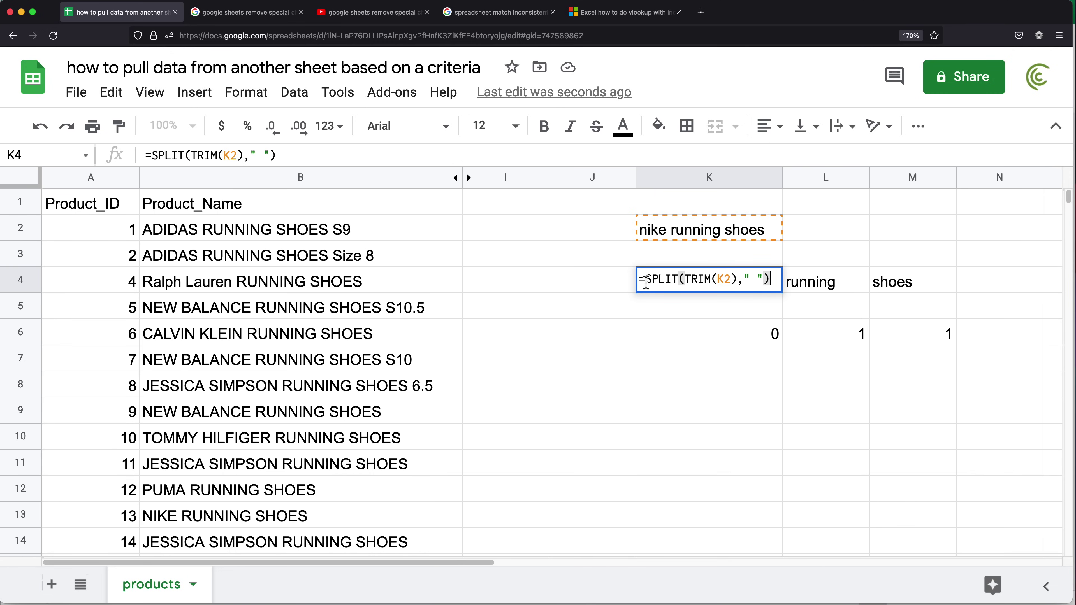
left_click_drag(645, 280, 826, 285)
key("super+c")
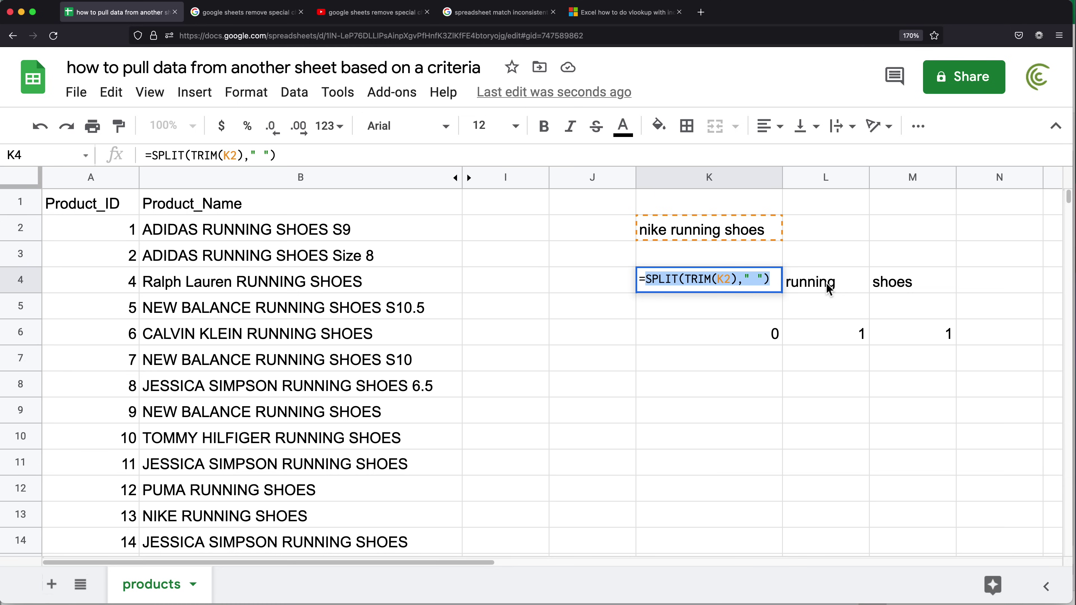
key("Escape")
left_click(740, 335)
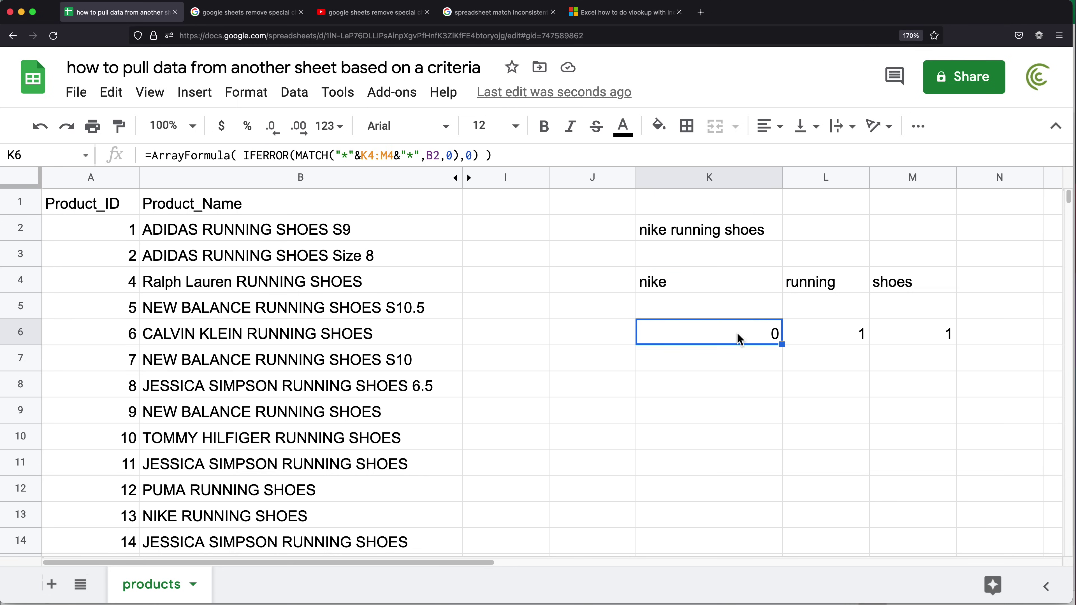
double_click(737, 335)
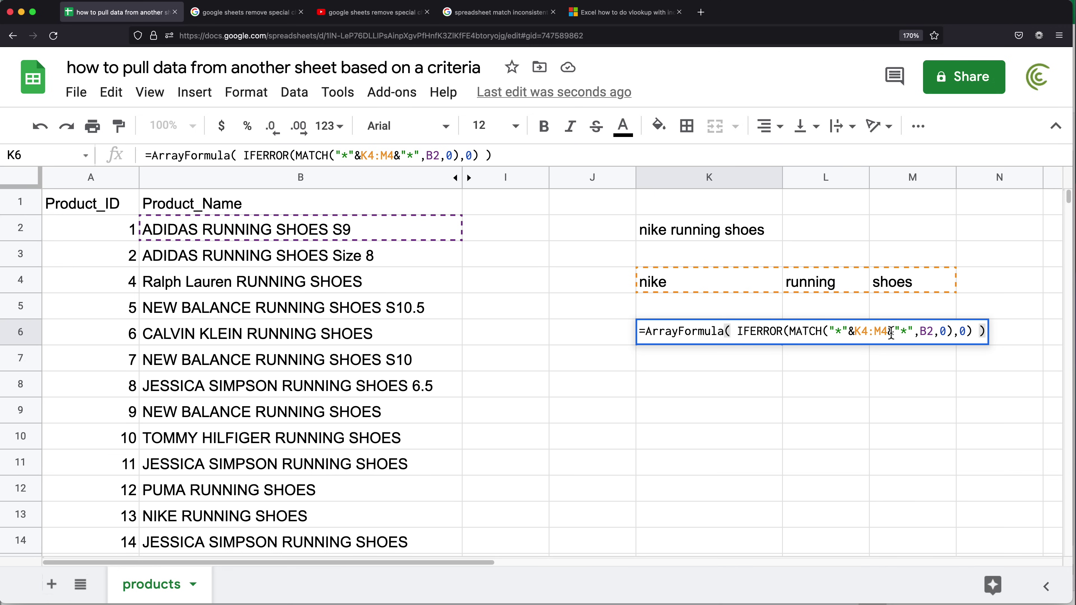
left_click_drag(890, 333, 855, 333)
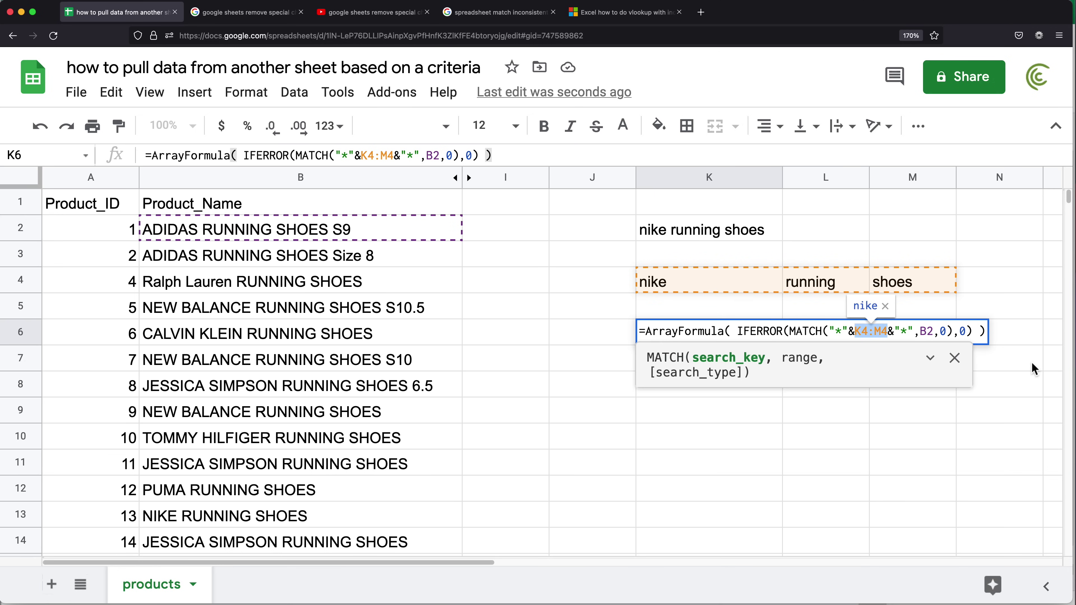
key("BackSpace")
key("super+v")
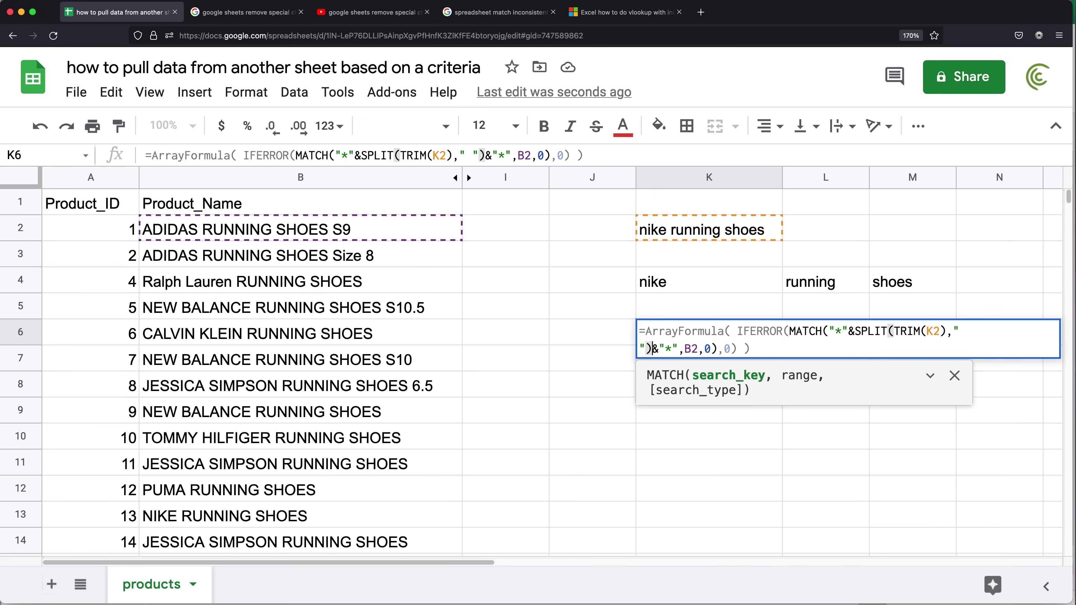
key("Return")
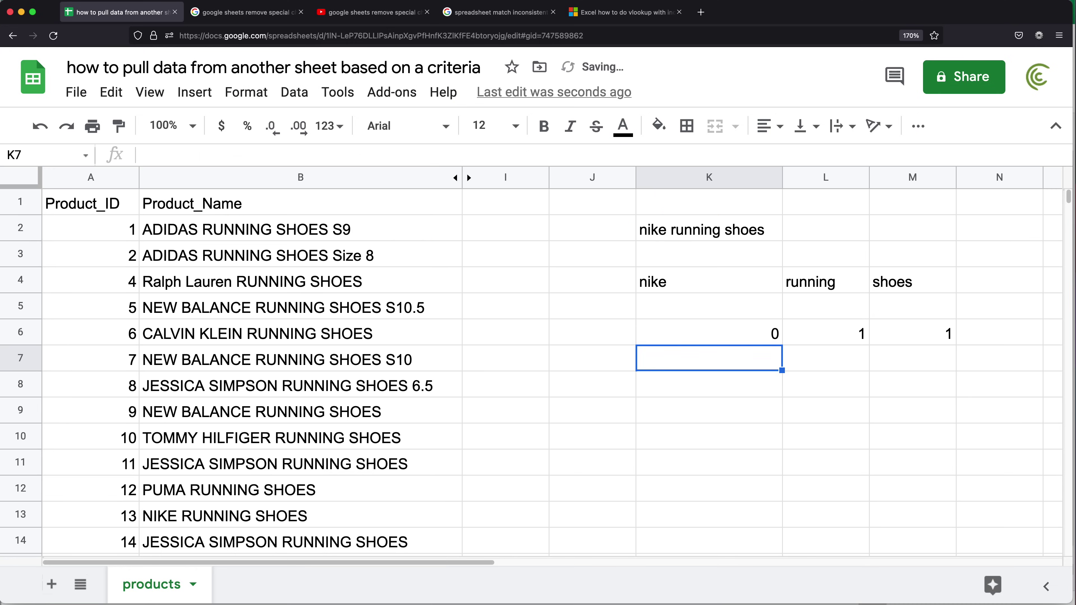
left_click(734, 335)
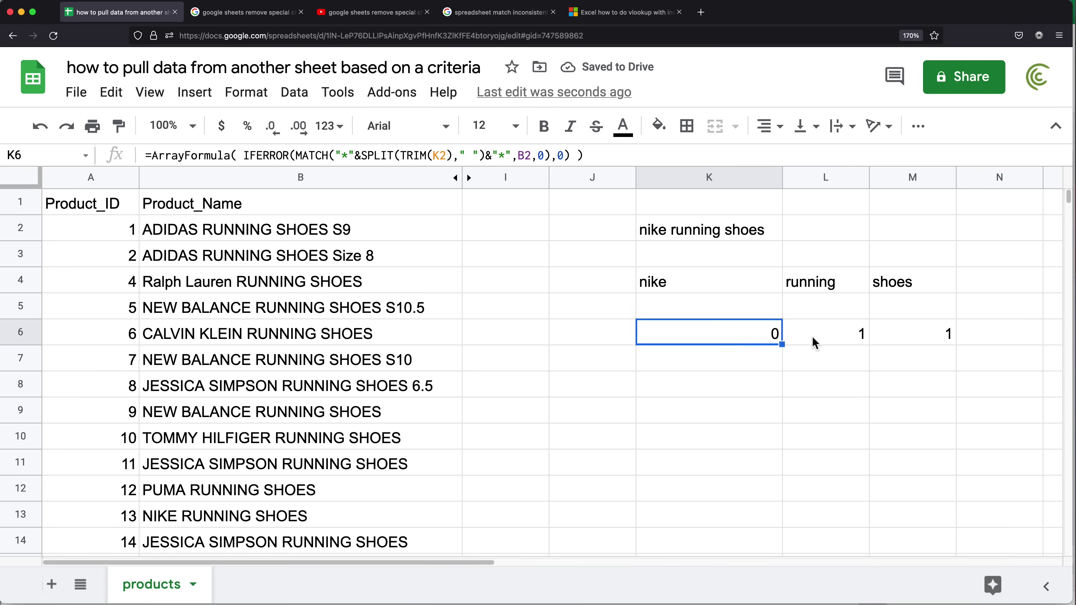
left_click(912, 335)
Step: Delete the standalone SPLIT formula from K4 and check the match results in K6:M6
left_click(775, 280)
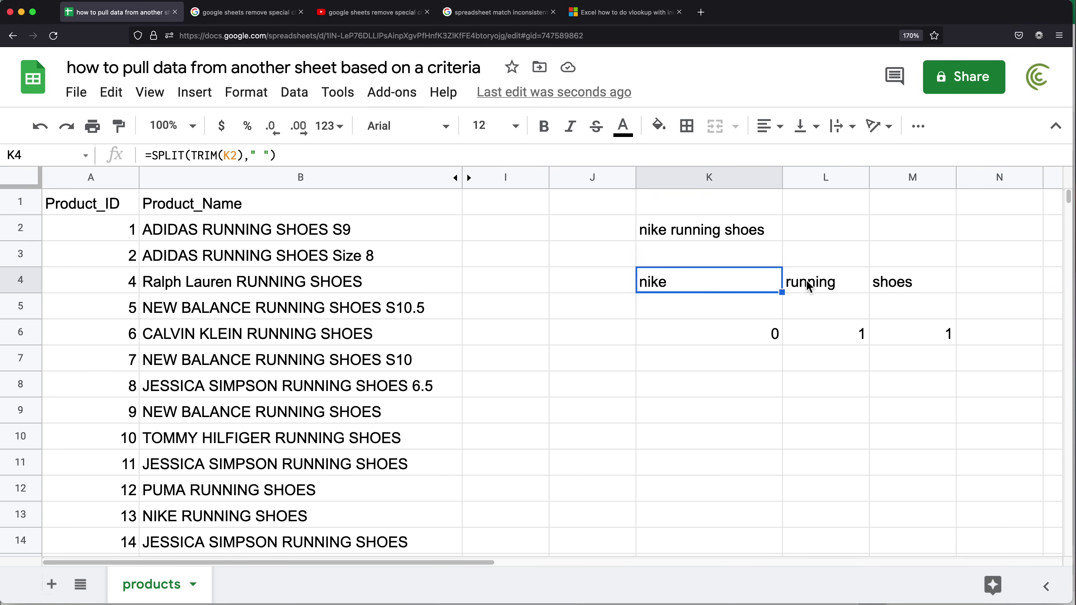
key("BackSpace")
key("Up")
key("Down")
key("Down")
key("Down")
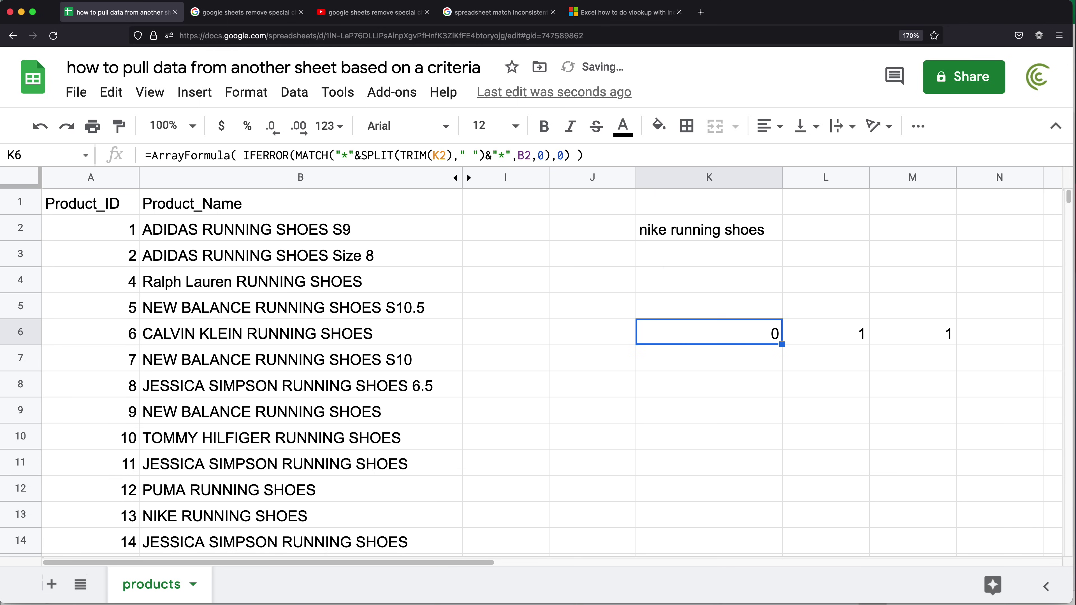
left_click(843, 339)
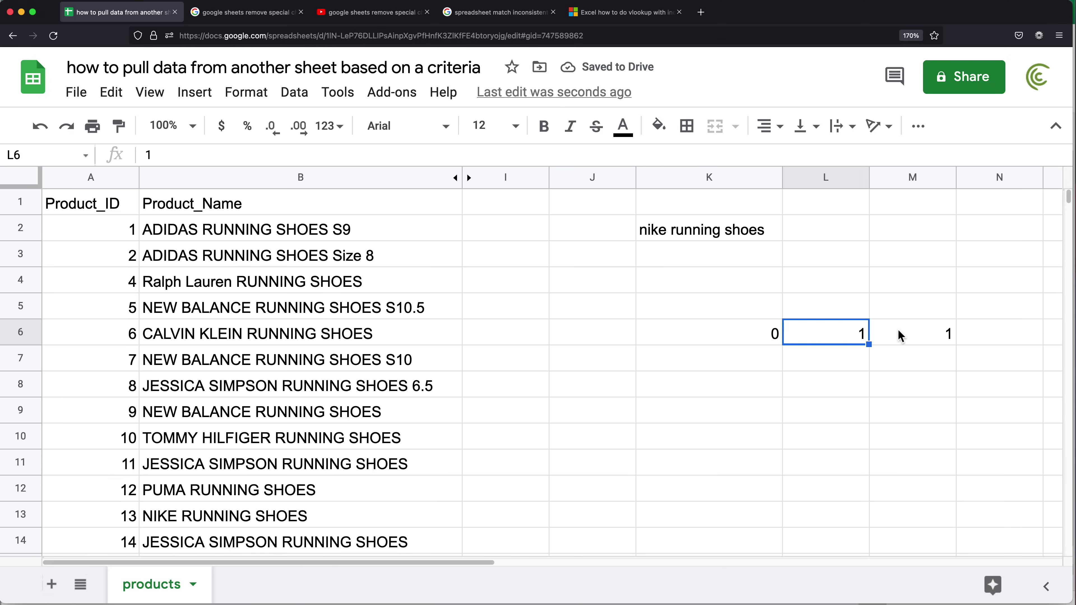
left_click(900, 336)
left_click(704, 335)
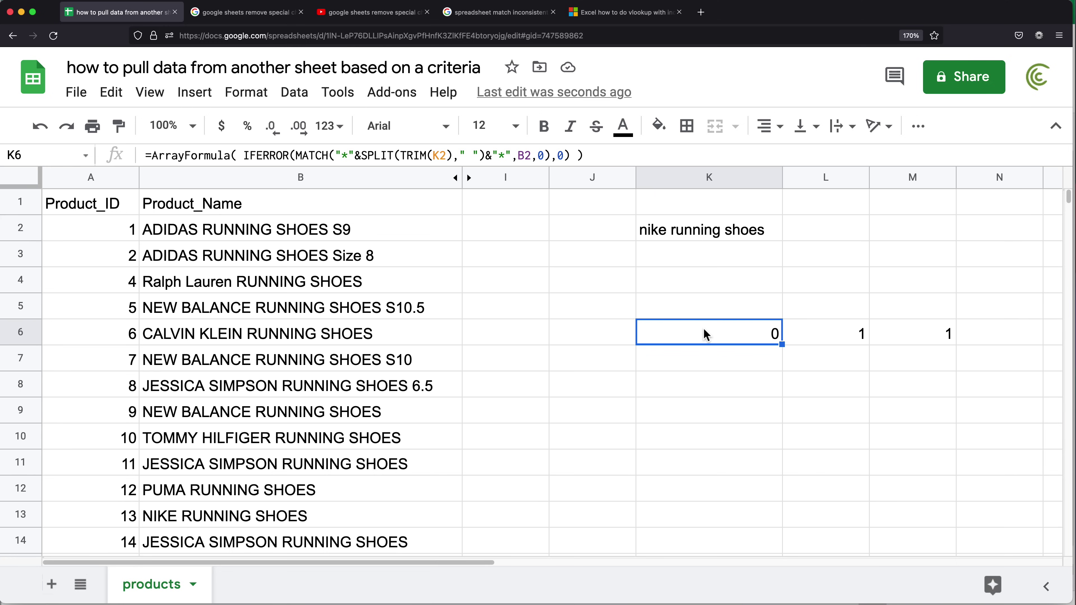
Step: Wrap the IFERROR part of K6's formula in SUM to add up the word matches inside the ArrayFormula
double_click(704, 330)
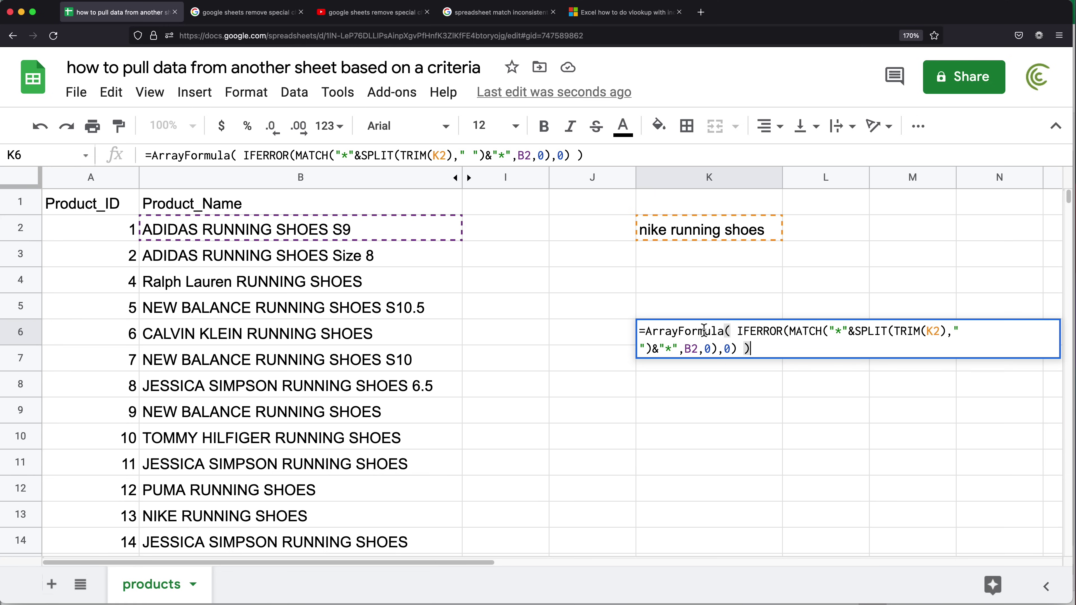
left_click(726, 332)
type("SUM(")
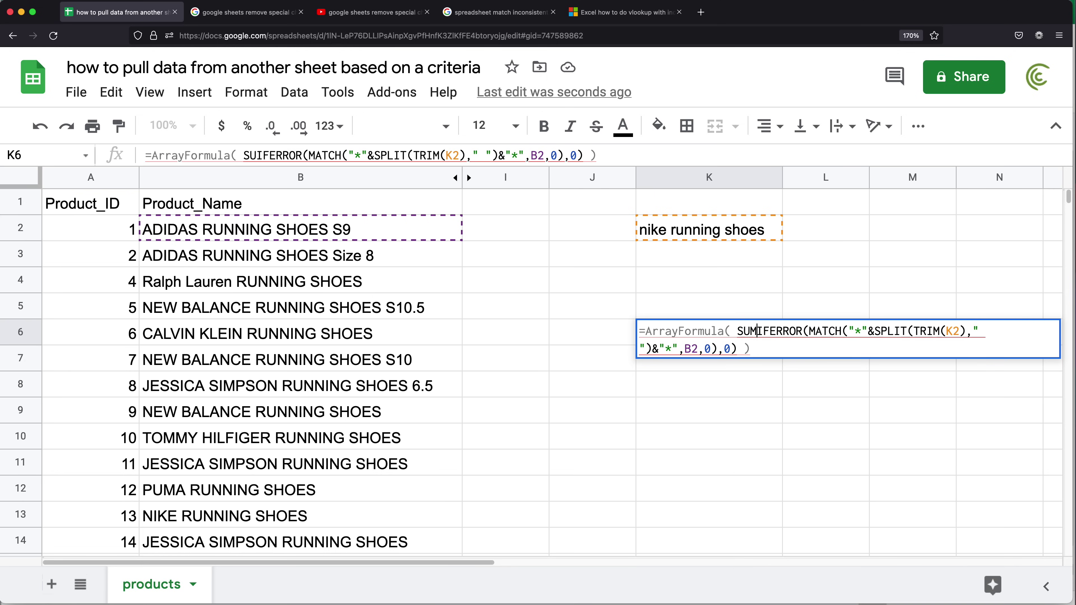
left_click(736, 350)
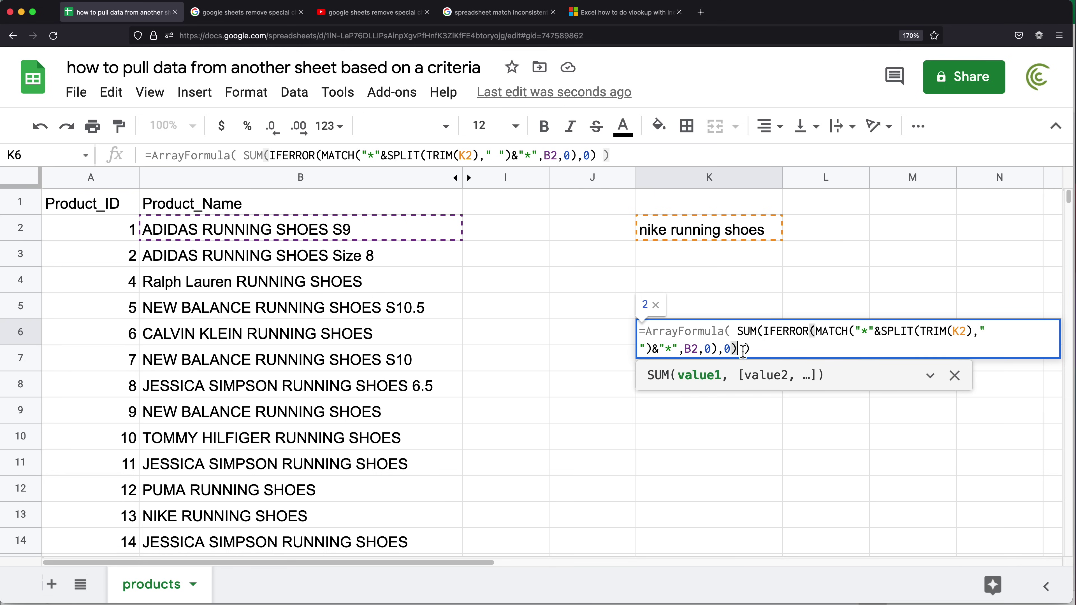
left_click(739, 350)
type(")")
key("Return")
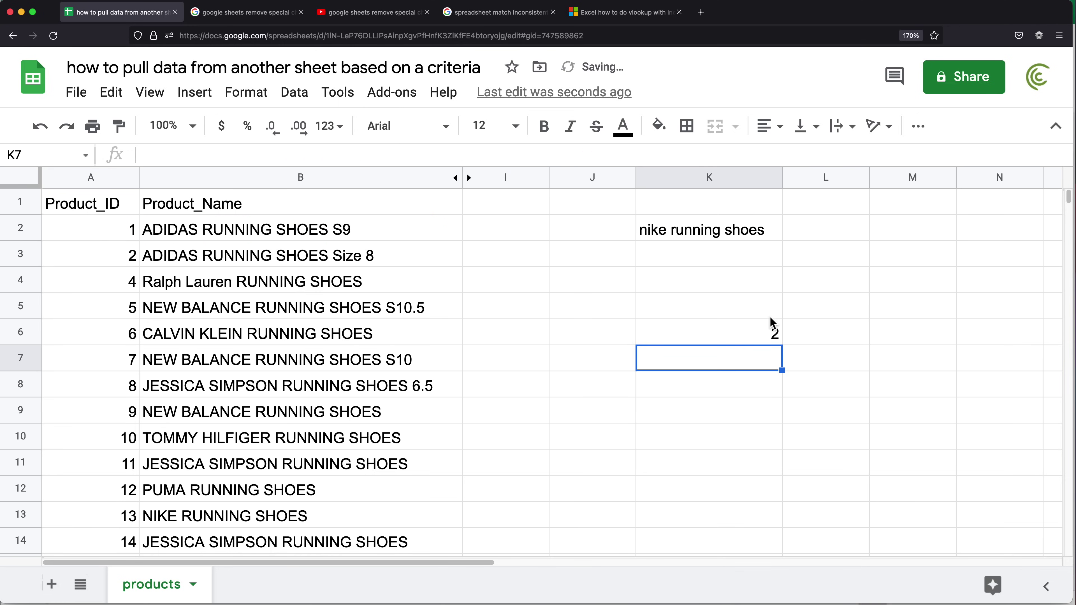
left_click(758, 336)
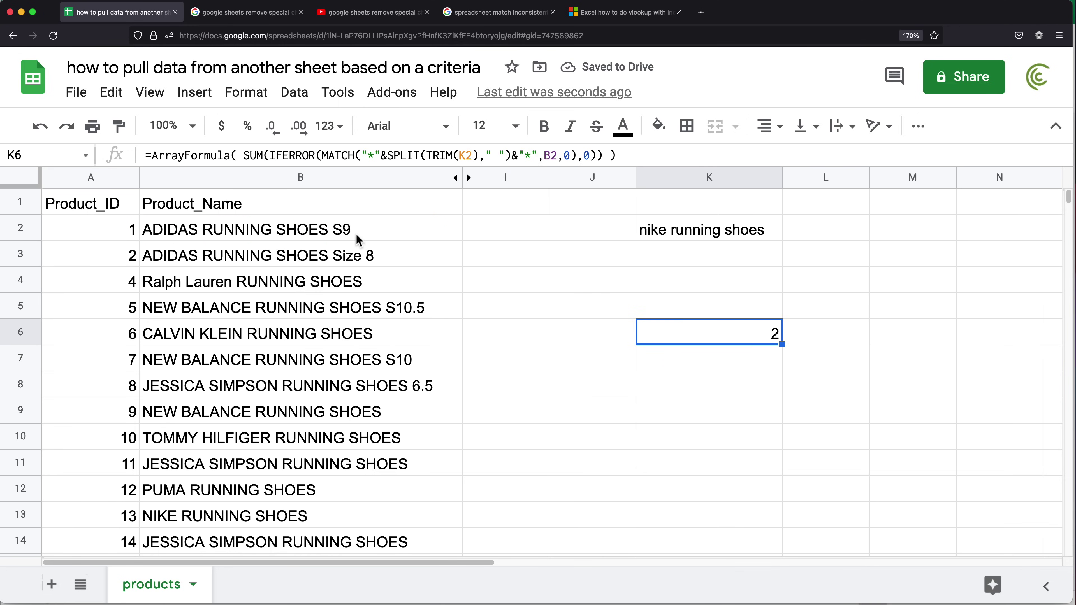
Step: Change the K2 search phrase to "S9 running shoes" and compare the match score in K6 with the product name in B2
left_click(336, 235)
double_click(654, 231)
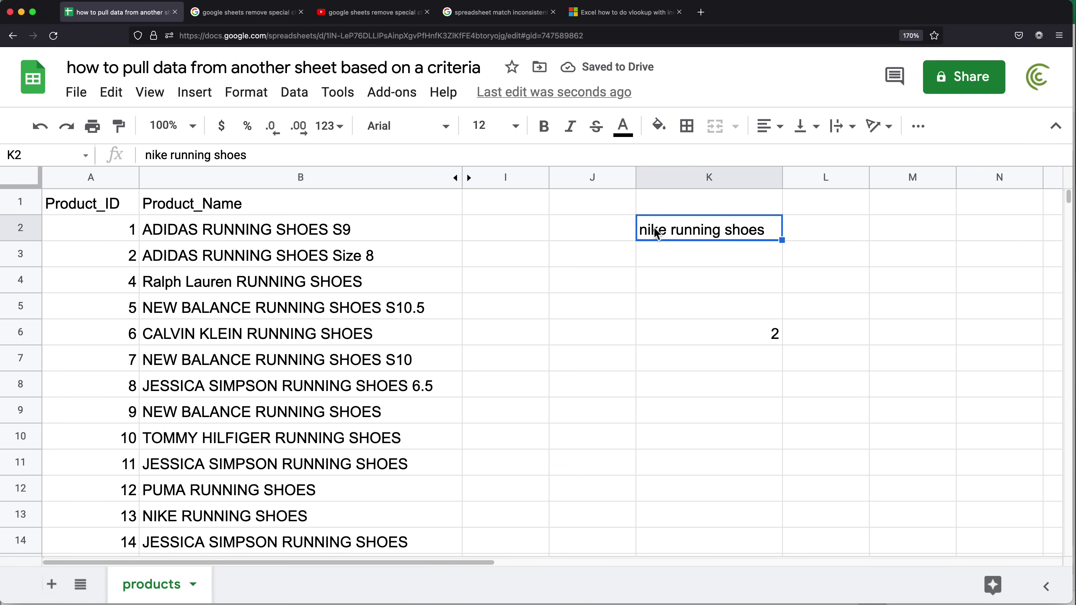
double_click(651, 225)
type("S9")
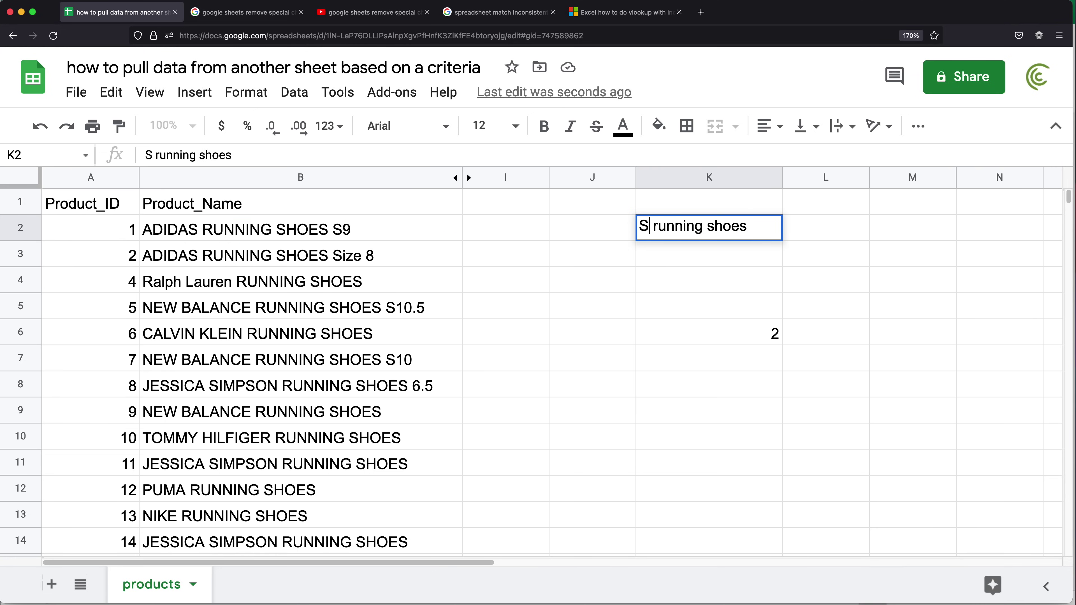
key("Return")
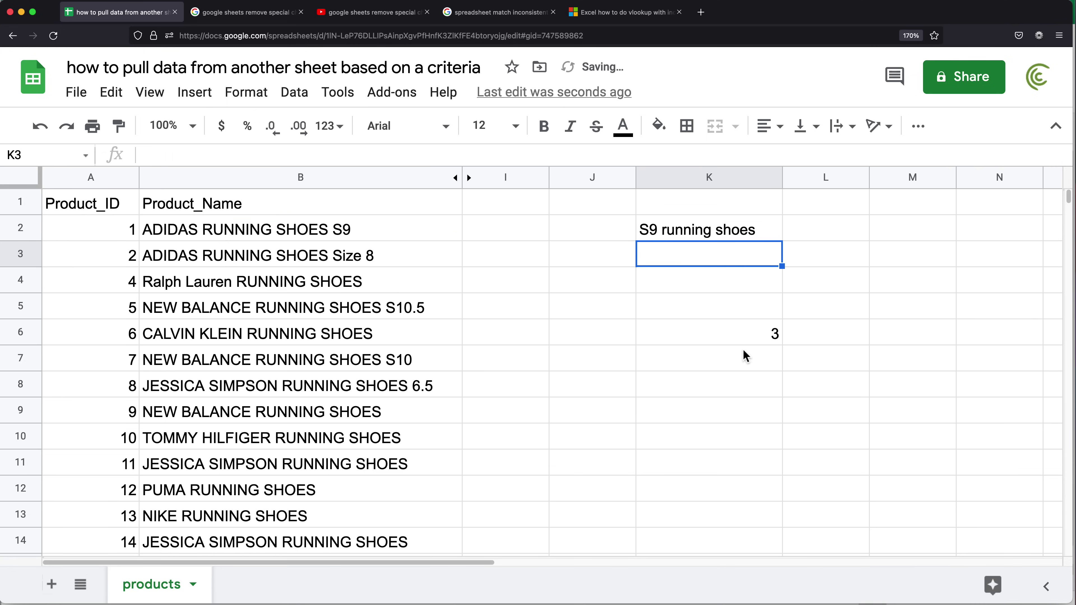
left_click(757, 332)
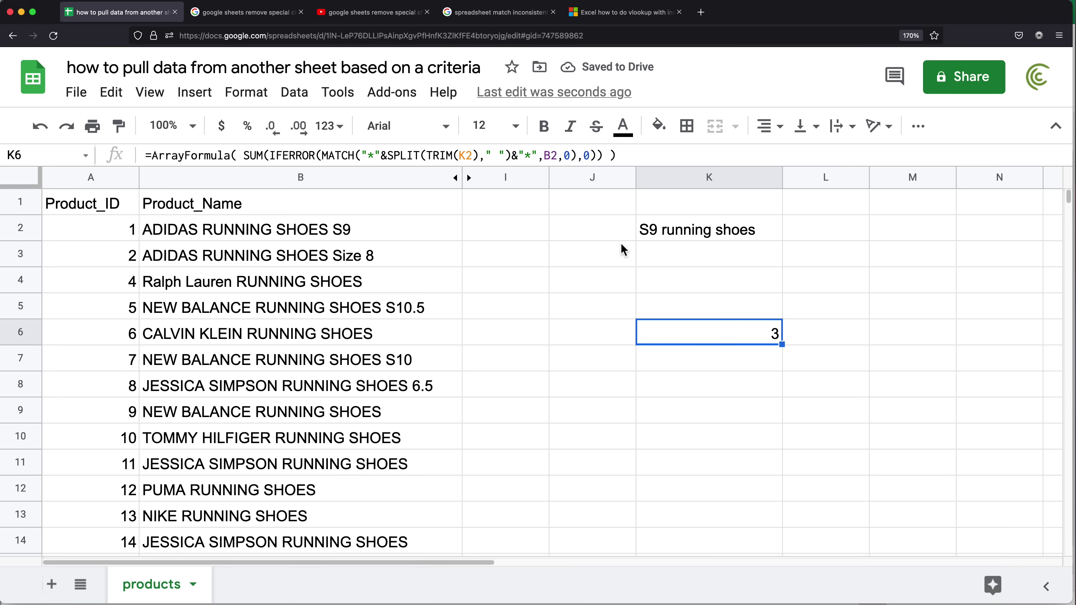
left_click(335, 237)
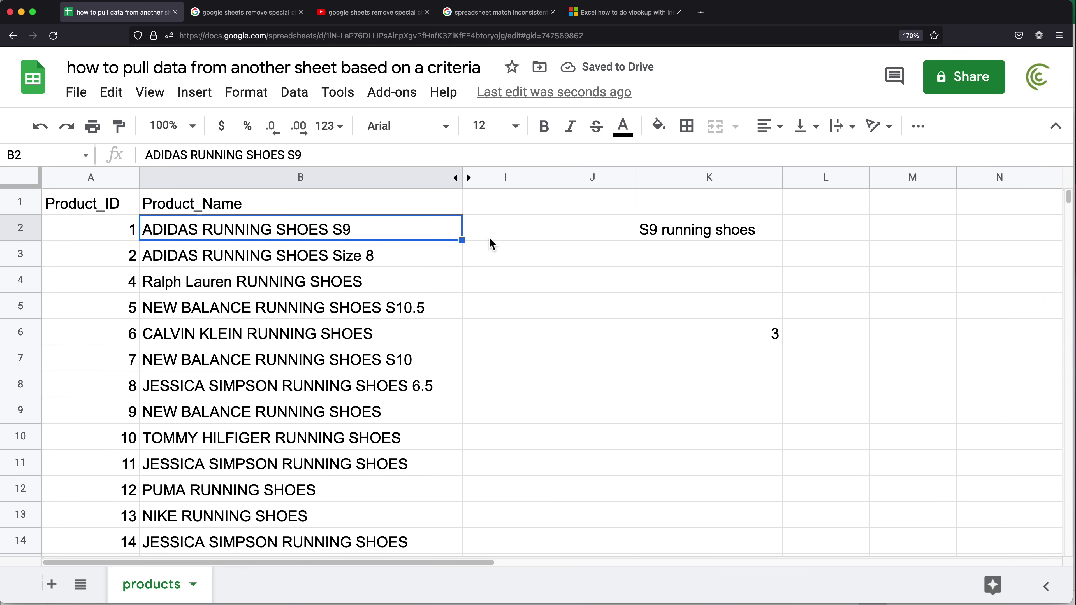
Step: Add ADIDAS in front of the K2 search phrase so it reads "ADIDAS S9 running shoes"
double_click(674, 229)
left_click(640, 229)
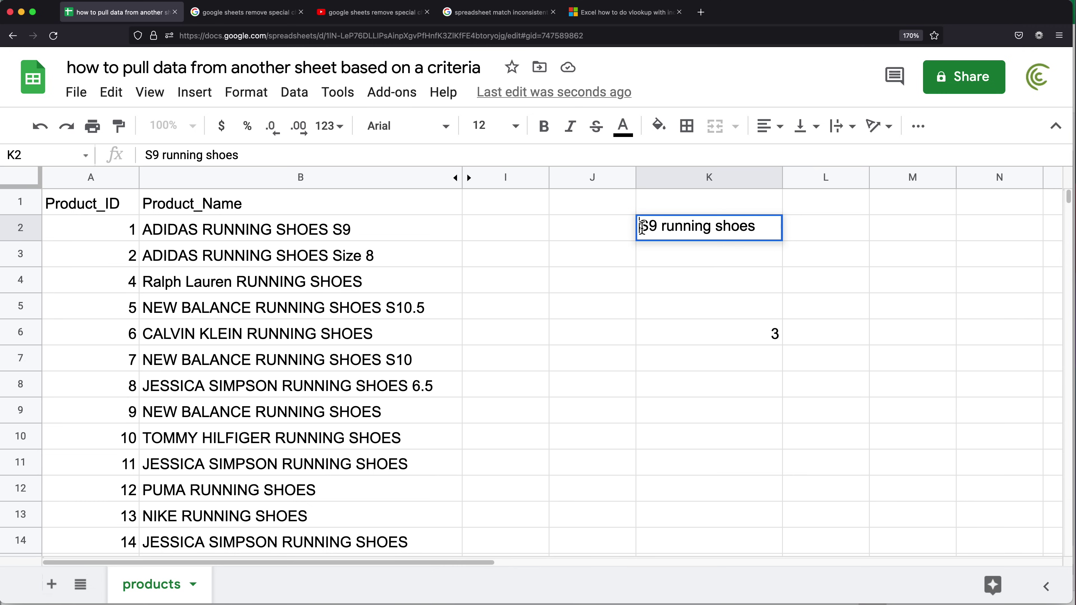
type("ADID")
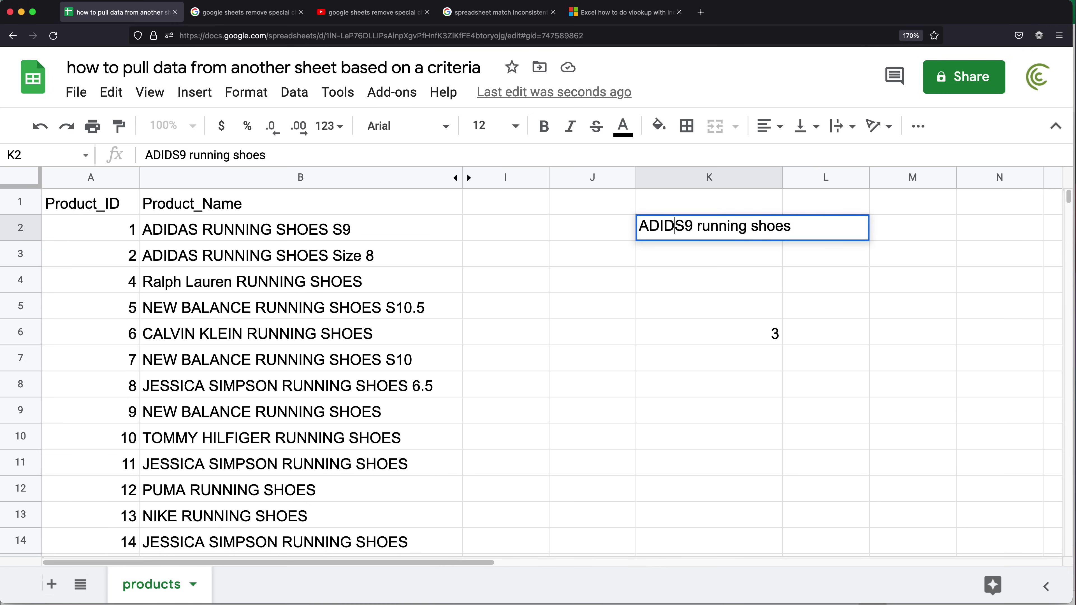
type("DAS")
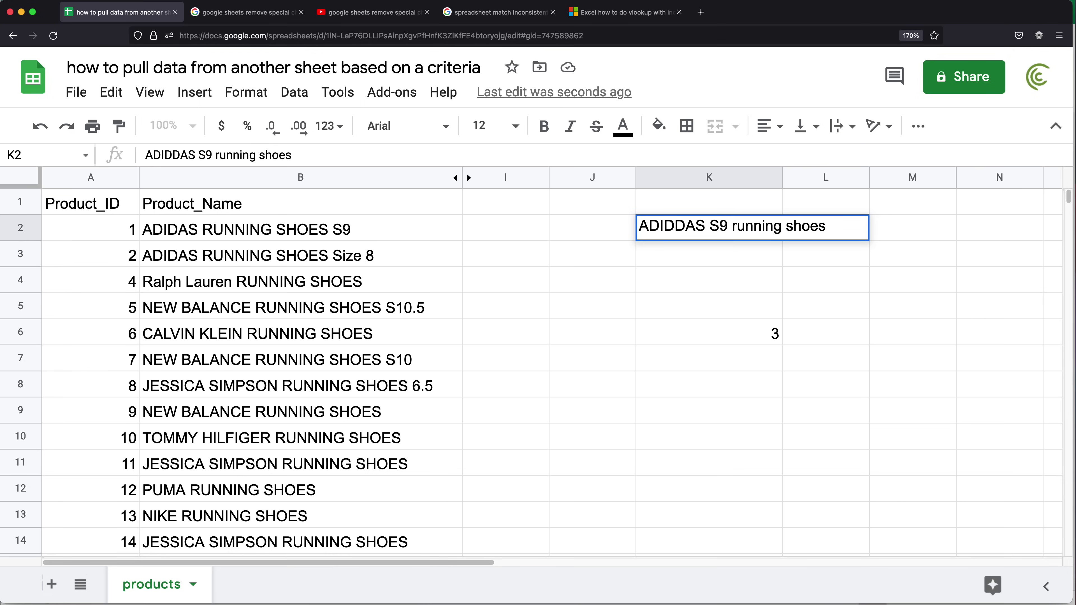
key("BackSpace")
key("Return")
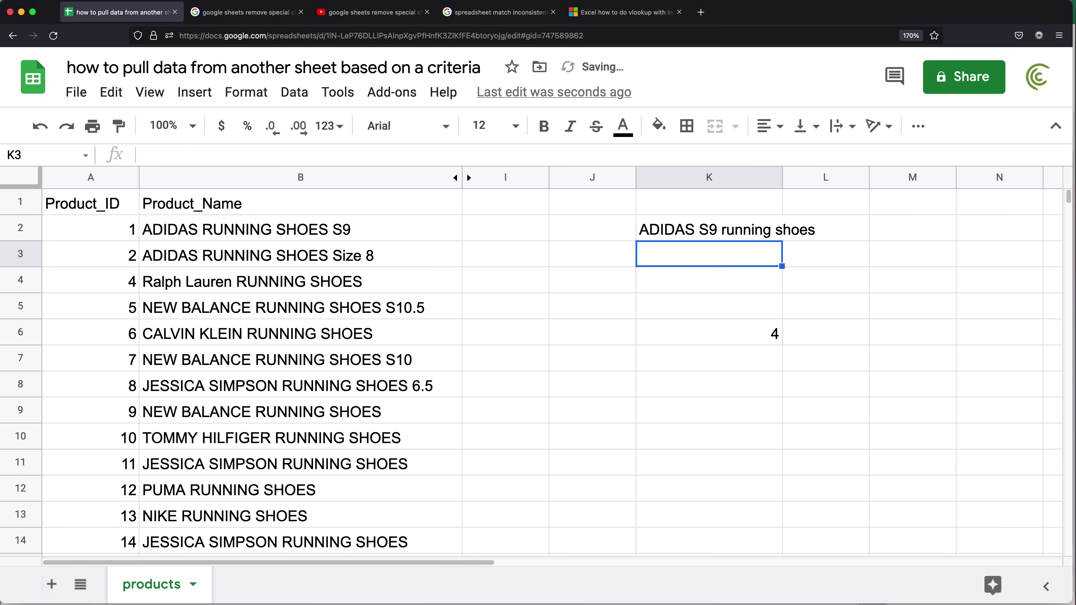
Step: Replace S9 with S2 in the K2 search phrase and compare K6's match score with the product name in B2
left_click(689, 237)
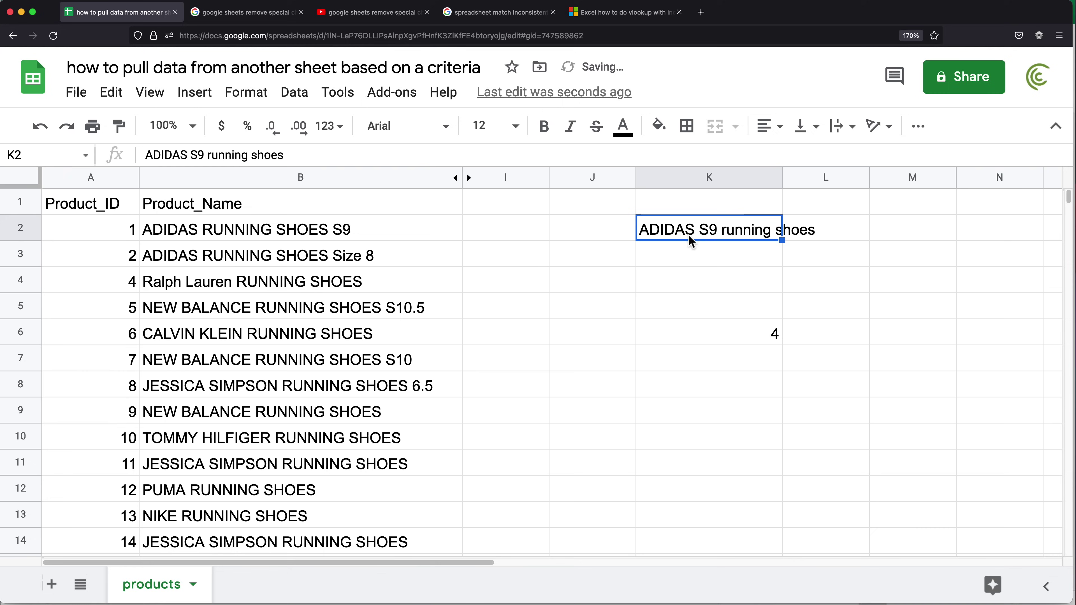
double_click(704, 236)
double_click(707, 226)
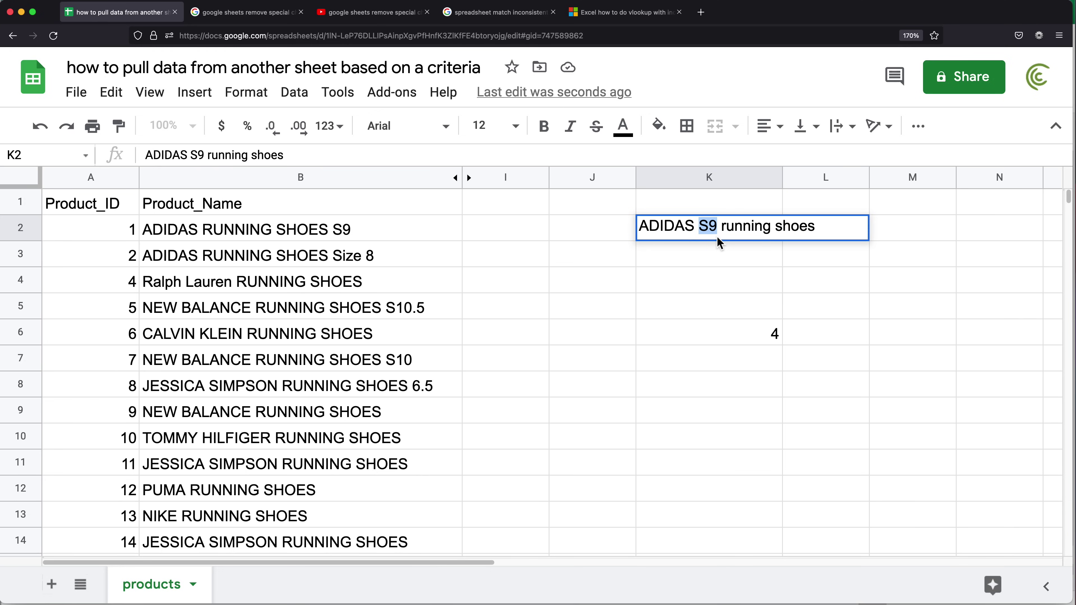
type("S2")
key("Return")
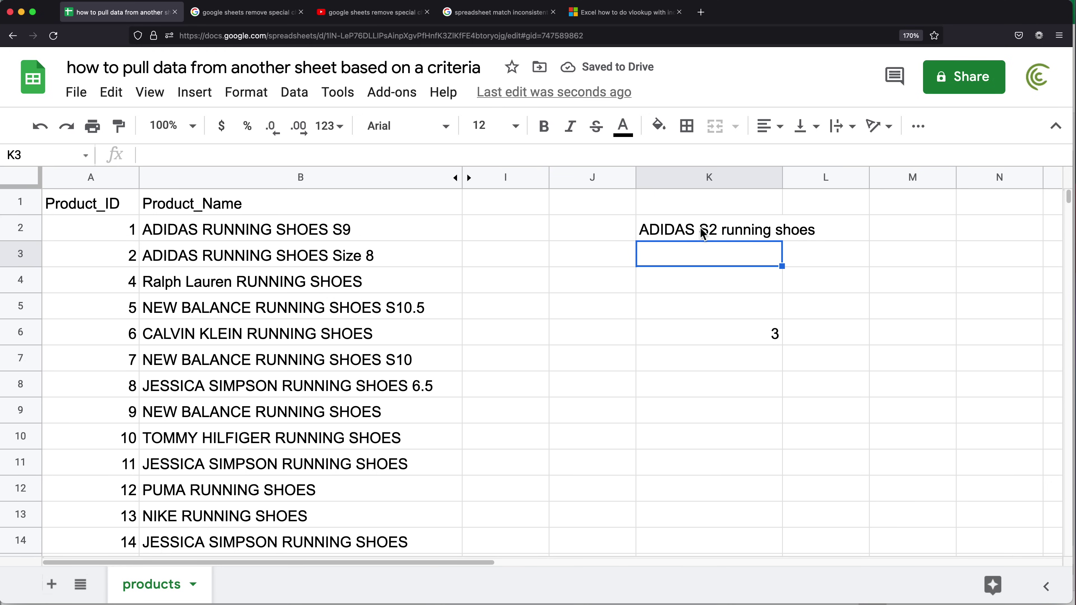
left_click(714, 232)
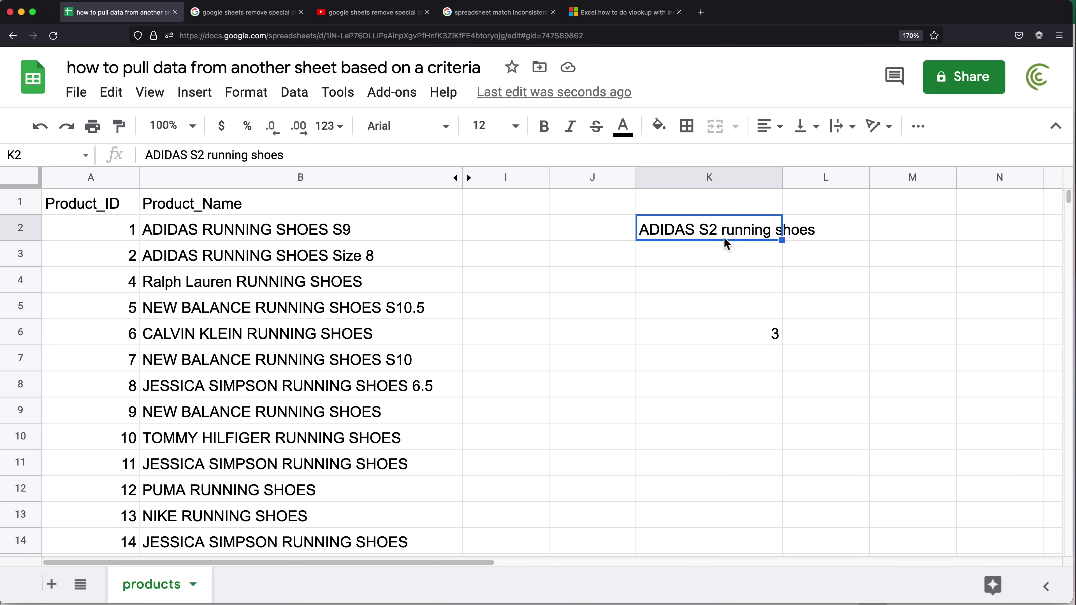
left_click(238, 230)
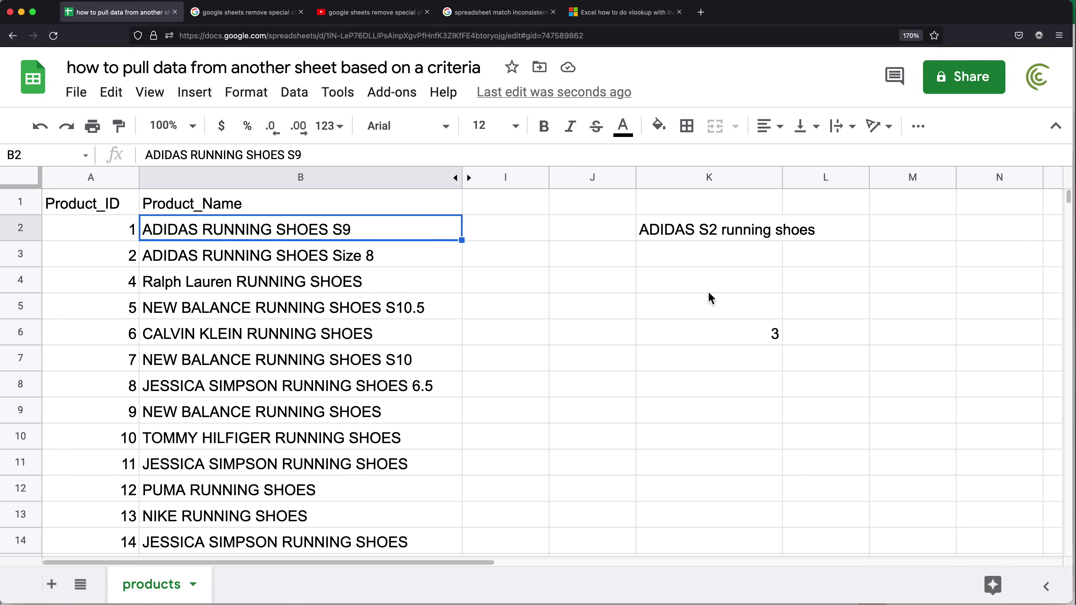
left_click(736, 333)
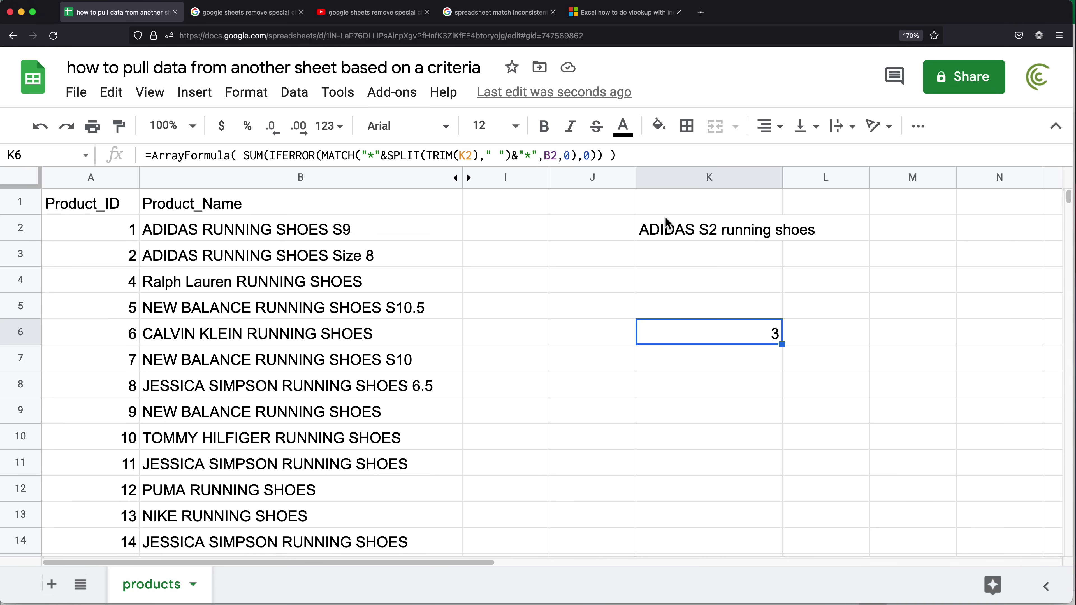
left_click(653, 231)
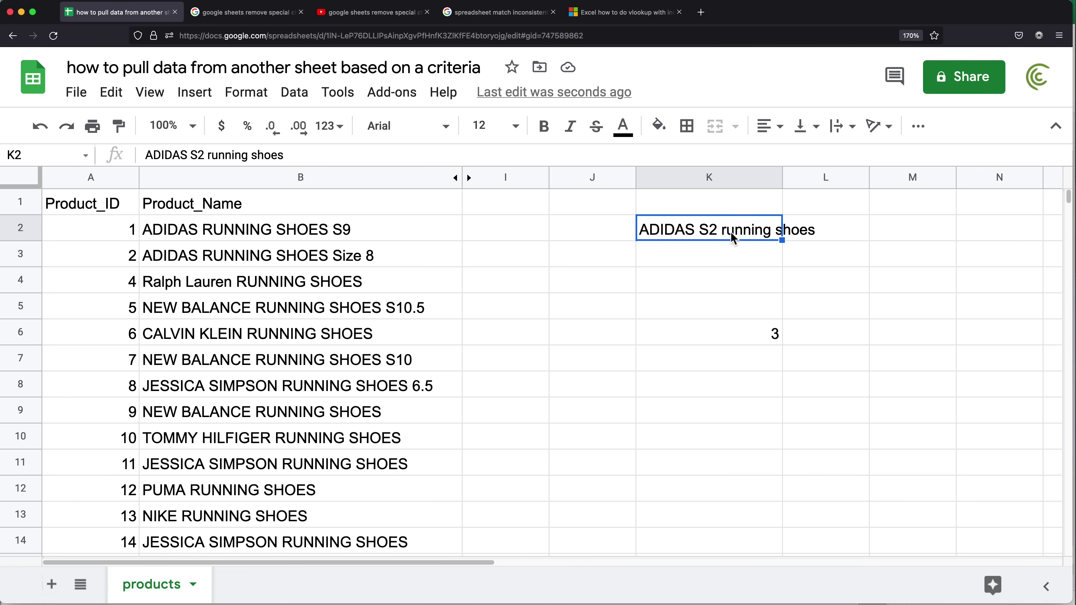
Step: Enter =SPLIT(TRIM(K2)," ") in K4 to break the search phrase into separate words
left_click(735, 286)
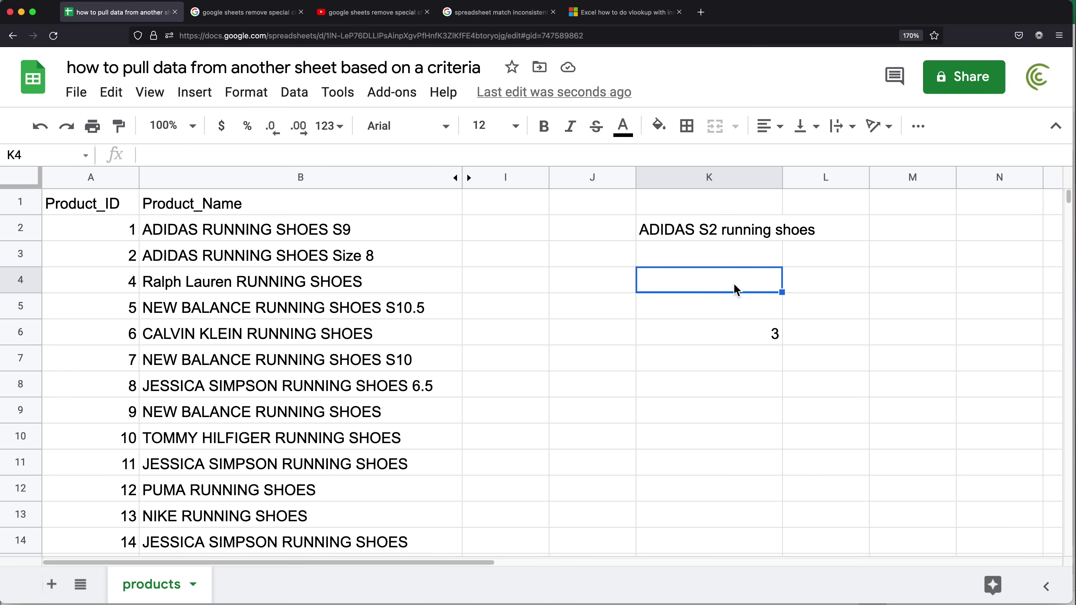
type("=TRIM(")
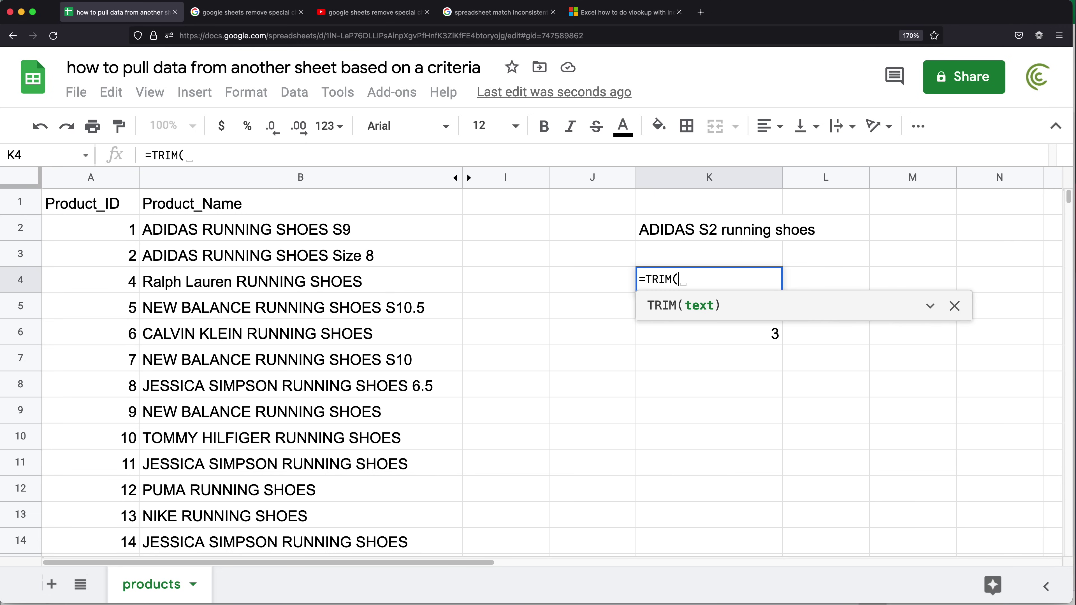
left_click(716, 232)
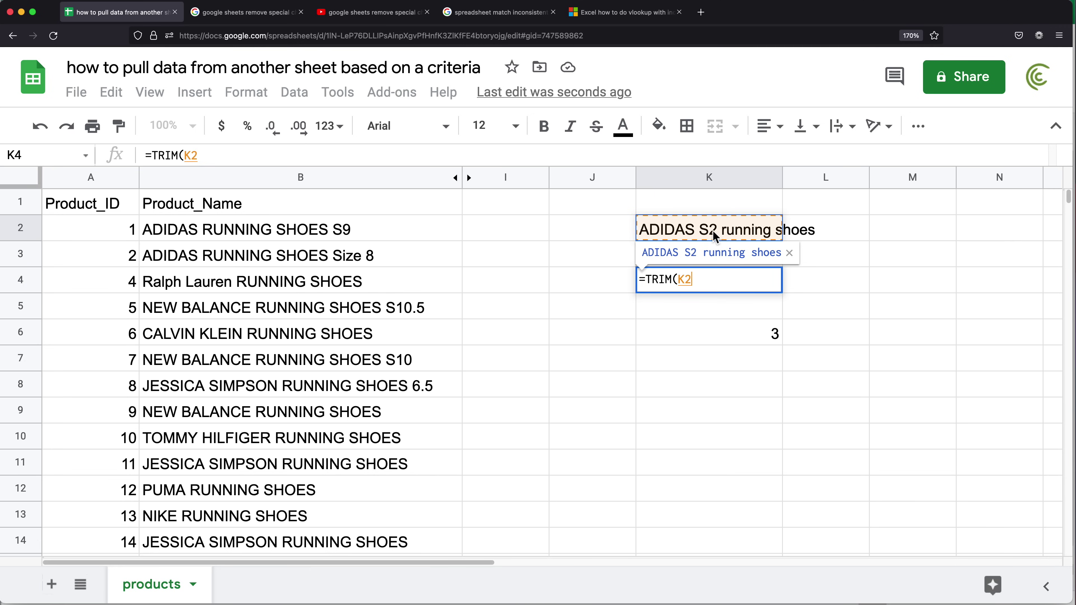
type(")")
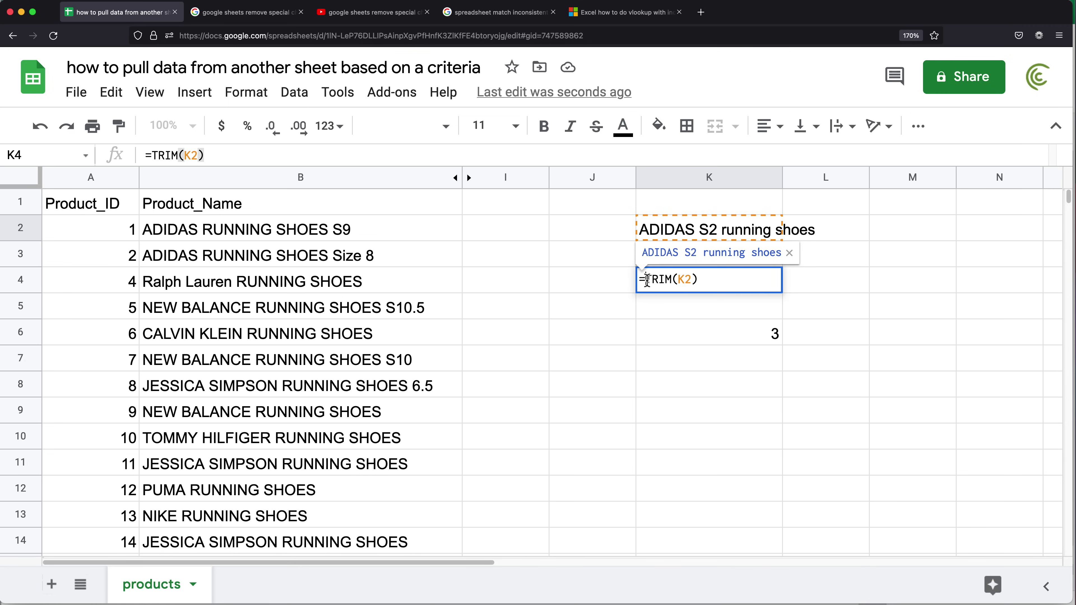
type("SPLIT(")
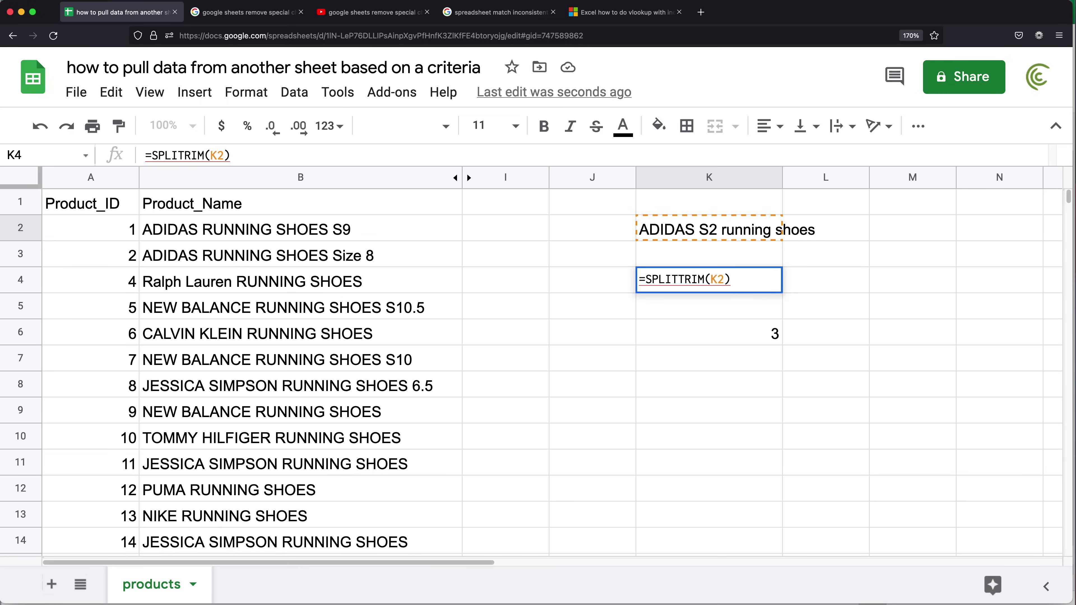
left_click(771, 283)
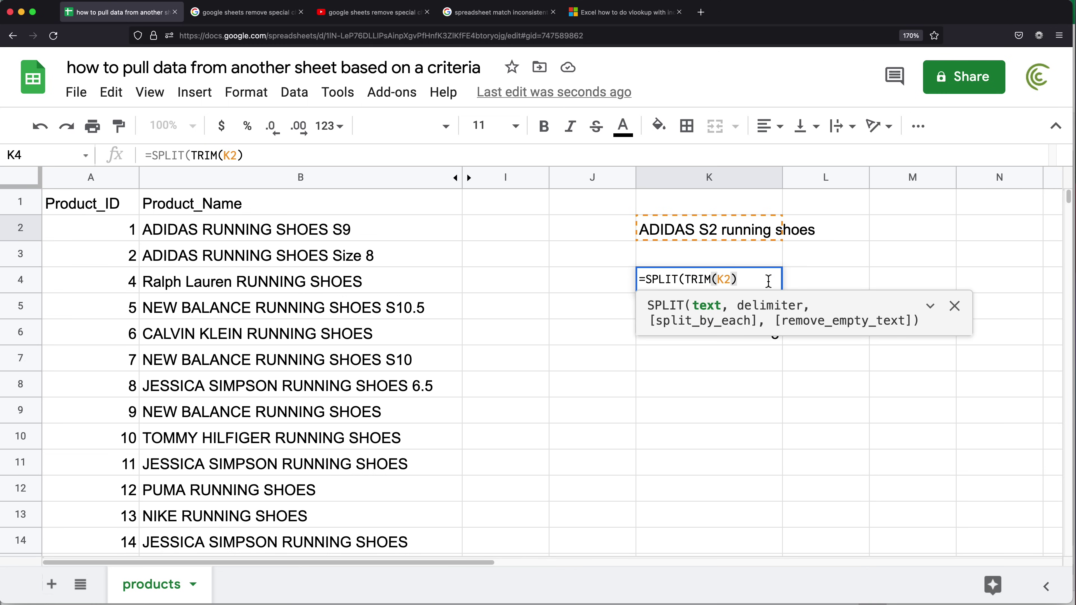
type(",\" \")")
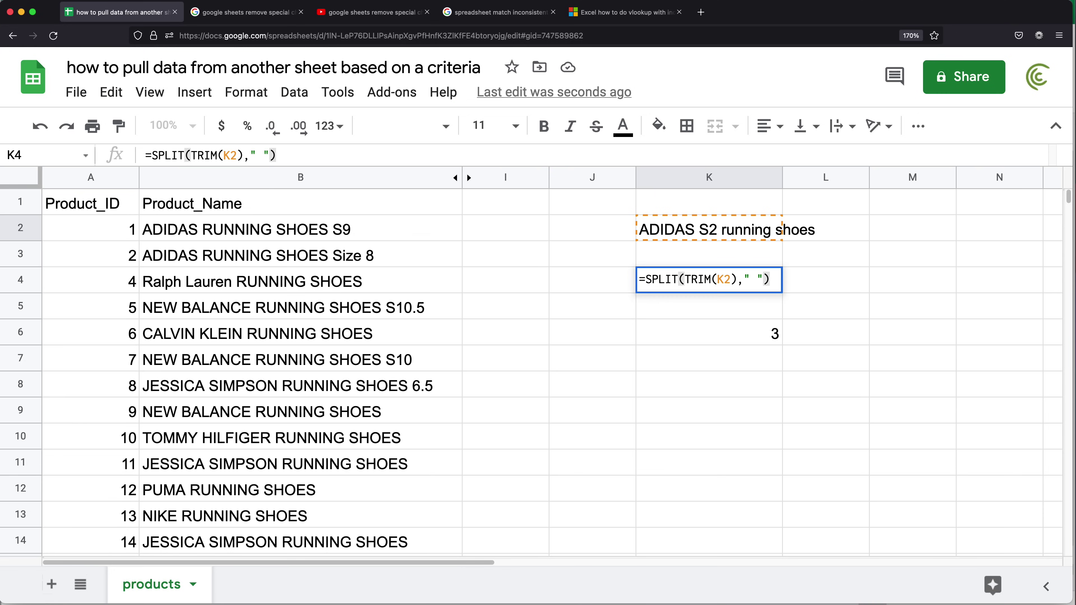
key("Return")
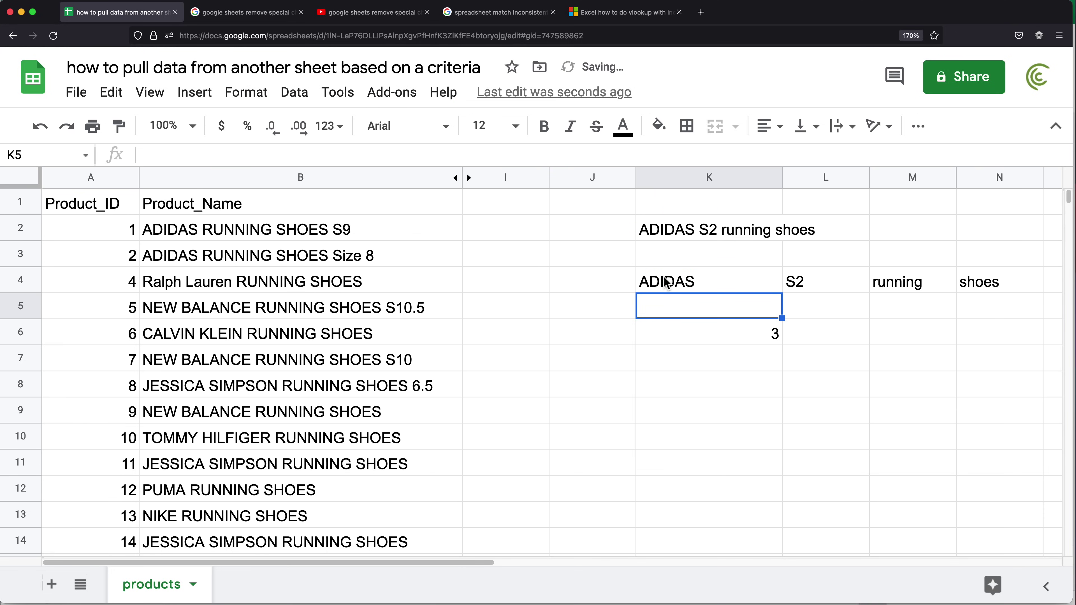
Step: Wrap K4's SPLIT formula in COUNTA to count the words in the search phrase
double_click(649, 283)
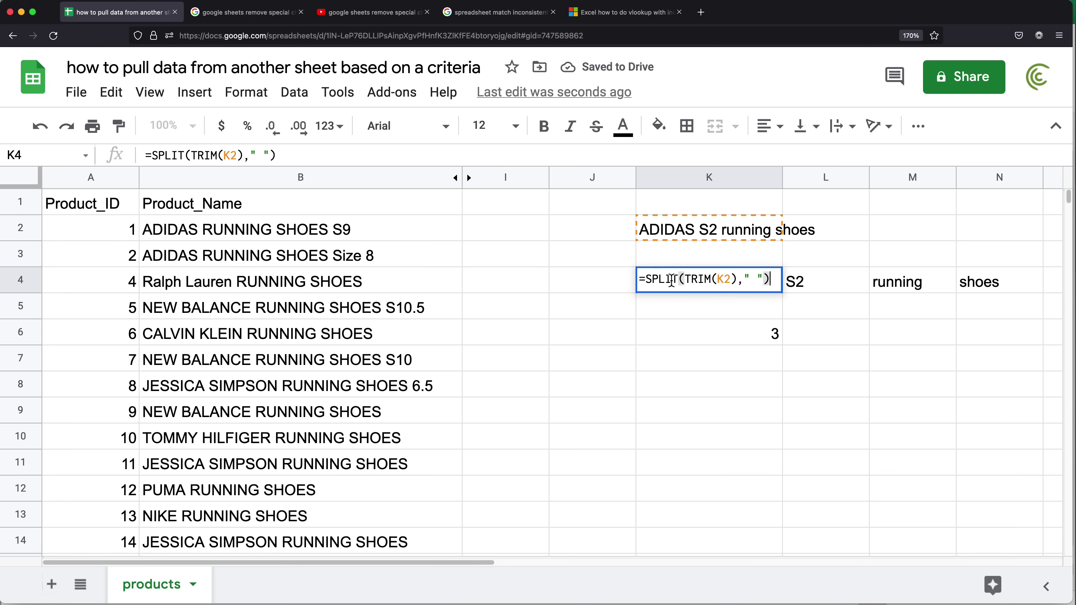
left_click(650, 283)
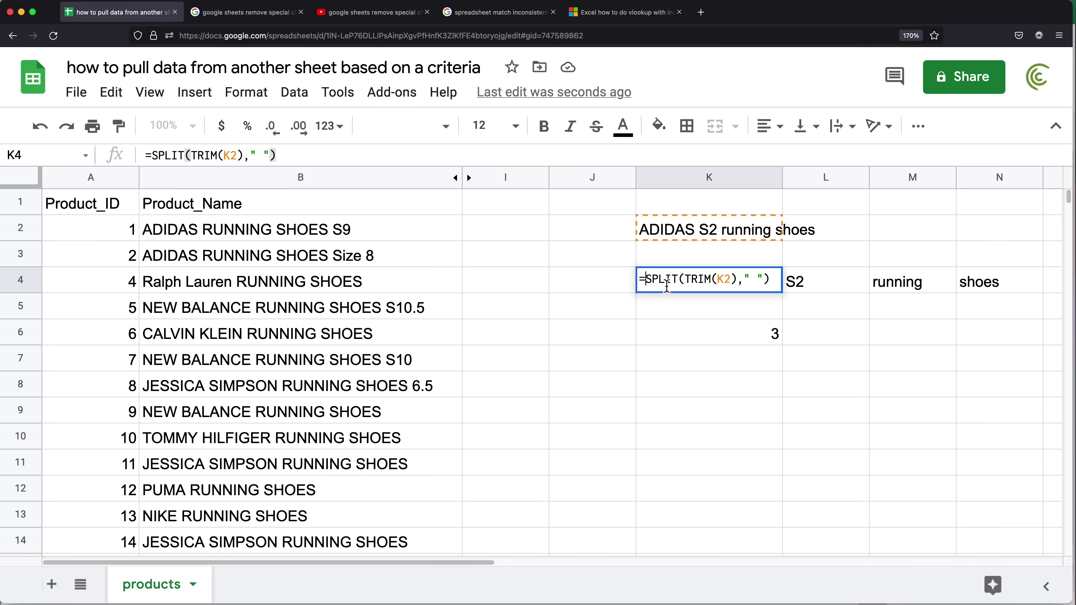
type("COUNTA(")
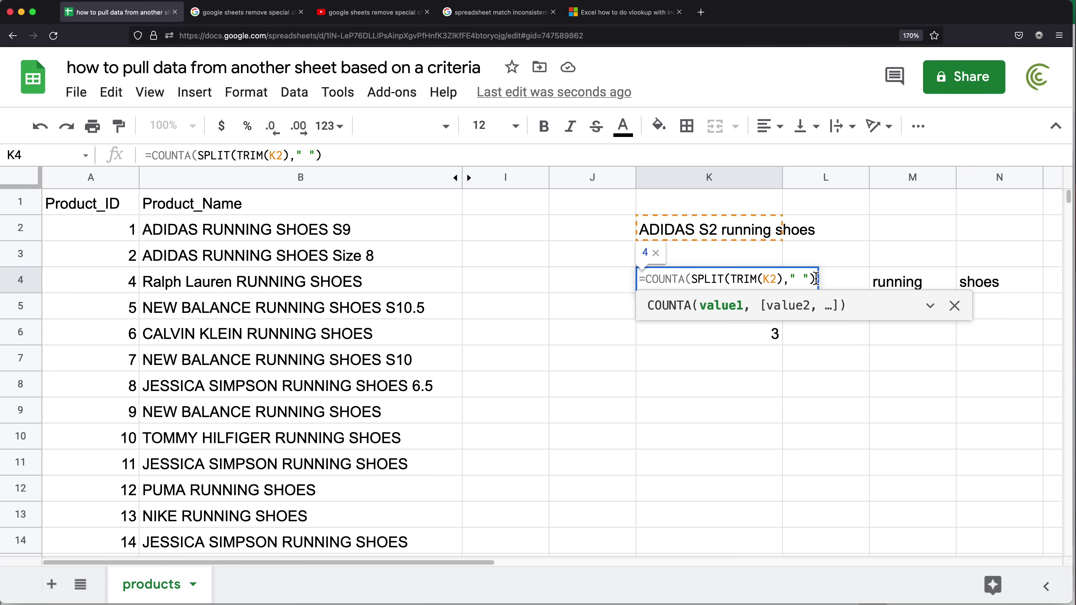
left_click(817, 279)
type(")")
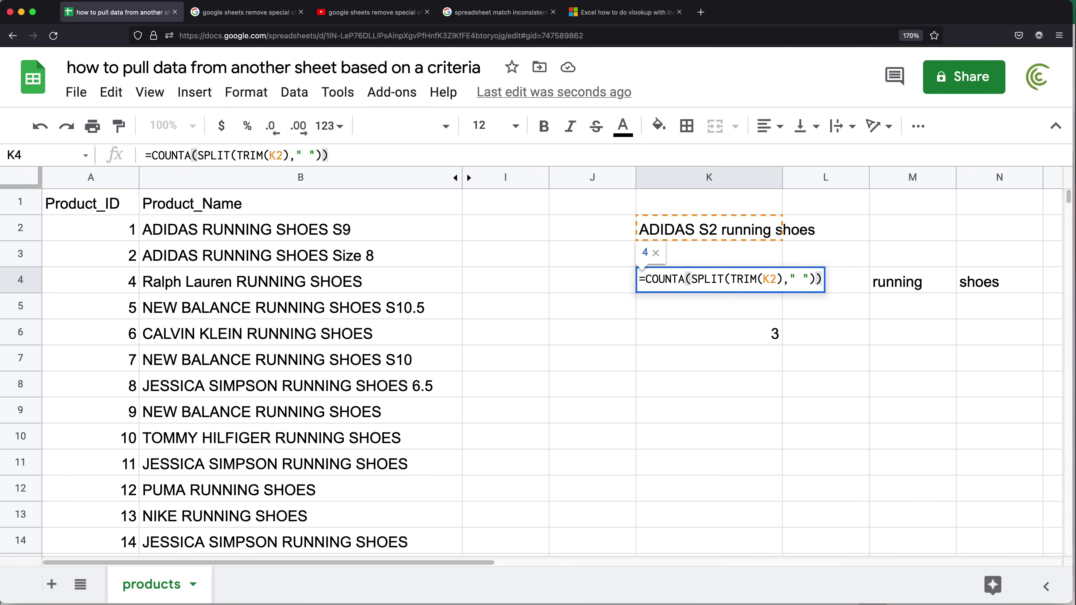
key("Return")
Step: Copy the COUNTA(SPLIT(TRIM(K2)," ")) expression from K4's formula without its equals sign
double_click(753, 284)
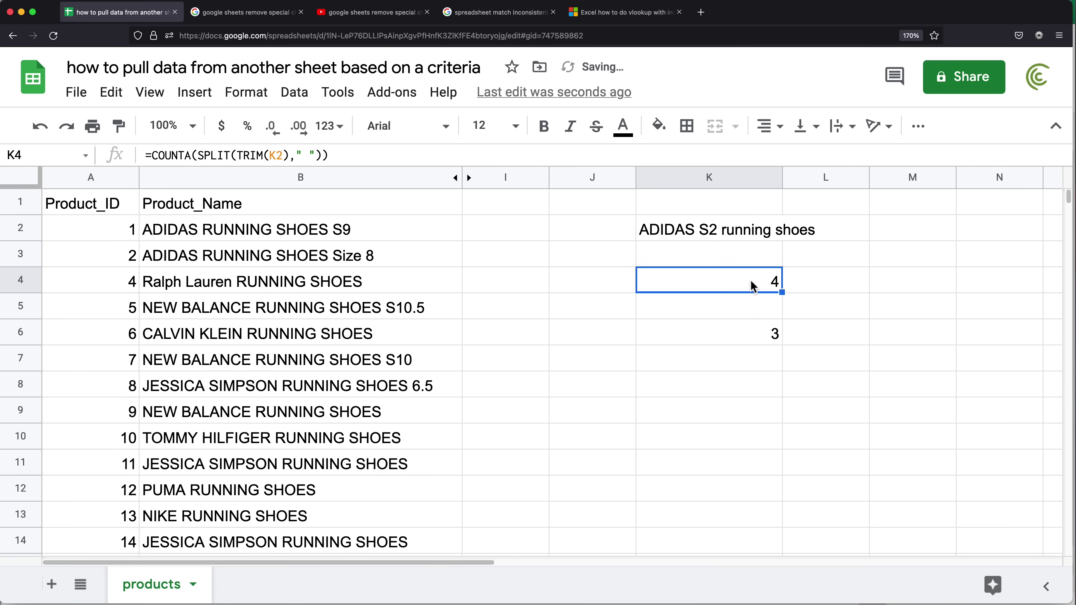
left_click(649, 279)
left_click_drag(650, 279, 876, 277)
key("super+c")
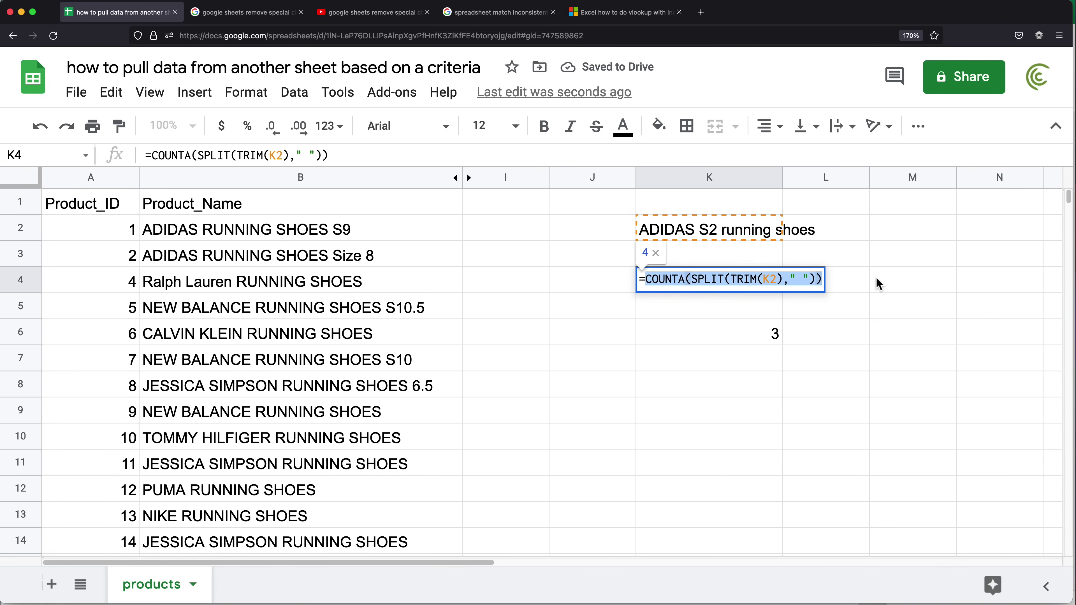
key("Escape")
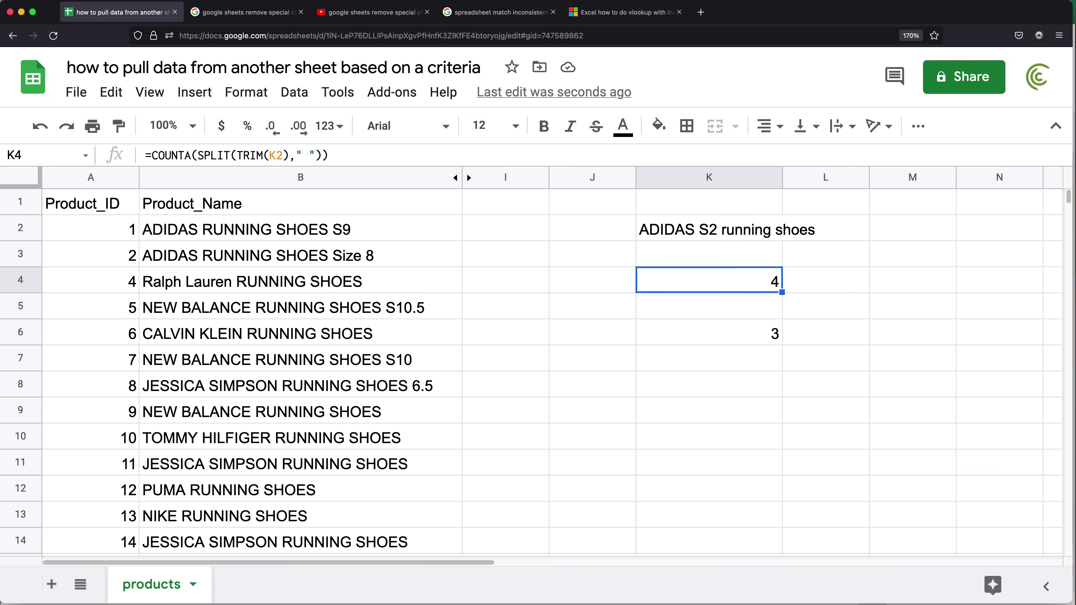
Step: Divide the SUM in K6's ArrayFormula by the copied COUNTA(SPLIT(TRIM(K2)," ")) expression
left_click(765, 338)
double_click(765, 338)
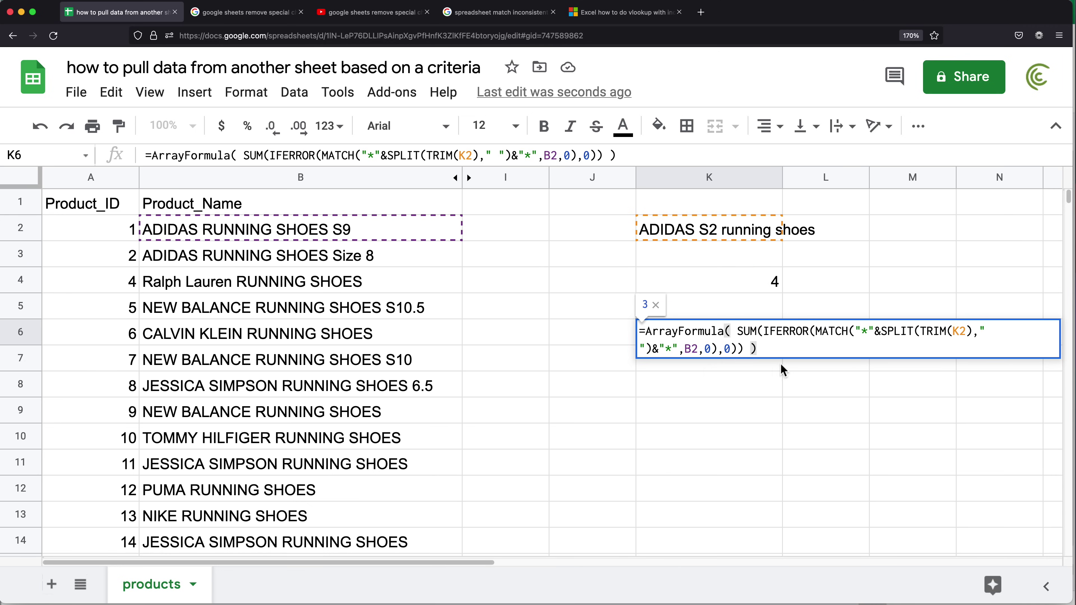
left_click(774, 348)
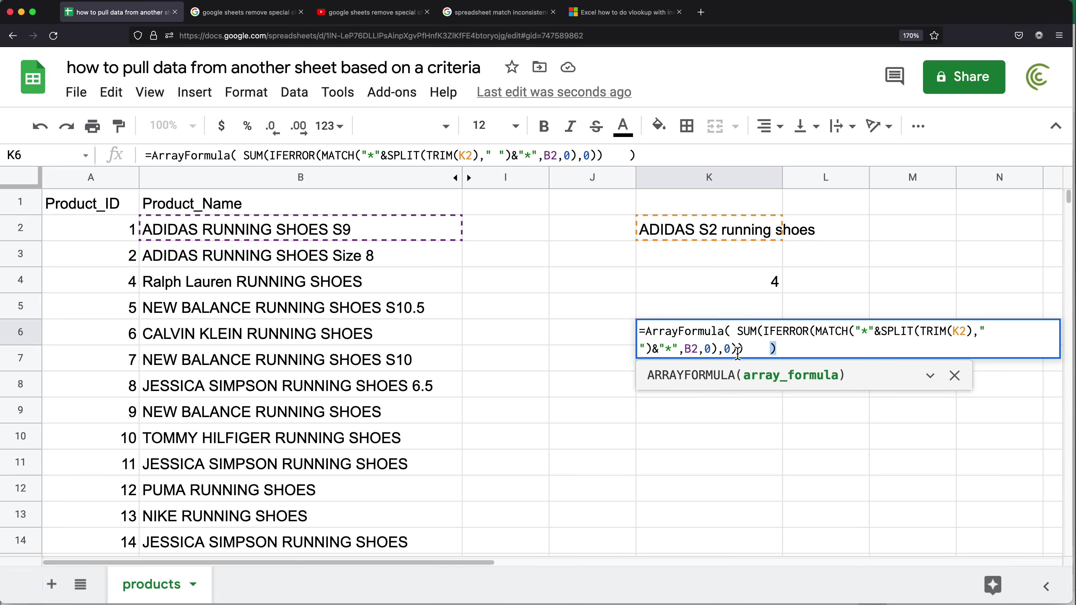
key("Left")
key("Left")
key("Left")
type("/")
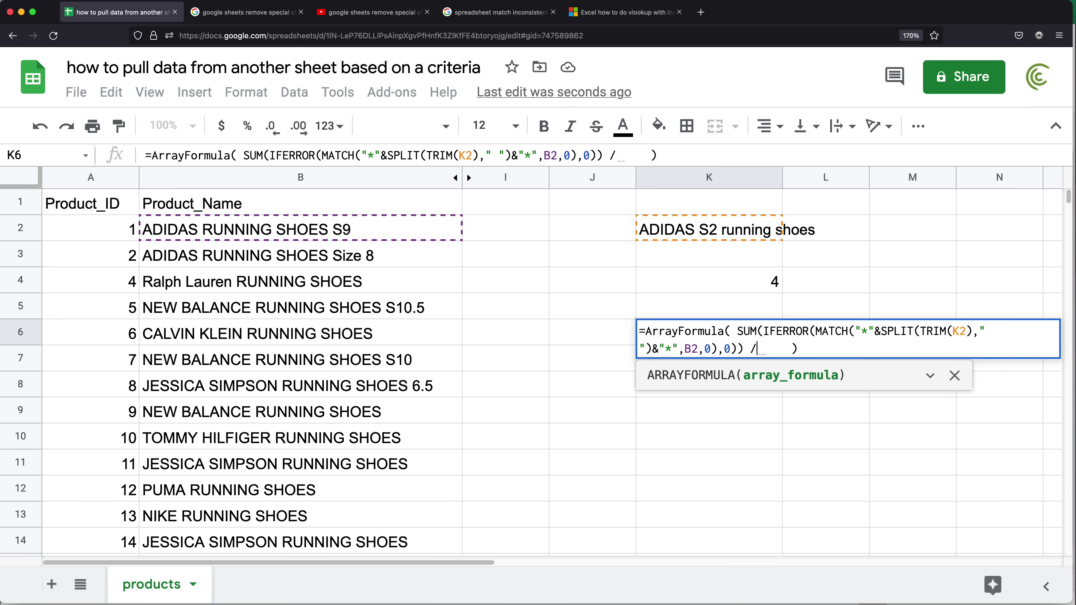
left_click(763, 348)
key("super+v")
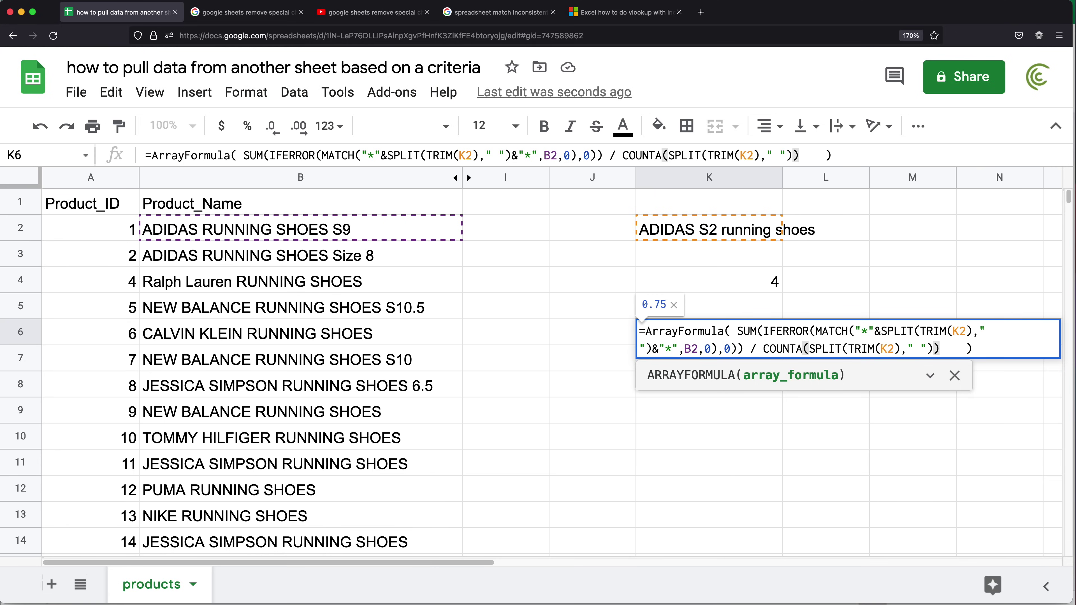
key("Return")
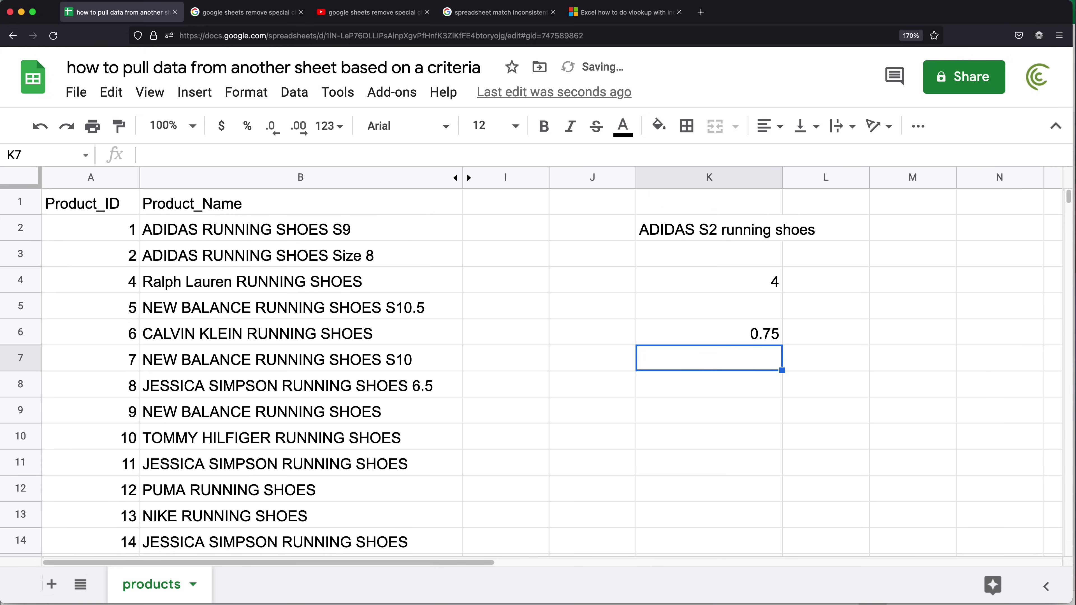
Step: Format the match score in K6 as Percent and check it against the K2 search phrase
left_click(766, 335)
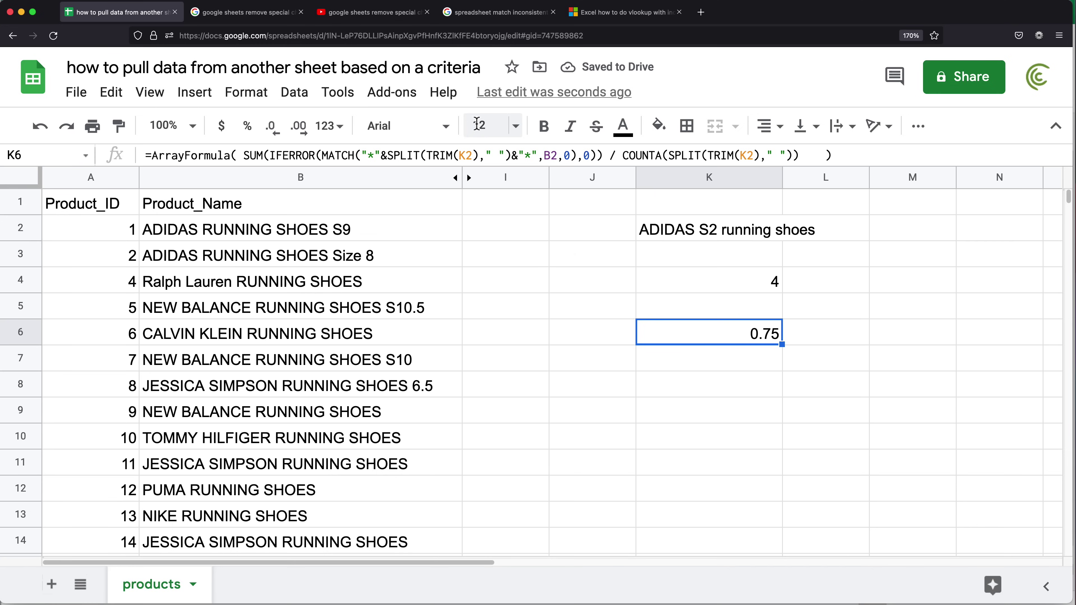
left_click(330, 126)
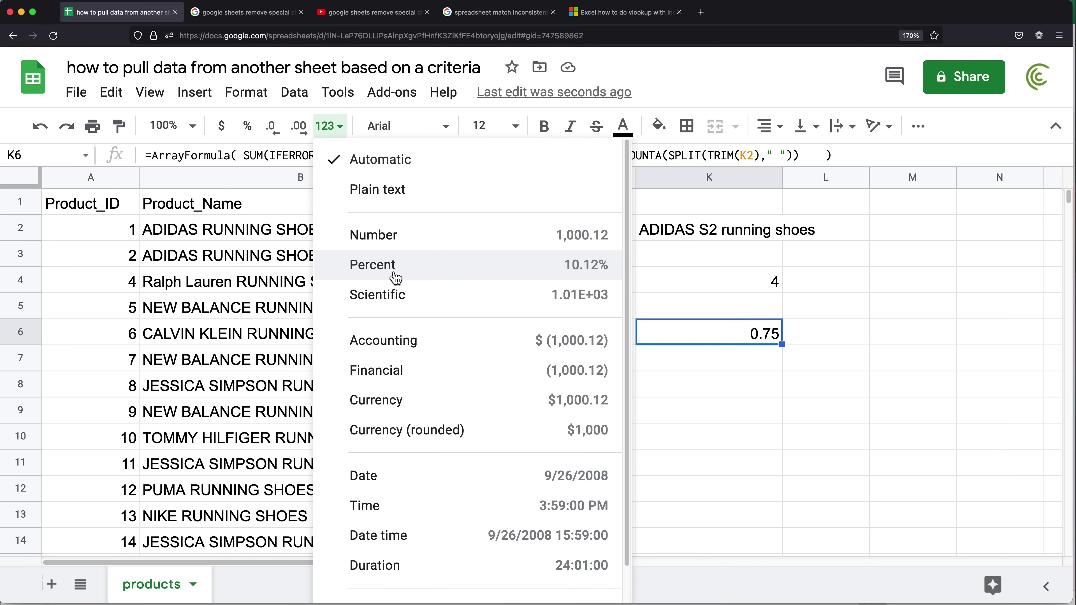
left_click(381, 265)
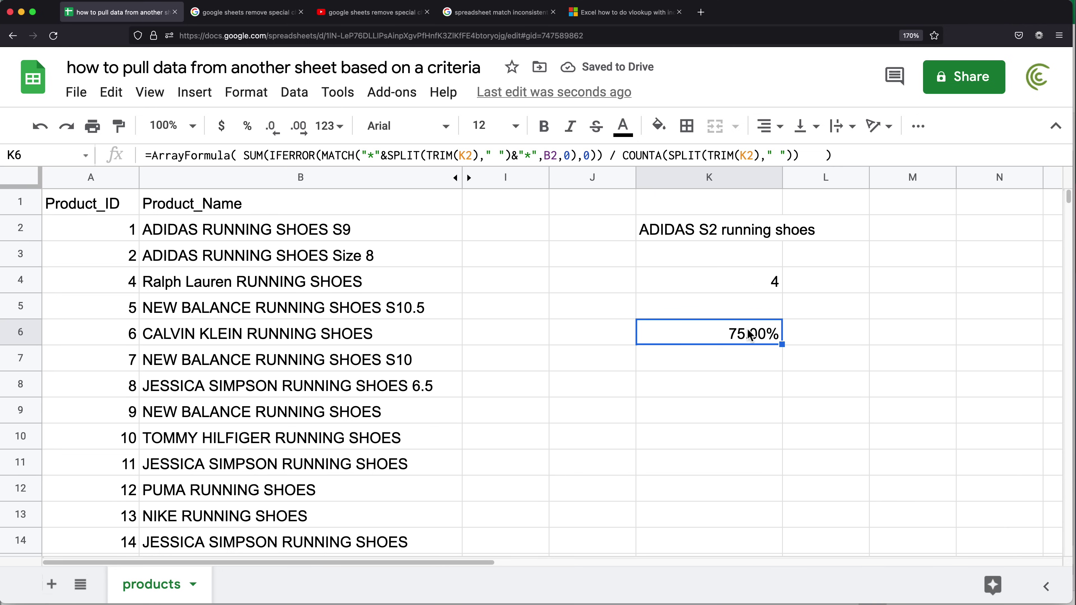
left_click(715, 235)
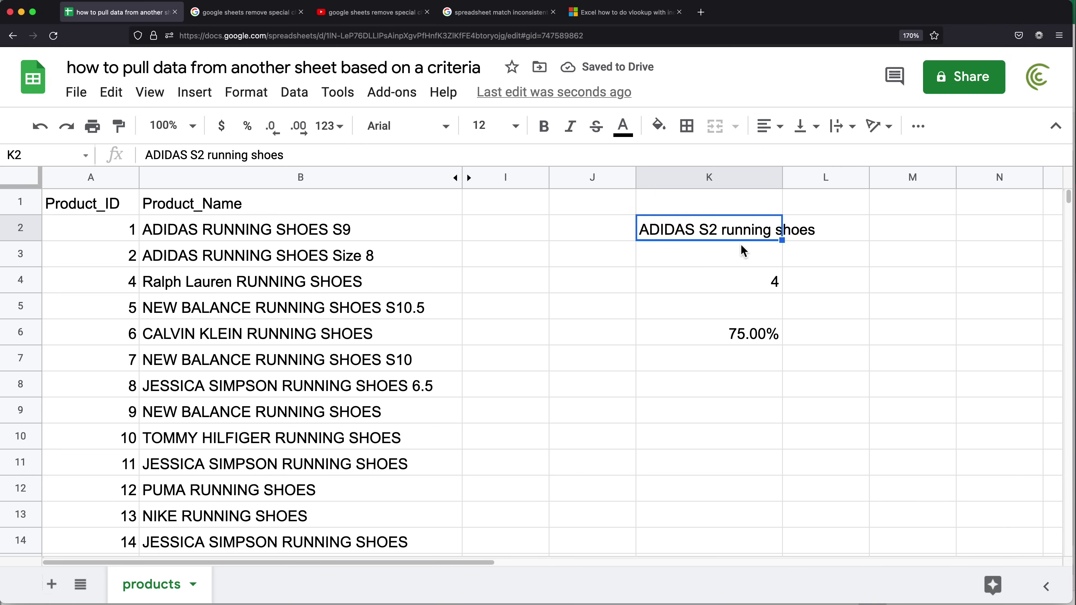
Step: Clear the word-count formula from K4
left_click(343, 232)
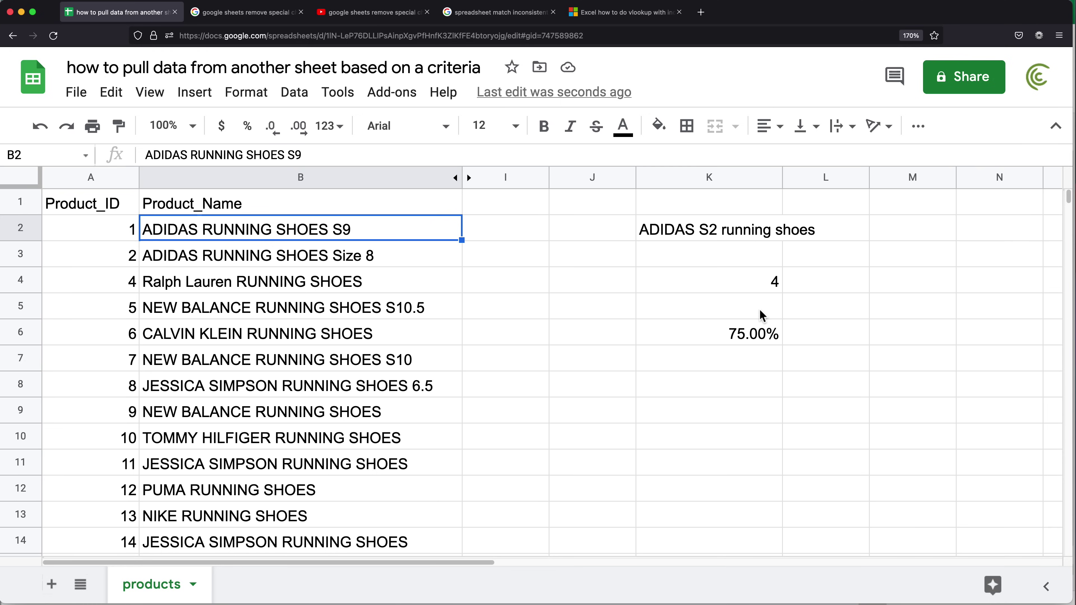
left_click(746, 284)
key("BackSpace")
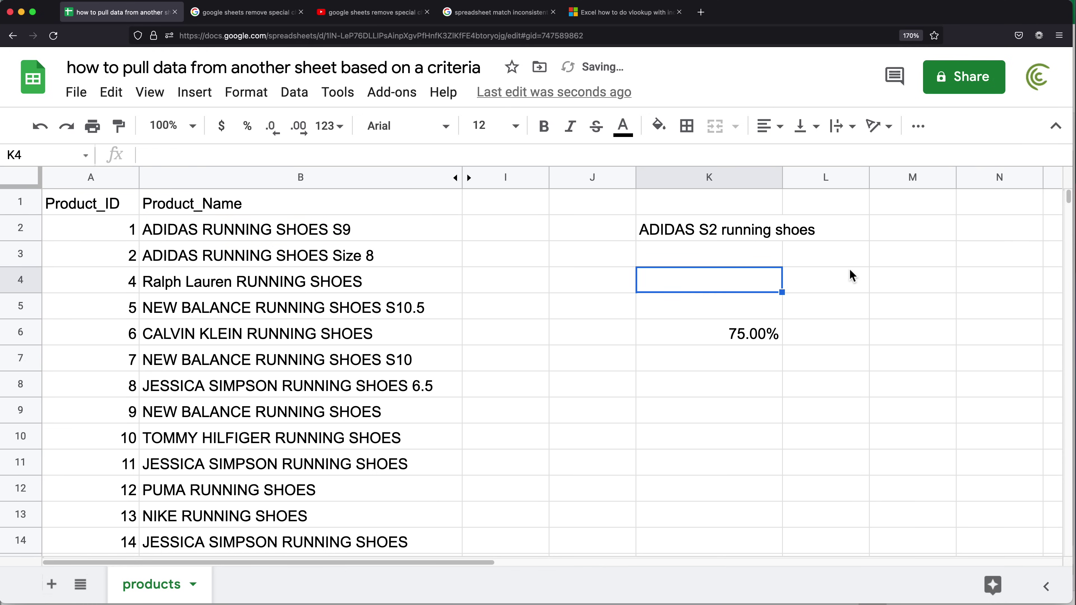
Step: Remove the word S2 from the search phrase in K2 and check the match score in K6
left_click(711, 227)
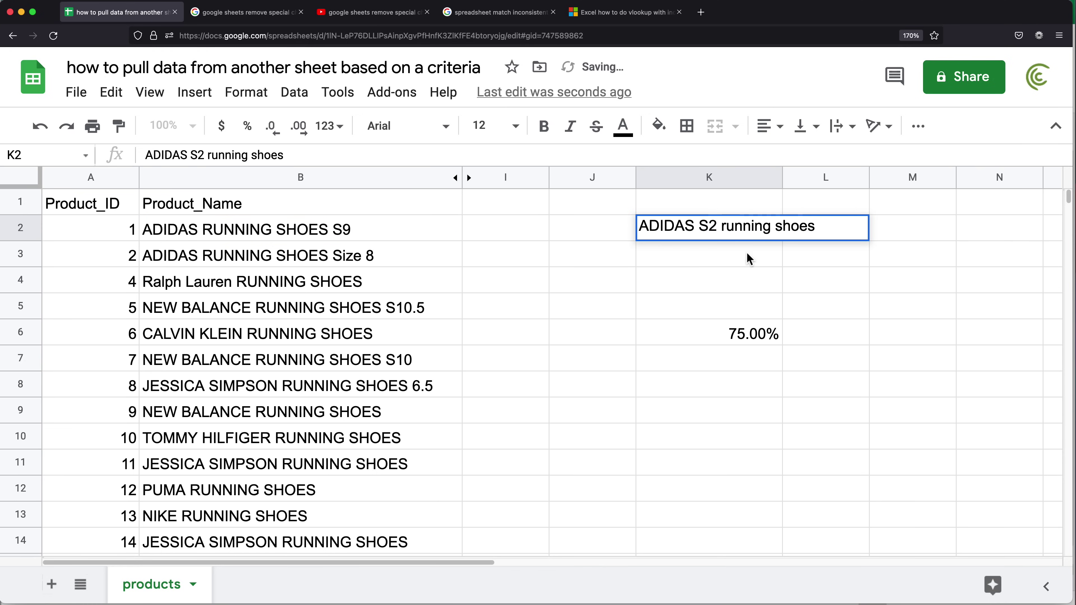
double_click(712, 226)
key("BackSpace")
key("BackSpace")
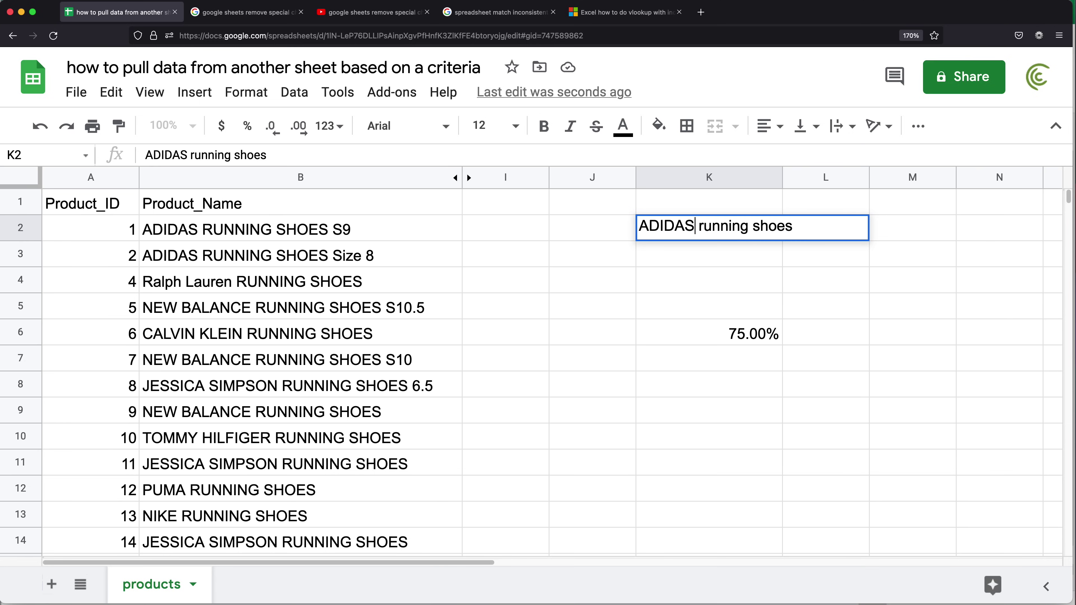
key("Return")
left_click(768, 342)
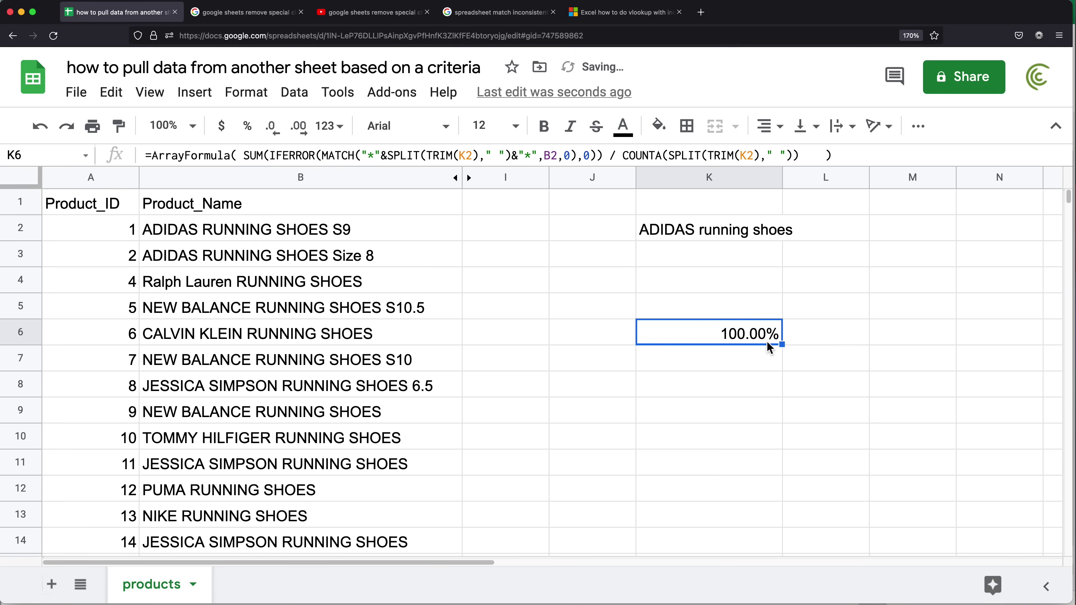
Step: Replace ADIDAS with nike in the K2 search phrase and check the match score in K6
left_click(777, 233)
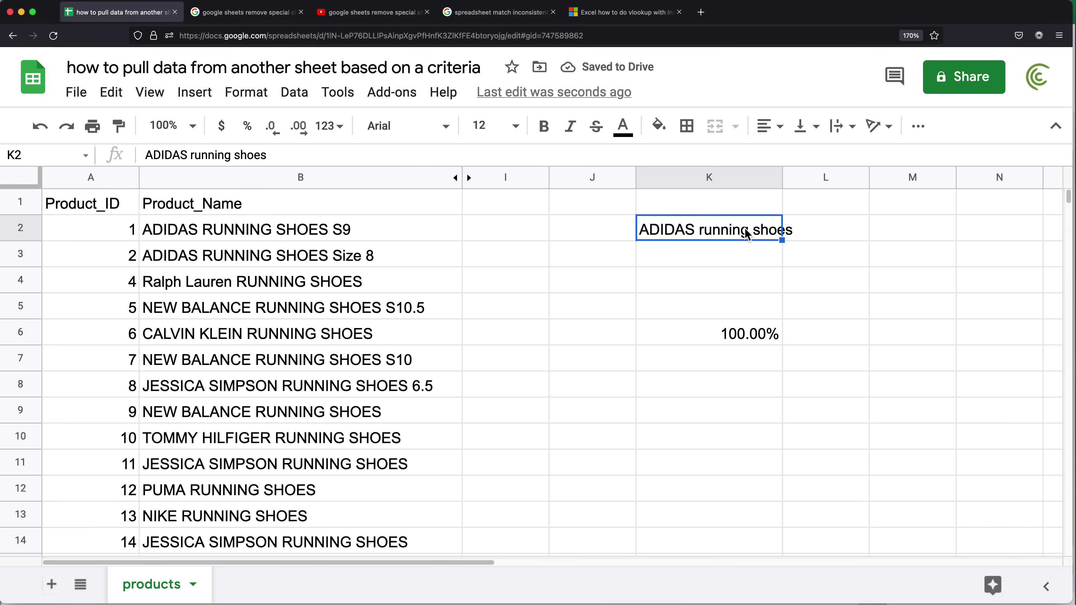
double_click(720, 231)
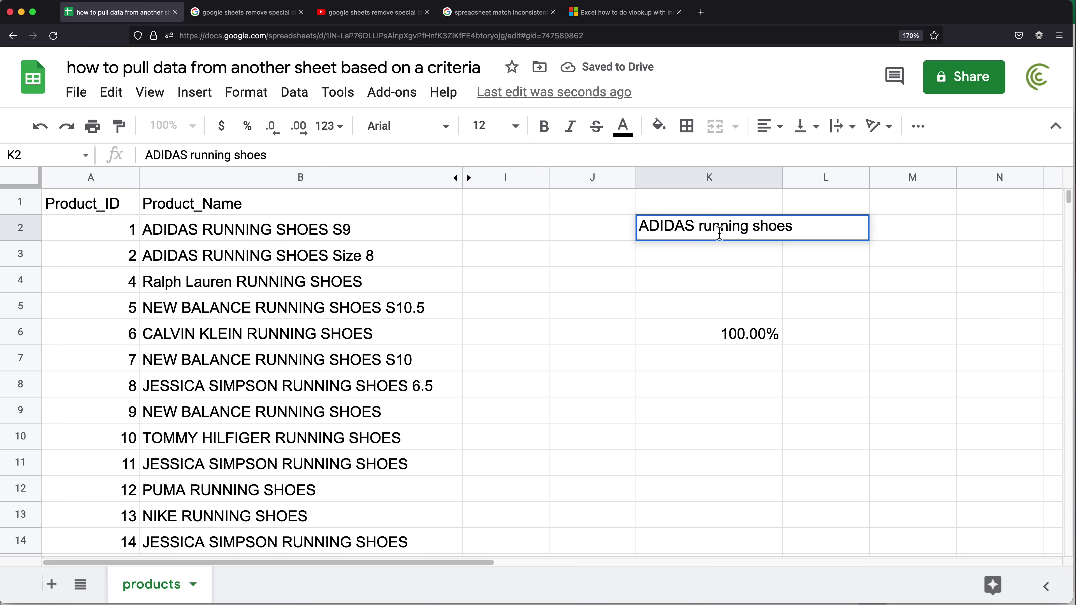
double_click(689, 228)
type("nike")
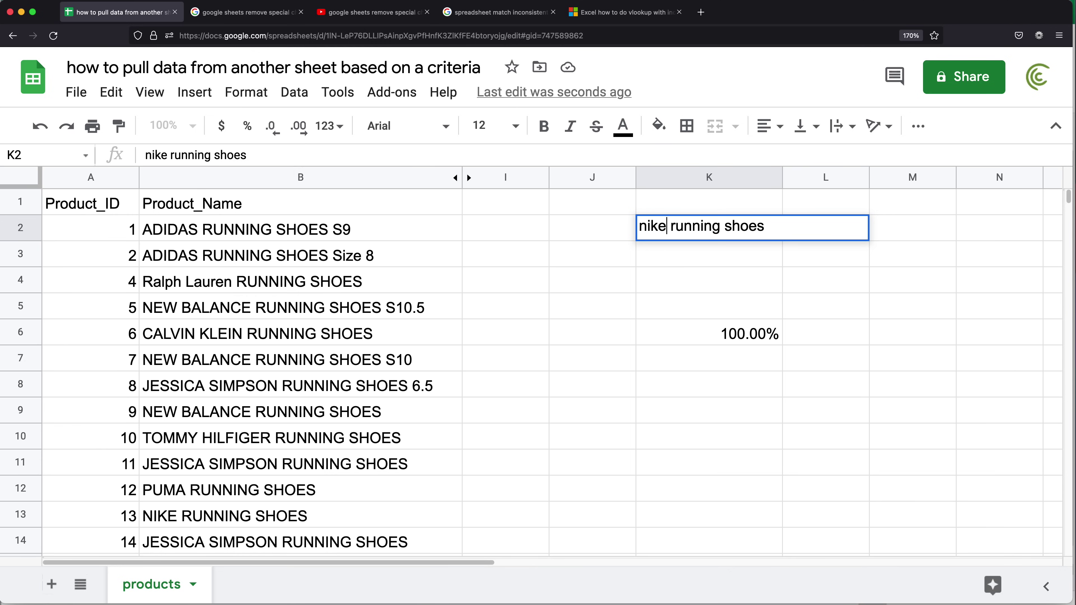
key("Return")
left_click(750, 337)
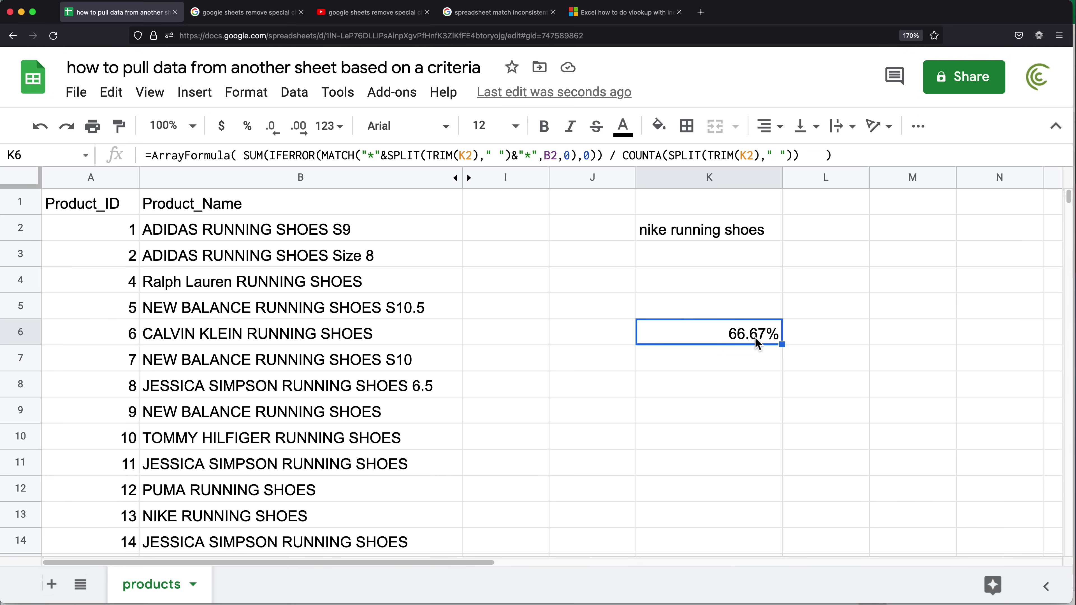
Step: Make both K2 references in K6's ArrayFormula absolute as $K$2
double_click(758, 335)
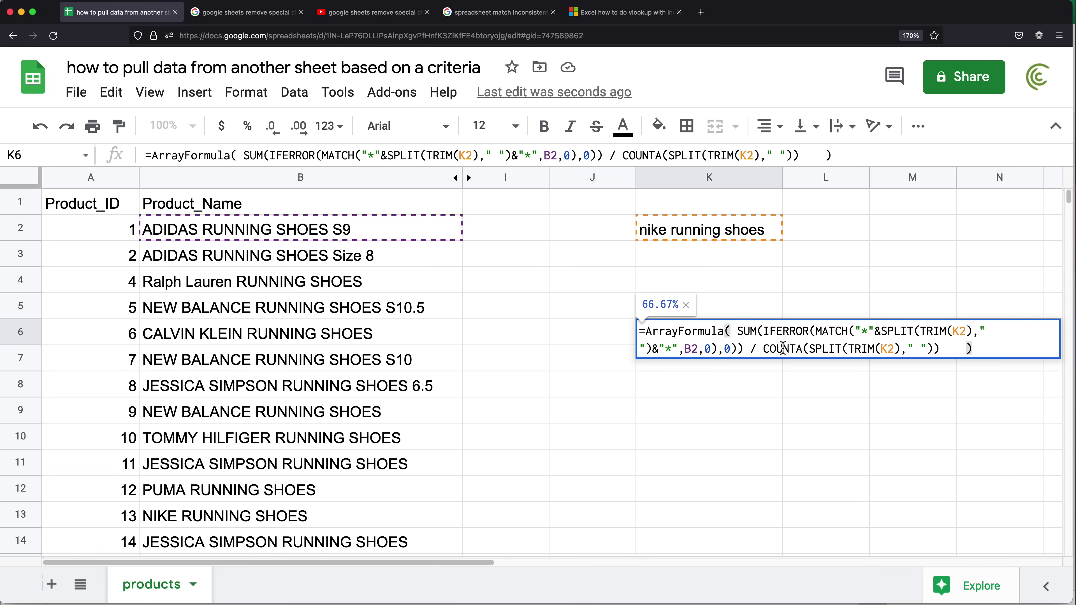
double_click(962, 333)
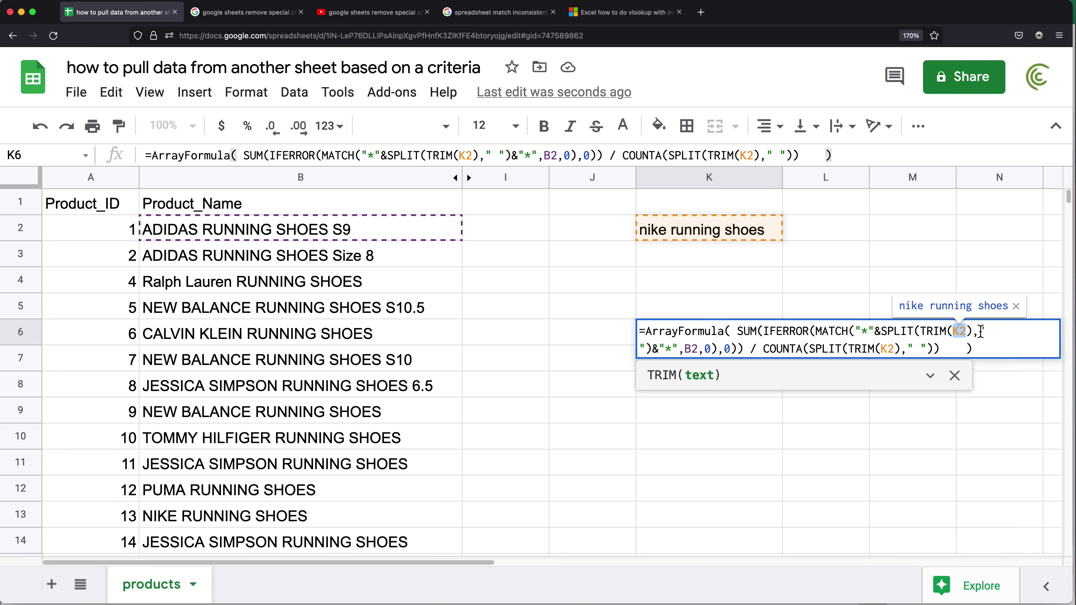
key("F4")
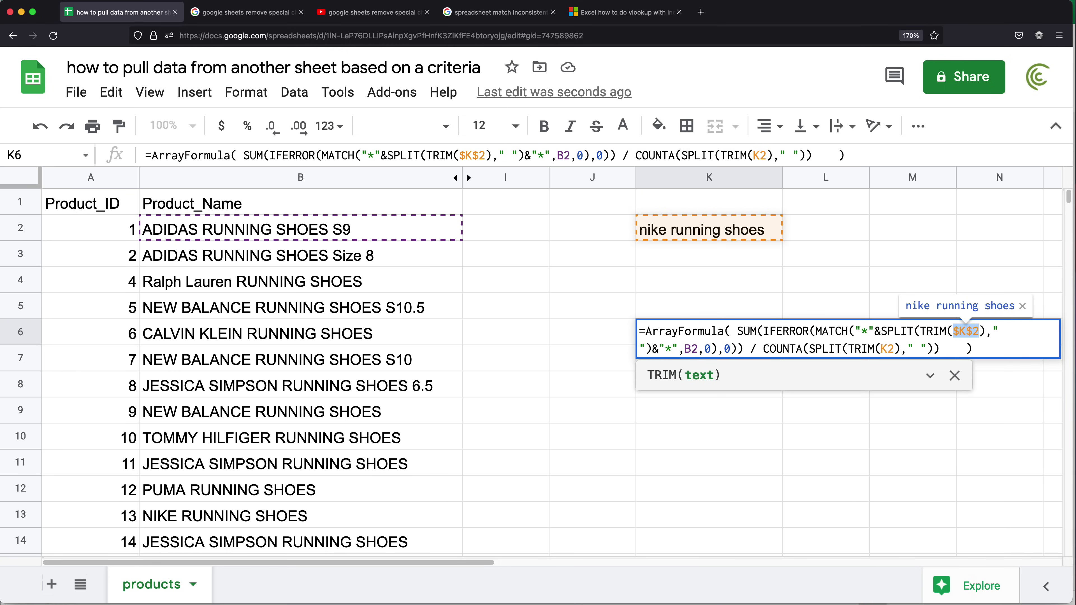
double_click(887, 347)
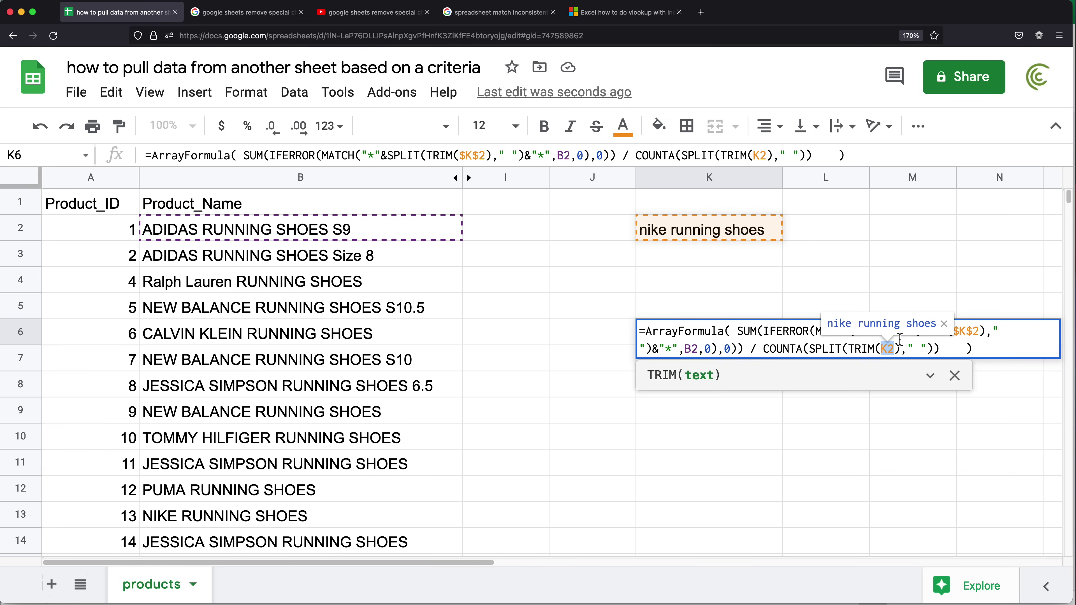
key("F4")
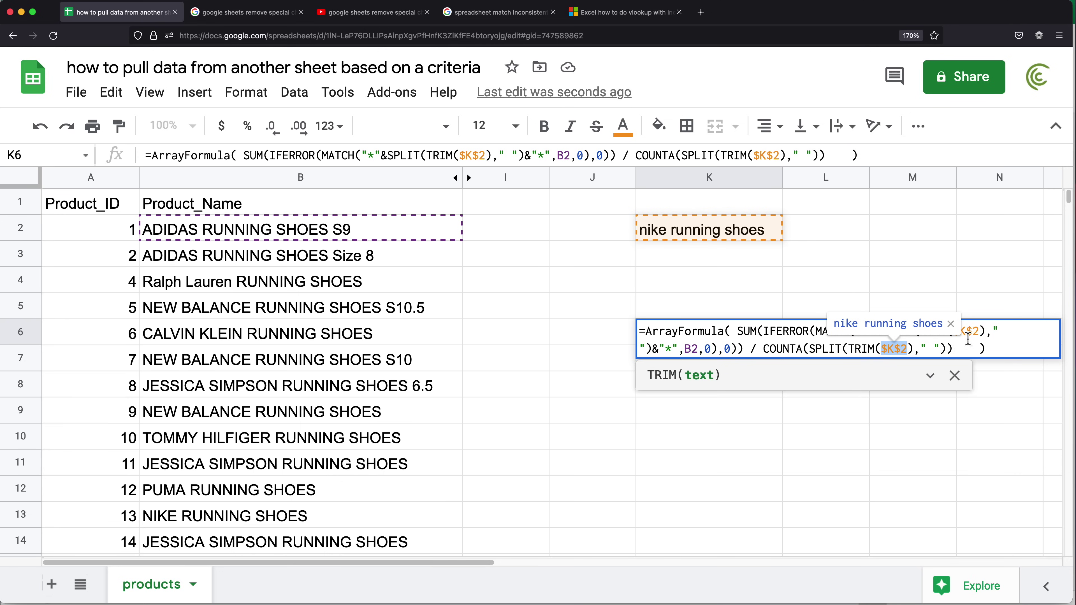
left_click(967, 339)
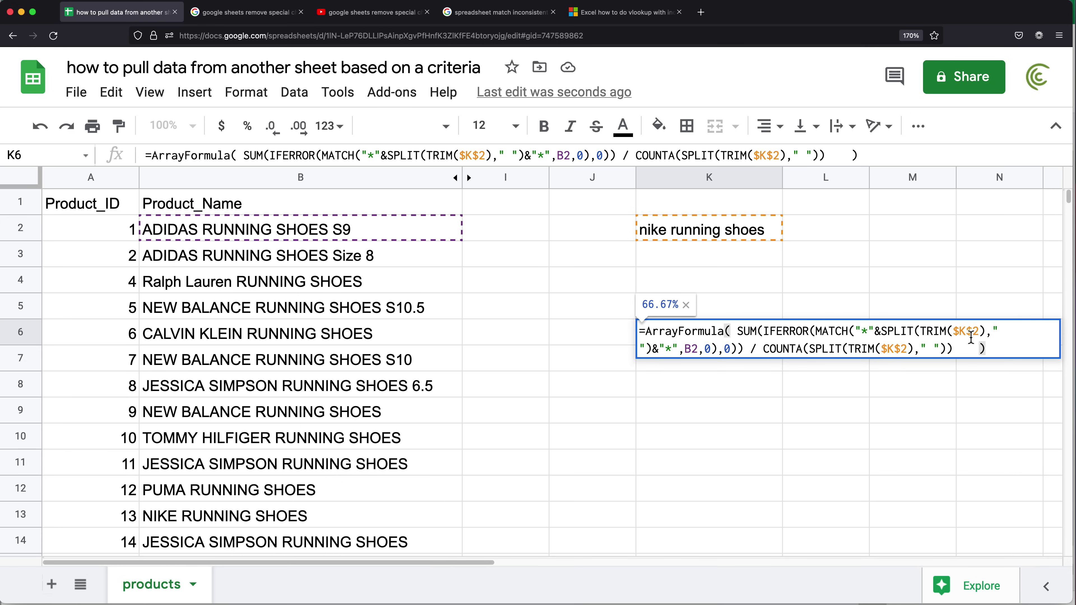
key("Return")
Step: Move the match-score formula from K6 to I2, beside the first product
left_click(738, 342)
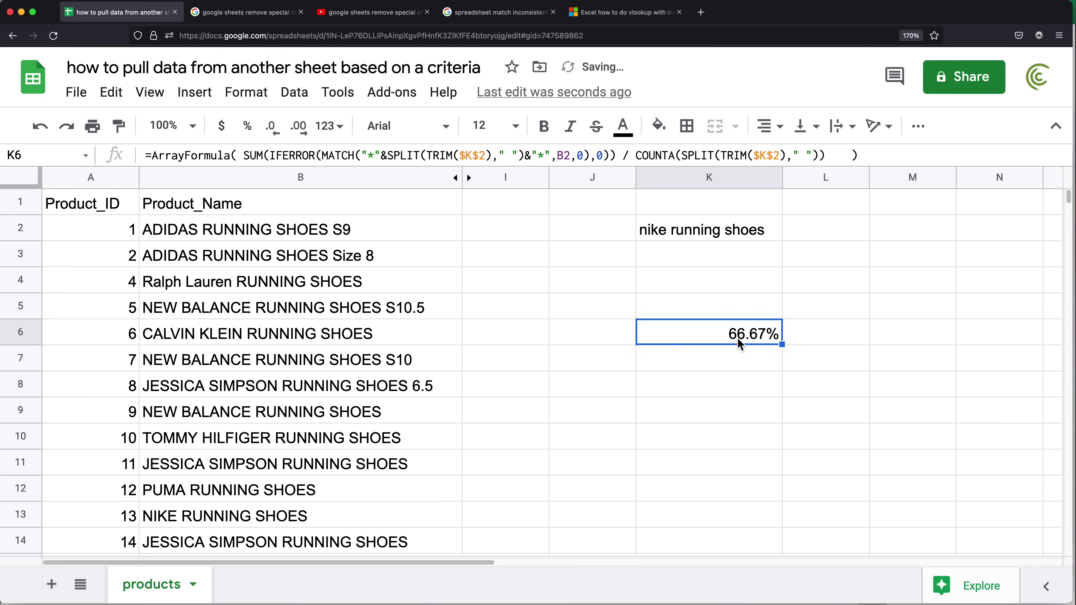
key("ctrl+c")
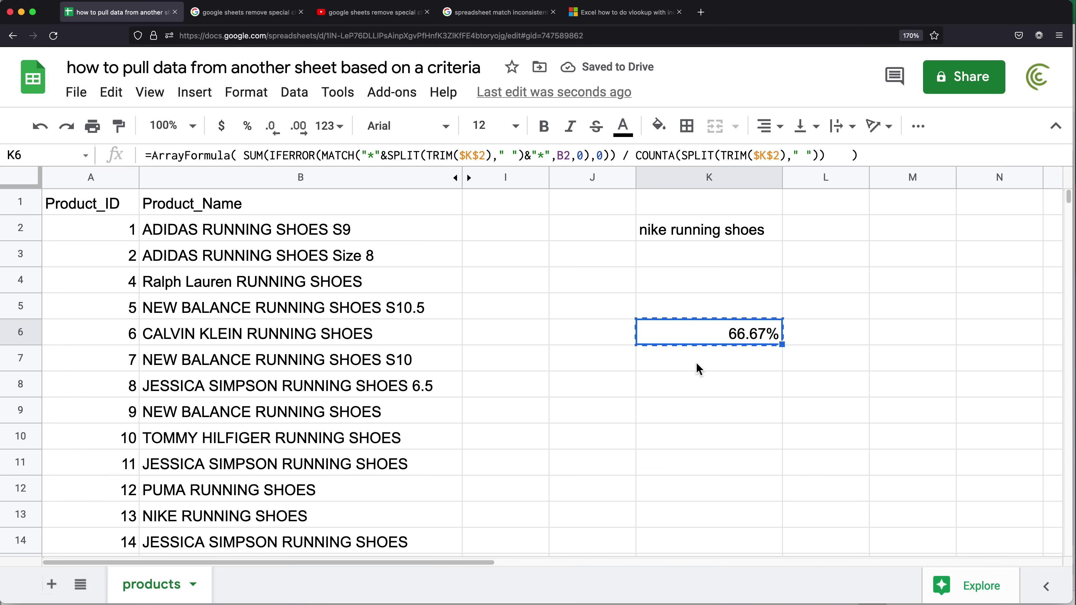
left_click(475, 236)
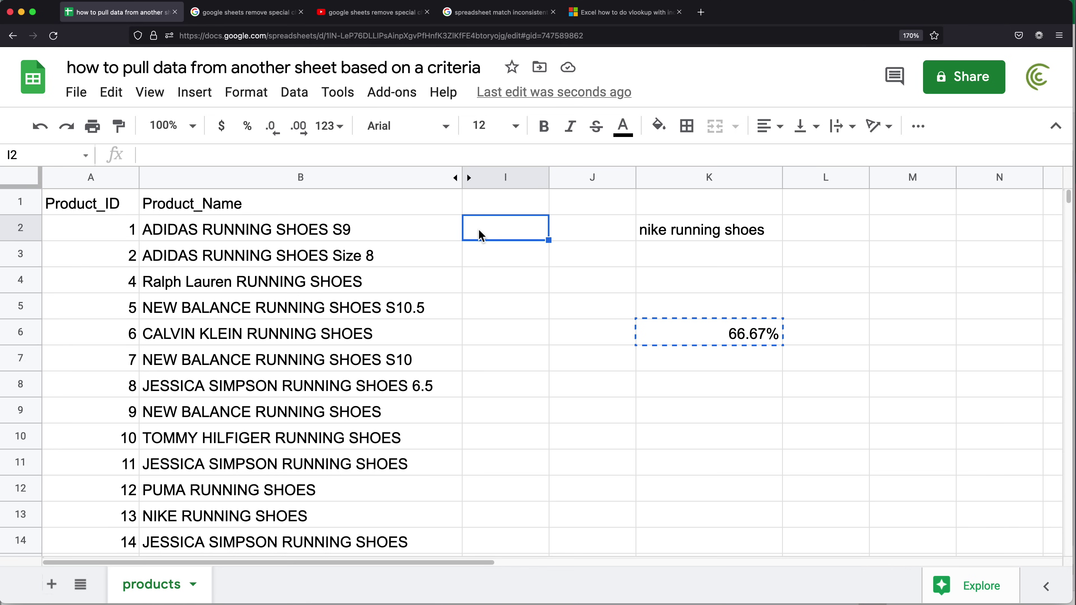
key("ctrl+v")
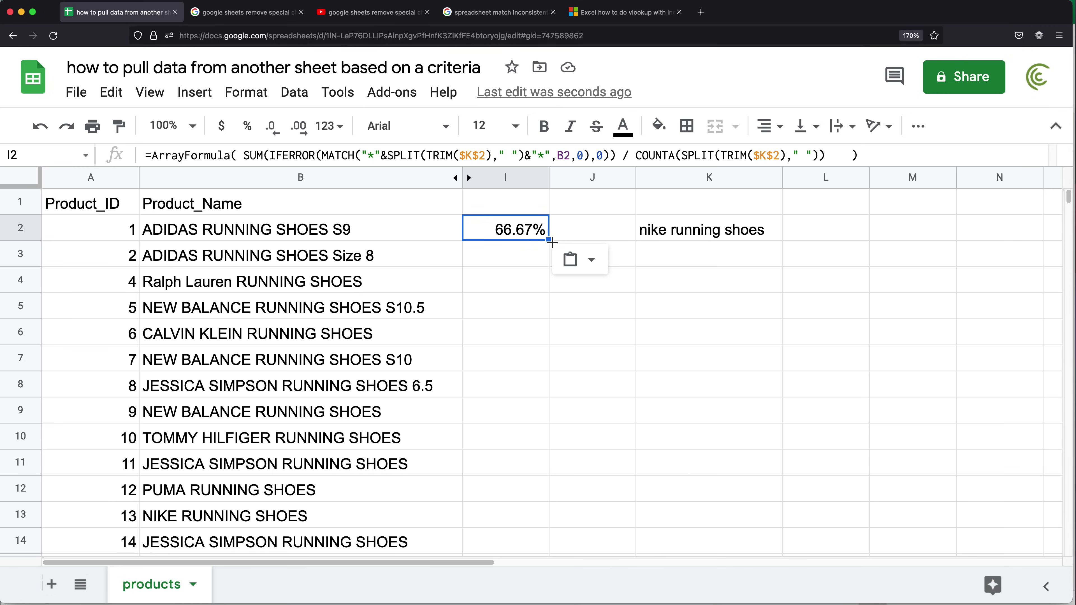
Step: Fill the match-score formula from I2 down through I25 for all listed products
left_click_drag(551, 242, 493, 471)
scroll(503, 414, "up", 5)
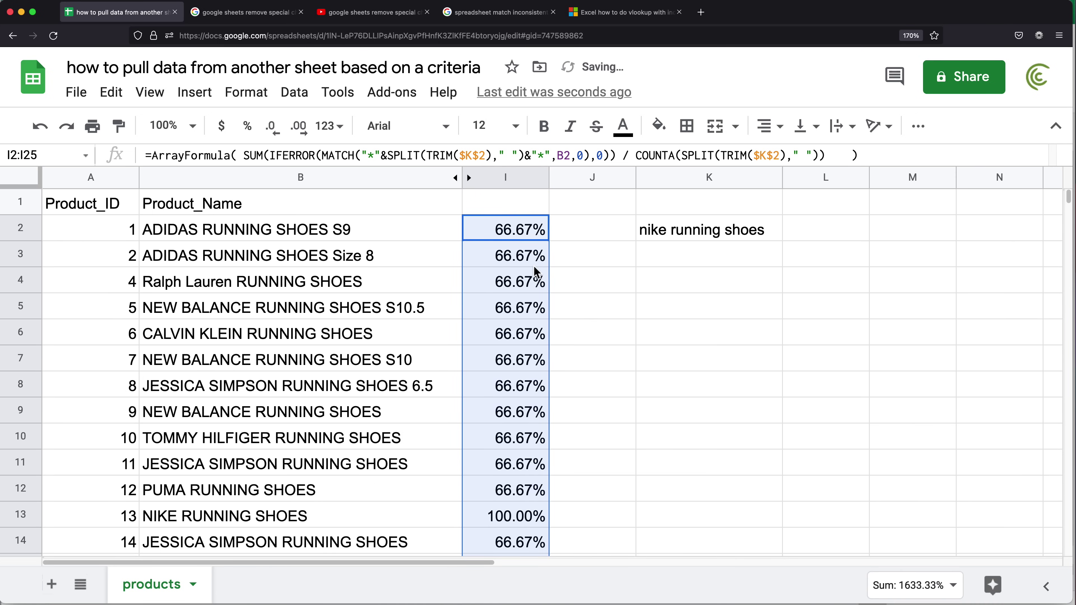
scroll(523, 247, "down", 1)
scroll(524, 246, "up", 1)
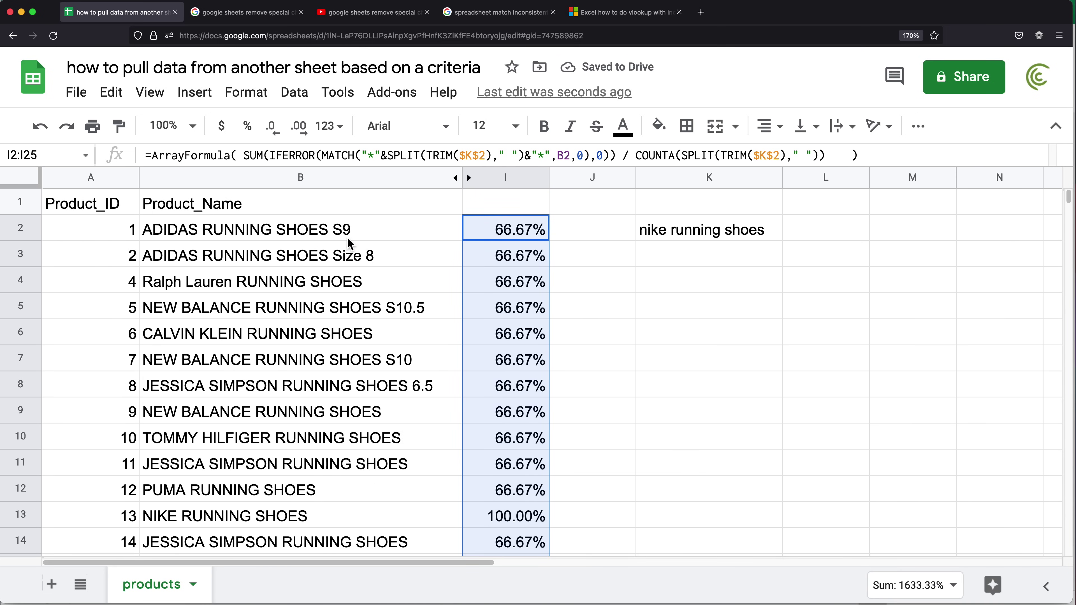
Step: Compare the column I match scores with the product names, examining the NIKE RUNNING SHOES rows 13 and 25
left_click_drag(375, 231, 513, 491)
left_click(513, 233)
left_click(500, 517)
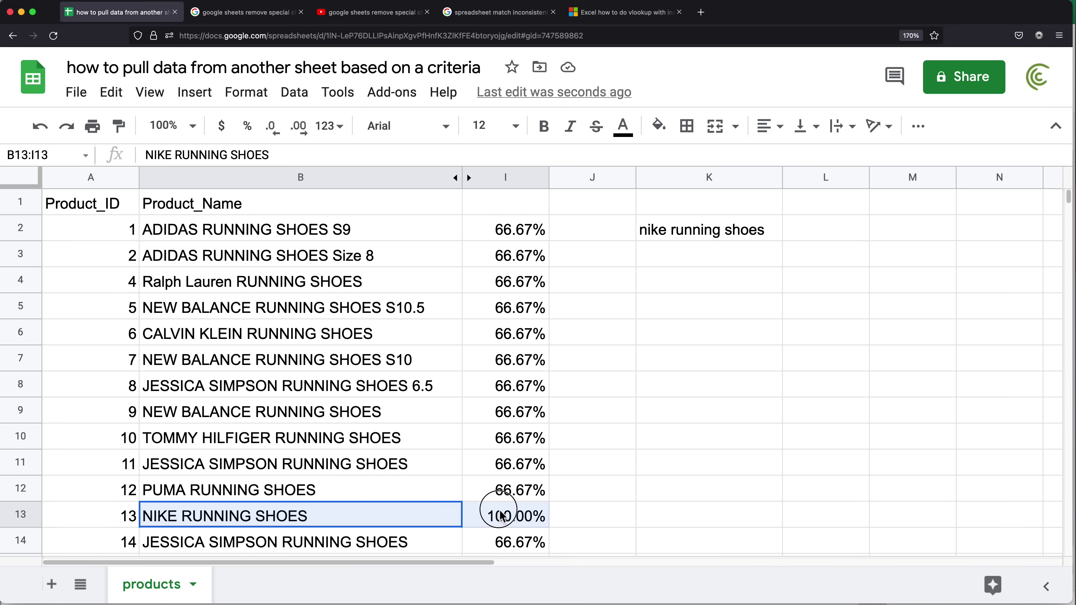
scroll(436, 462, "down", 2)
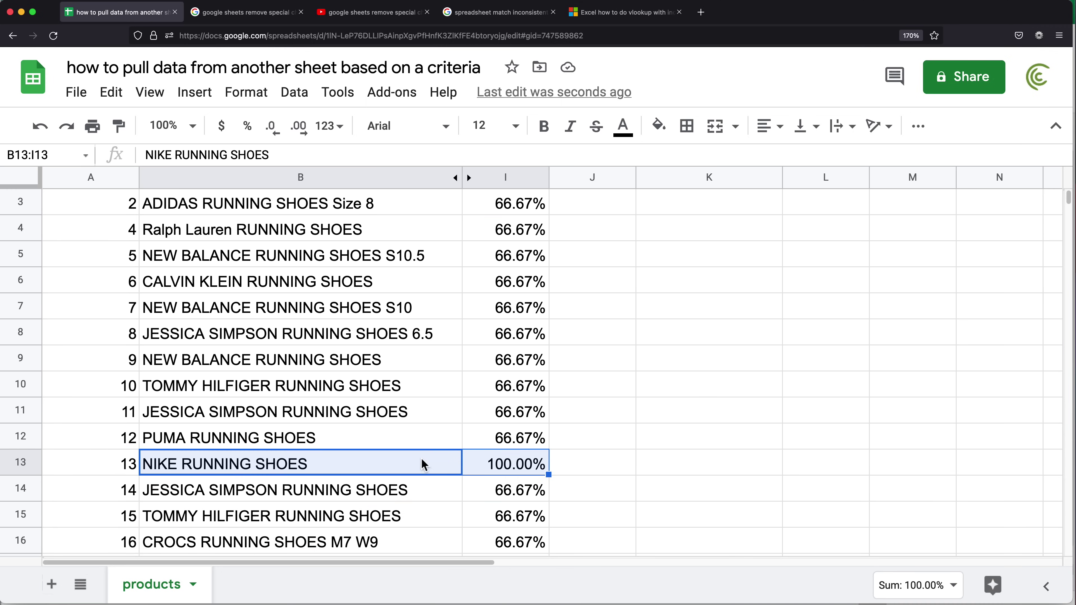
scroll(519, 440, "down", 7)
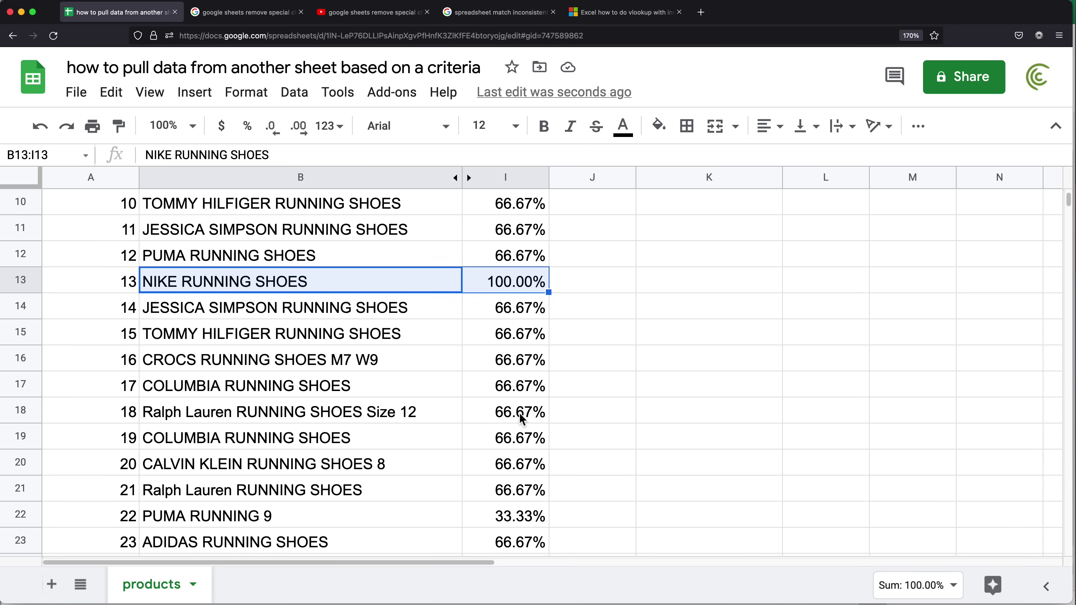
scroll(521, 420, "down", 4)
left_click(493, 494)
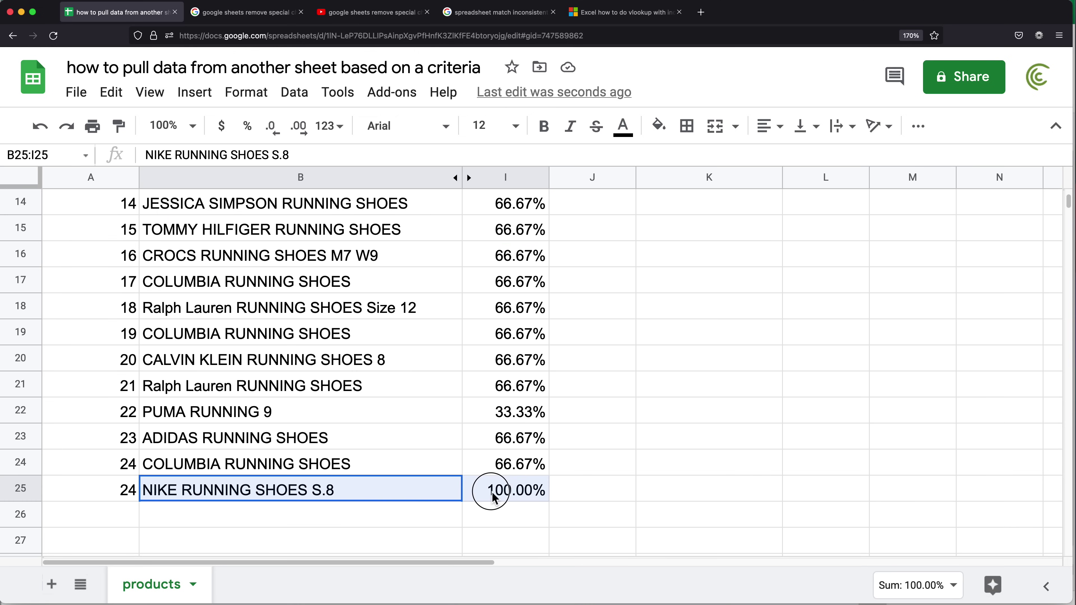
scroll(596, 258, "up", 13)
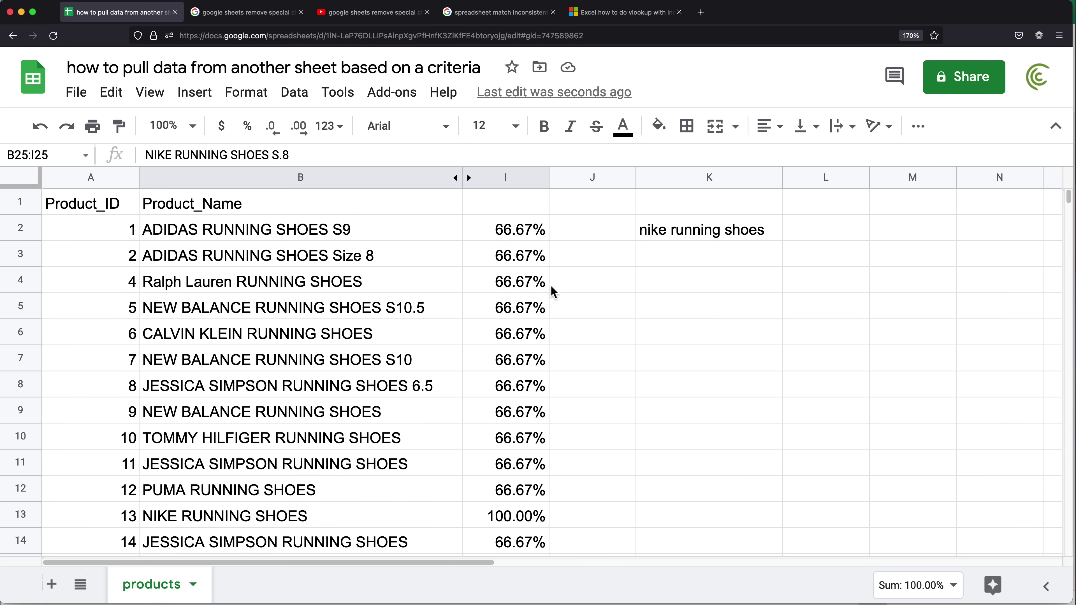
scroll(589, 307, "down", 17)
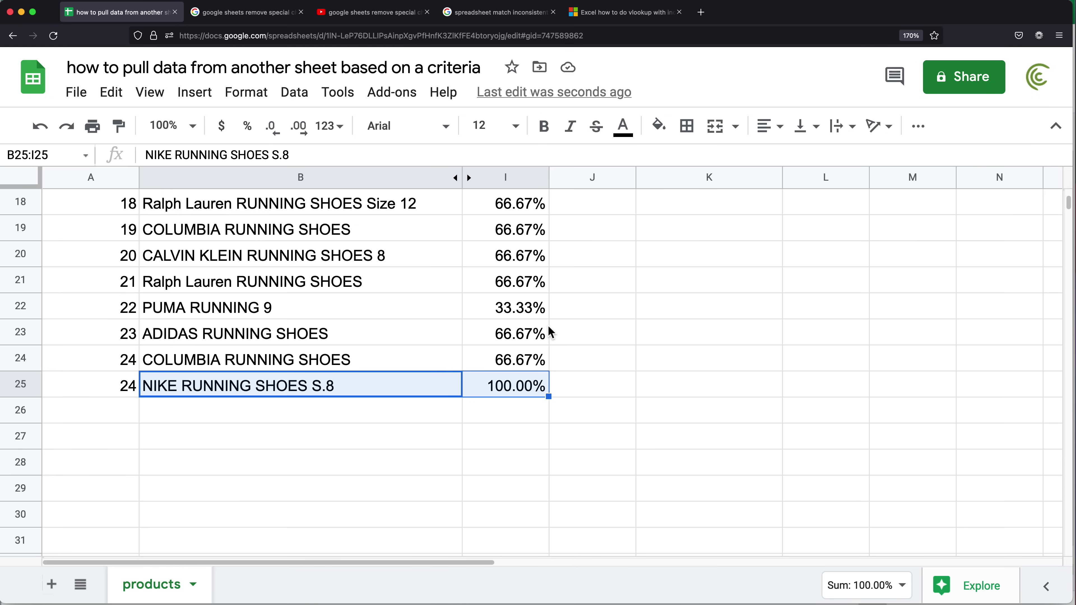
scroll(548, 327, "up", 17)
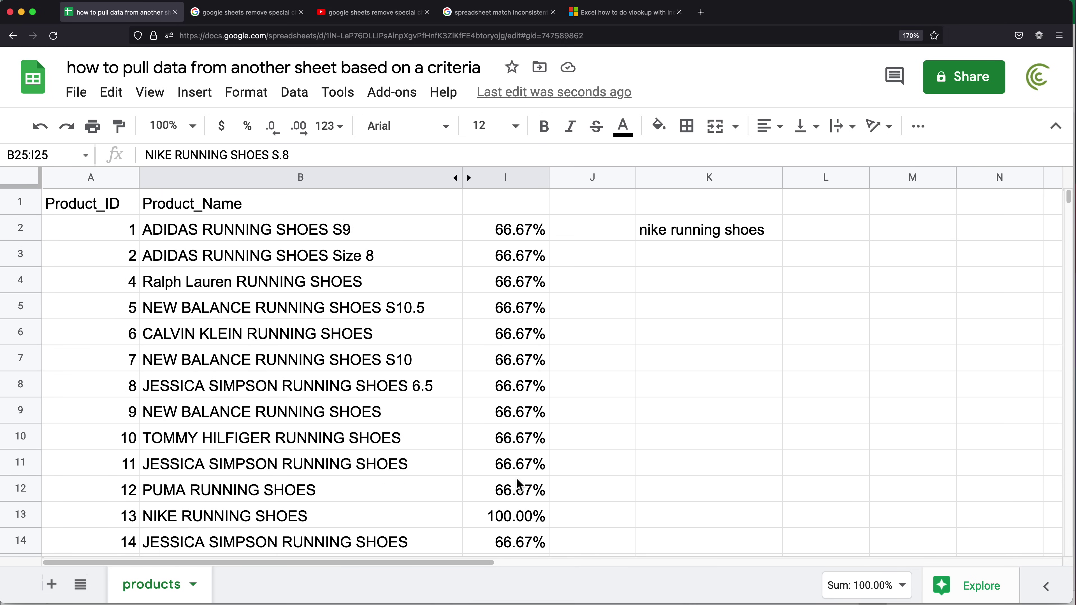
left_click(521, 520)
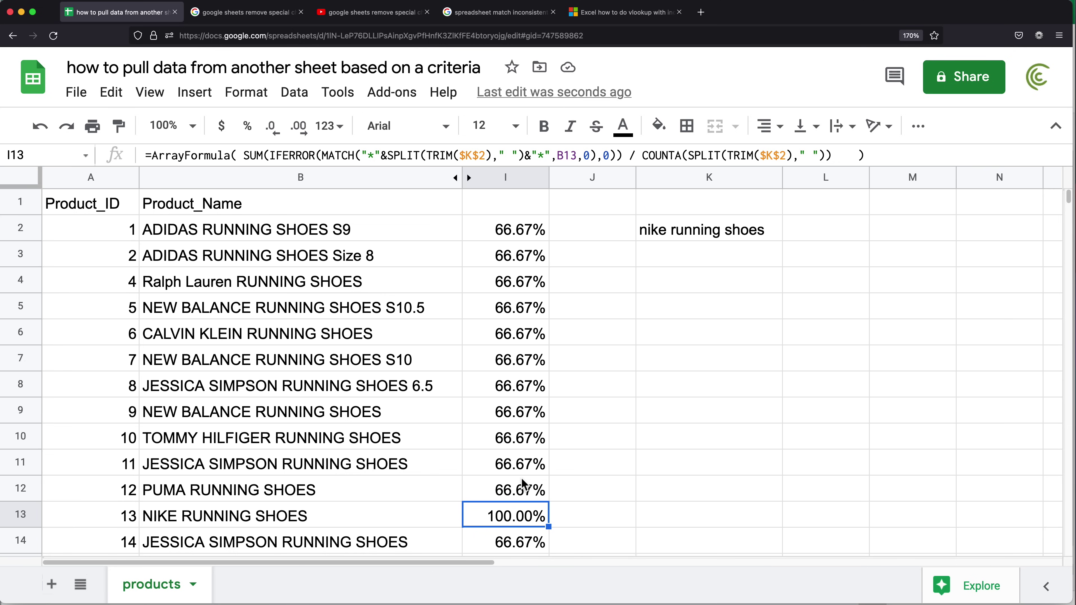
Step: Extend the match-score formula from I25 down to I29 and inspect the scores beside the blank product names
scroll(545, 430, "down", 12)
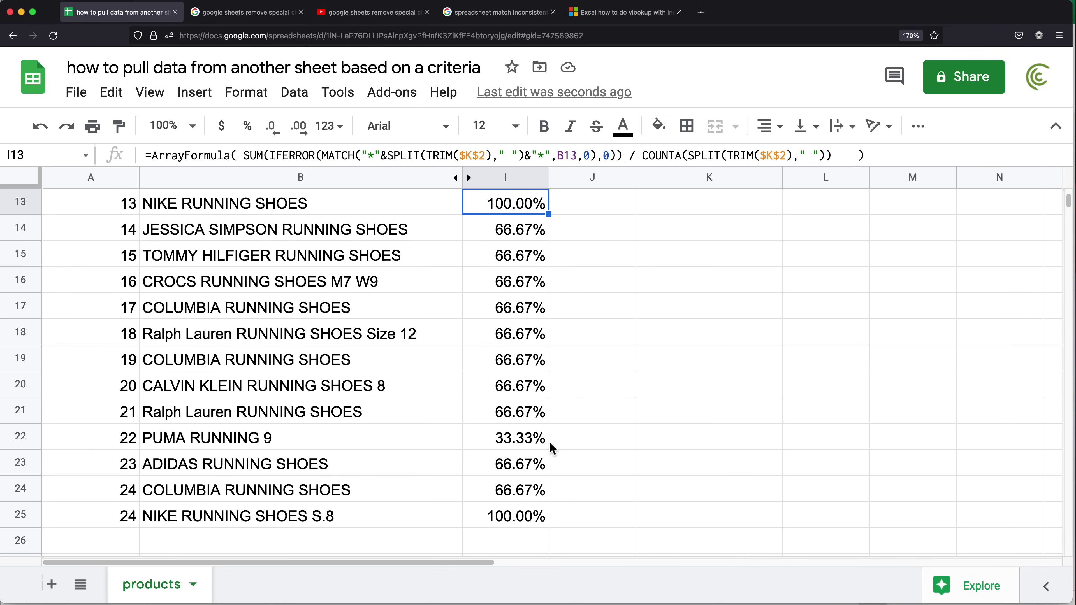
scroll(550, 442, "down", 5)
left_click(528, 383)
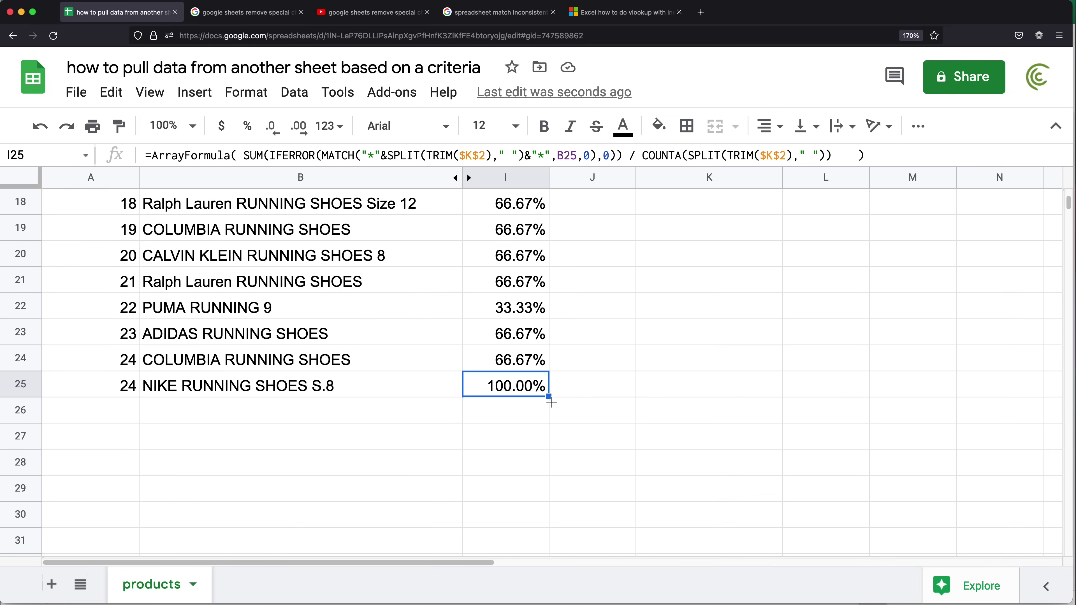
left_click_drag(552, 402, 532, 501)
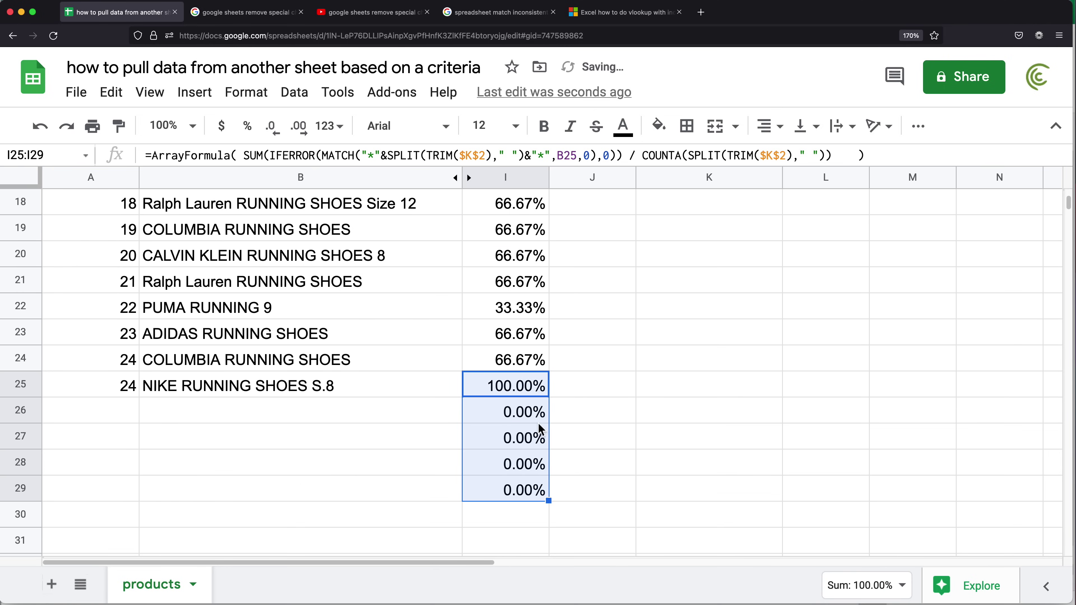
left_click_drag(529, 416, 532, 498)
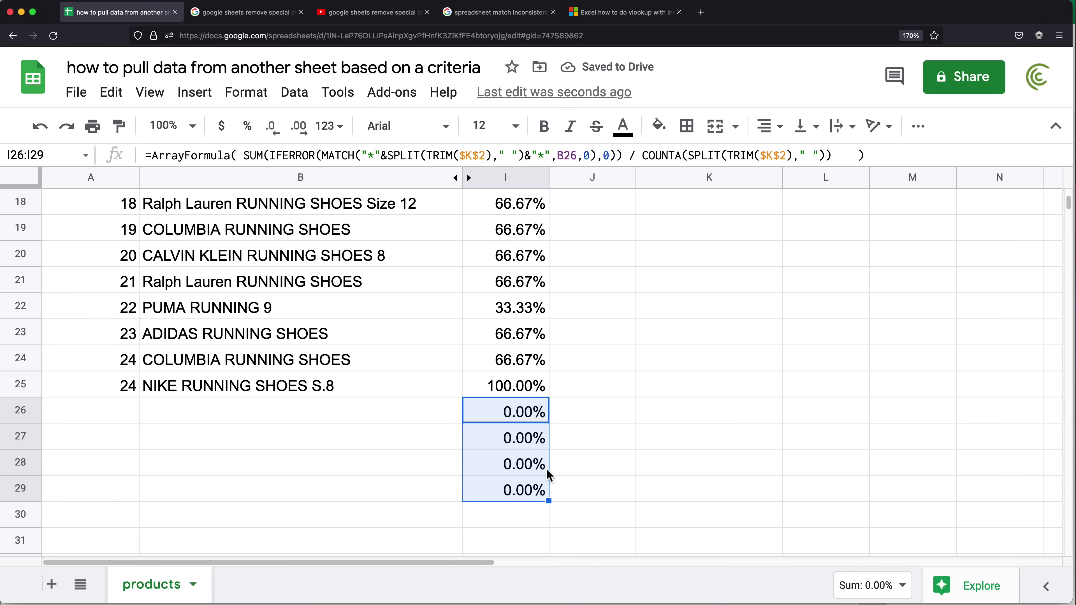
left_click(410, 407)
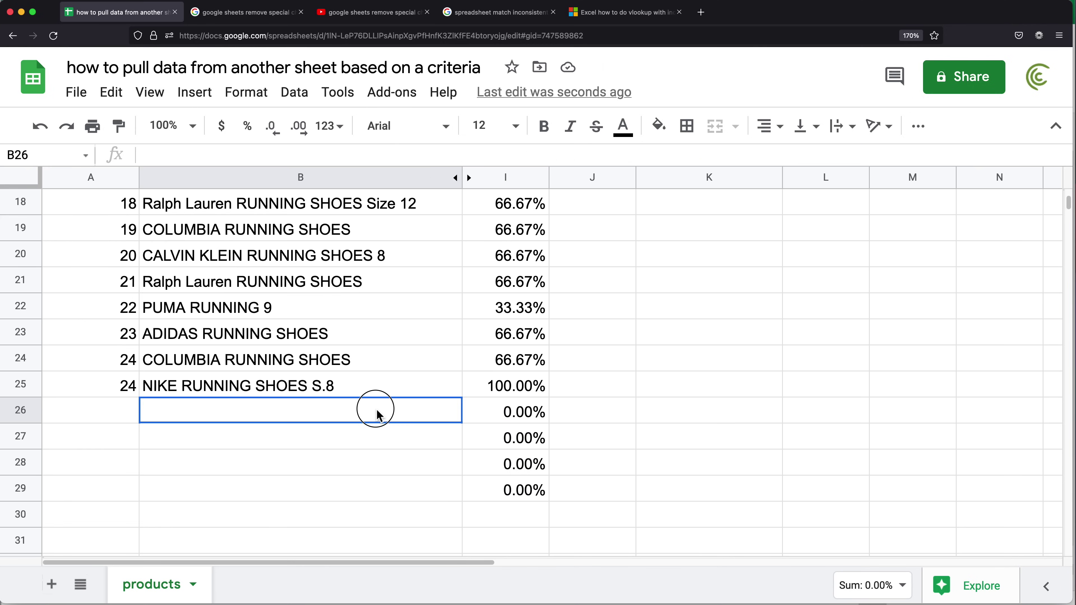
left_click(532, 415)
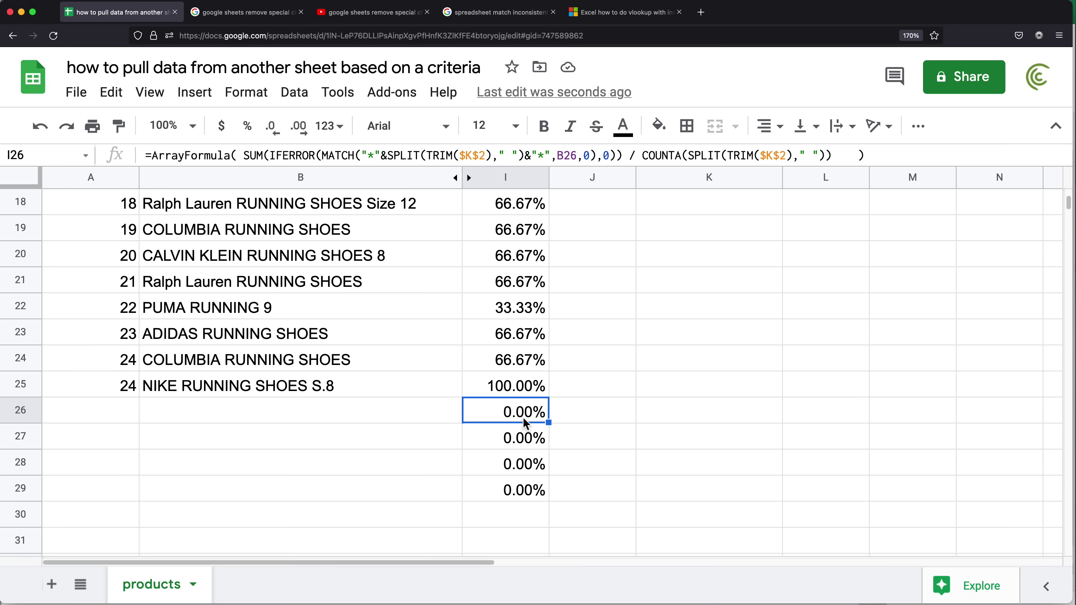
Step: Begin an IF function inside I2's ArrayFormula, directly before the SUM expression
scroll(524, 421, "up", 6)
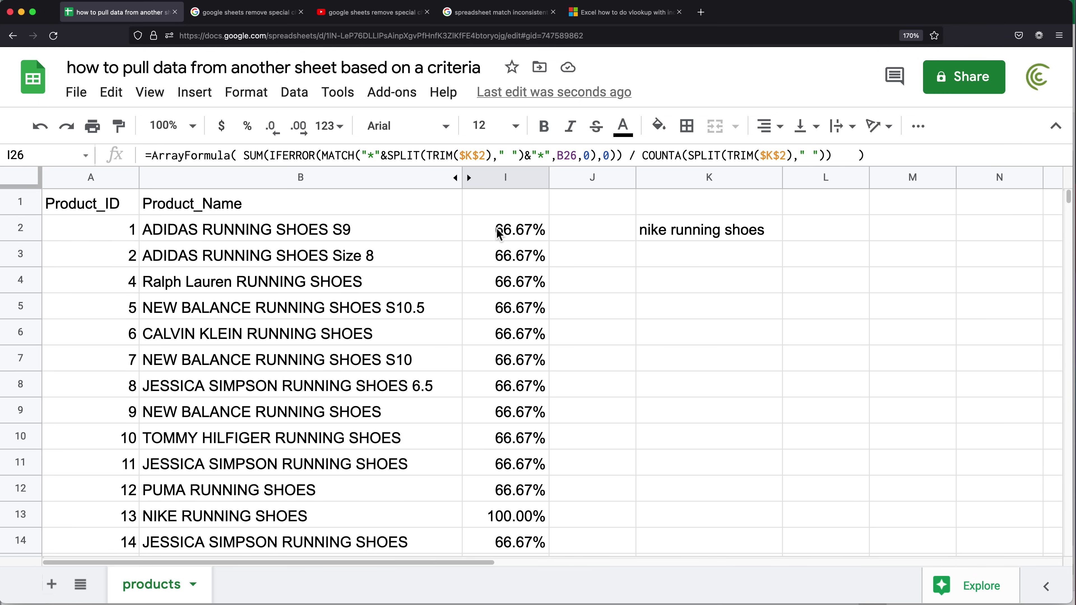
left_click(500, 231)
double_click(500, 231)
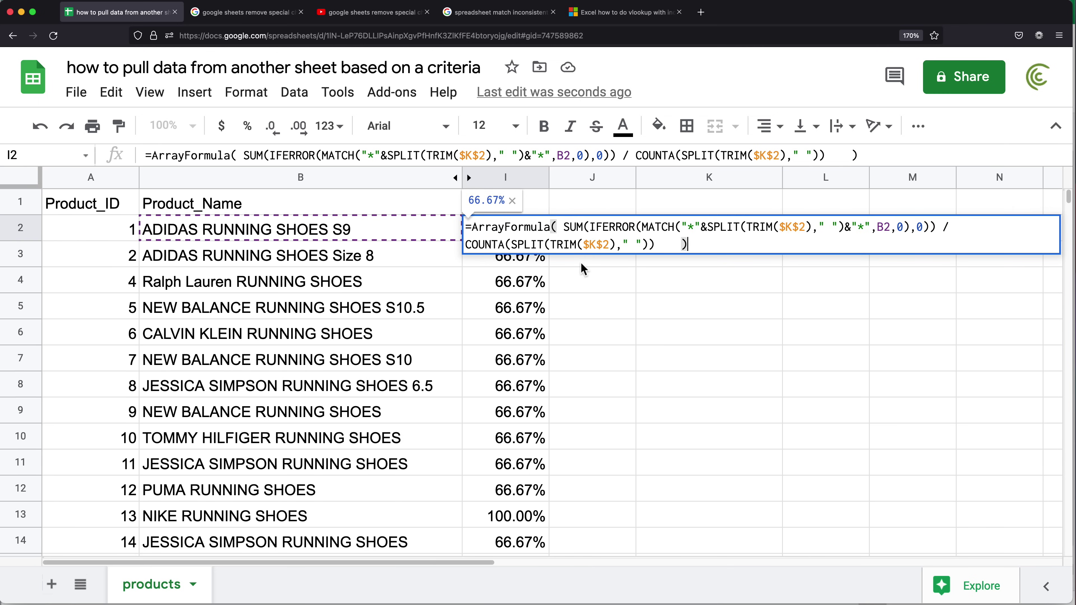
left_click(561, 227)
key("BackSpace")
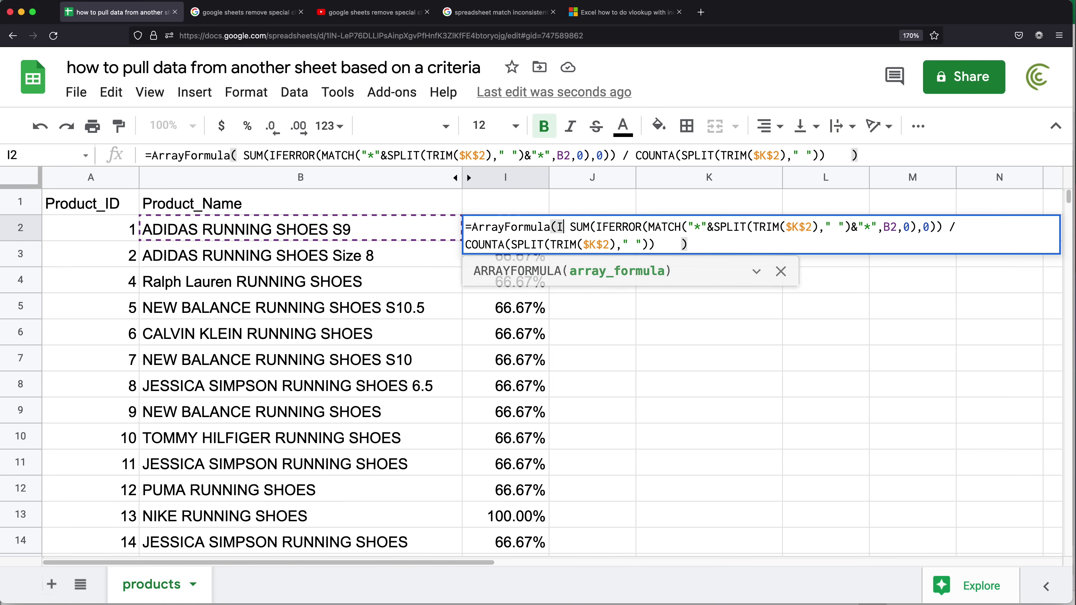
type("IF(")
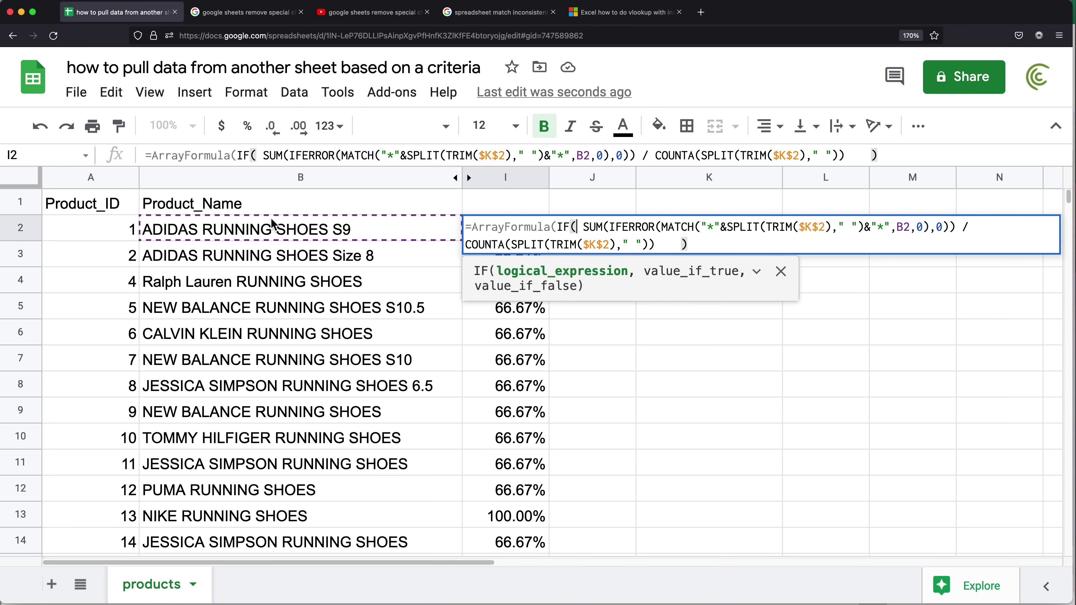
Step: In I2's formula, add the IF condition B2="" with an empty string as its true result, ahead of the SUM calculation
left_click(272, 221)
type("=")
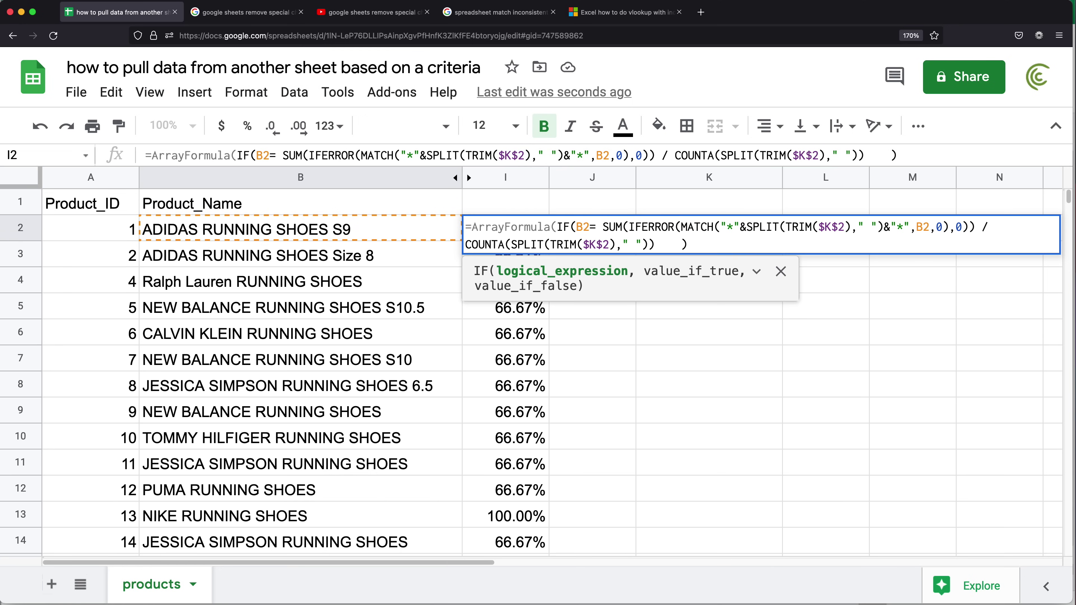
type("\"\"")
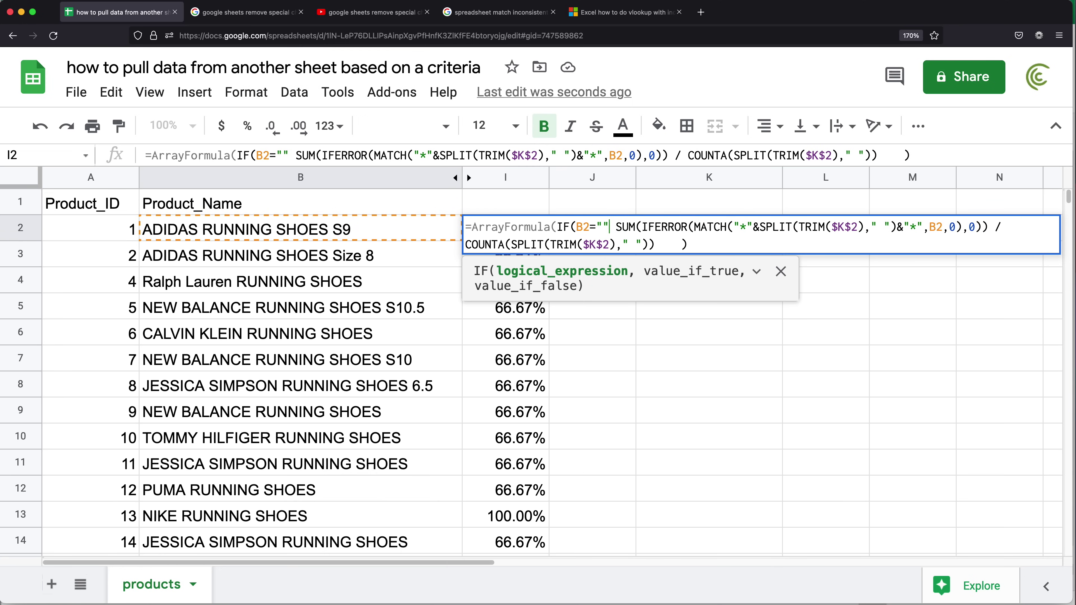
type(",")
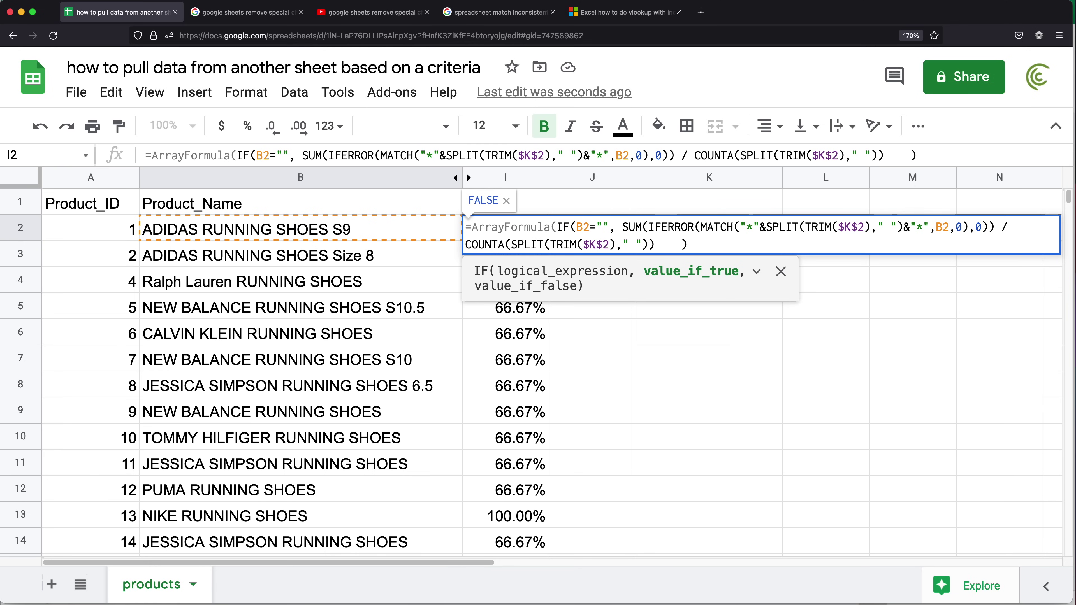
type("\"\"")
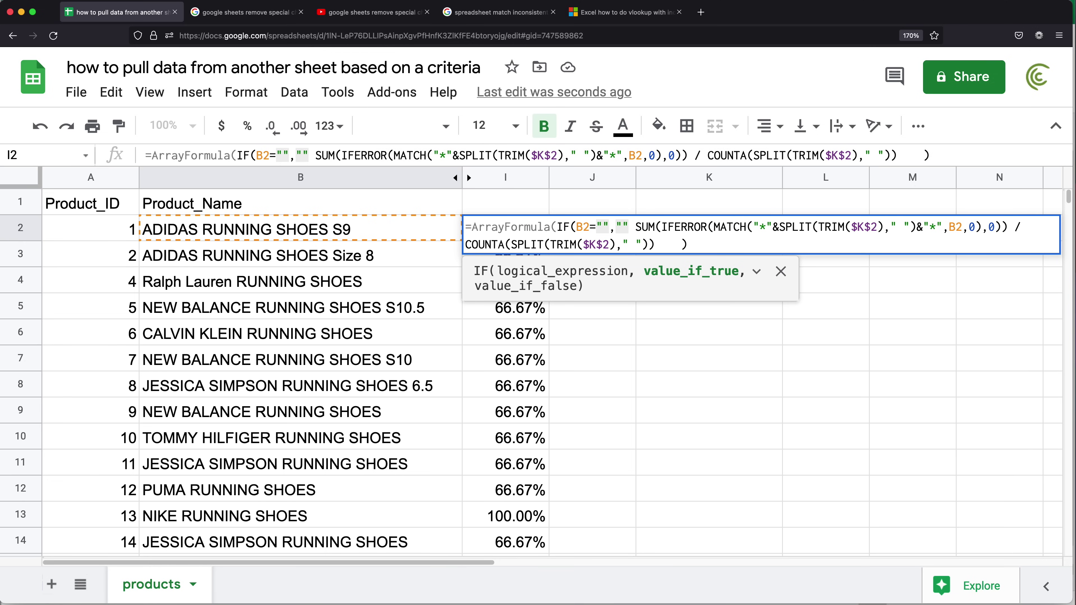
type(",")
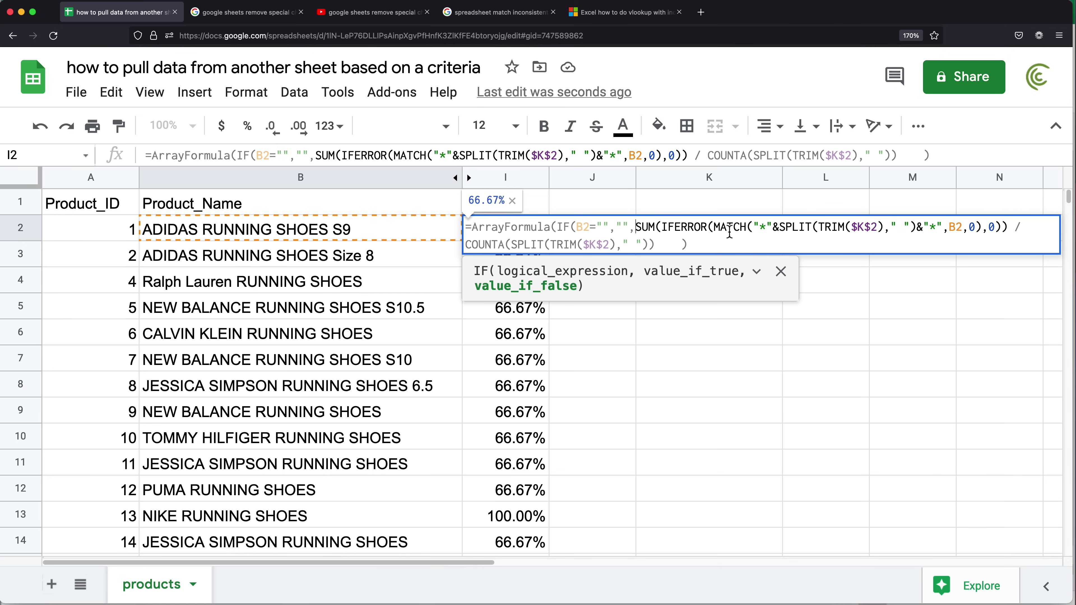
Step: Close the IF function after the COUNTA expression in I2 and commit the formula
left_click(703, 248)
key("Left")
key("Left")
key("Left")
key("Left")
key("Left")
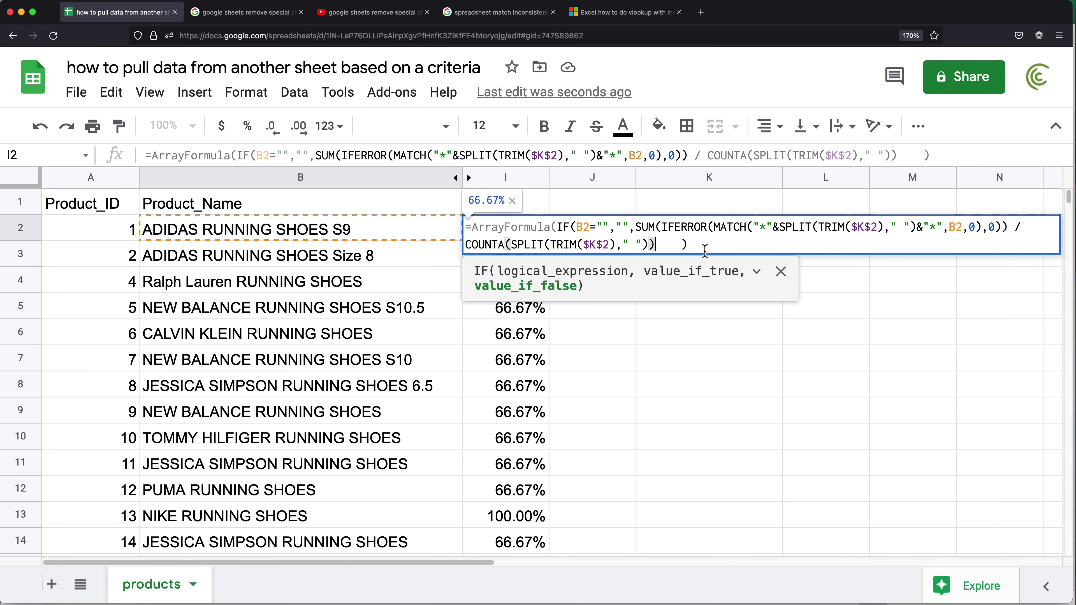
type(")")
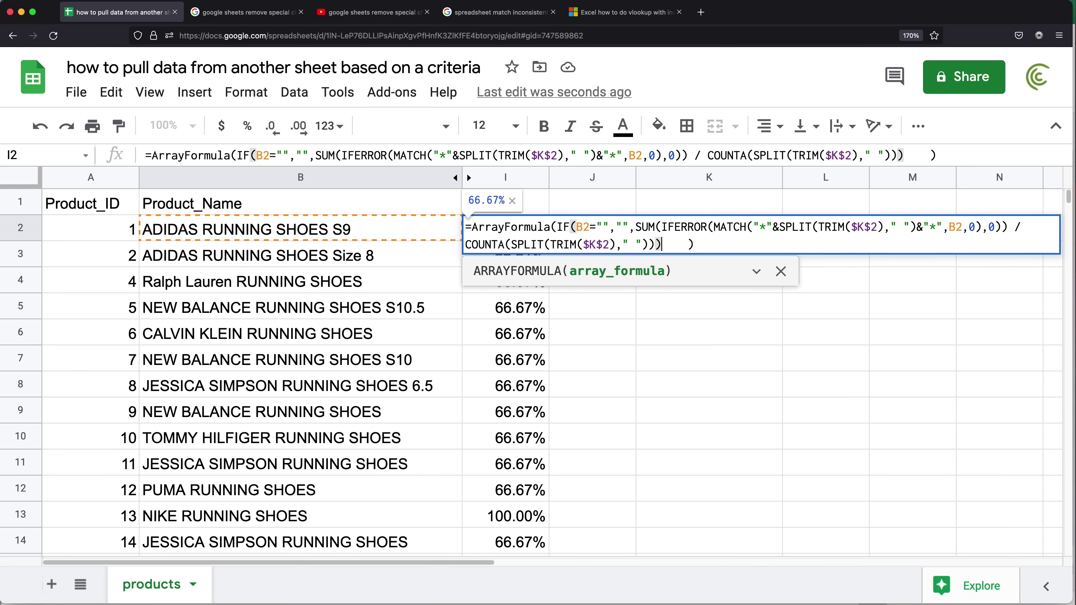
key("Return")
Step: Fill the updated match formula from I2 down through I121
left_click(535, 234)
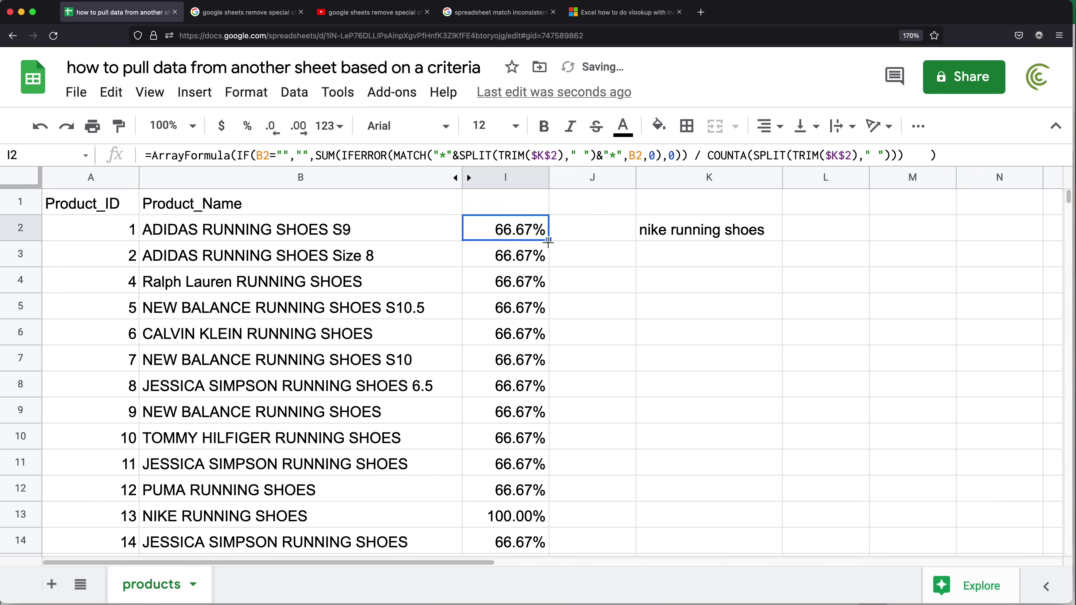
left_click_drag(548, 241, 548, 551)
scroll(522, 393, "up", 20)
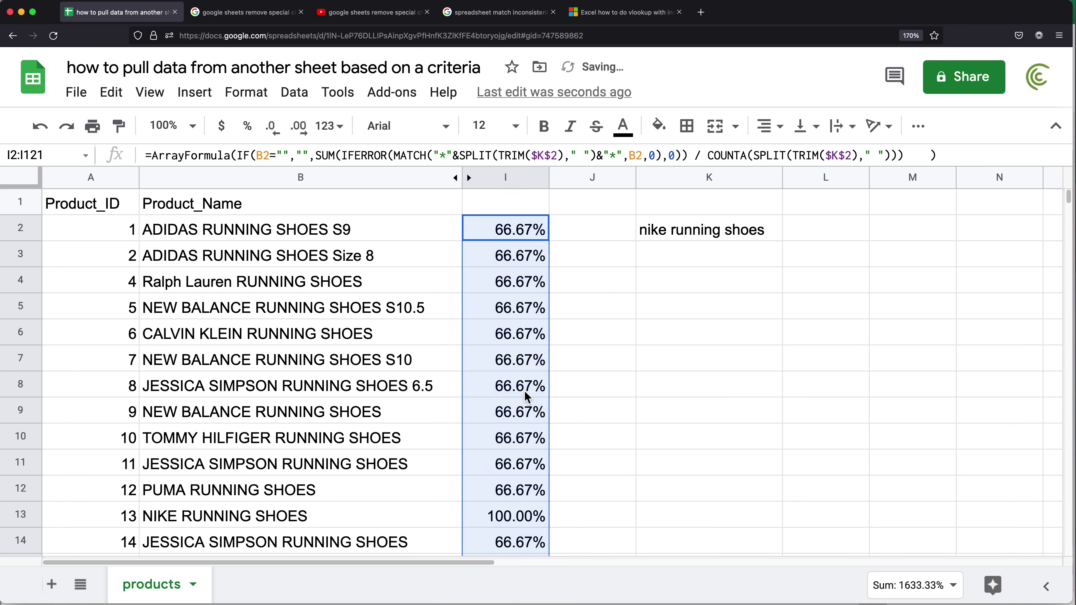
scroll(525, 391, "down", 5)
scroll(514, 364, "up", 5)
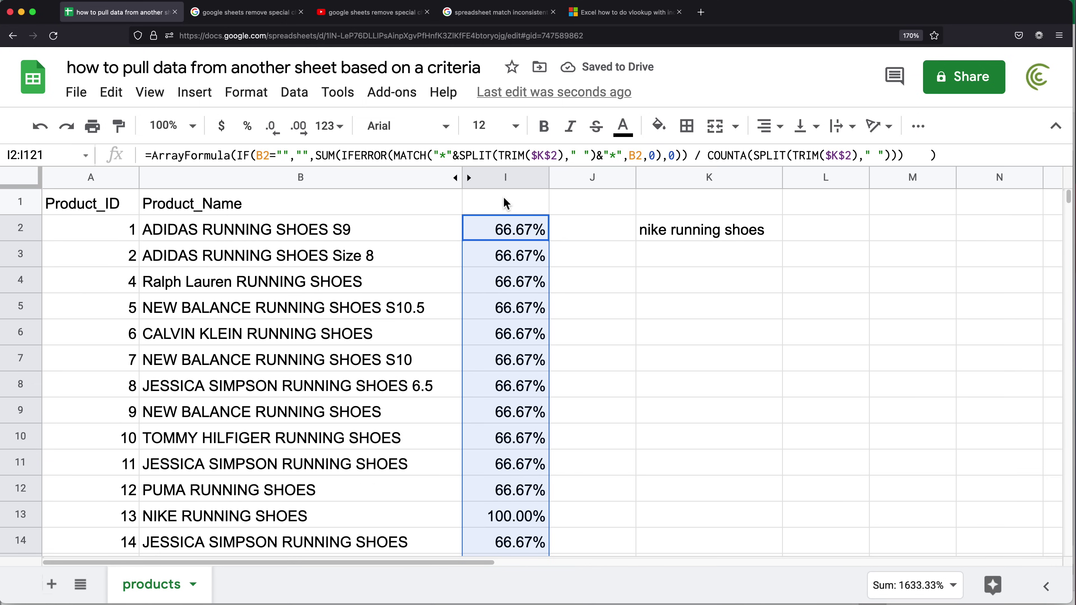
Step: Enter the header "Match Score" in cell I1
left_click(506, 202)
type("Matc")
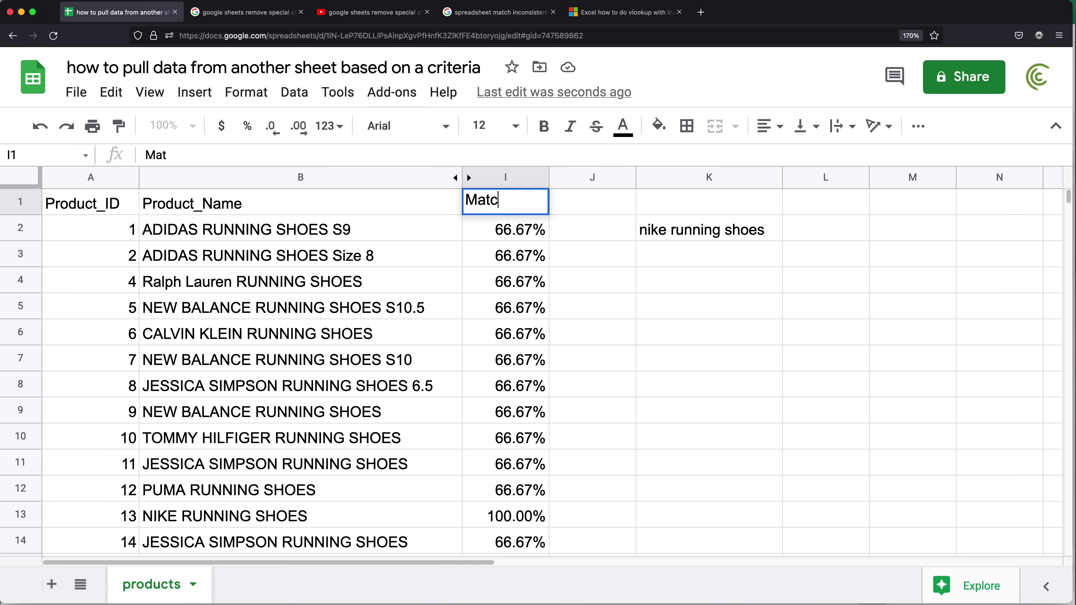
type("h Score")
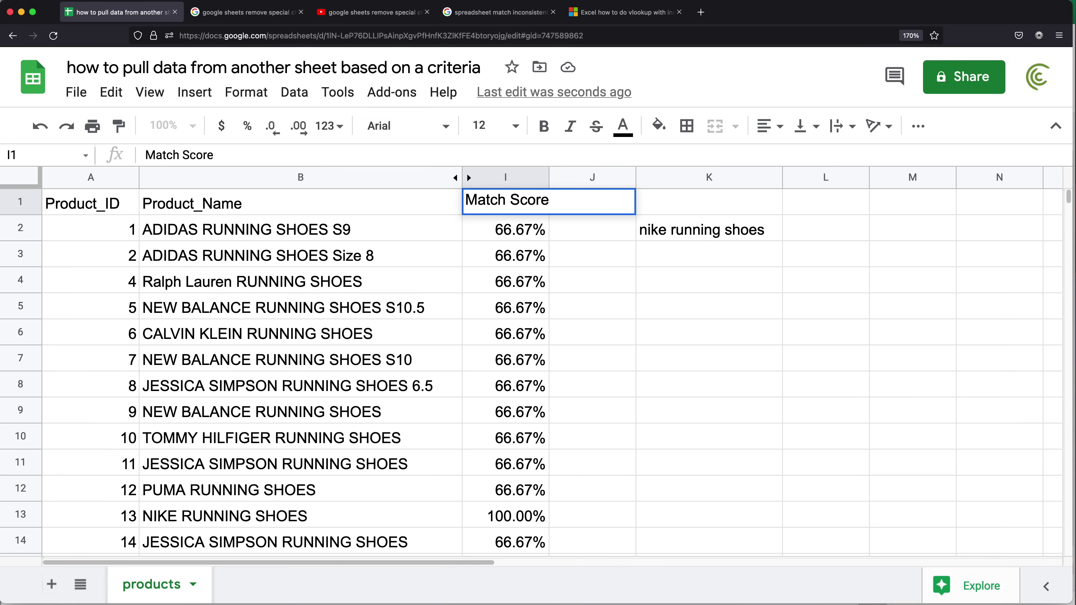
key("Return")
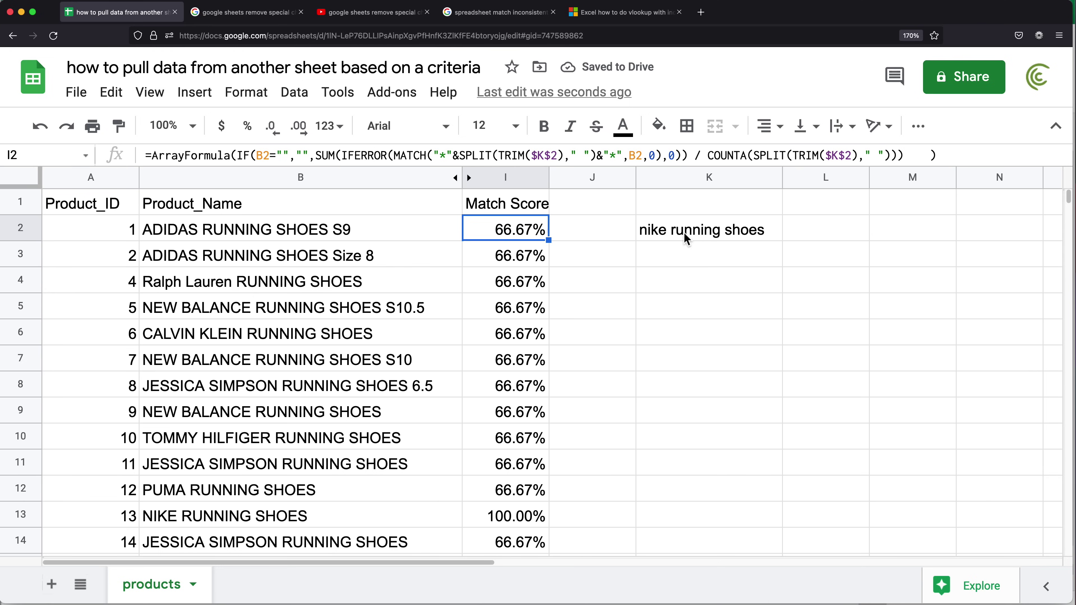
Step: Add a new sheet to the spreadsheet and name it "Search Here"
left_click(672, 231)
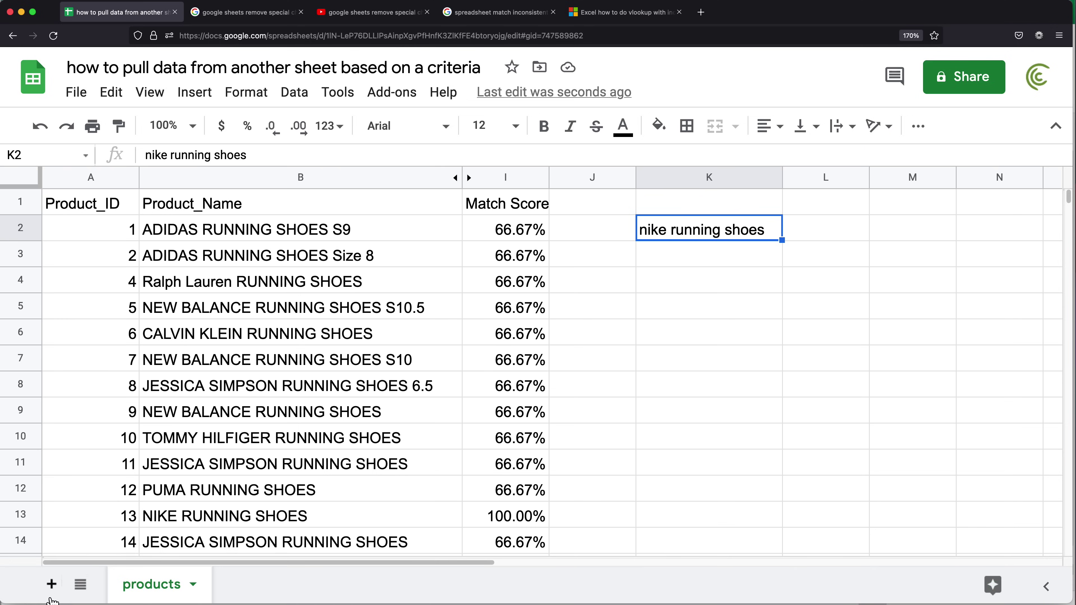
left_click(51, 588)
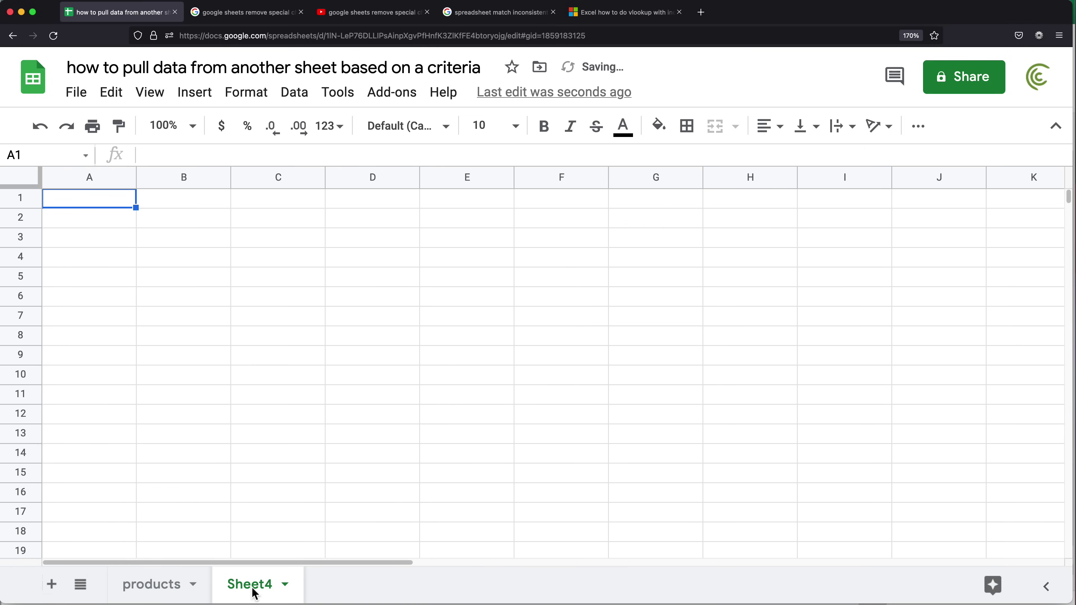
double_click(243, 594)
type("Seac h HEre")
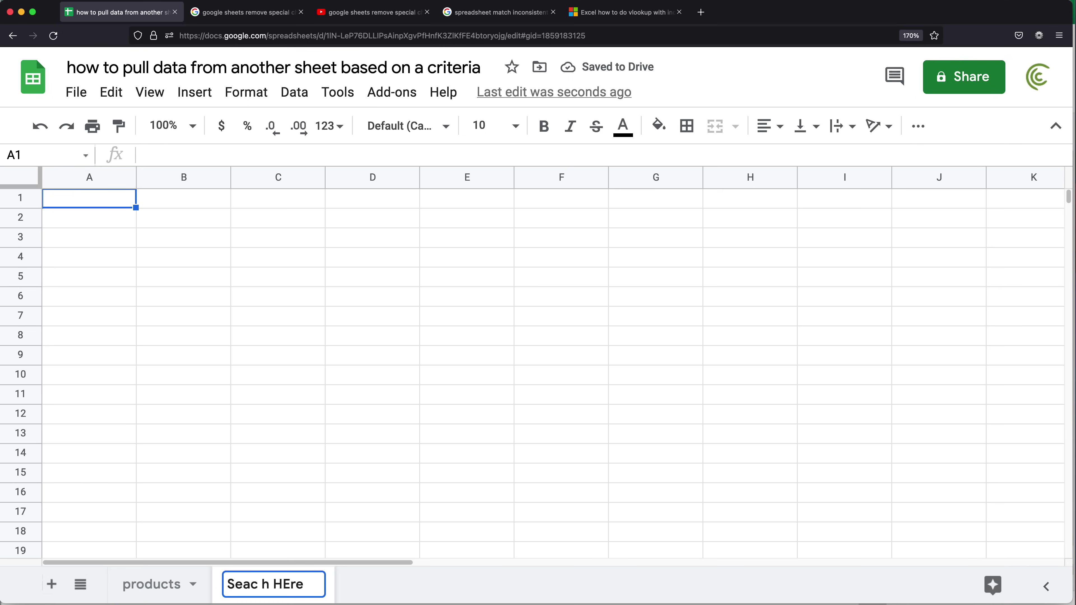
key("super+a")
type("Search Here")
key("Return")
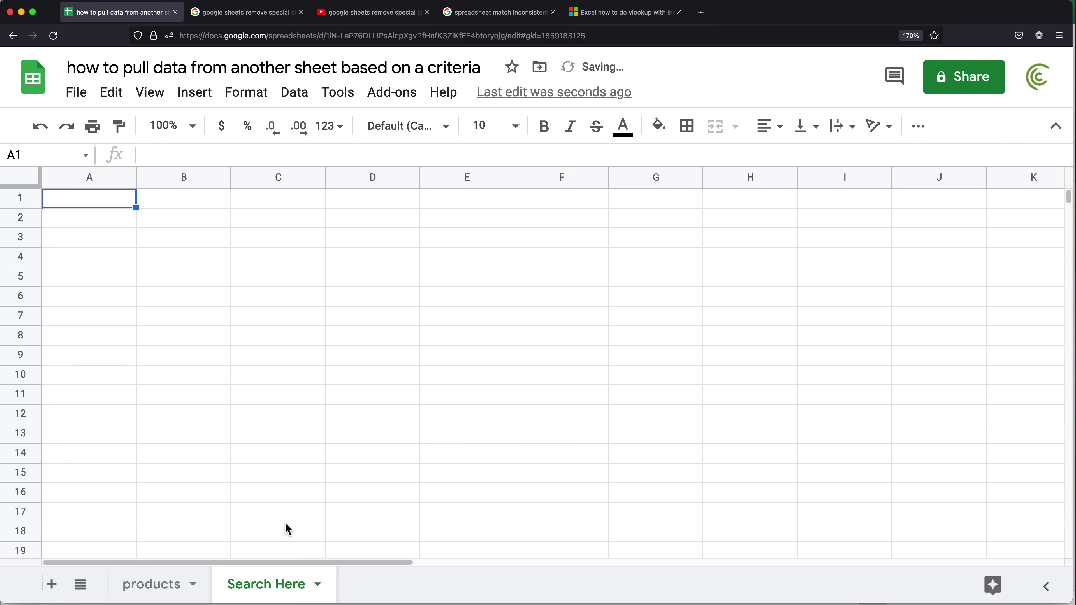
Step: Move the search text "nike running shoes" from K2 on products to B2 on Search Here and widen column B to fit it
left_click(165, 588)
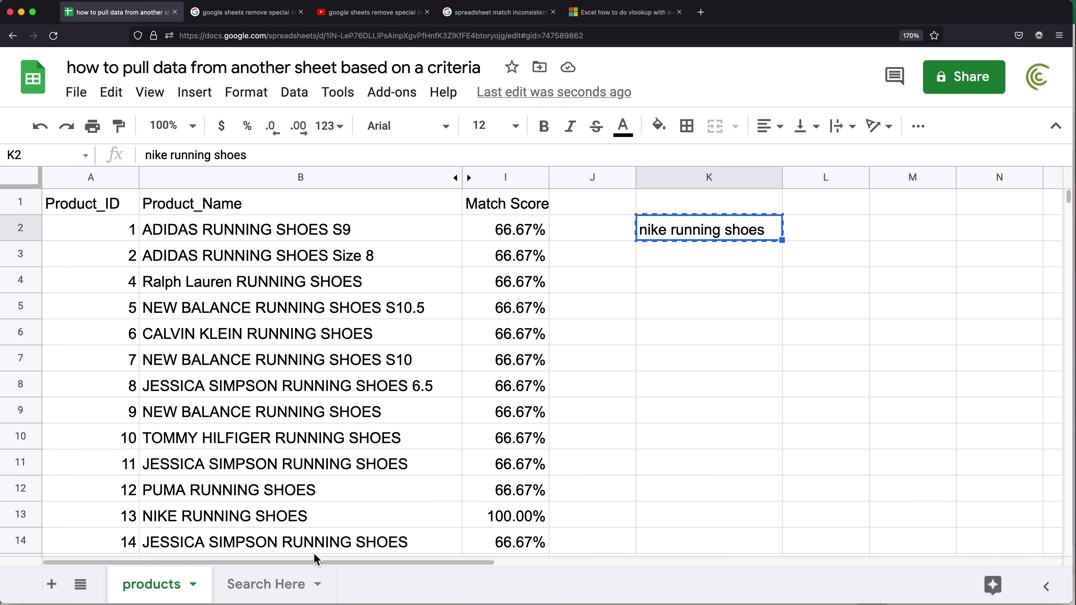
left_click(242, 586)
left_click(202, 223)
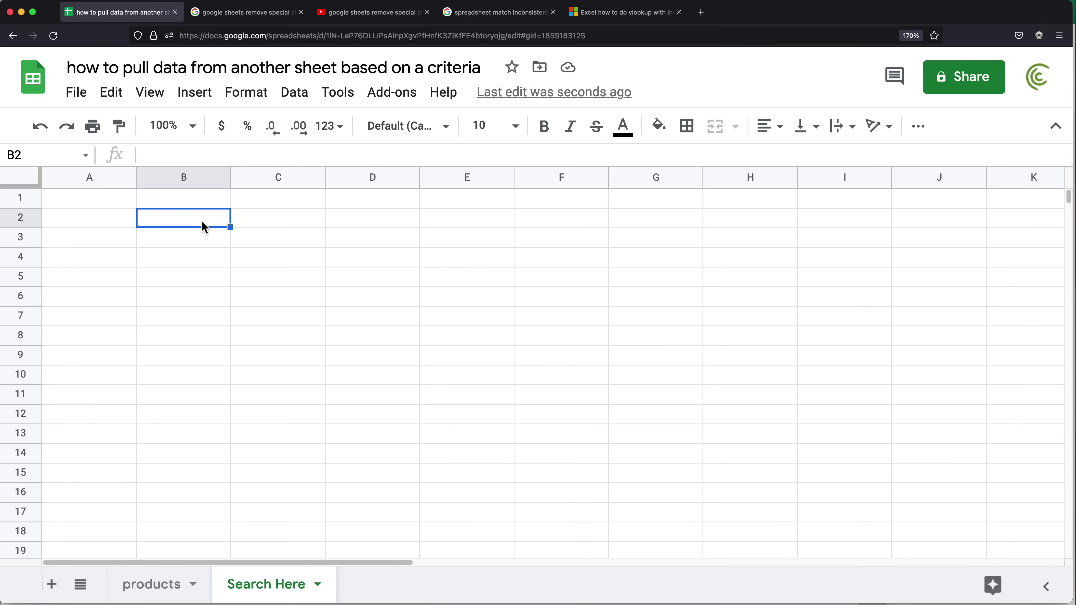
type("nike running shoes")
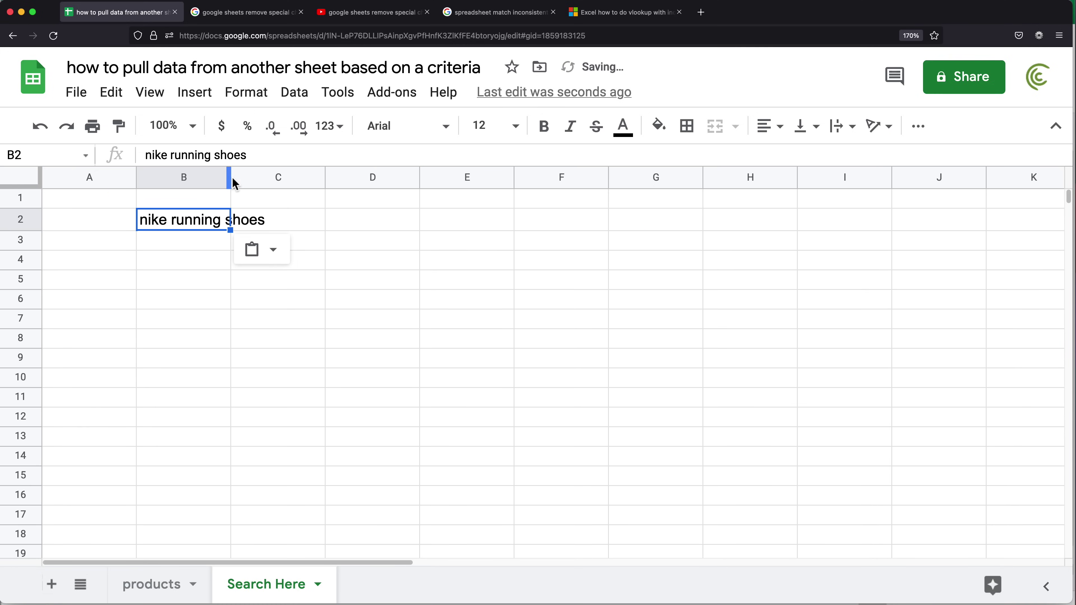
left_click_drag(243, 183, 303, 188)
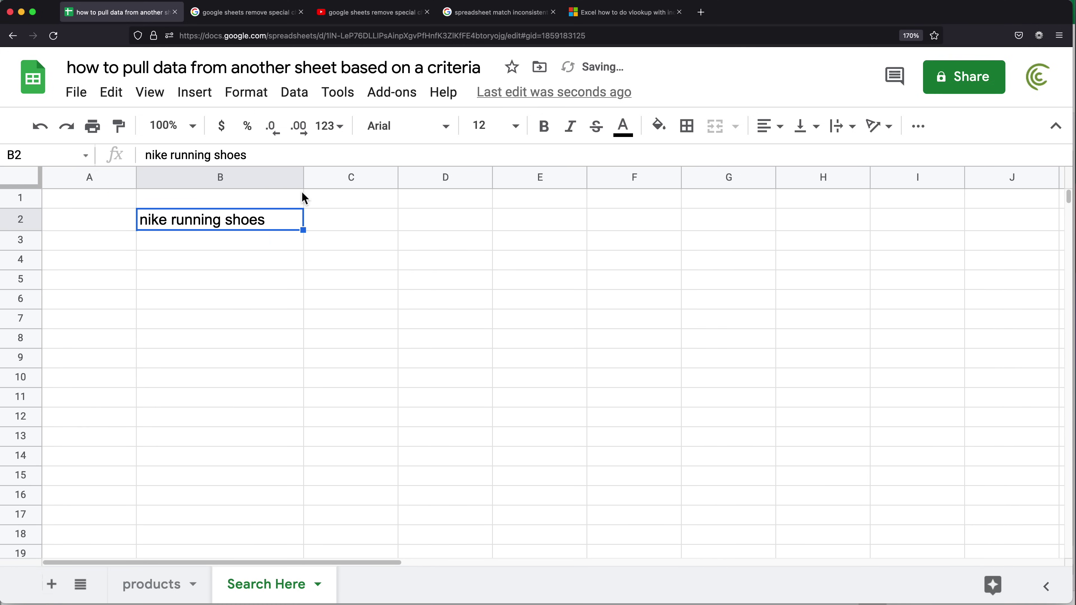
Step: Examine the search-cell references in the Match Score formula in I2 on the products sheet, leaving it unedited
left_click(165, 589)
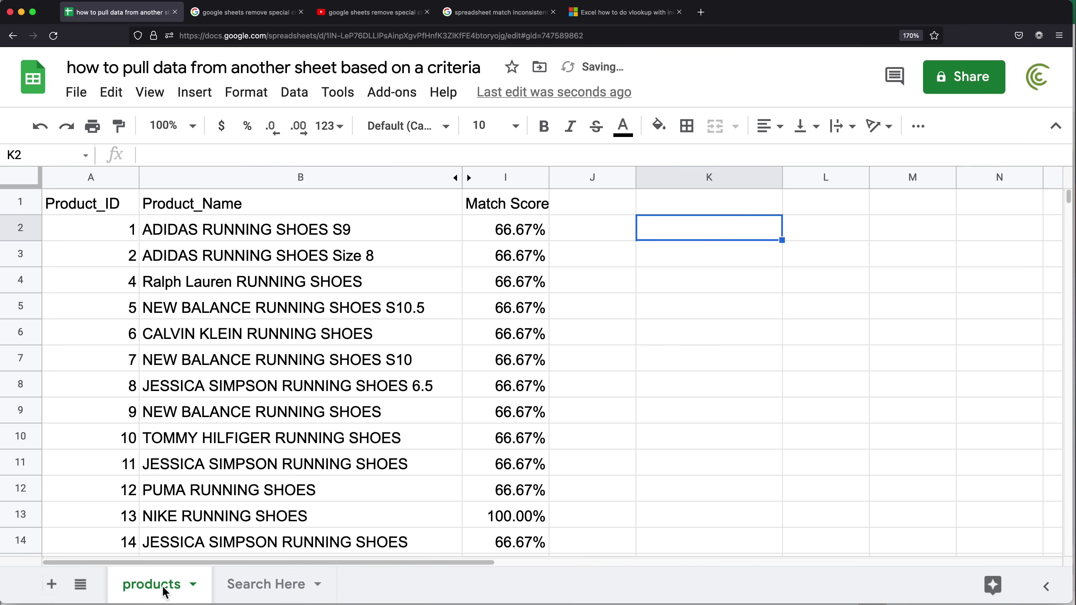
left_click(507, 236)
double_click(507, 237)
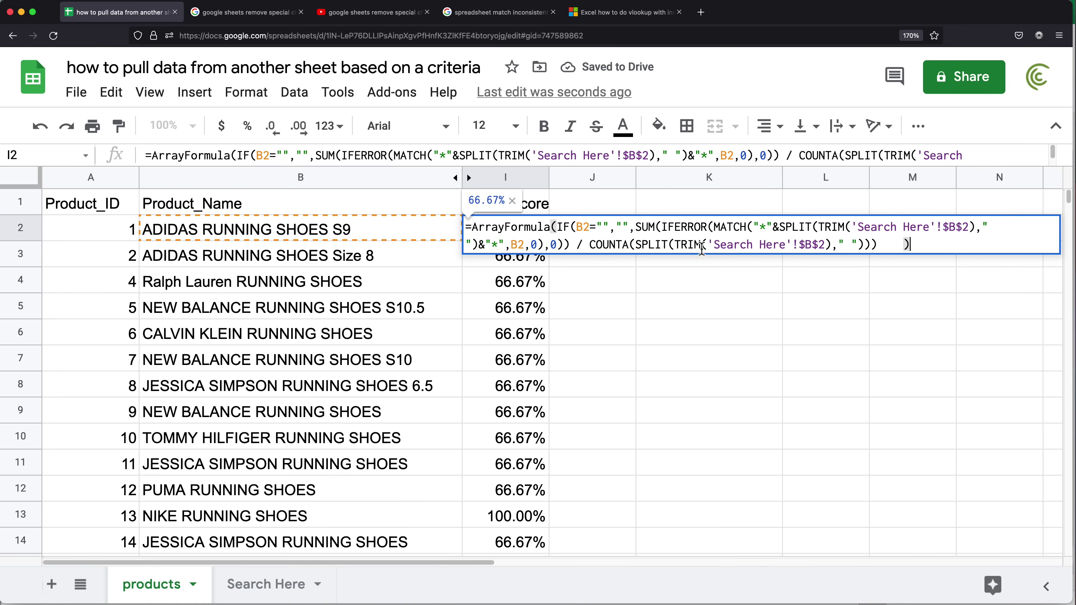
left_click_drag(859, 230, 911, 231)
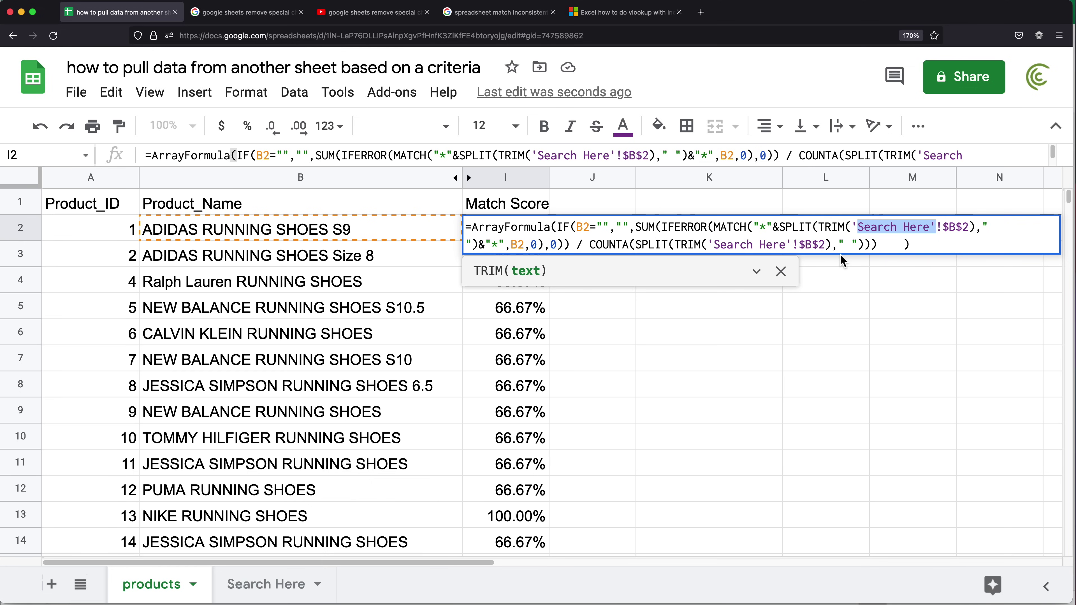
key("Escape")
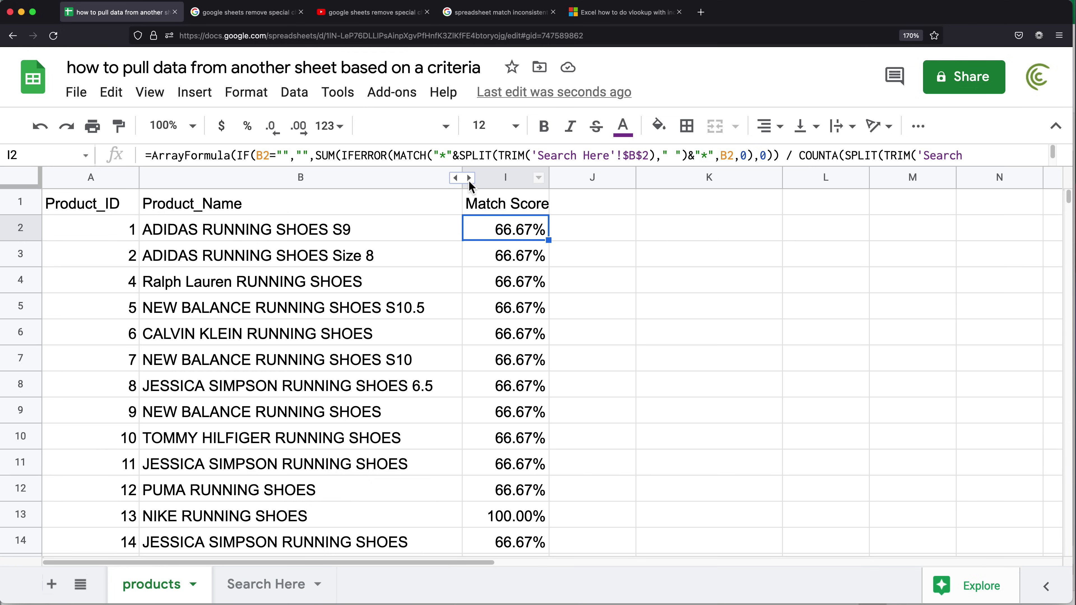
Step: Unhide columns C to H on the products sheet and fit the Match Score column's width to its contents
left_click(469, 177)
key("ctrl+Home")
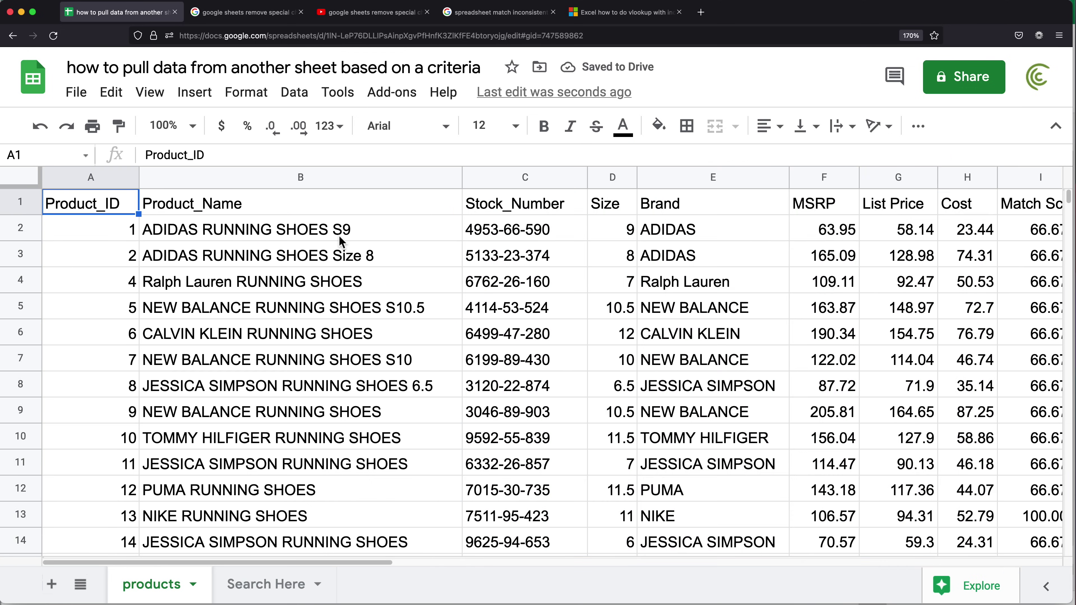
key("super+minus")
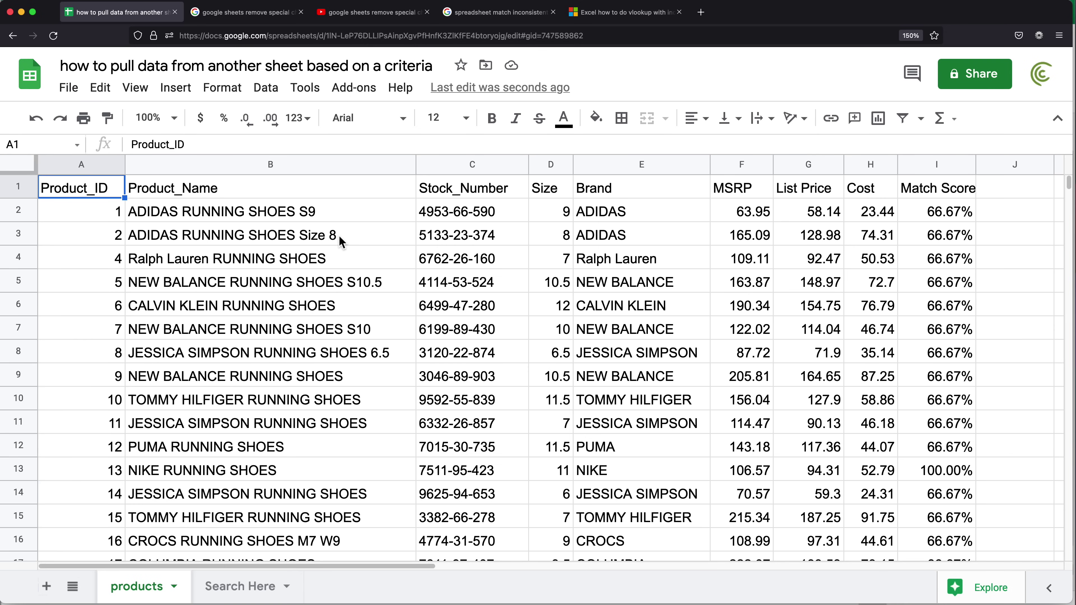
key("super+minus")
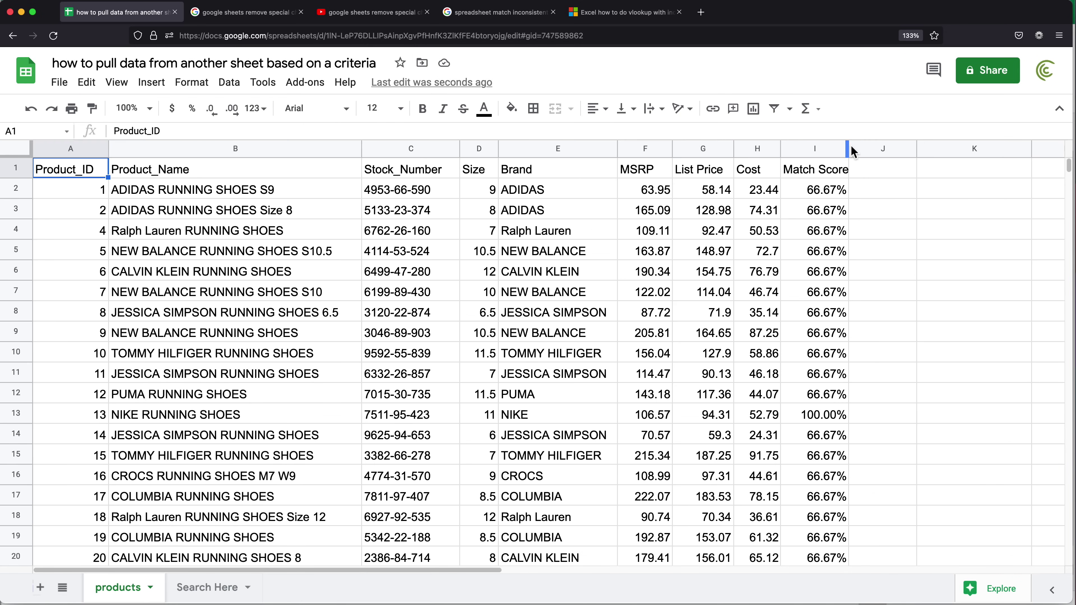
left_click_drag(849, 148, 899, 148)
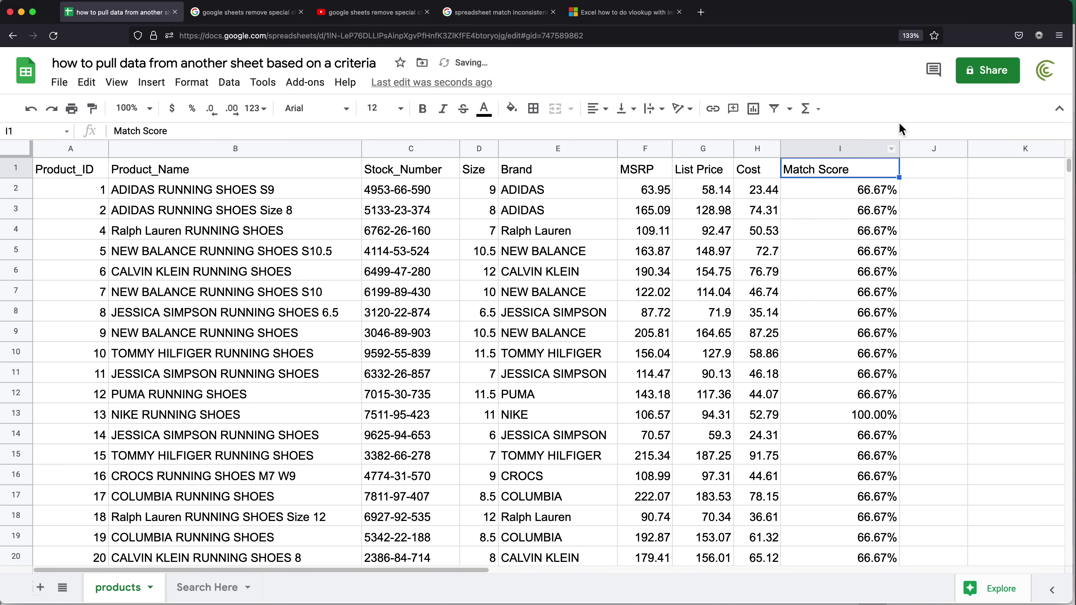
double_click(899, 148)
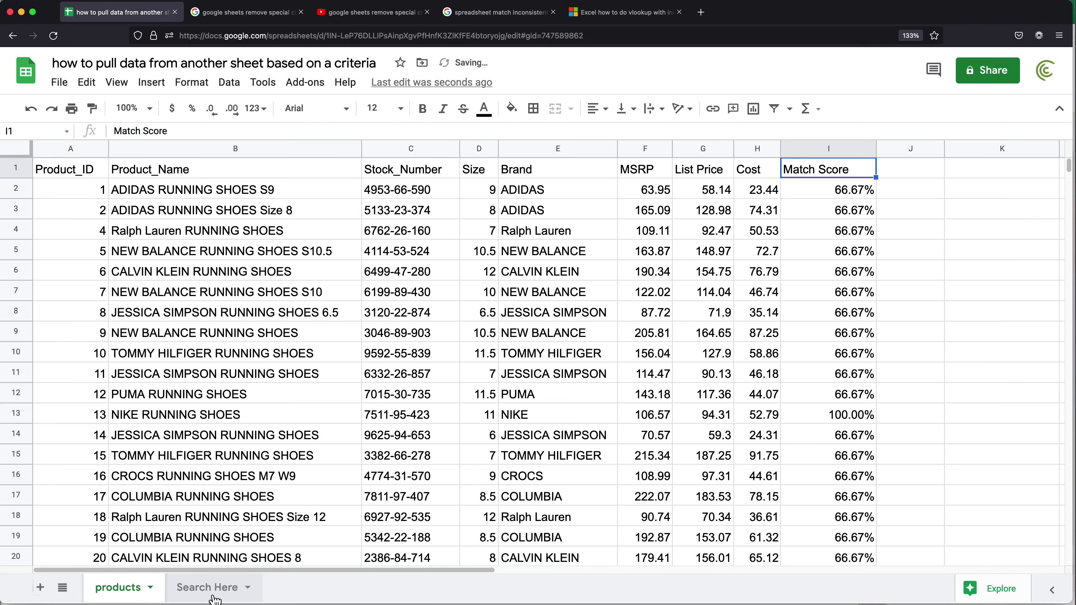
Step: Change the search text in B2 on Search Here to "adidas running shoes" and check the Match Score values in I2:I16 on products
left_click(210, 588)
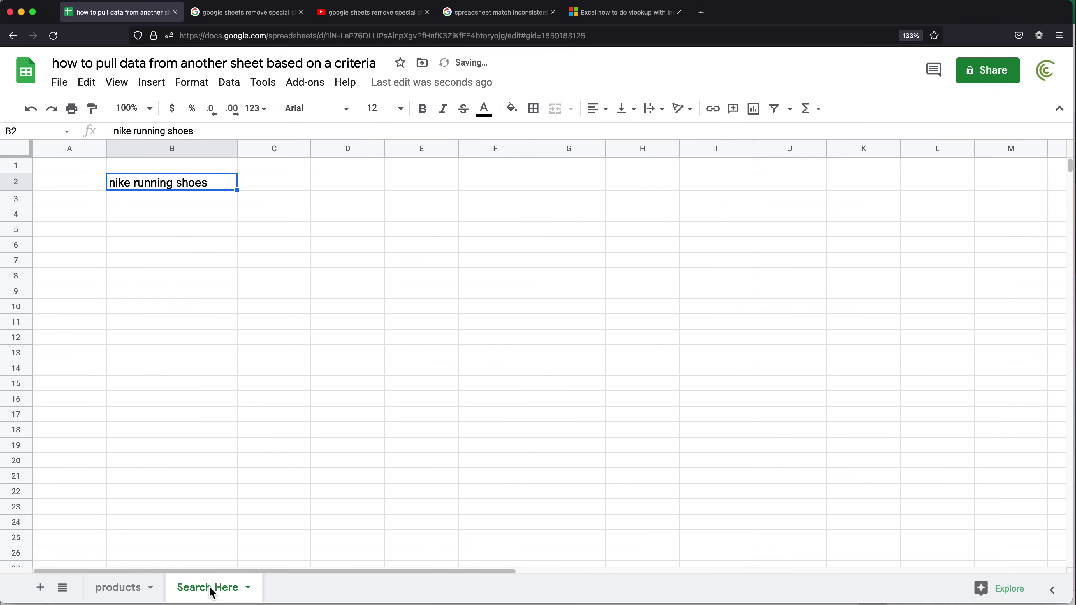
double_click(122, 187)
type("adi")
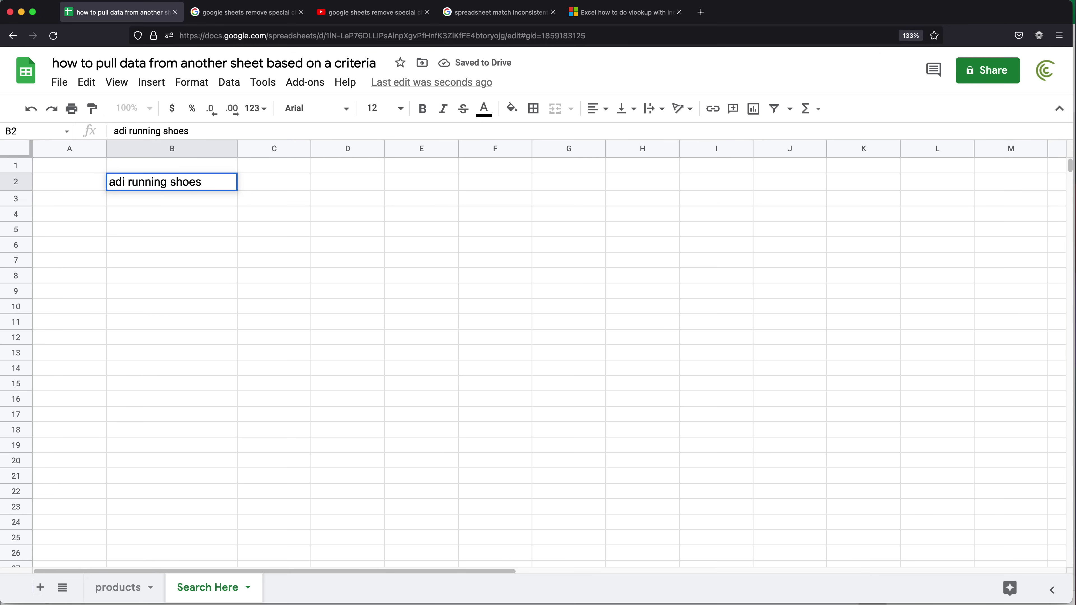
type("das")
key("Return")
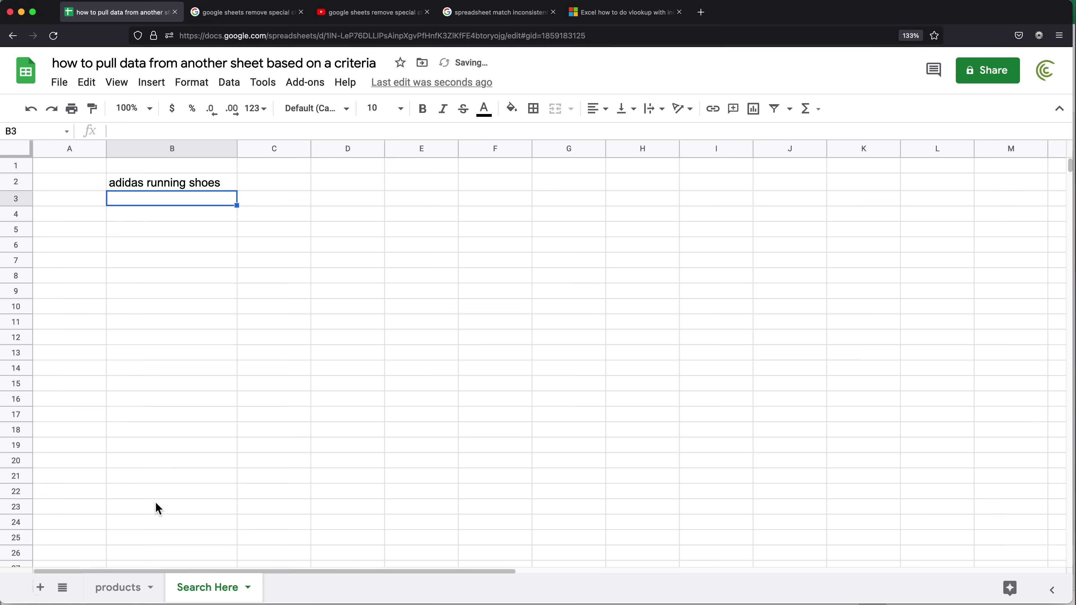
left_click(123, 588)
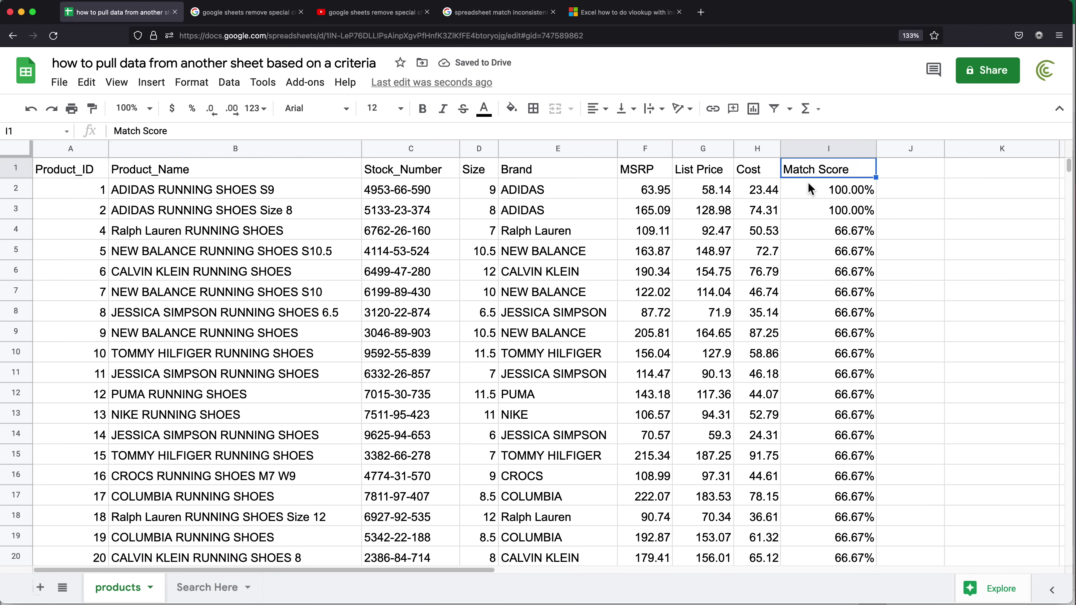
left_click_drag(843, 196, 855, 480)
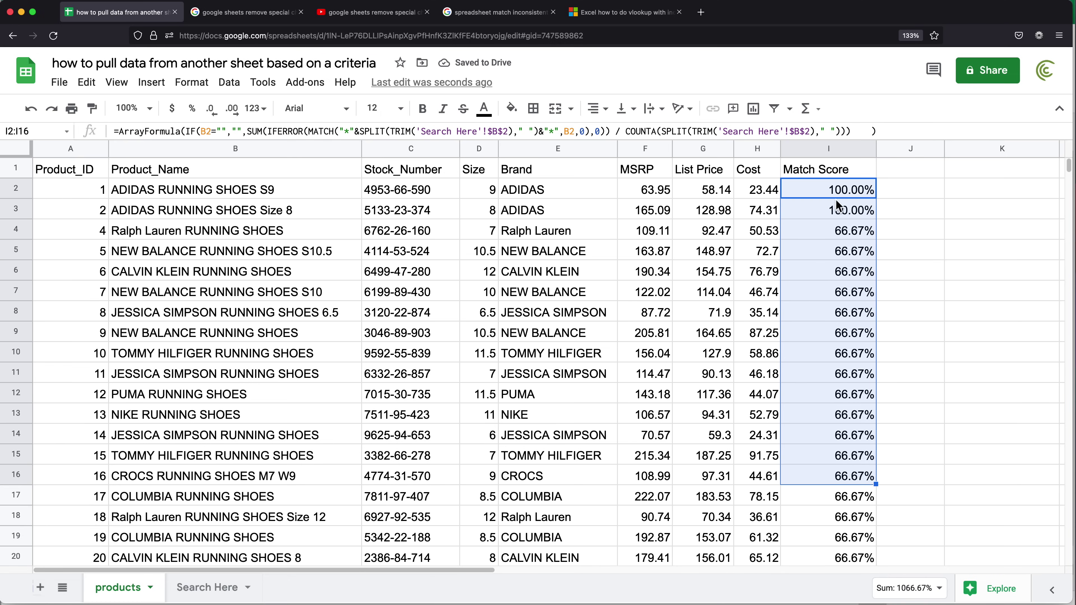
Step: Compare the Match Scores in I2:I3 with the product names in B2:B3 on the products sheet
left_click_drag(839, 192, 838, 207)
left_click_drag(158, 194, 216, 209)
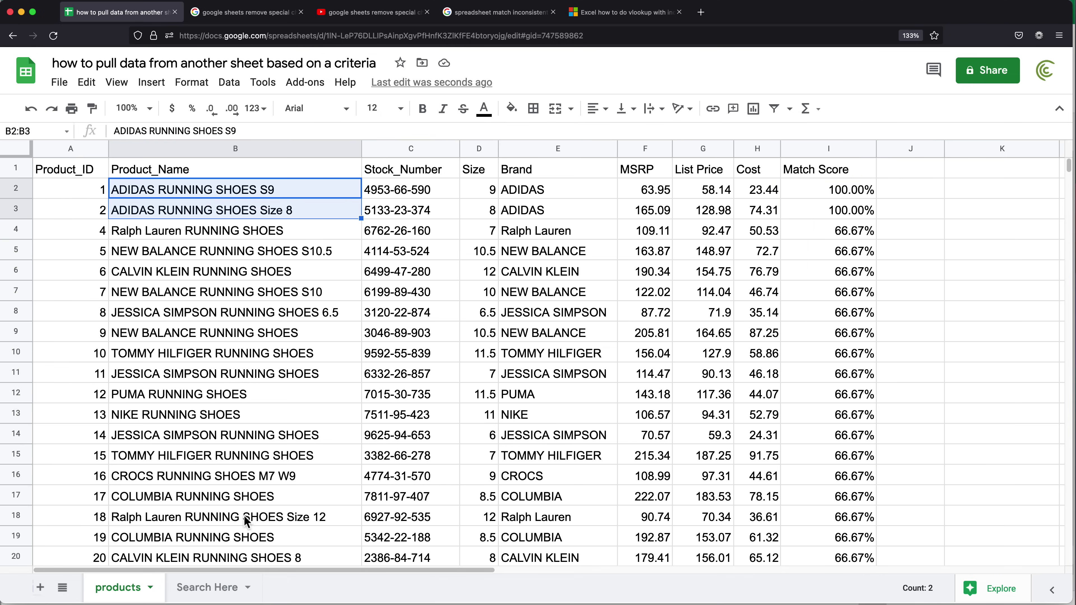
Step: Enter the label "Search:" in A2 on the Search Here sheet, beside the search text
left_click(208, 589)
left_click(67, 170)
key("super+equal")
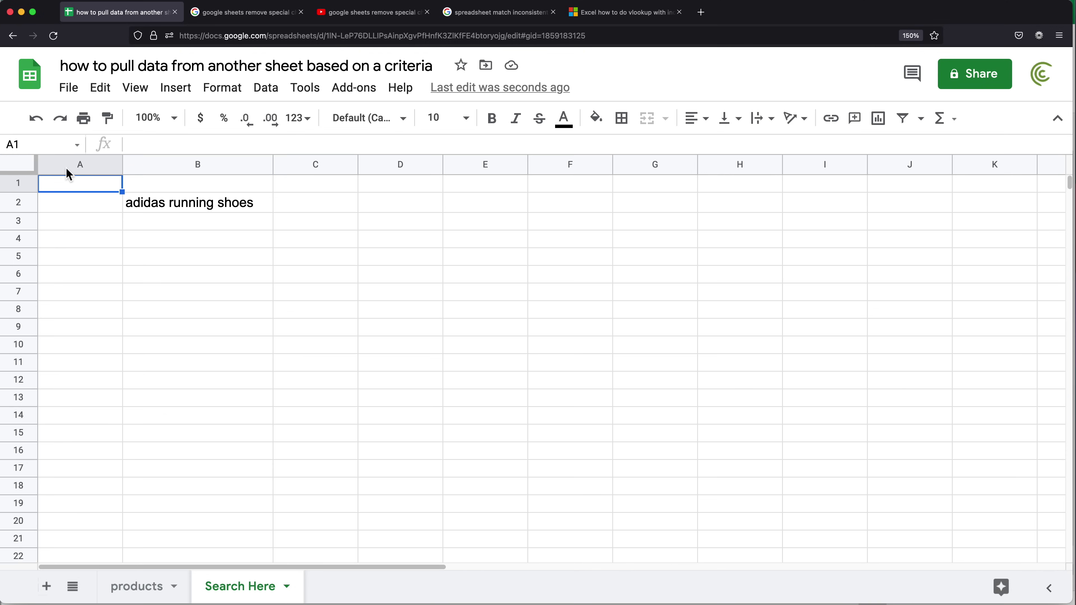
key("super+equal")
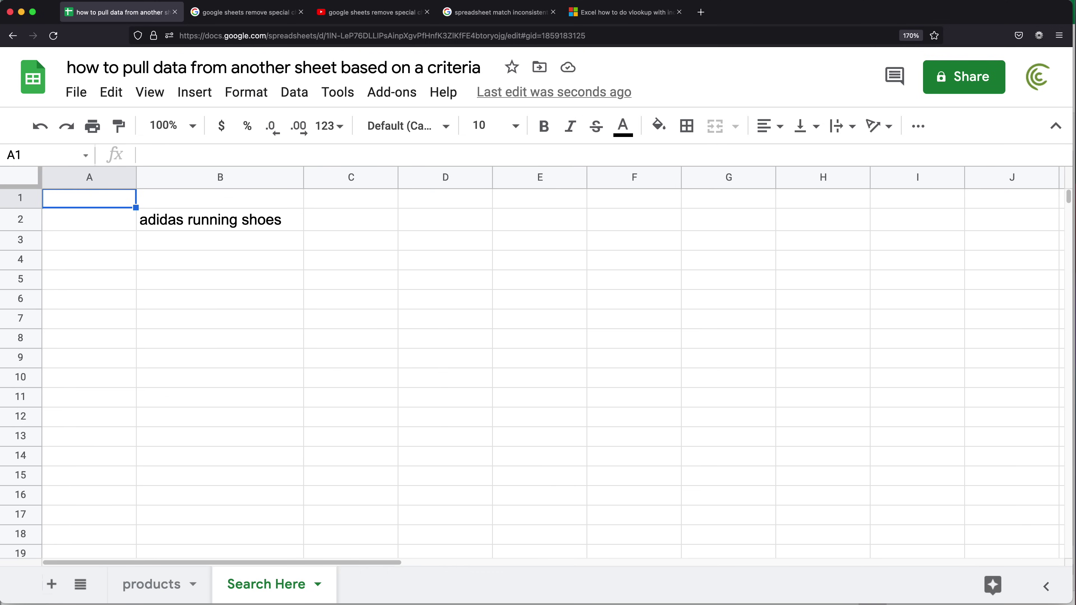
left_click(89, 219)
type("Sear")
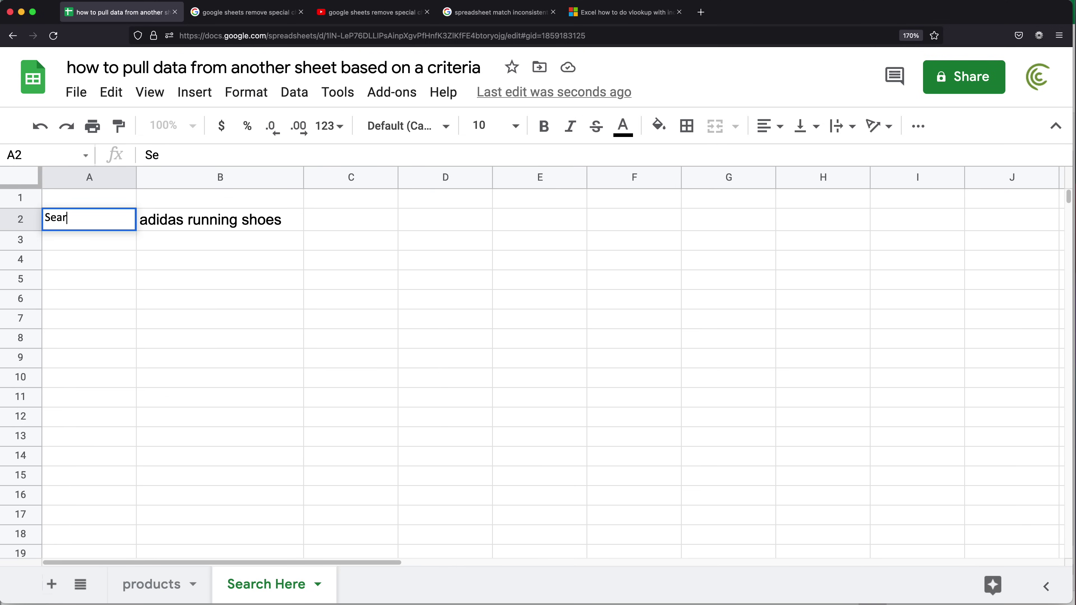
type("ch")
key("Return")
left_click(103, 221)
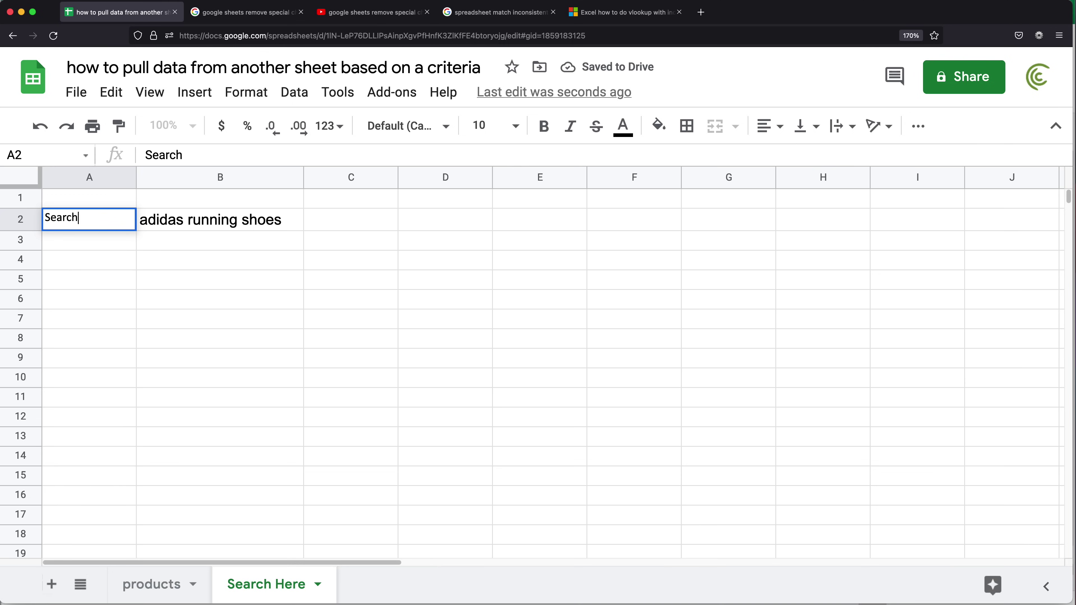
type(":")
key("Return")
Step: Add an outer border around the search text cell B2 on Search Here
left_click(220, 219)
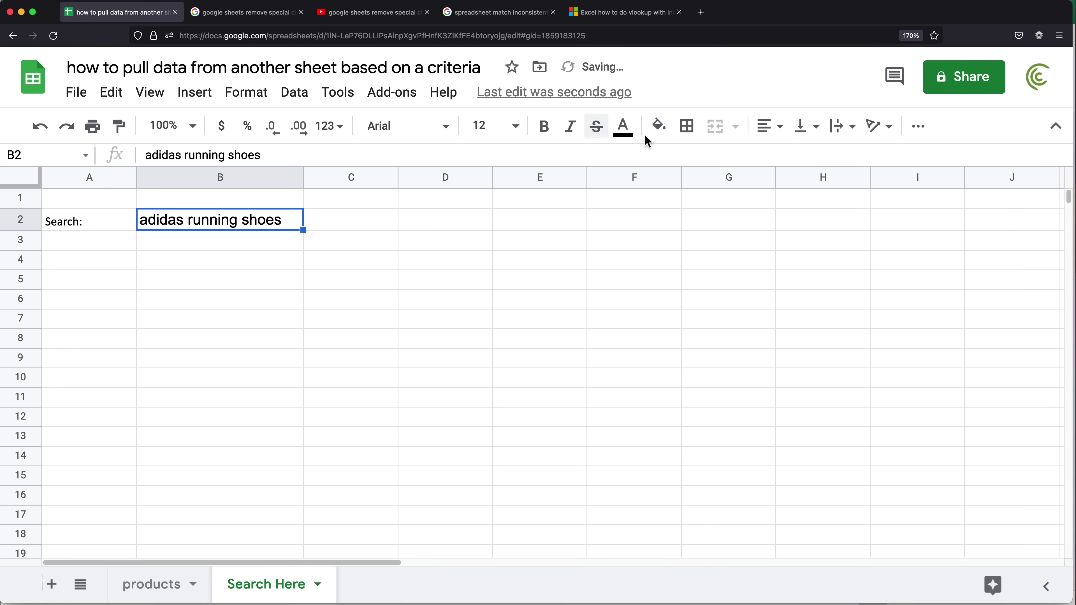
left_click(686, 126)
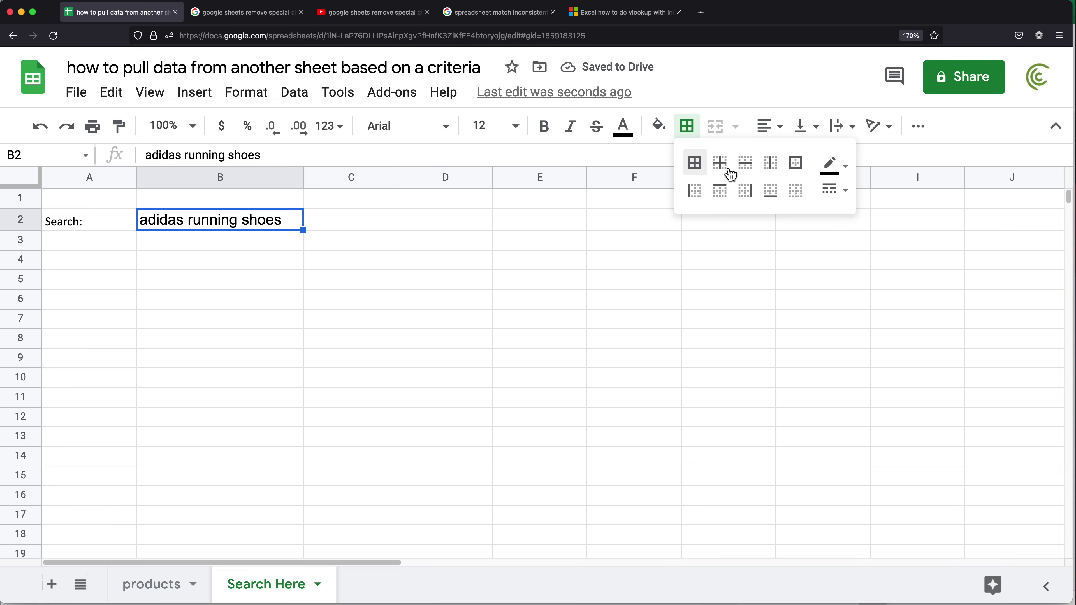
left_click(796, 163)
left_click(439, 282)
left_click(240, 340)
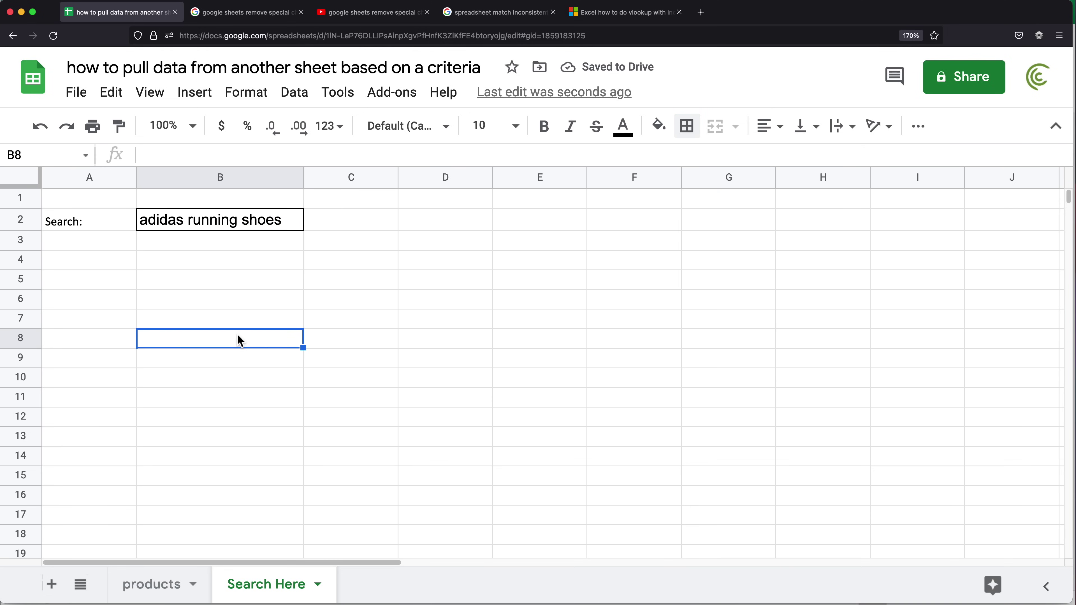
Step: Begin a FILTER formula in A6 on Search Here with products!A2:H, open-ended to the last row, as its range
left_click(187, 225)
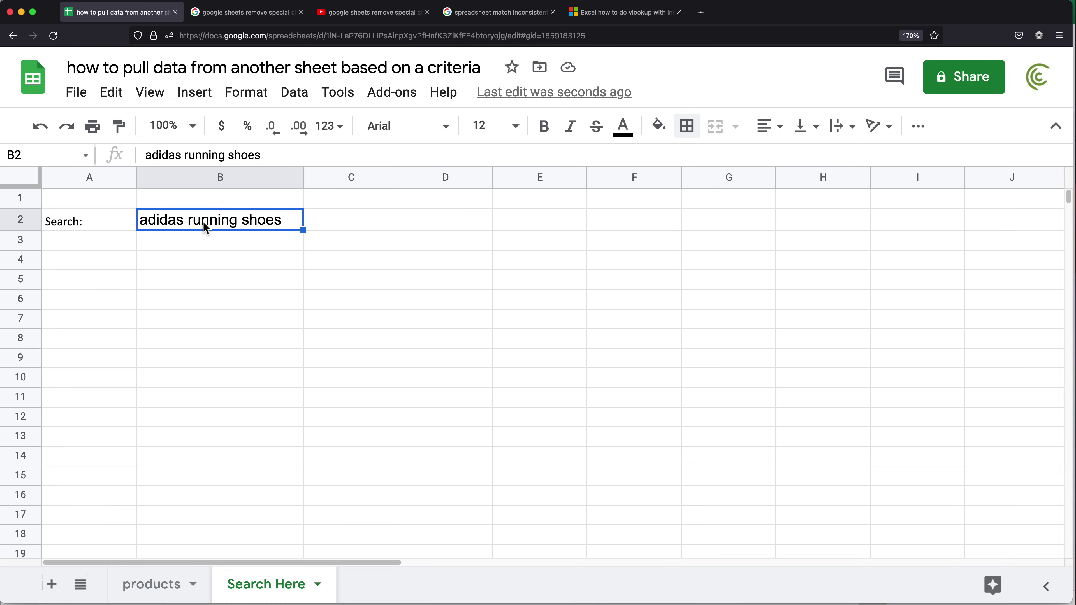
left_click_drag(83, 283, 526, 436)
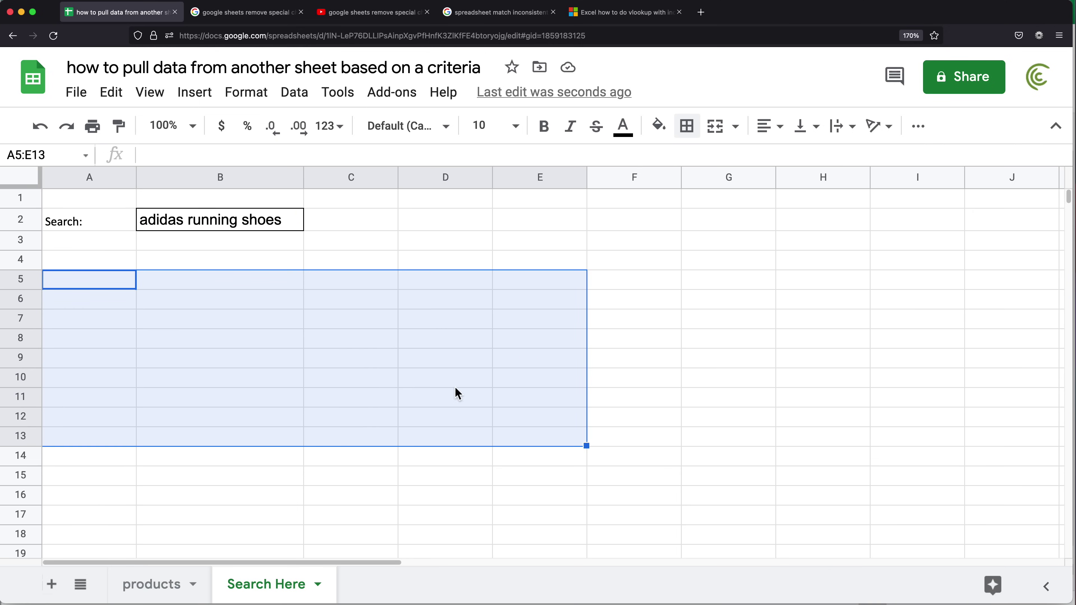
left_click(105, 288)
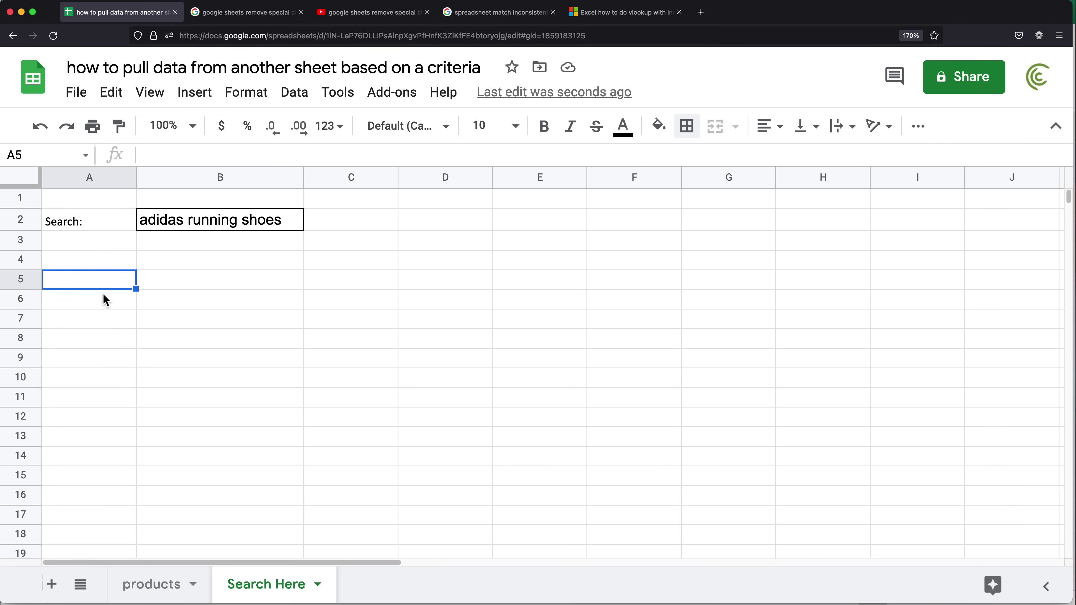
left_click(98, 294)
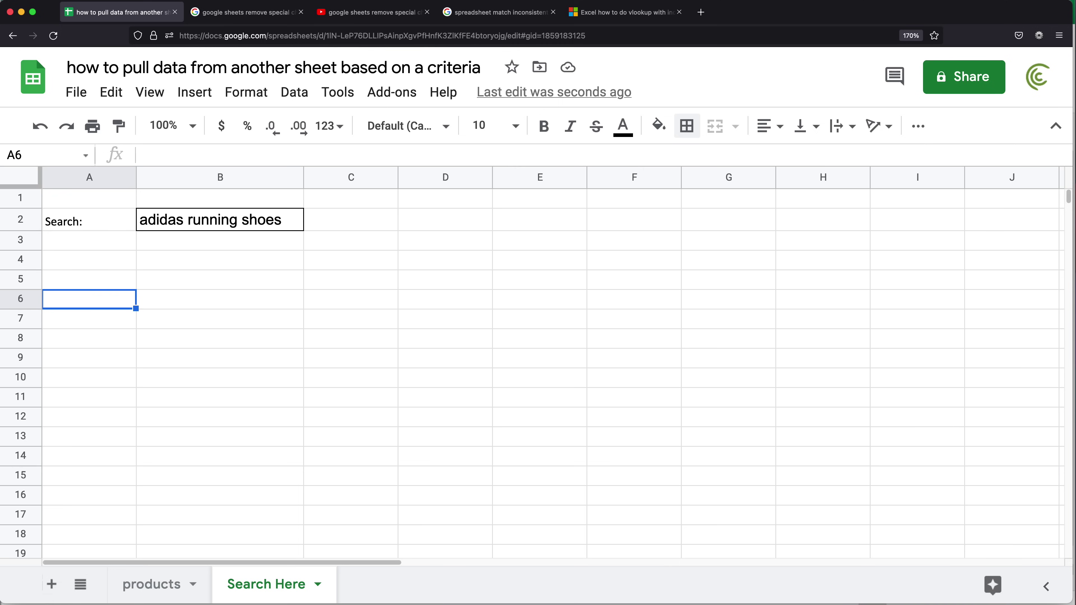
type("=FILTER(")
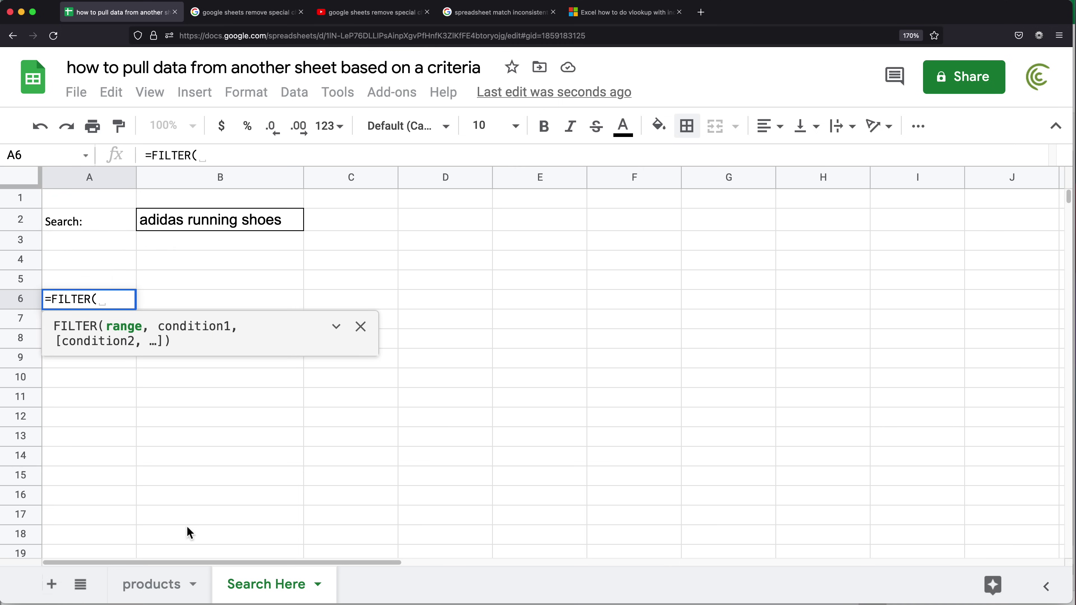
left_click(155, 587)
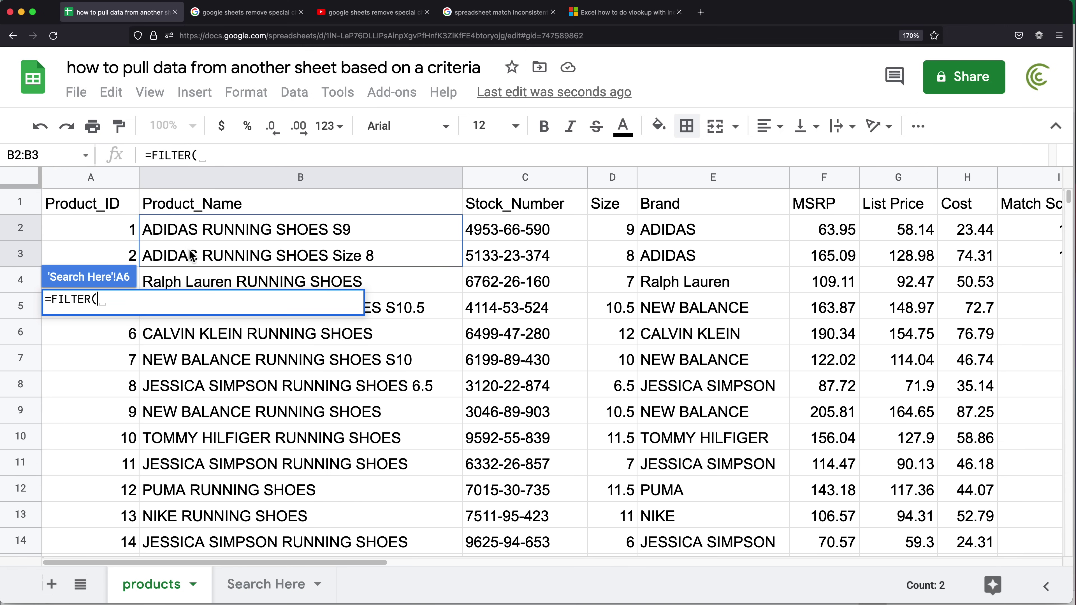
left_click_drag(72, 227, 975, 388)
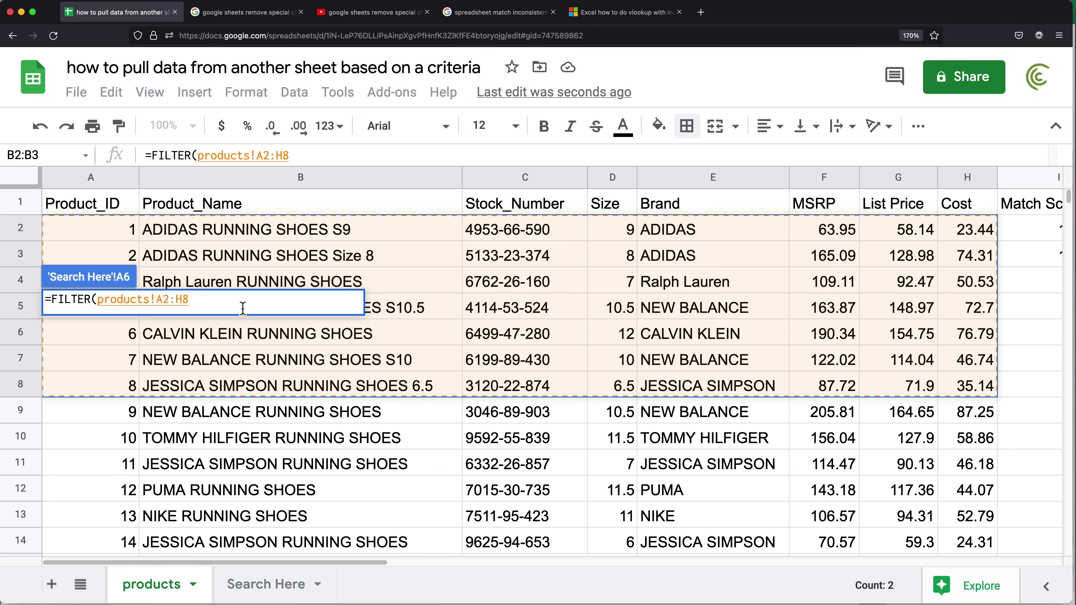
key("BackSpace")
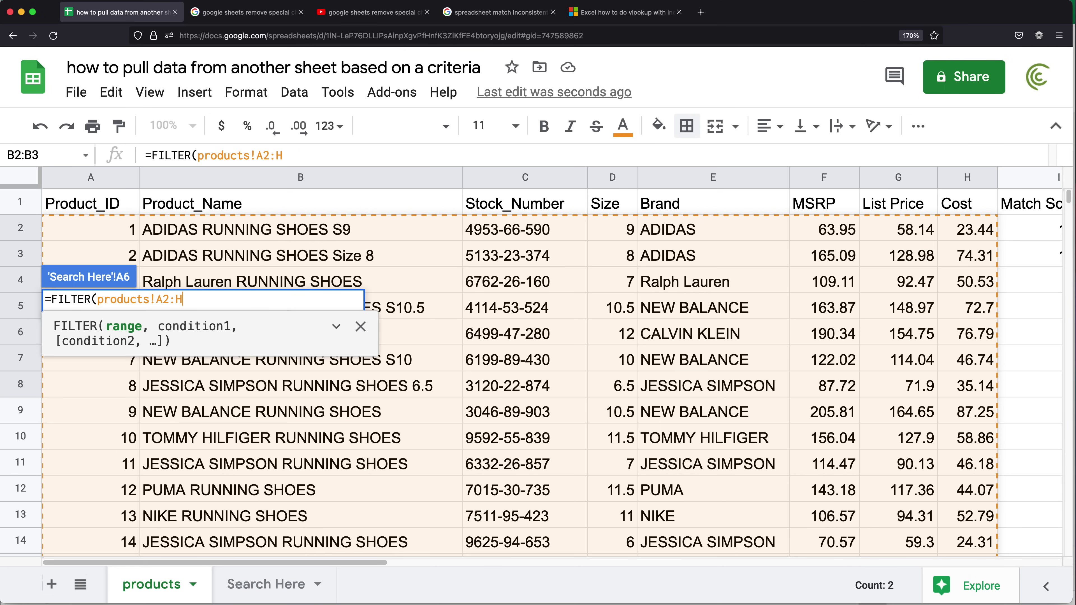
type(",")
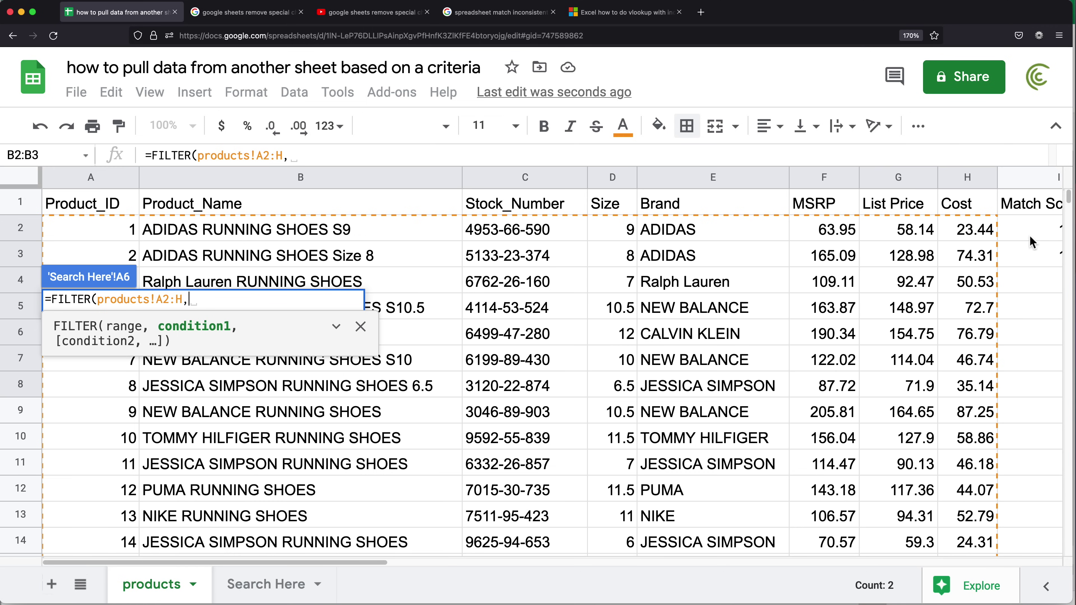
Step: Add products!I2:I>0 as the first condition of the FILTER formula, using the open-ended Match Score column
left_click_drag(1029, 225, 1031, 361)
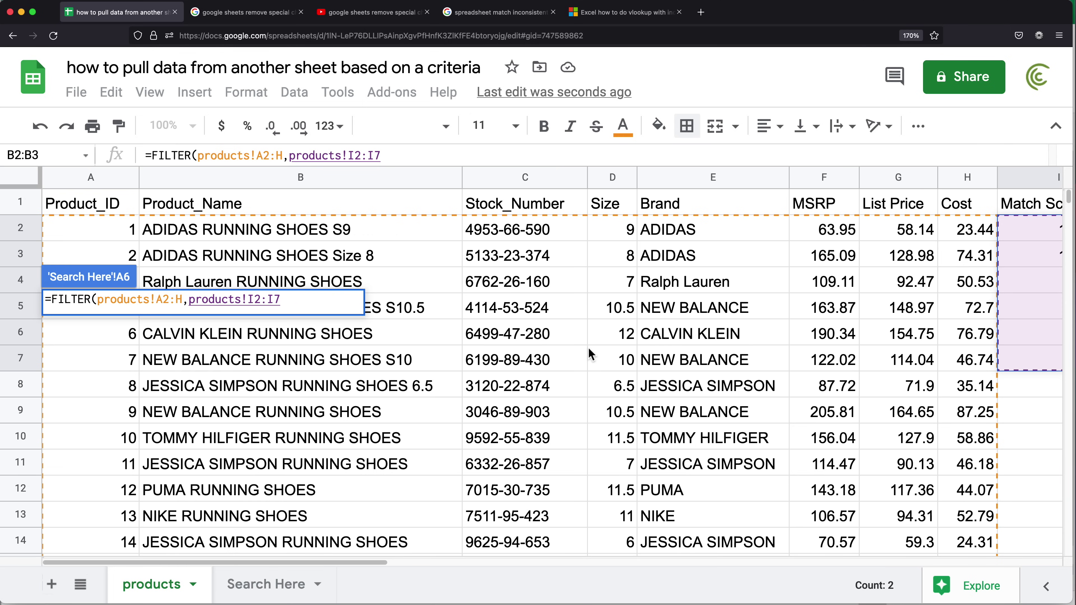
key("BackSpace")
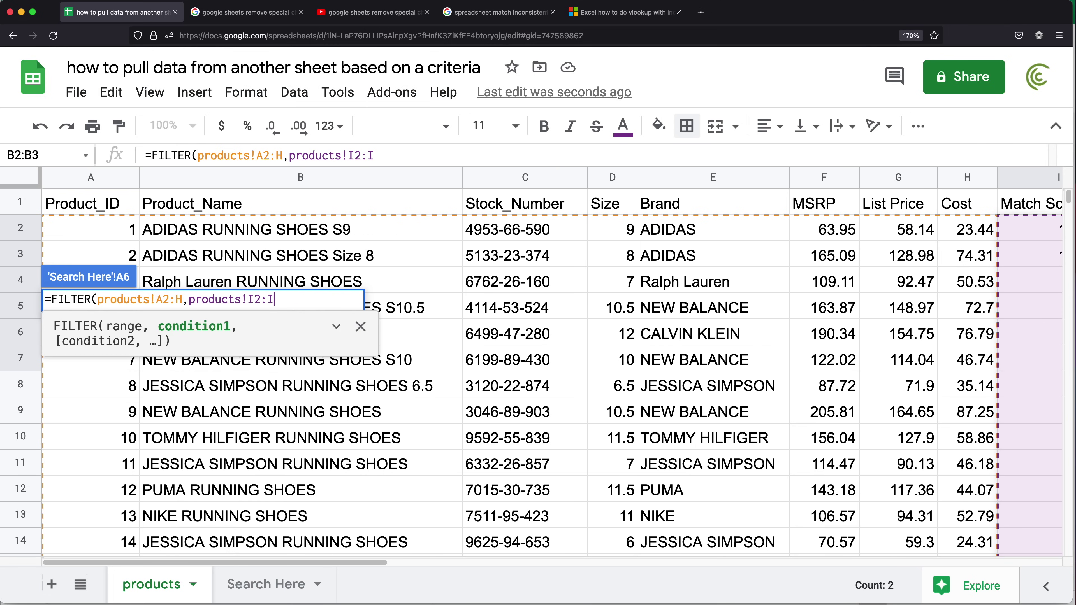
left_click_drag(384, 563, 455, 564)
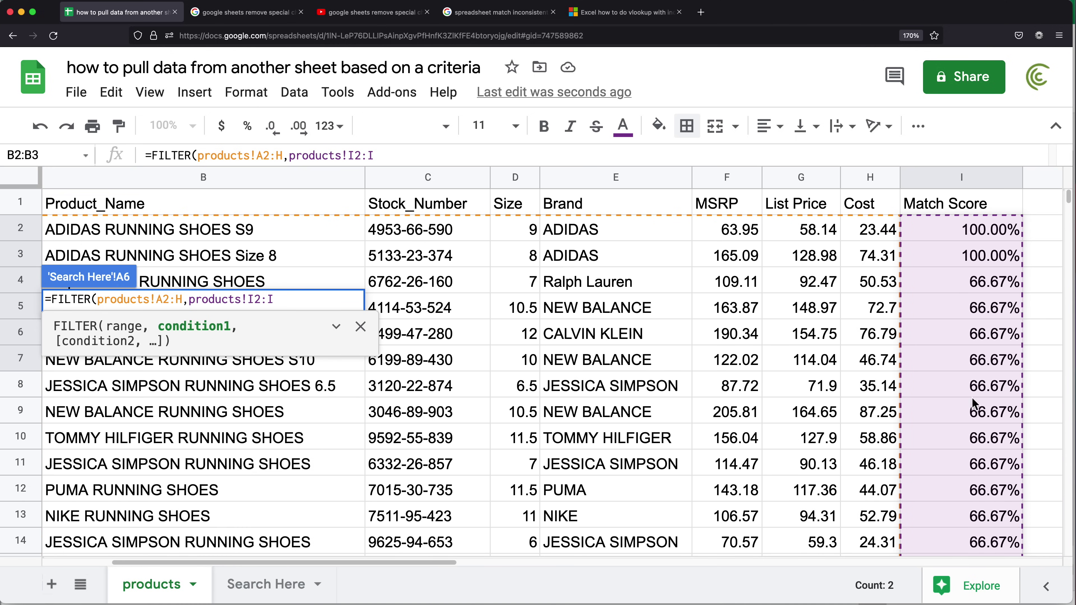
left_click_drag(378, 563, 402, 564)
scroll(920, 385, "down", 8)
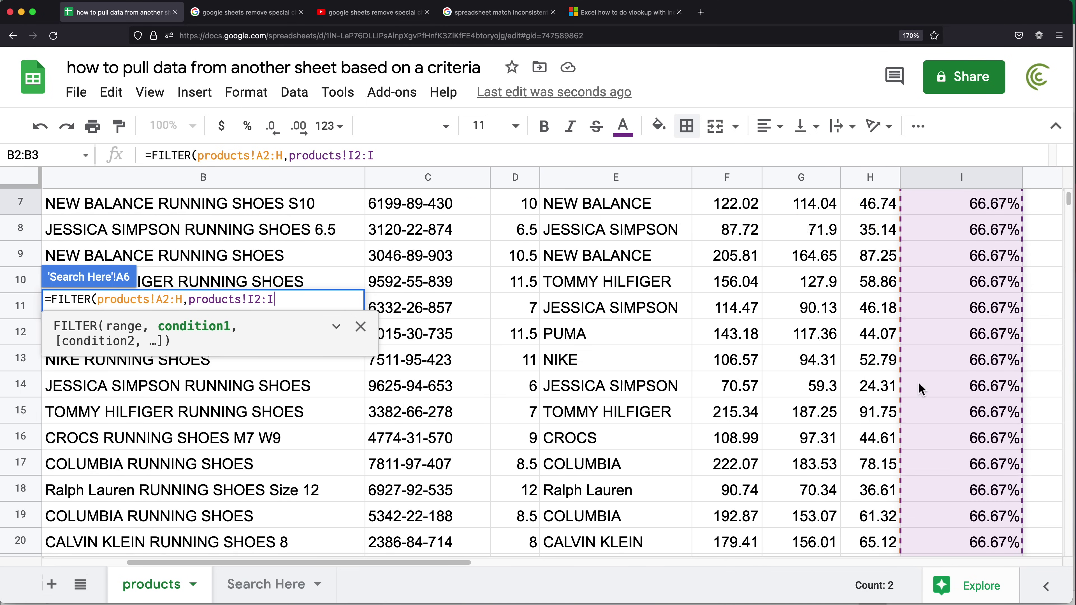
scroll(930, 379, "up", 3)
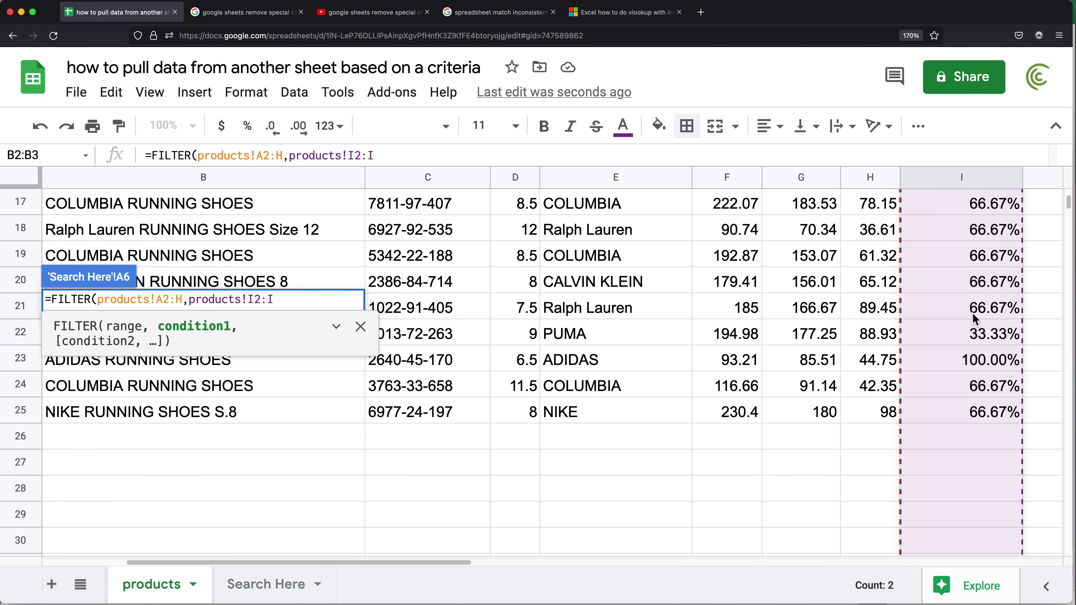
scroll(973, 318, "up", 6)
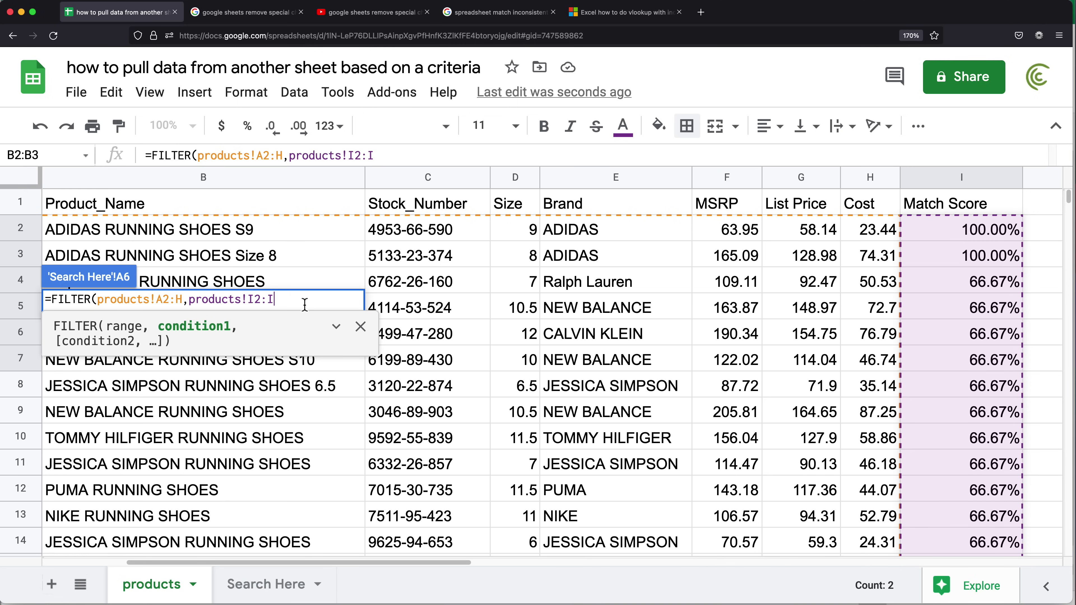
type(">")
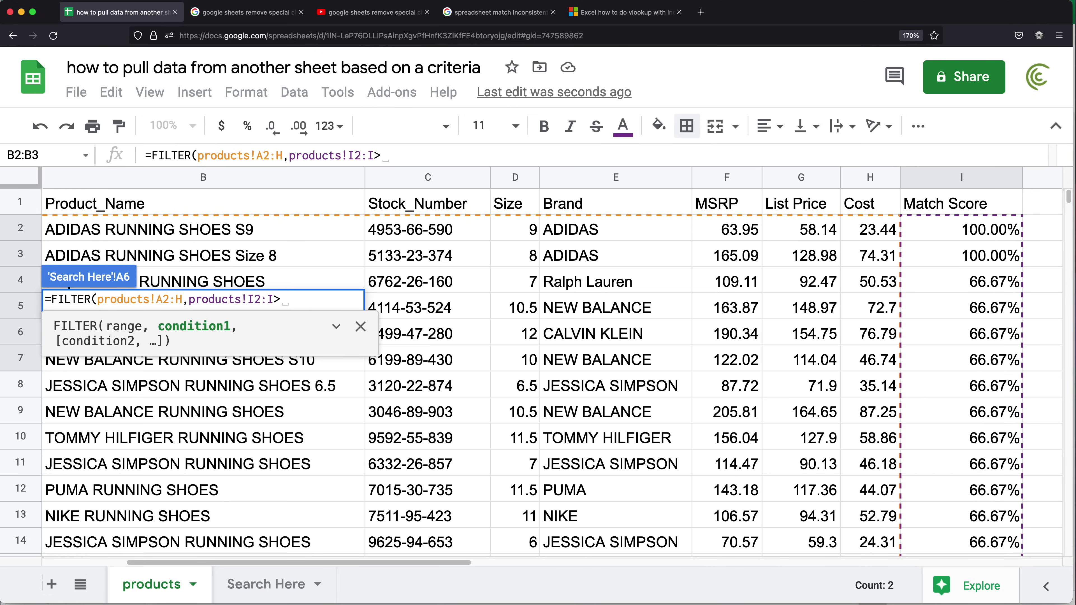
type("0,")
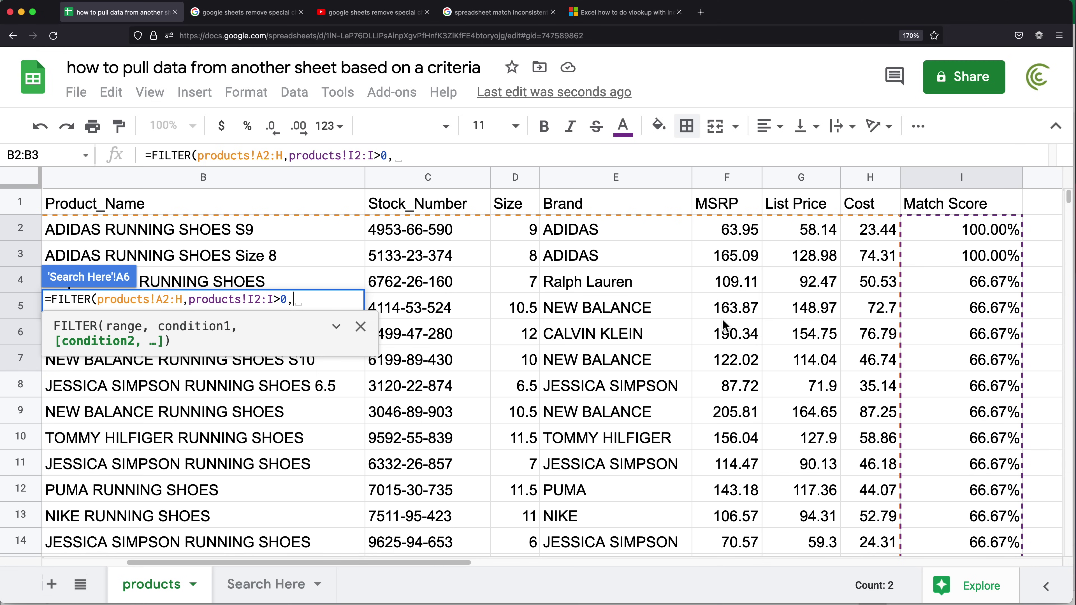
Step: Add products!I2:I>=75% as the second condition and complete the FILTER formula in A6 on Search Here
left_click_drag(970, 234, 971, 400)
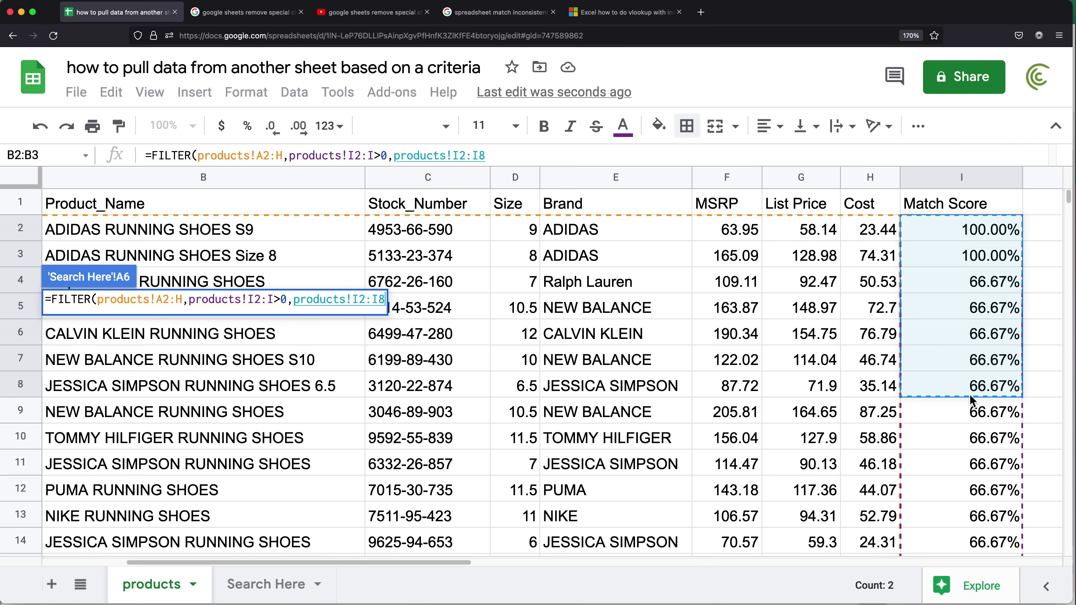
key("BackSpace")
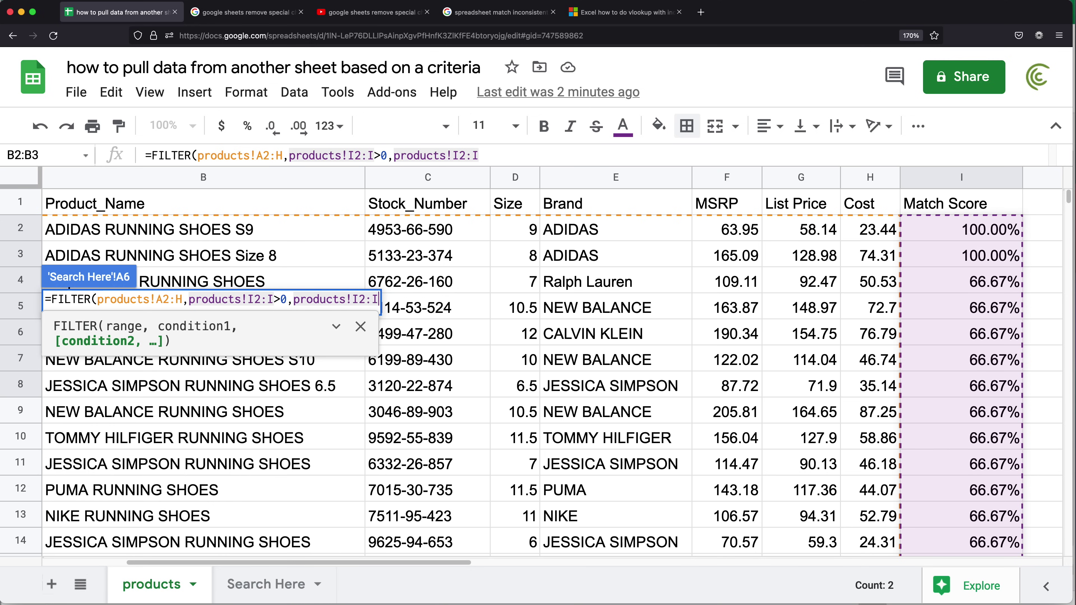
type(">")
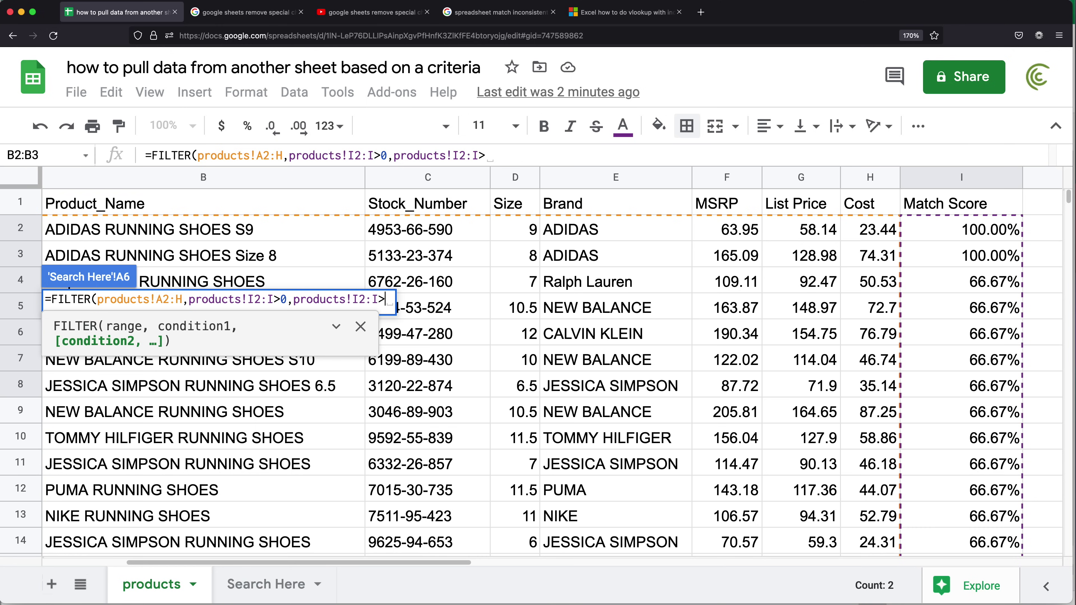
type("75")
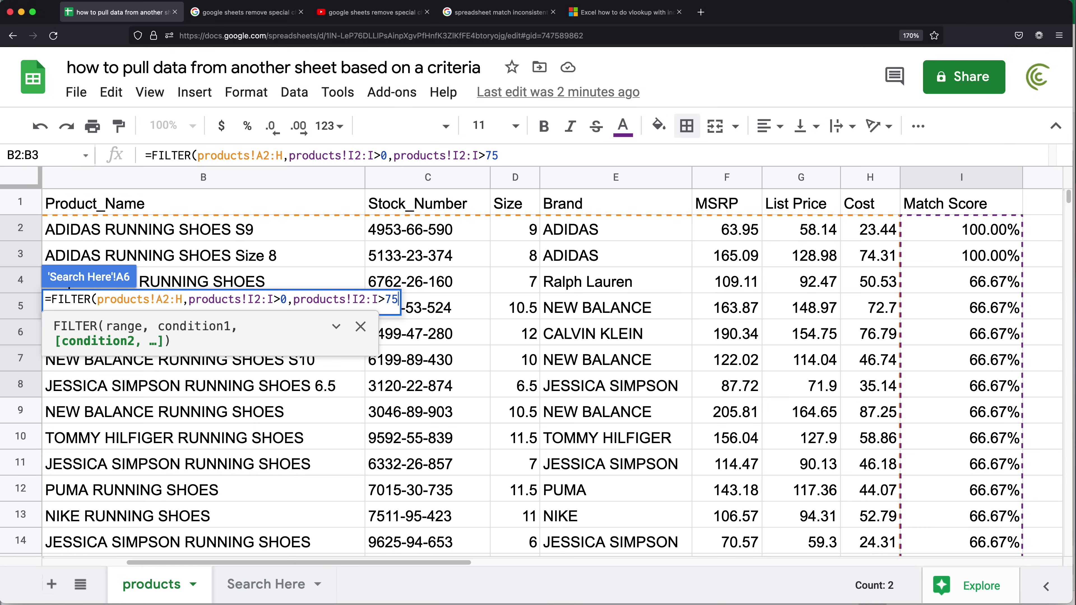
type("%")
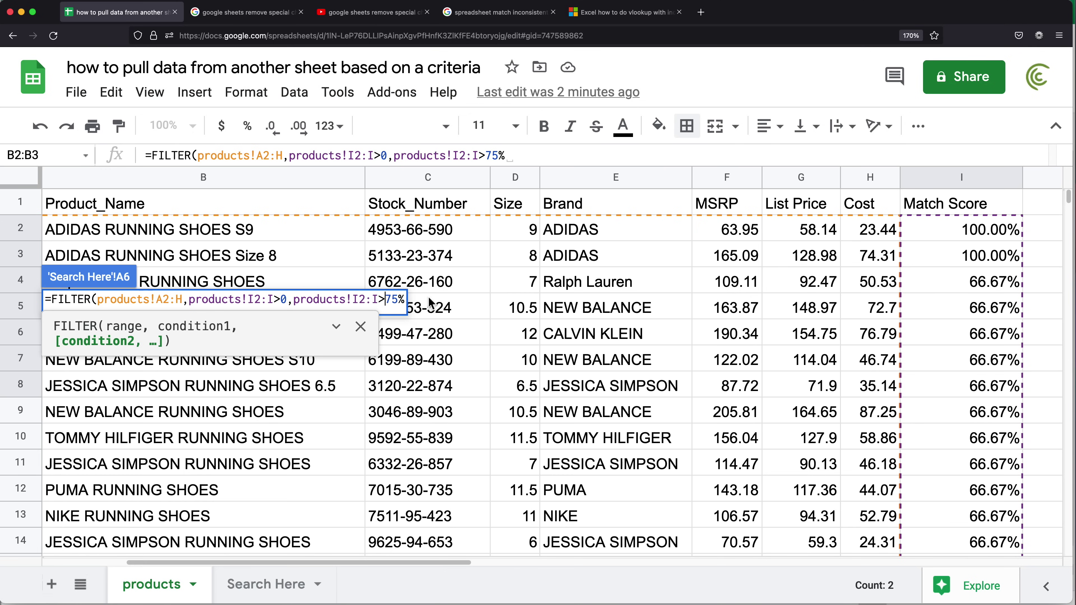
key("Left")
key("Left")
key("Left")
type("=")
key("End")
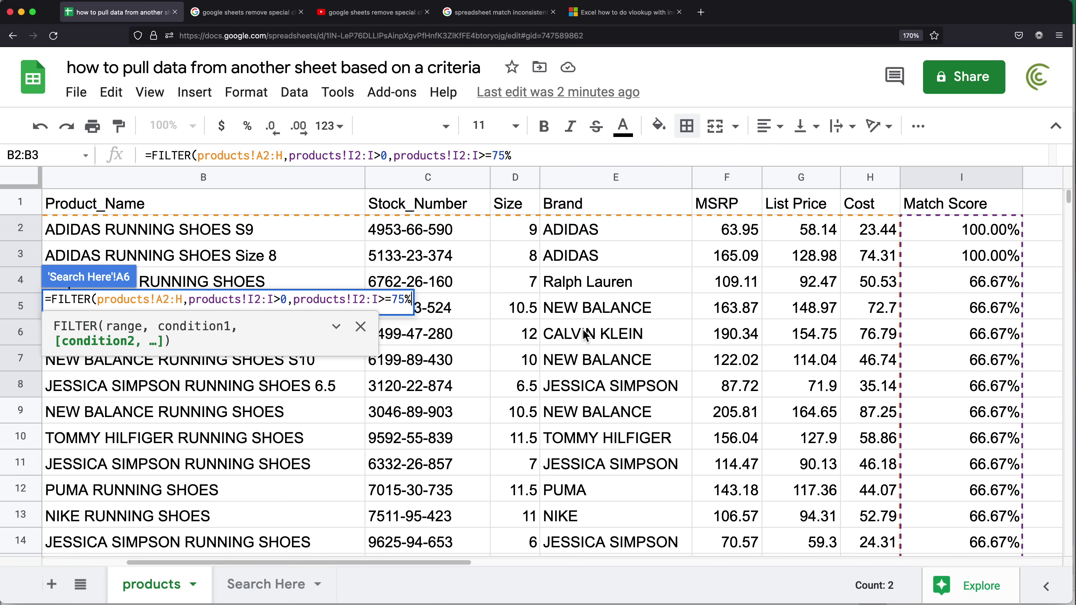
type(")")
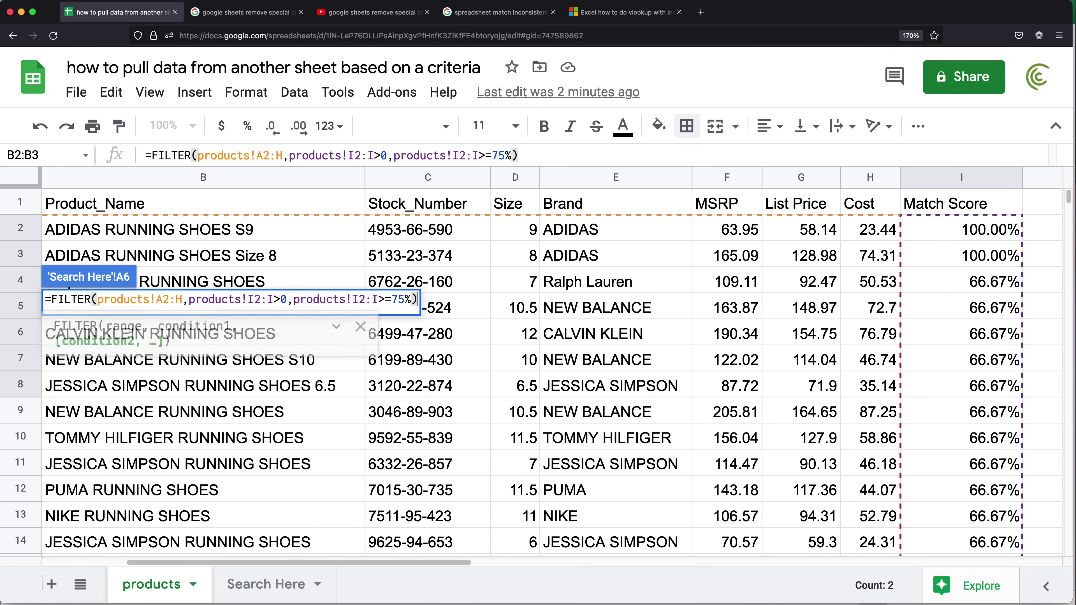
key("Return")
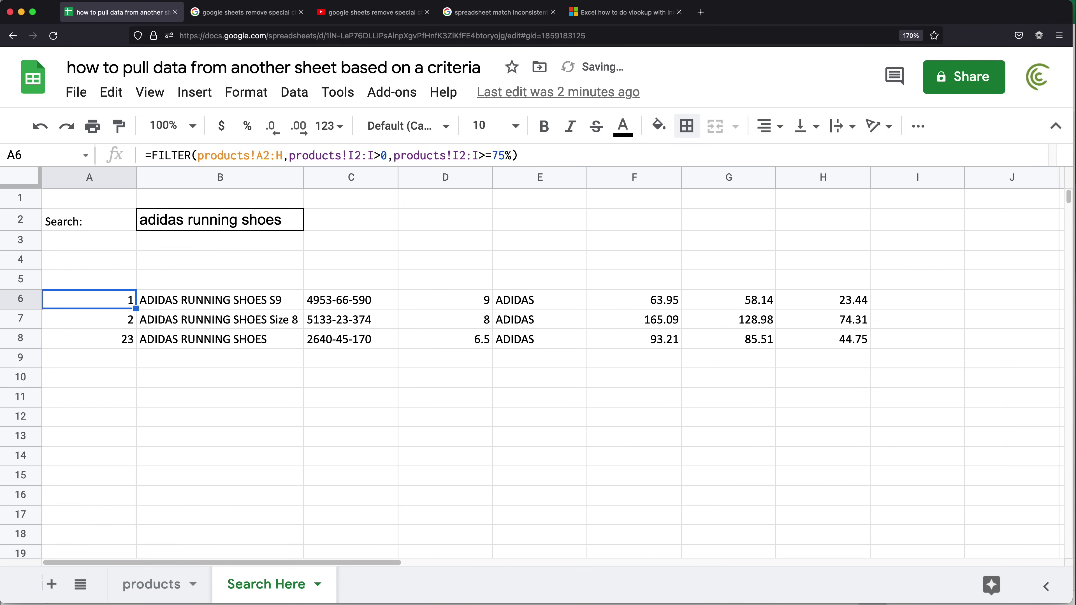
Step: Check the filtered rows in A6:H8 on Search Here against the Match Score in I2 on products
left_click_drag(109, 312, 806, 345)
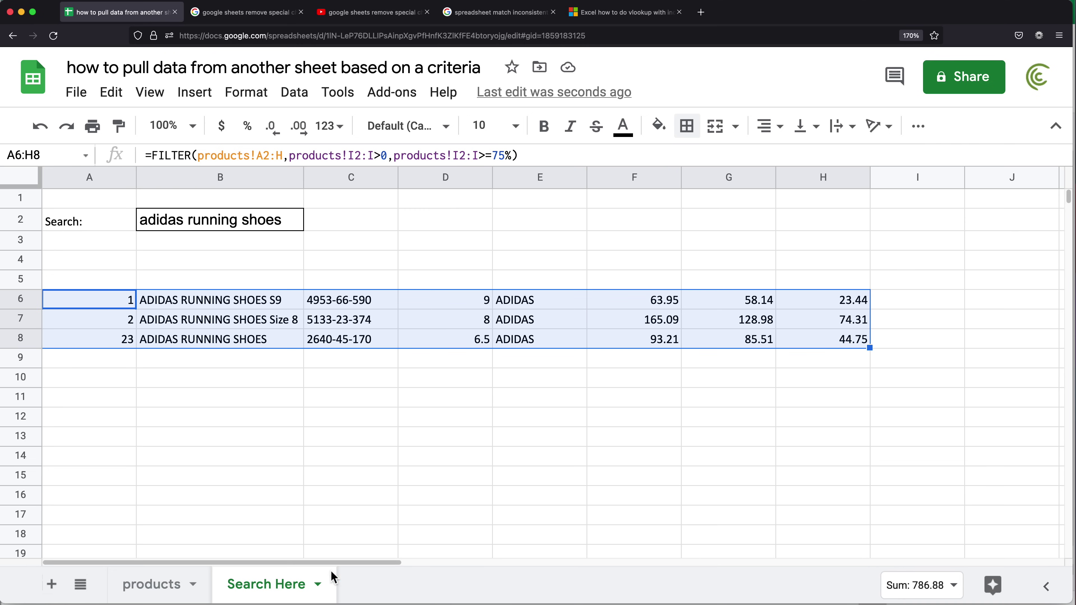
left_click(154, 584)
left_click(994, 238)
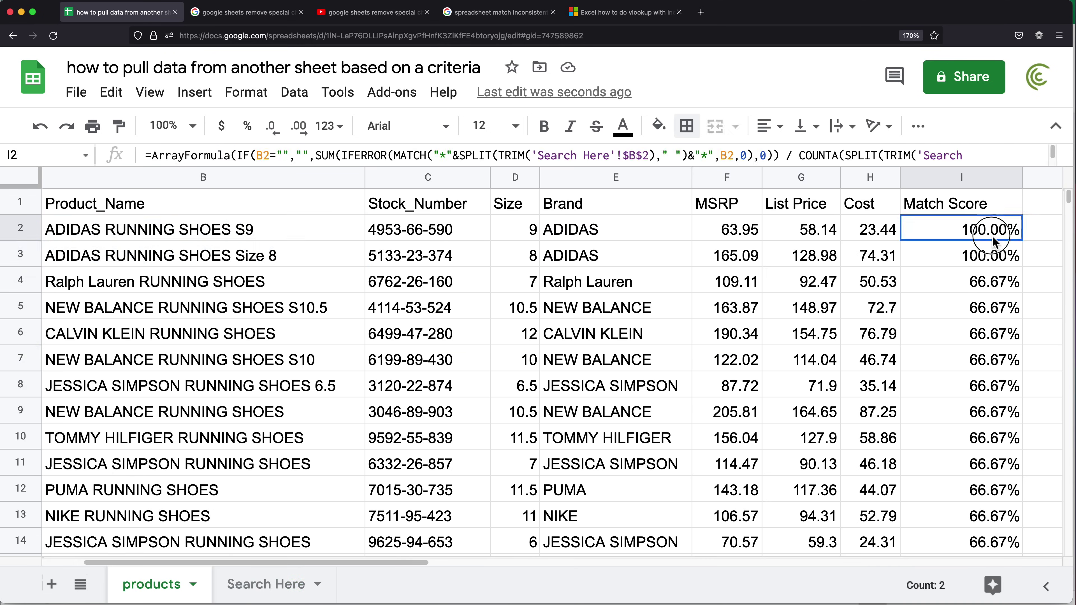
Step: Check the Match Score column on products for the ADIDAS rows, including I2:I3 and I23
left_click_drag(994, 241, 994, 257)
scroll(994, 377, "down", 5)
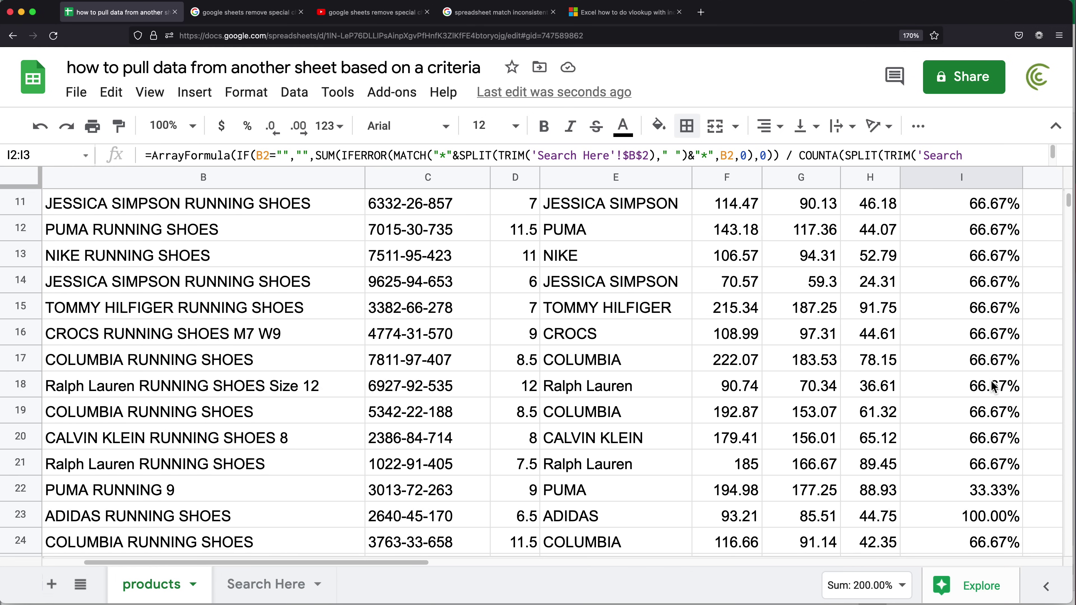
scroll(993, 386, "down", 2)
left_click(970, 441)
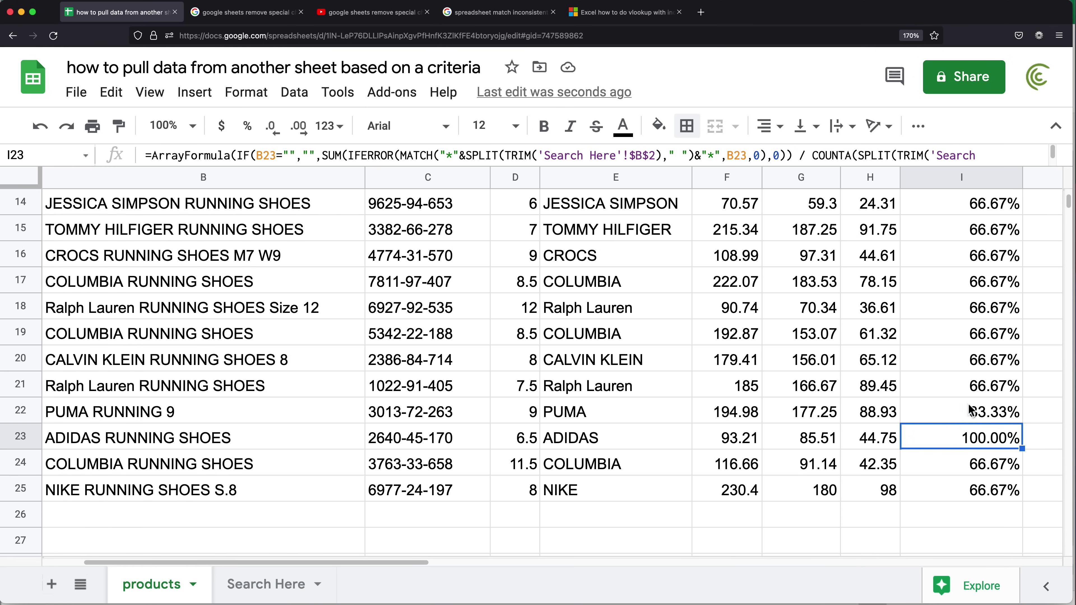
scroll(940, 352, "up", 5)
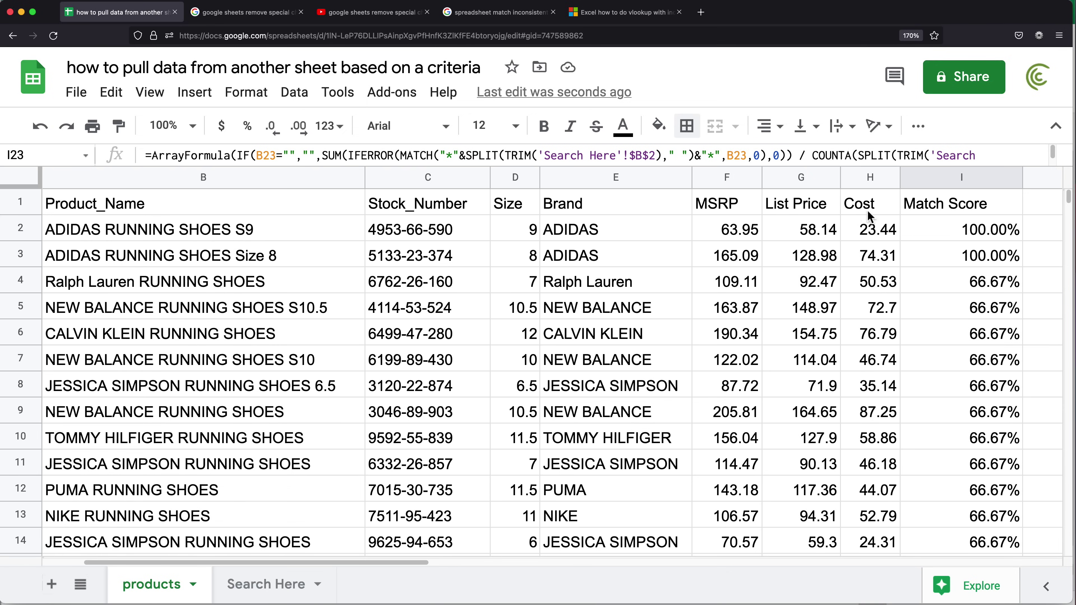
Step: Copy the Product_Name to Cost headers in B1:H1 on products to A5 on Search Here
left_click_drag(867, 216, 96, 212)
key("ctrl+c")
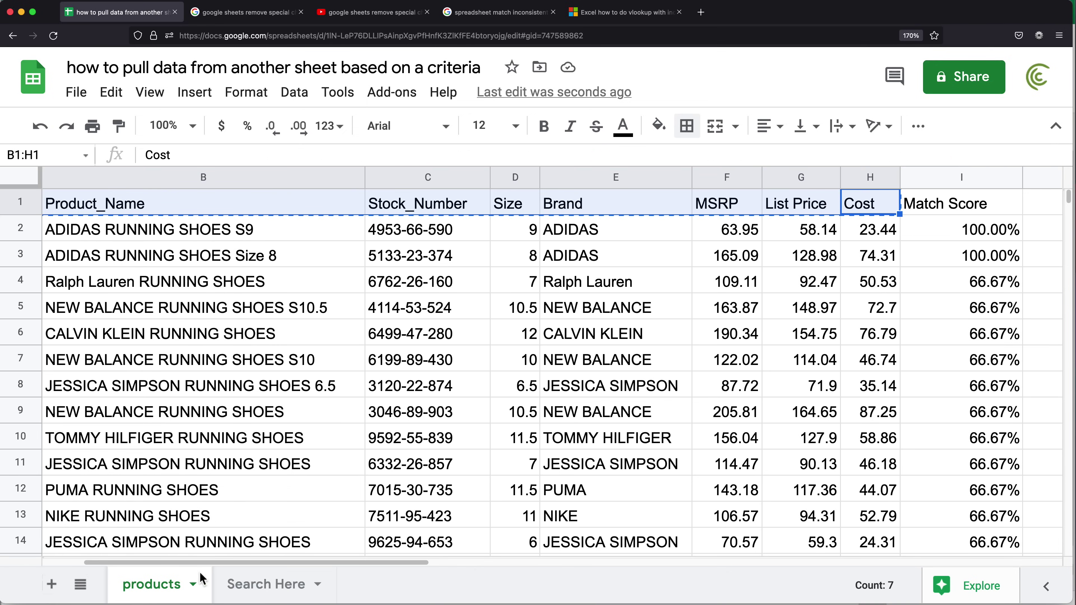
left_click(255, 584)
left_click(116, 288)
key("ctrl+v")
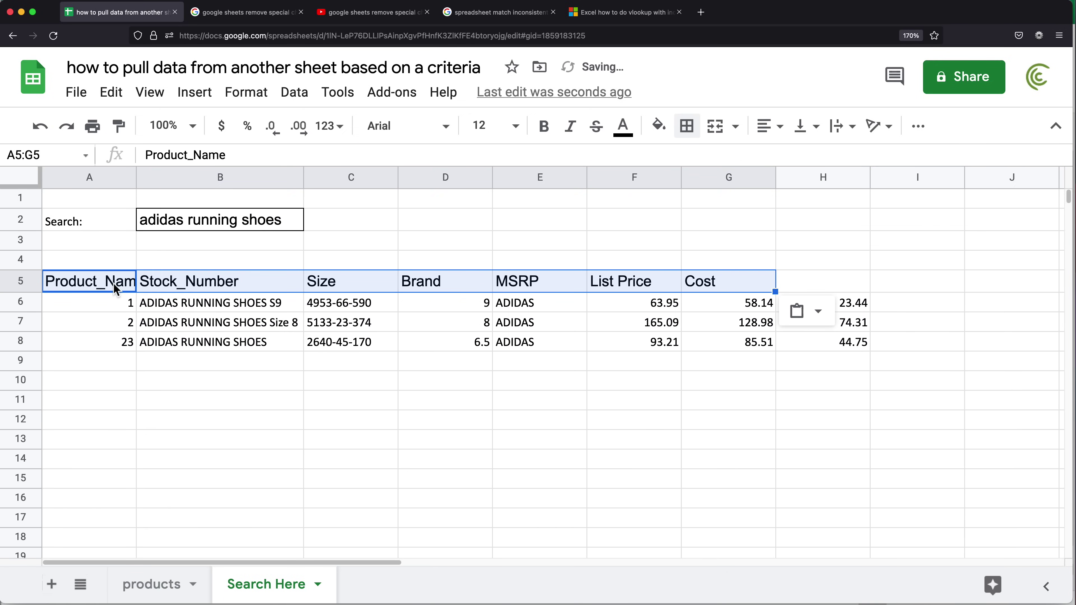
Step: Copy the Product_ID to Cost headers in A1:H1 on products to A5 on Search Here, replacing the existing headers
left_click(149, 585)
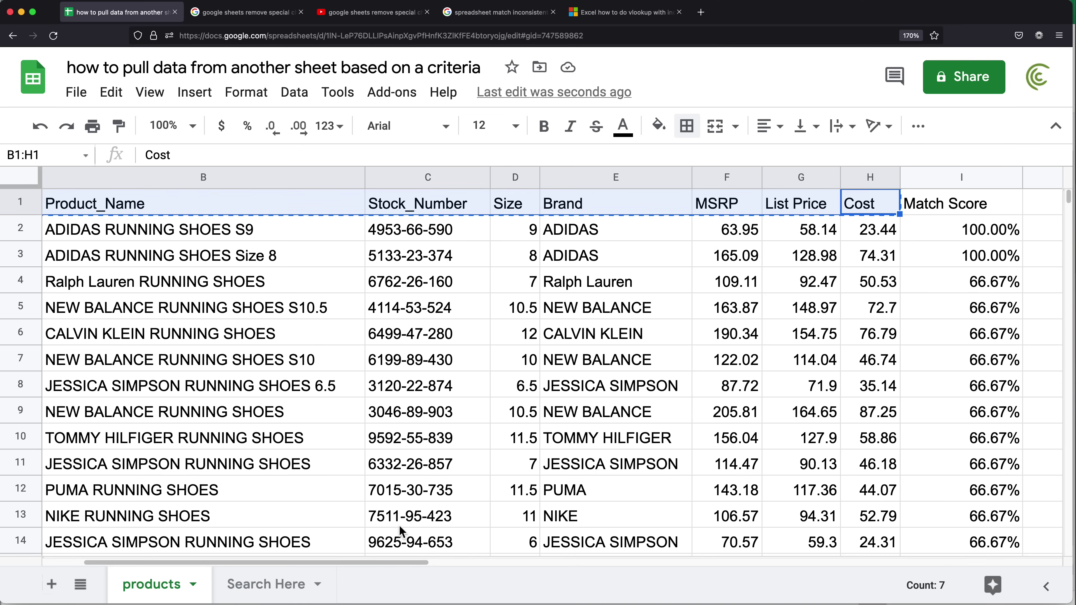
left_click_drag(392, 564, 314, 568)
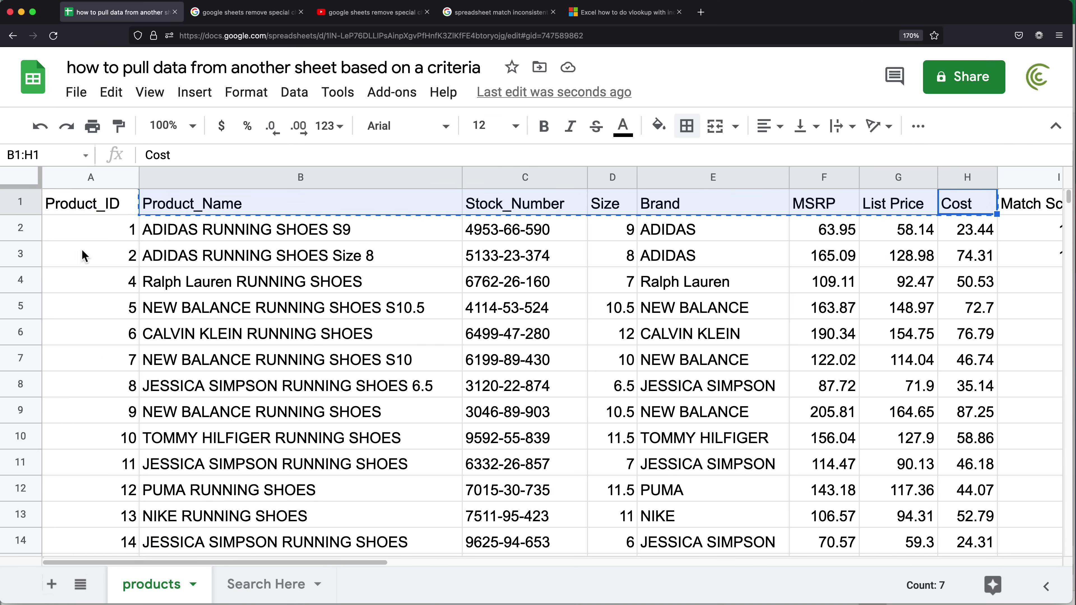
left_click_drag(107, 202, 973, 214)
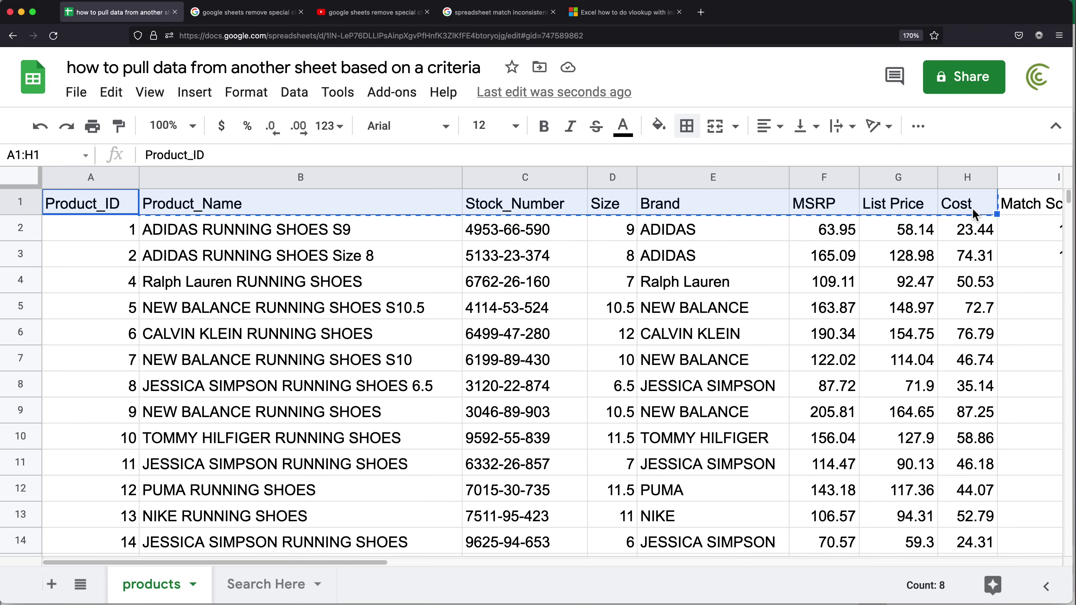
left_click(259, 583)
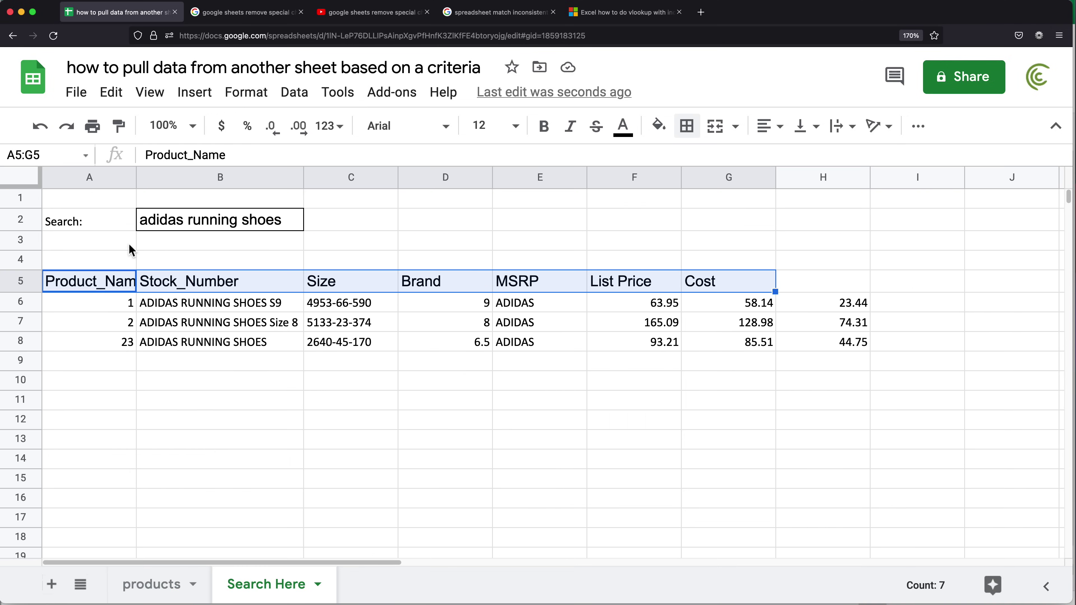
left_click(87, 289)
key("super+v")
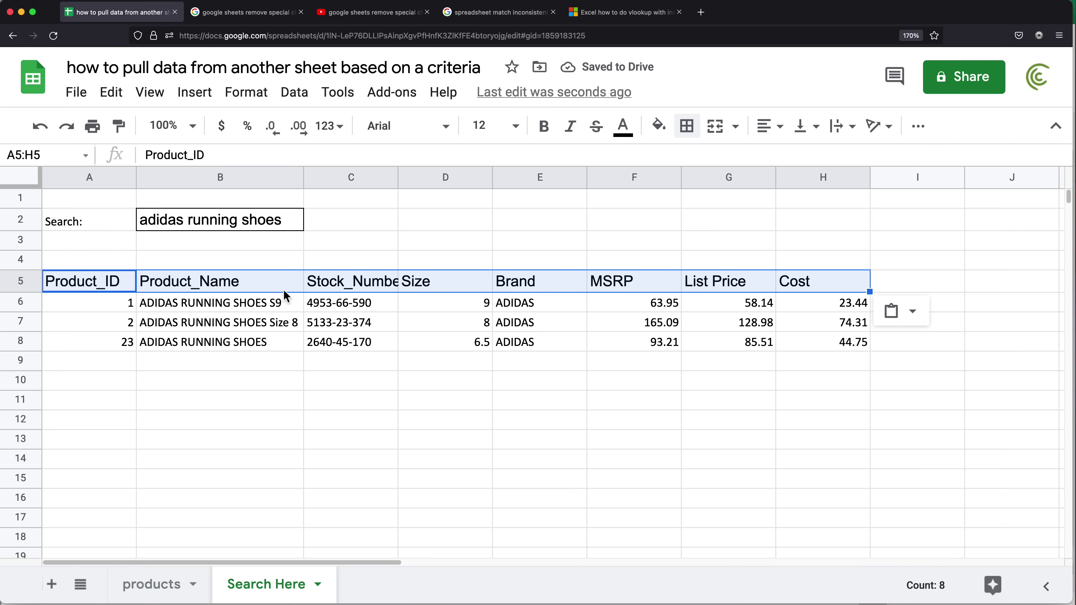
Step: Make the headers in A5:H5 bold and widen column C to fit the Stock_Number header
key("super+b")
left_click_drag(398, 177, 451, 187)
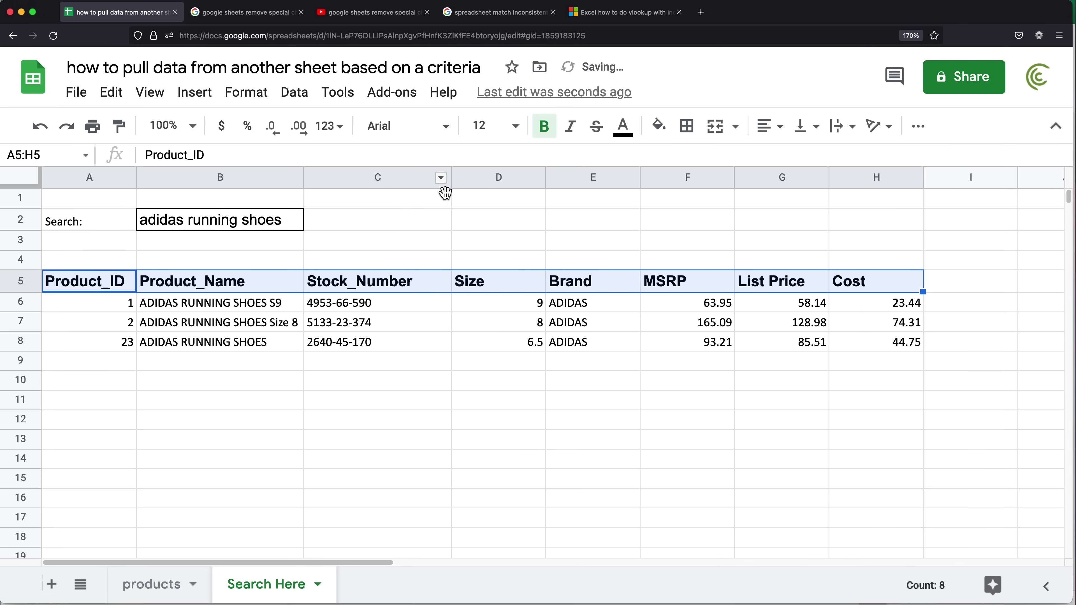
left_click(390, 380)
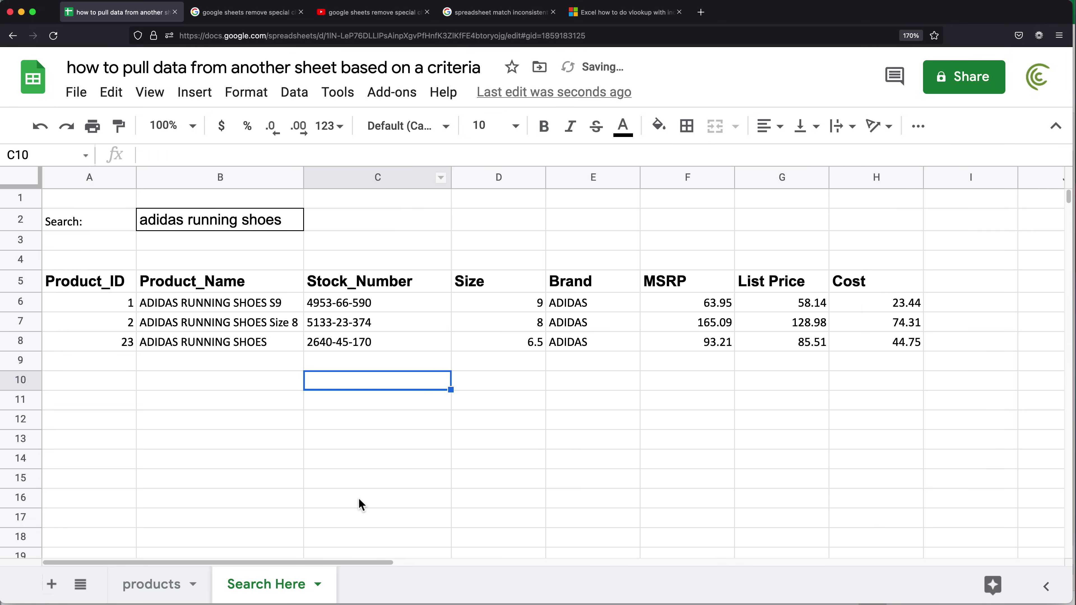
Step: Review the 75% threshold in the FILTER formula in A6 on Search Here
left_click(114, 287)
key("Down")
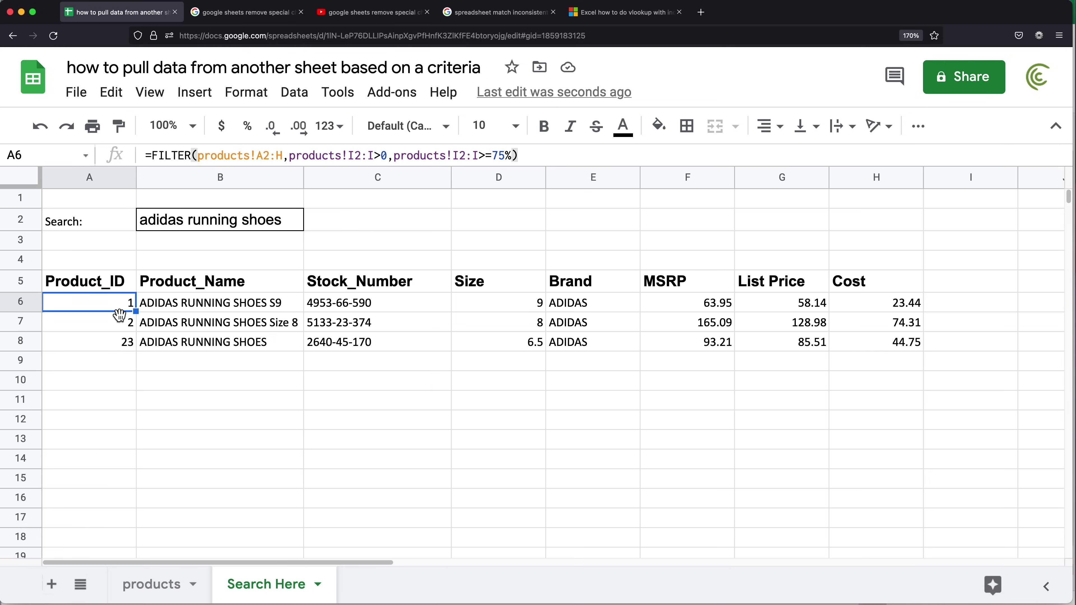
double_click(115, 307)
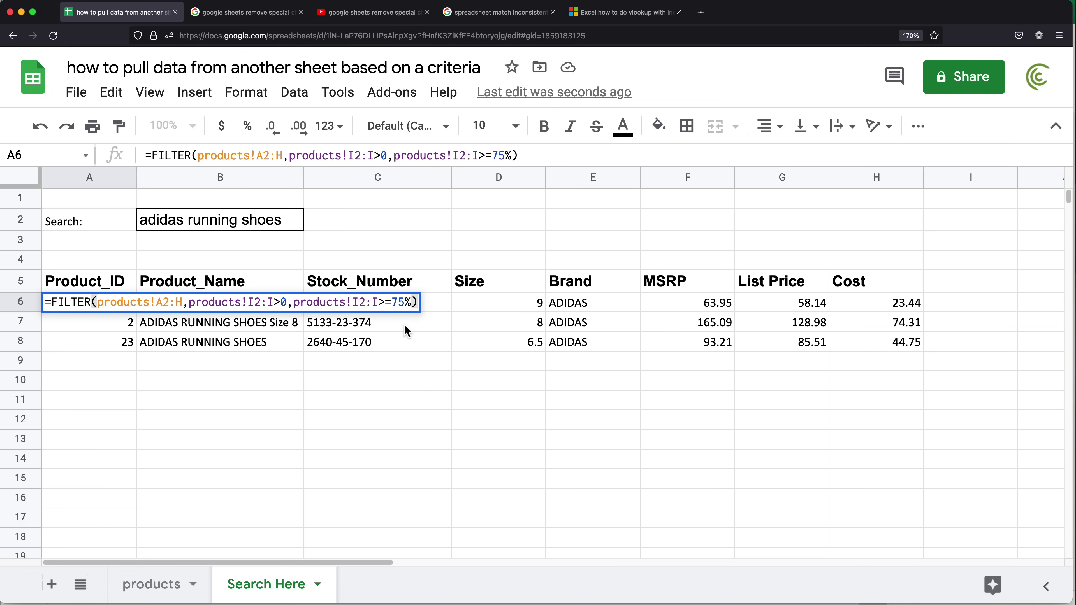
double_click(403, 306)
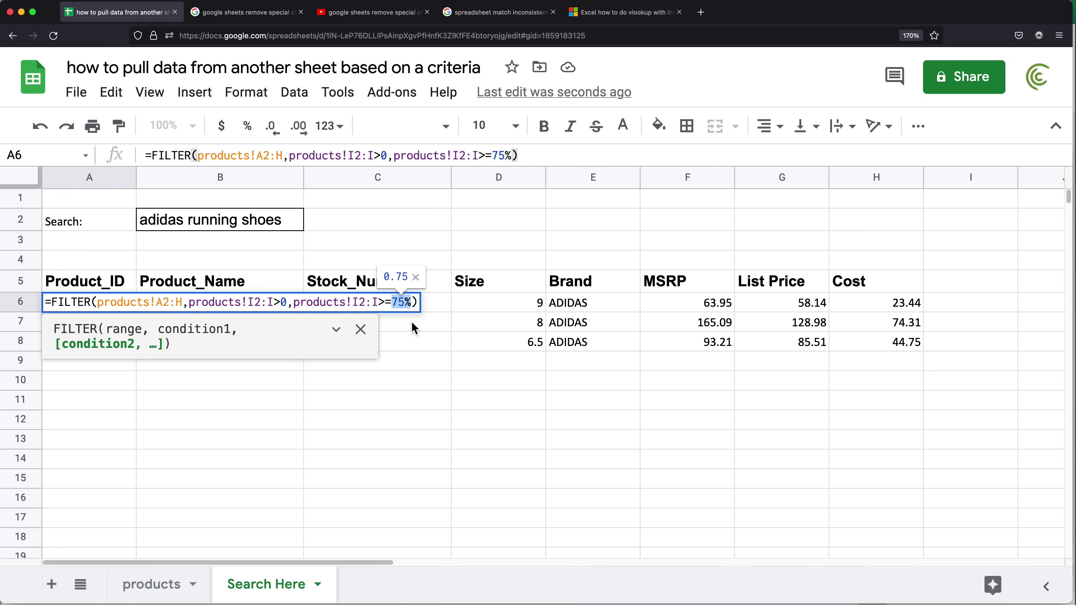
key("Return")
left_click(402, 224)
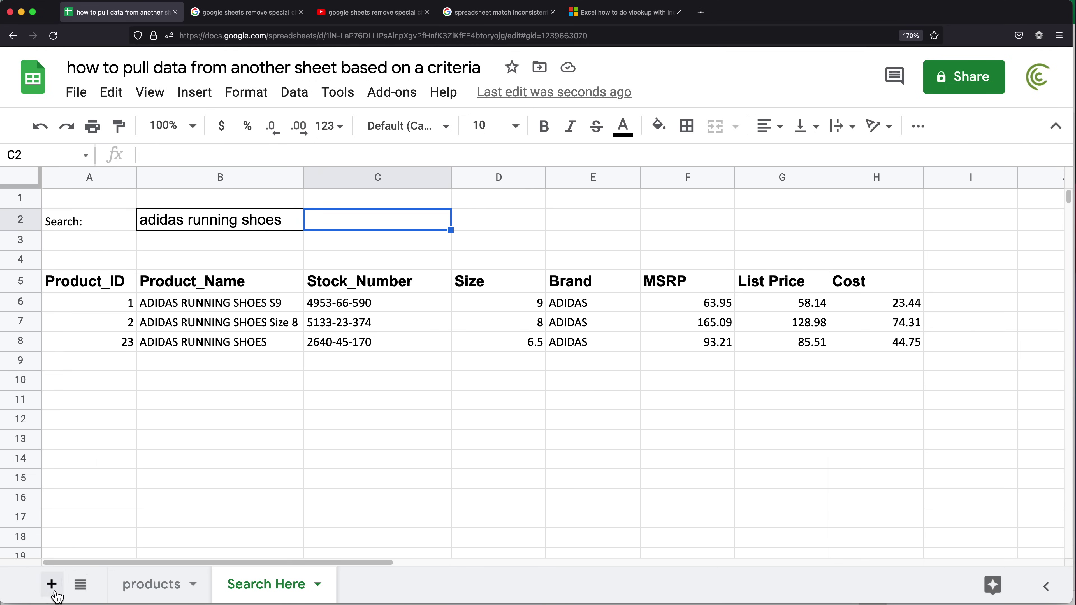
Step: Add a new sheet to the spreadsheet and name it Options
left_click(52, 588)
double_click(375, 594)
type("Options")
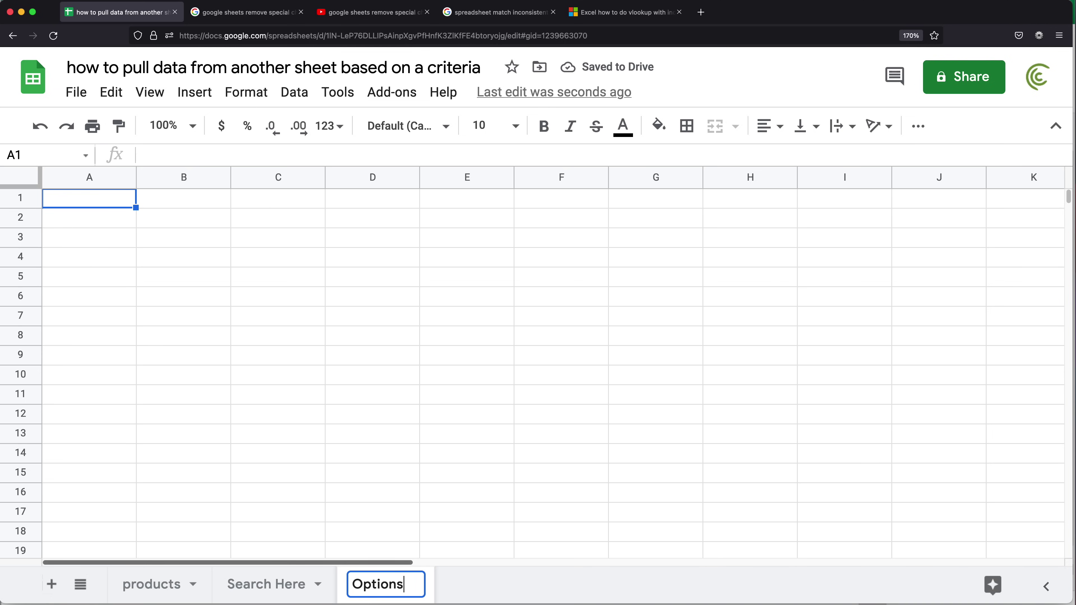
key("Return")
Step: Enter the headers Option in A1 and Score in B1 on the Options sheet and make them bold
key("super+equal")
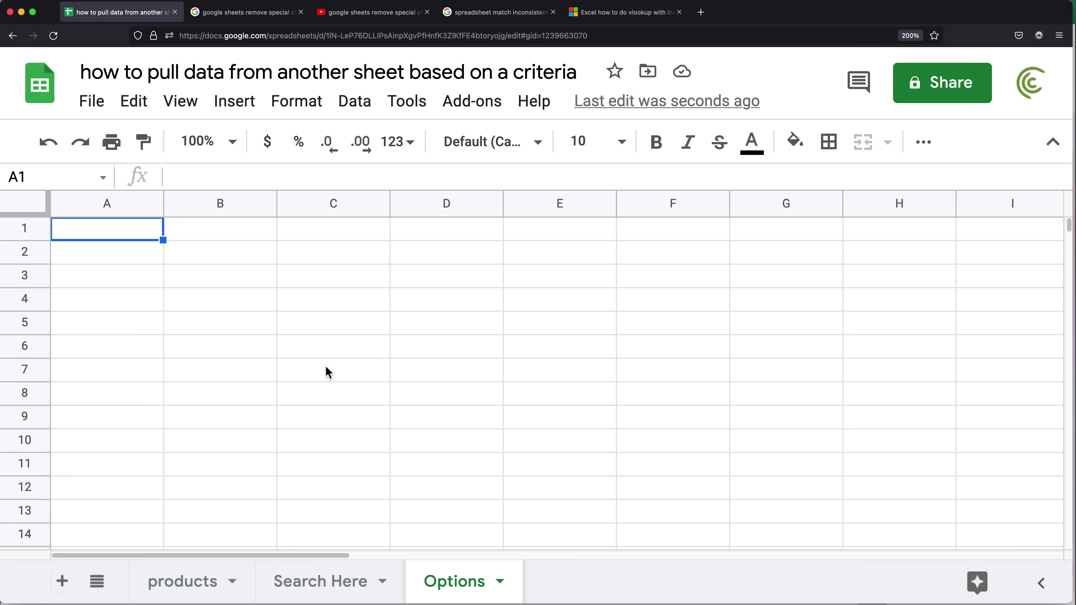
type("Option")
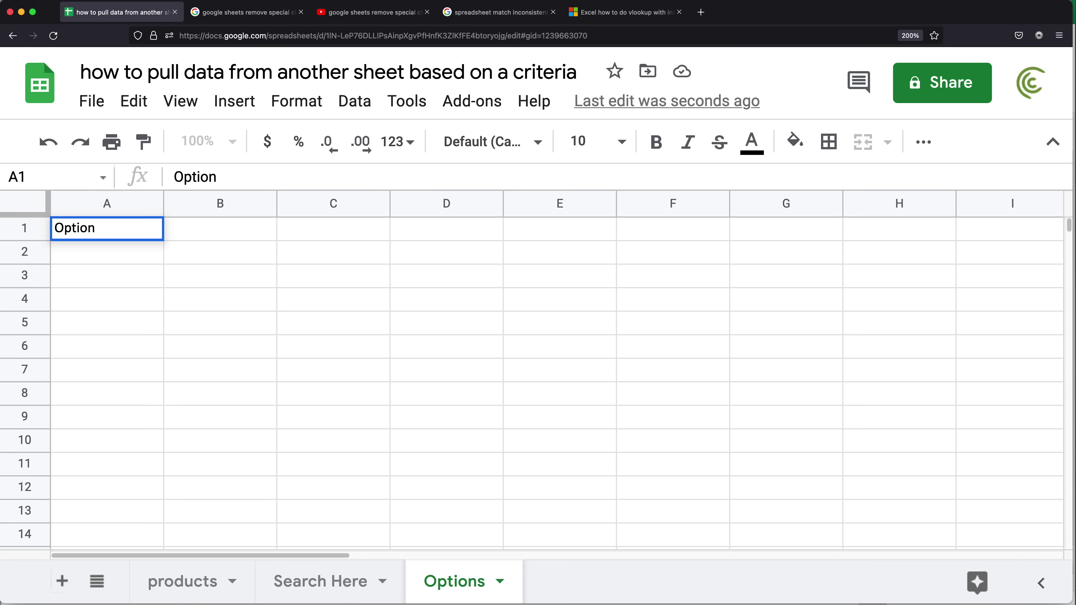
key("Tab")
type("Score")
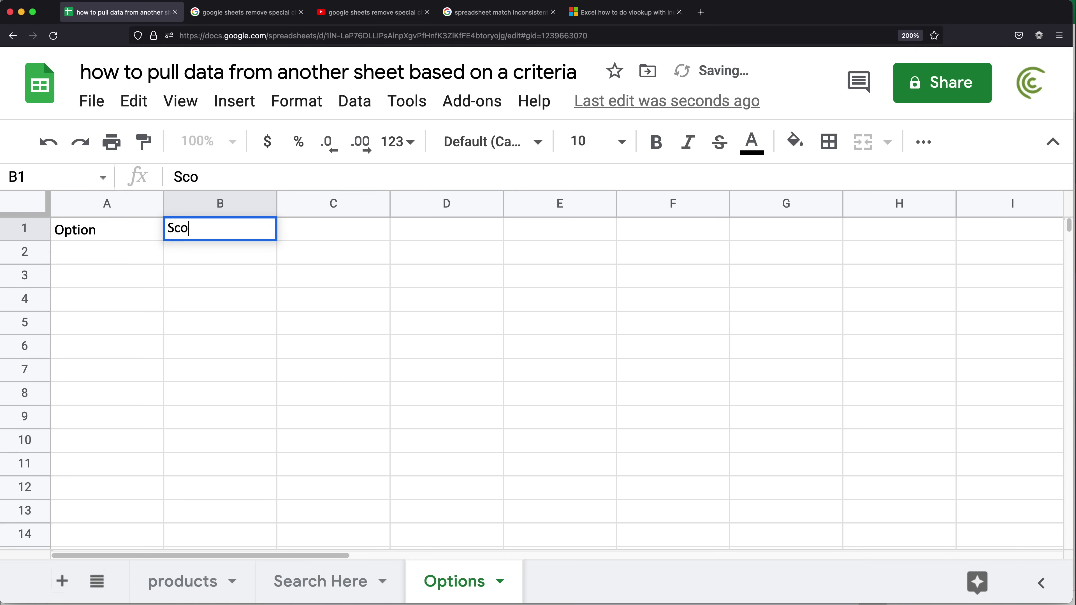
key("Return")
key("Up")
key("shift+Left")
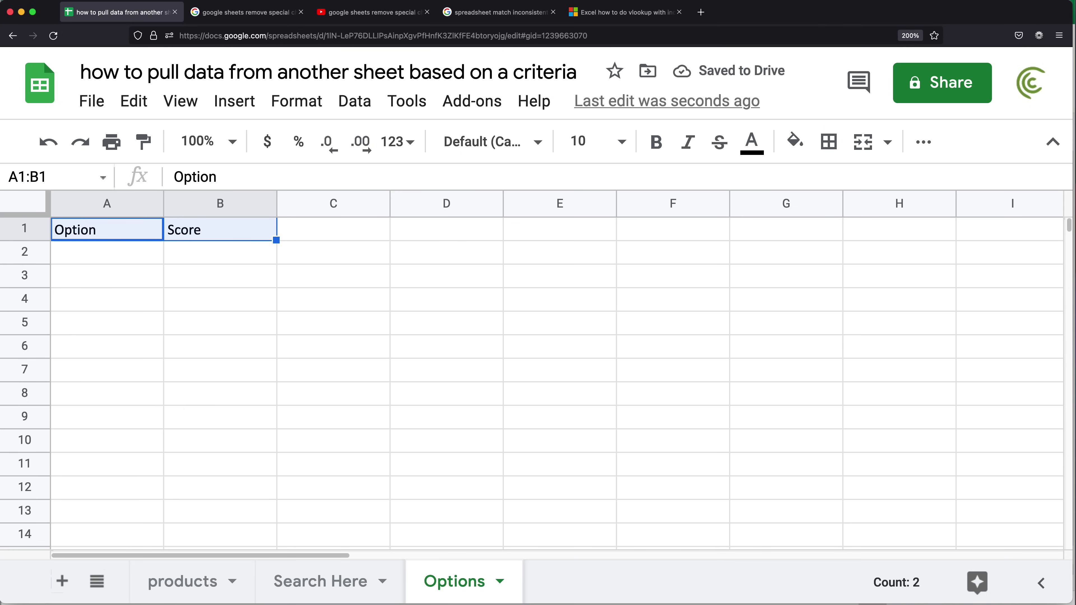
key("super+b")
Step: Enter the option Match All in A2 with a score of 100% in B2
key("Down")
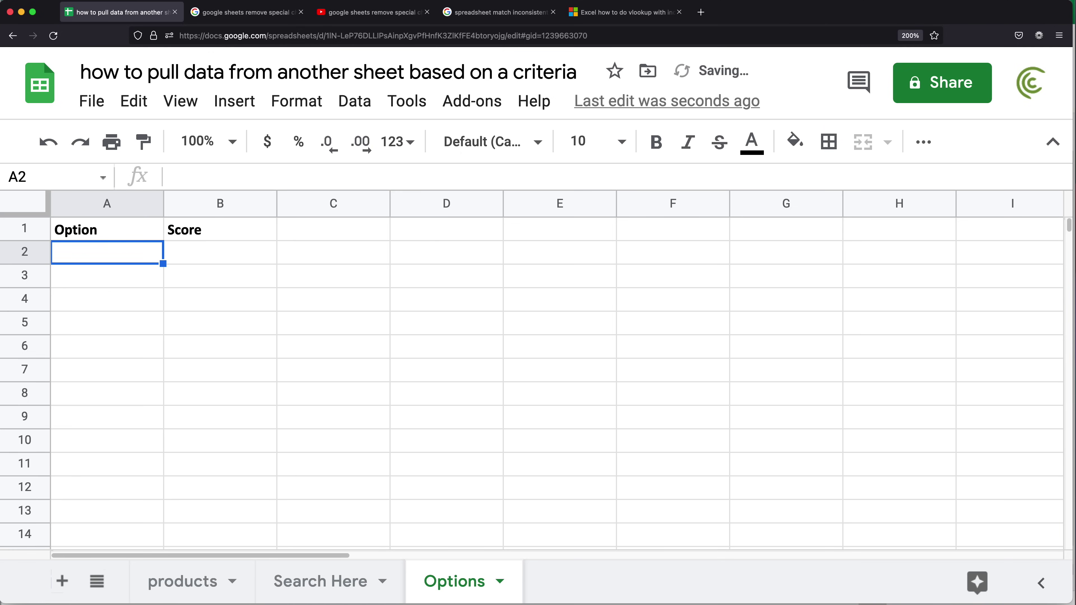
type("Match a")
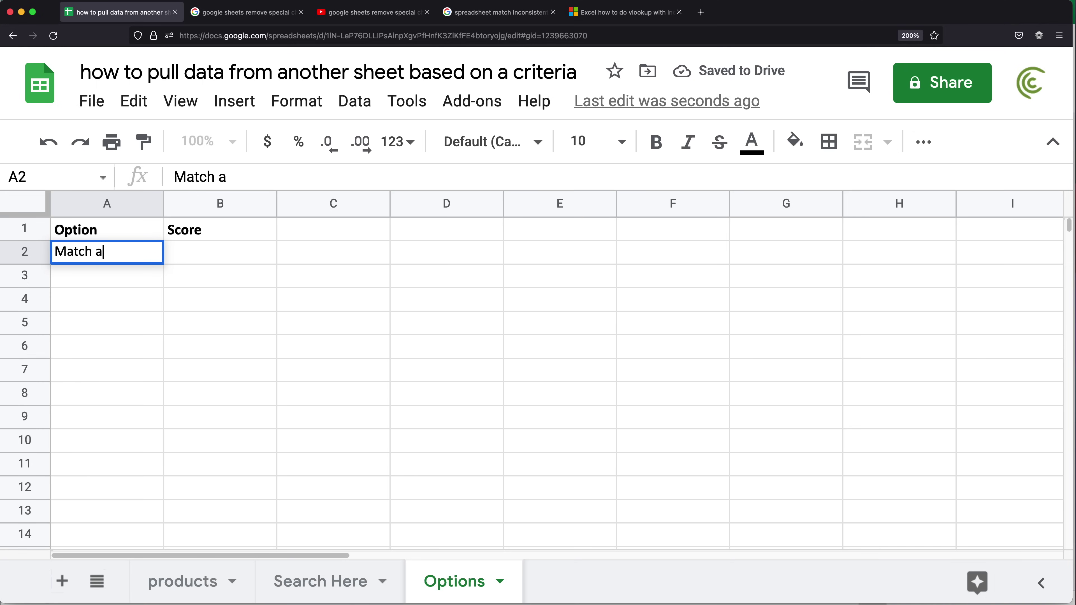
key("BackSpace")
type("A")
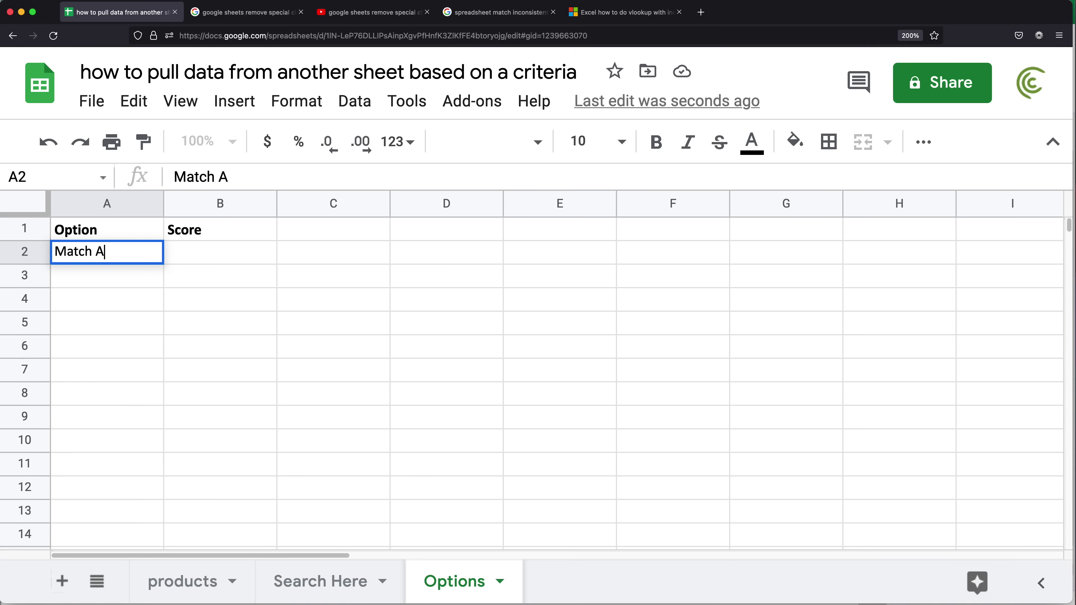
type(";ll")
key("Return")
left_click(220, 253)
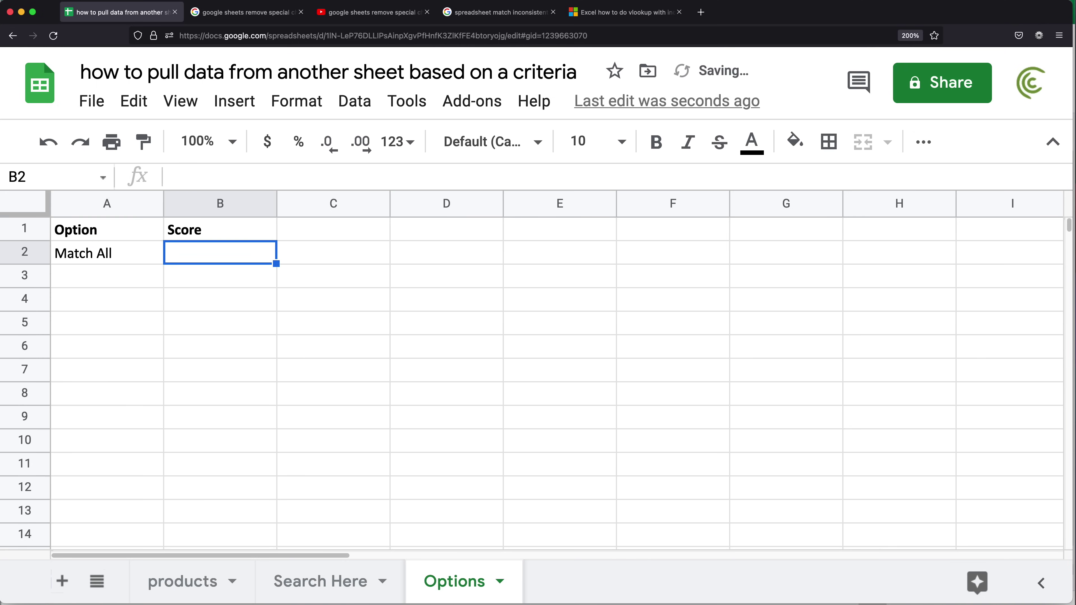
type("100")
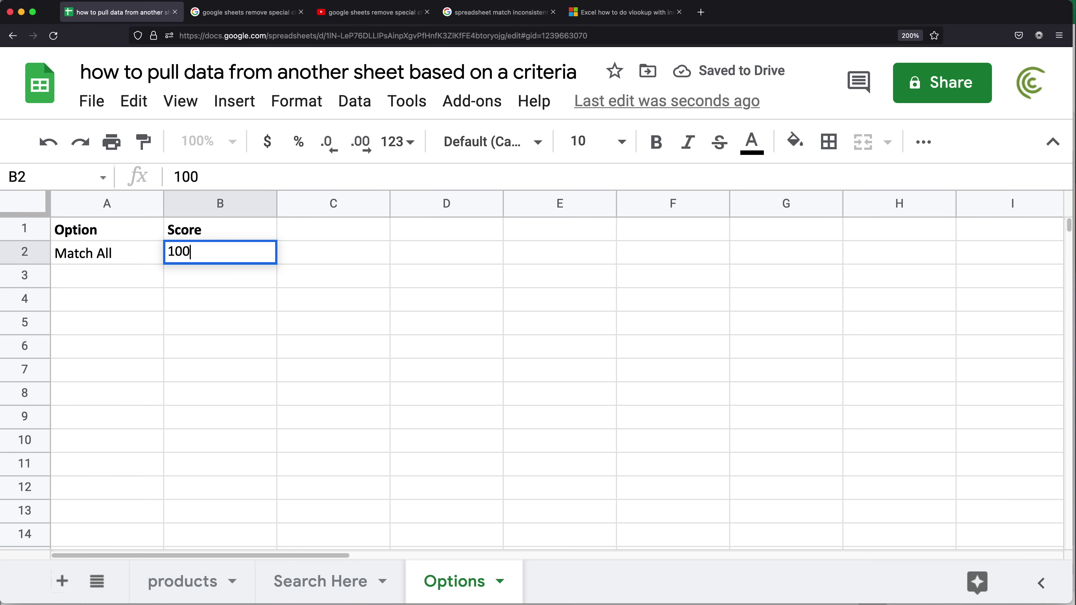
type("%")
key("Return")
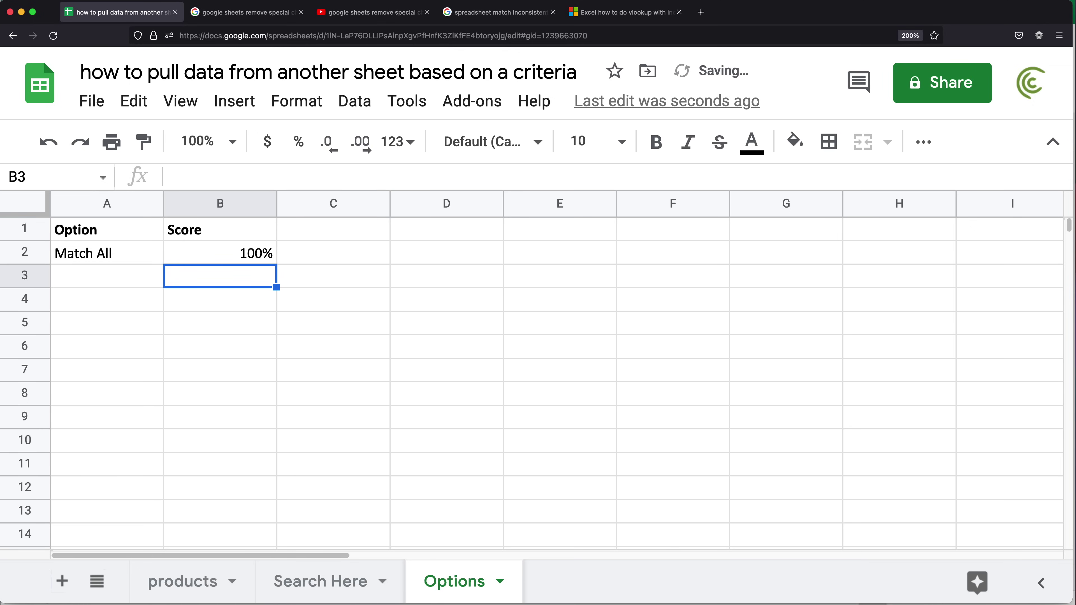
Step: Enter the option Match Closest in A3 with a score of 75% in B3
left_click(107, 275)
type("Match ")
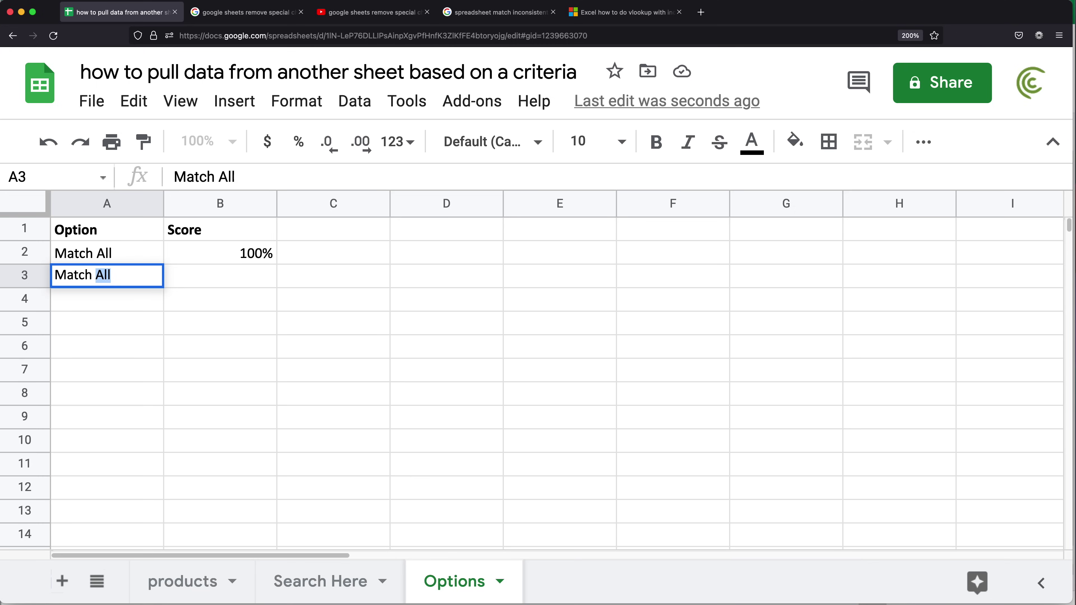
type("Closest")
key("Return")
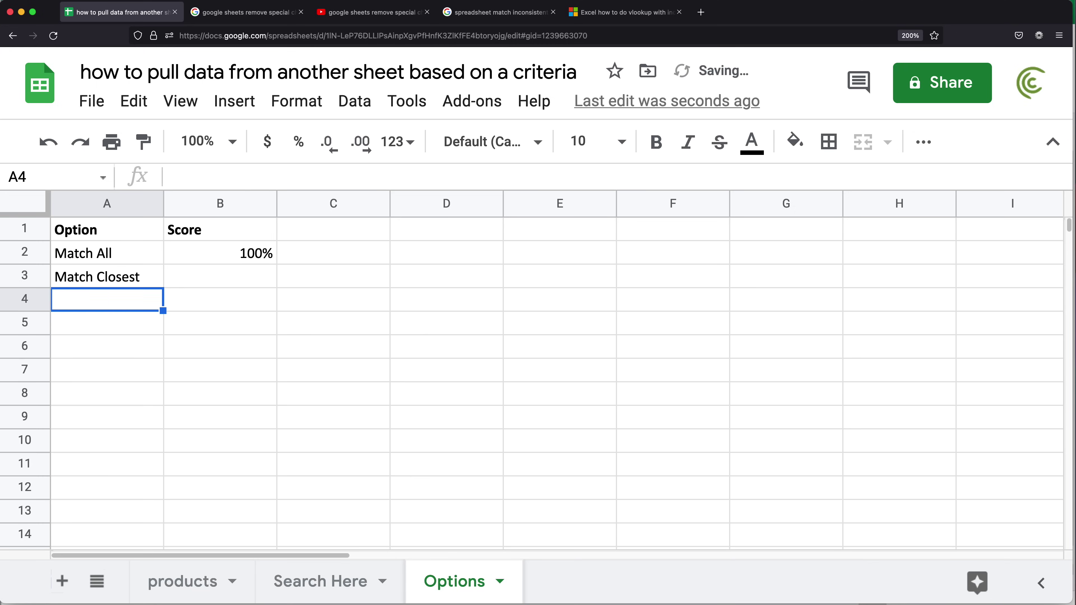
left_click(220, 276)
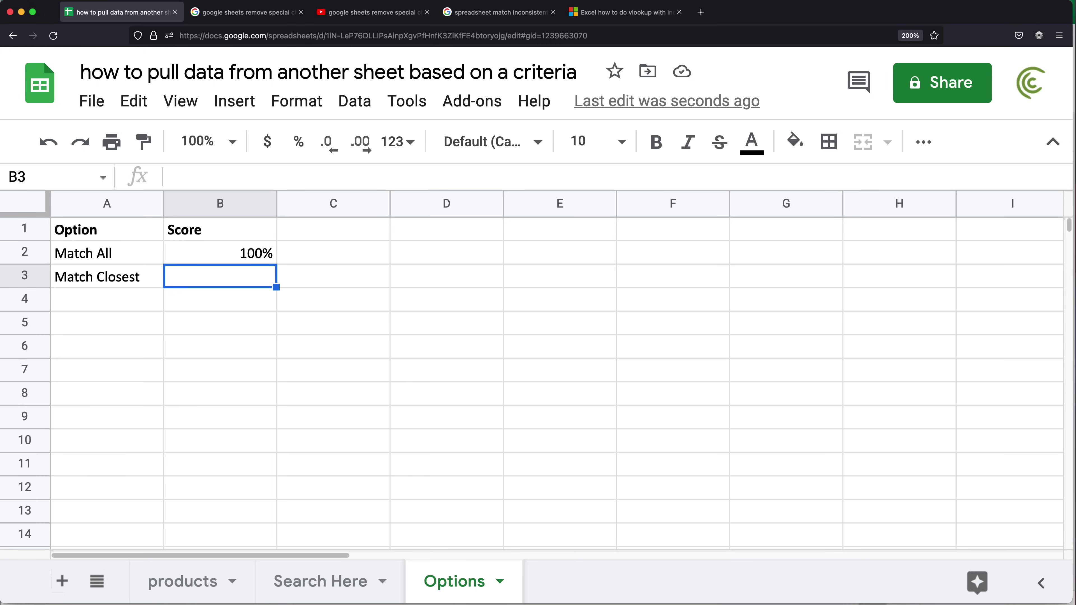
type("75%")
key("Return")
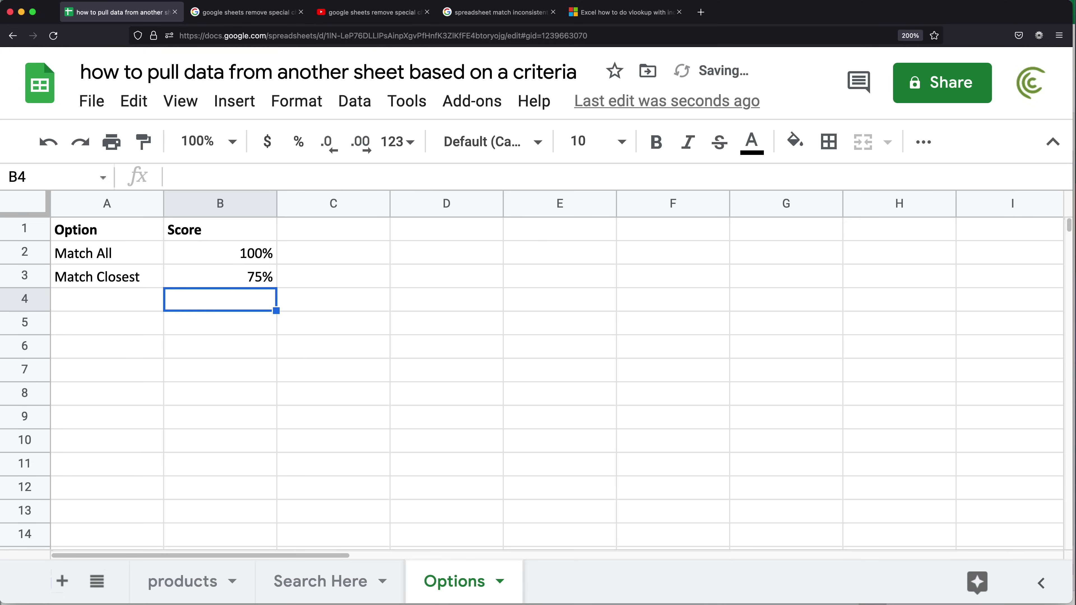
Step: Enter the option Match Any in A4 with a score of 0% in B4
left_click(107, 299)
type("Mat ch")
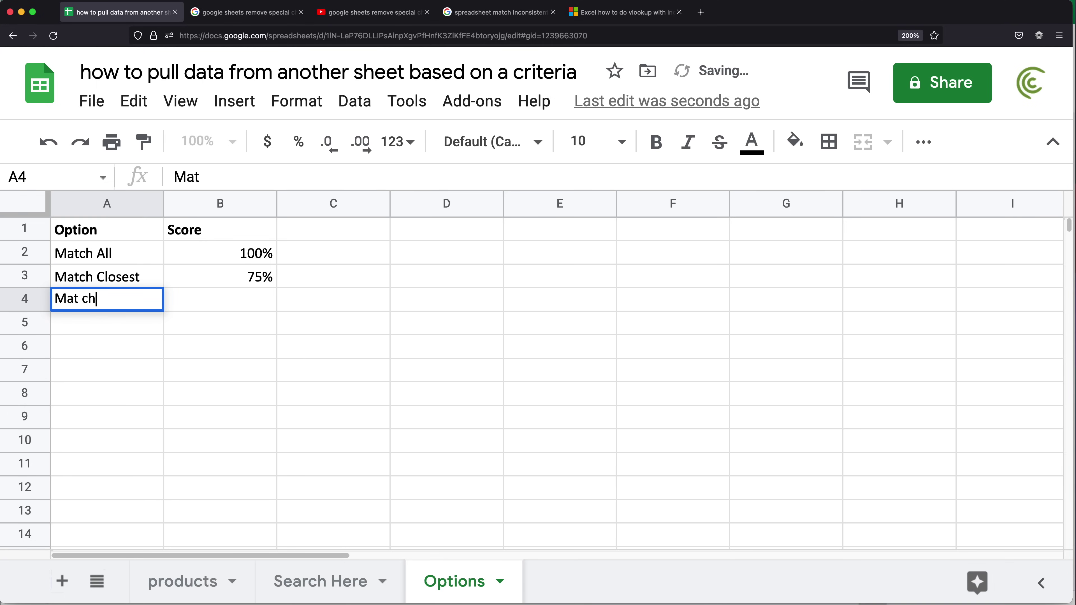
key("BackSpace")
key("BackSpace")
key("BackSpace")
type("ch Any")
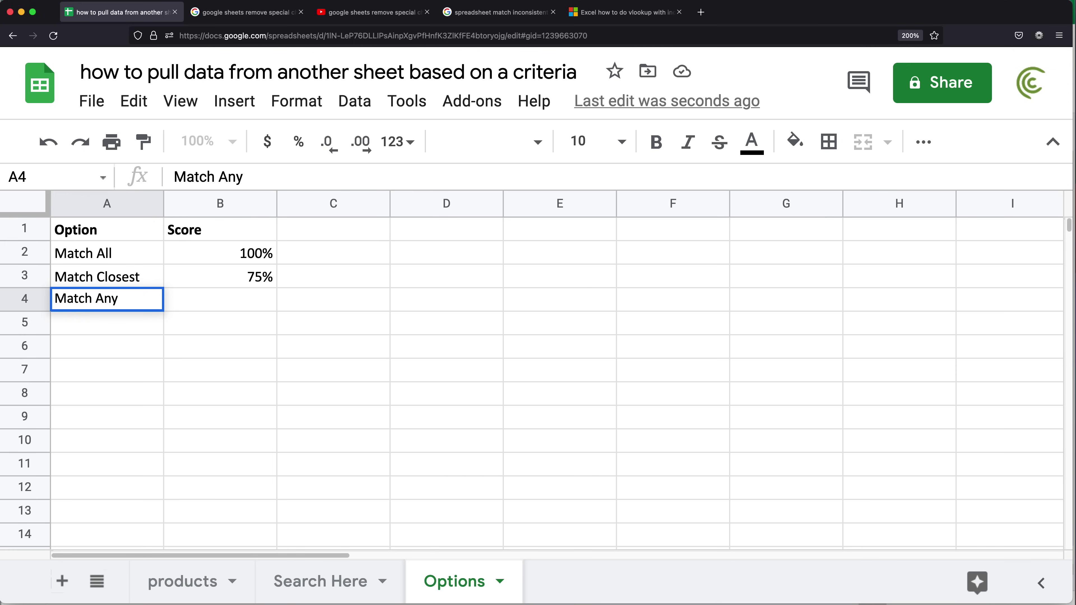
left_click(252, 308)
type("0%")
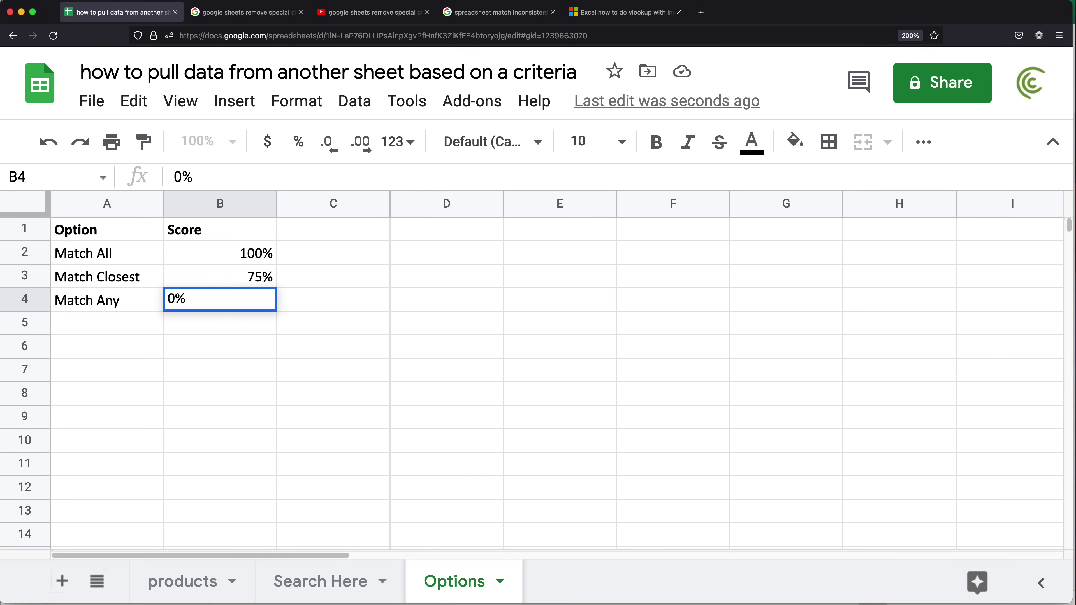
key("Return")
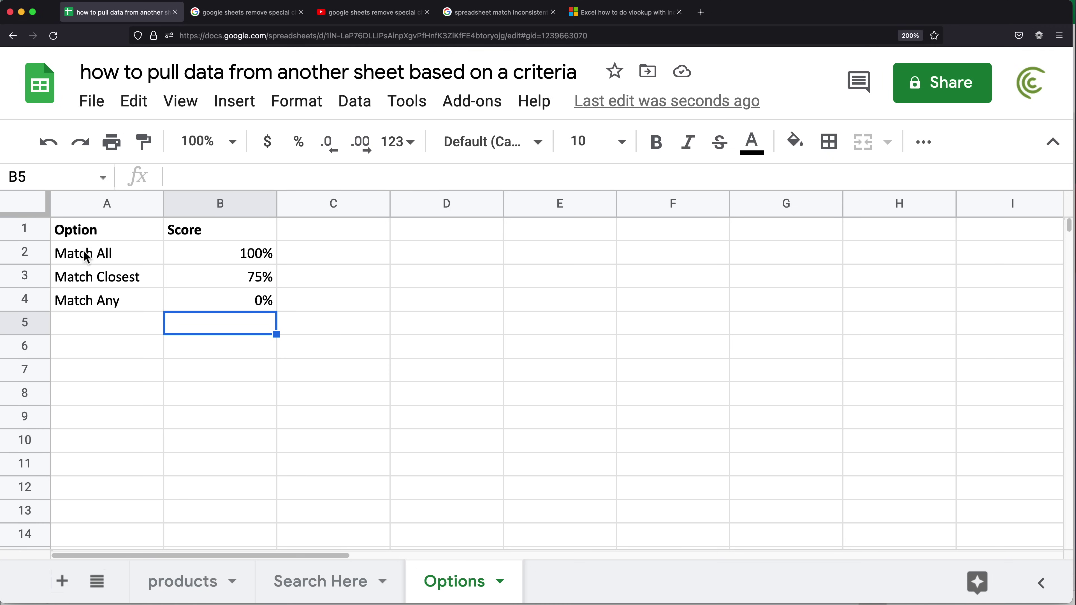
left_click_drag(86, 253, 216, 369)
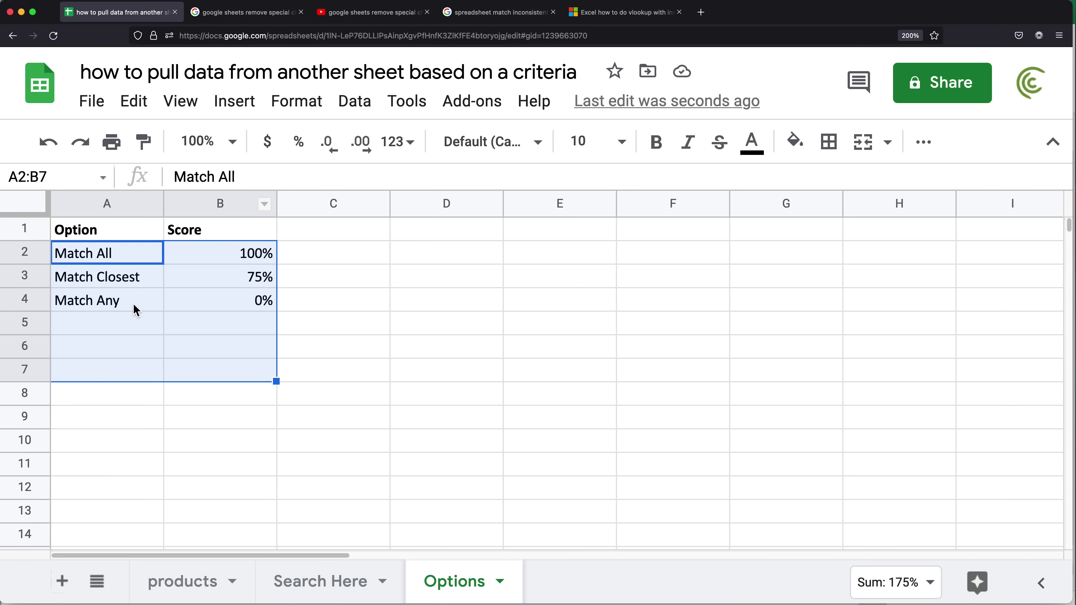
left_click(166, 328)
left_click_drag(103, 250, 115, 307)
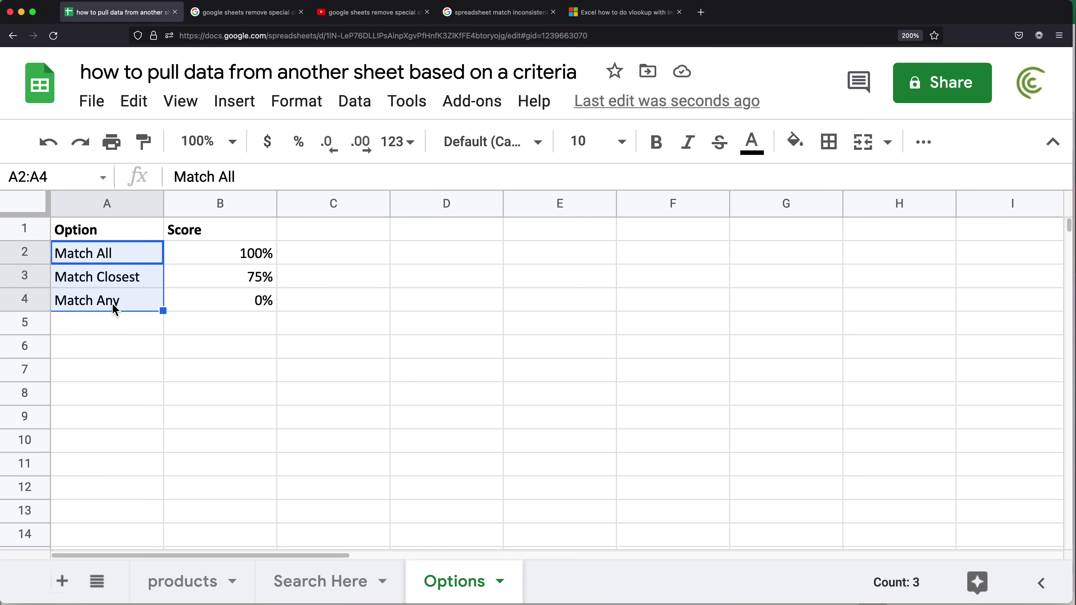
Step: Add a dropdown to cell C2 of the Search Here sheet that lists Options!A2:A4 and rejects invalid input
left_click(331, 589)
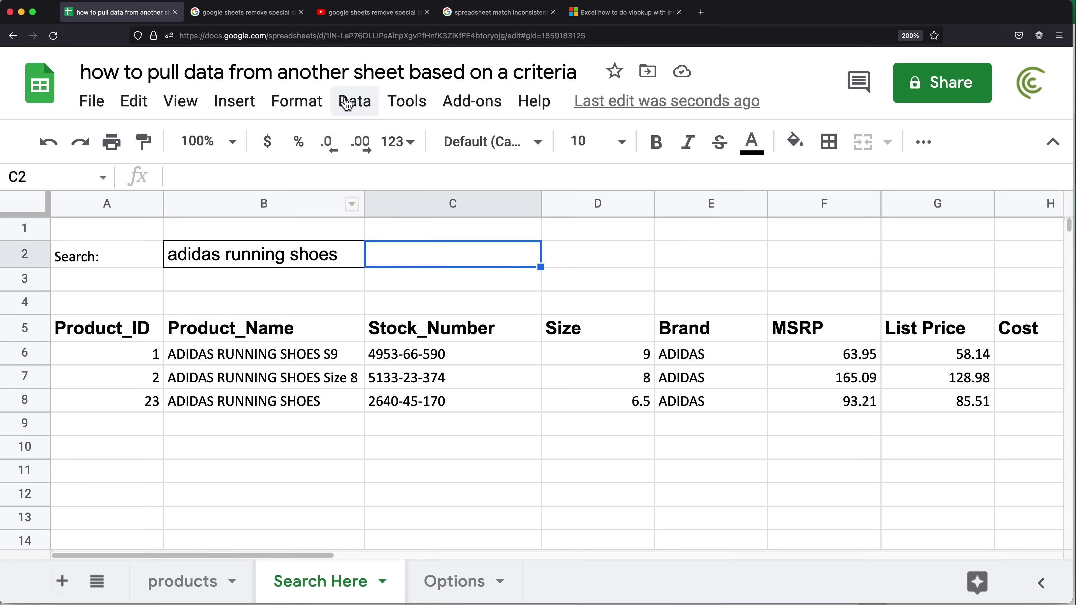
left_click(355, 101)
left_click(443, 440)
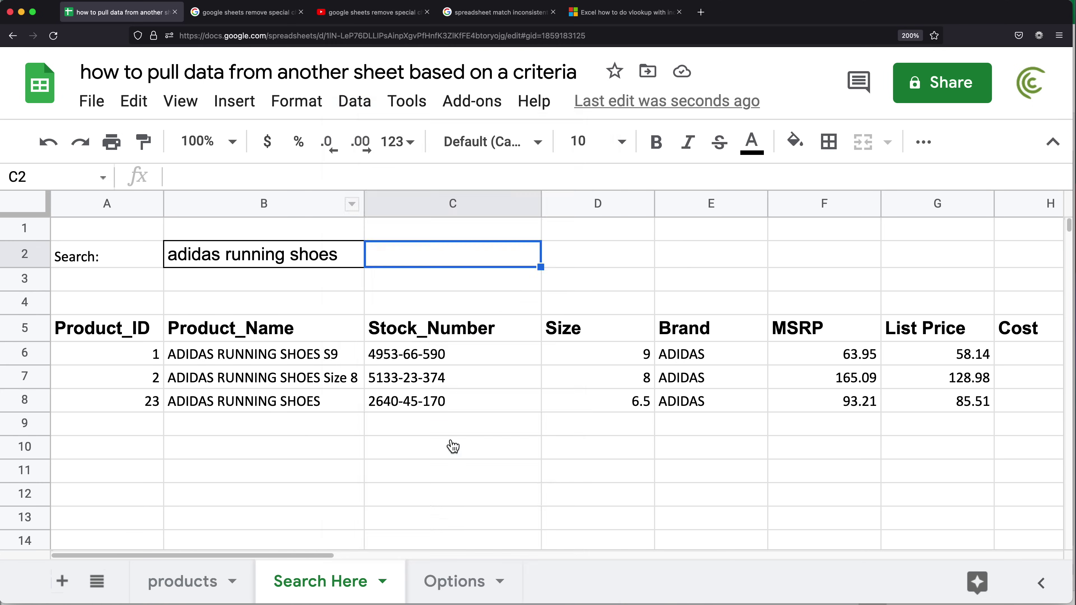
left_click(450, 276)
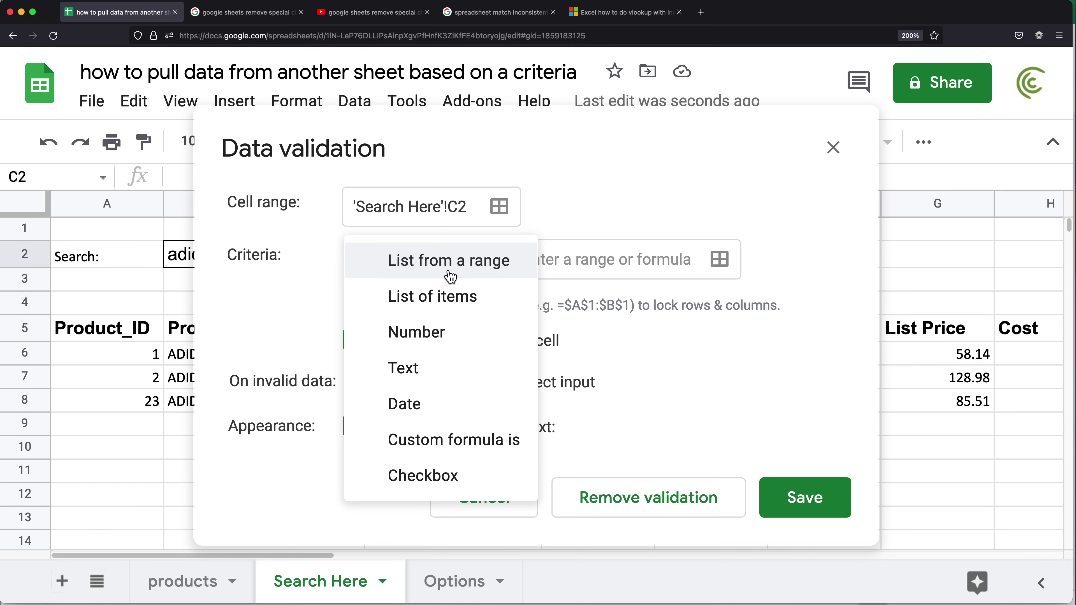
left_click(468, 270)
left_click(621, 264)
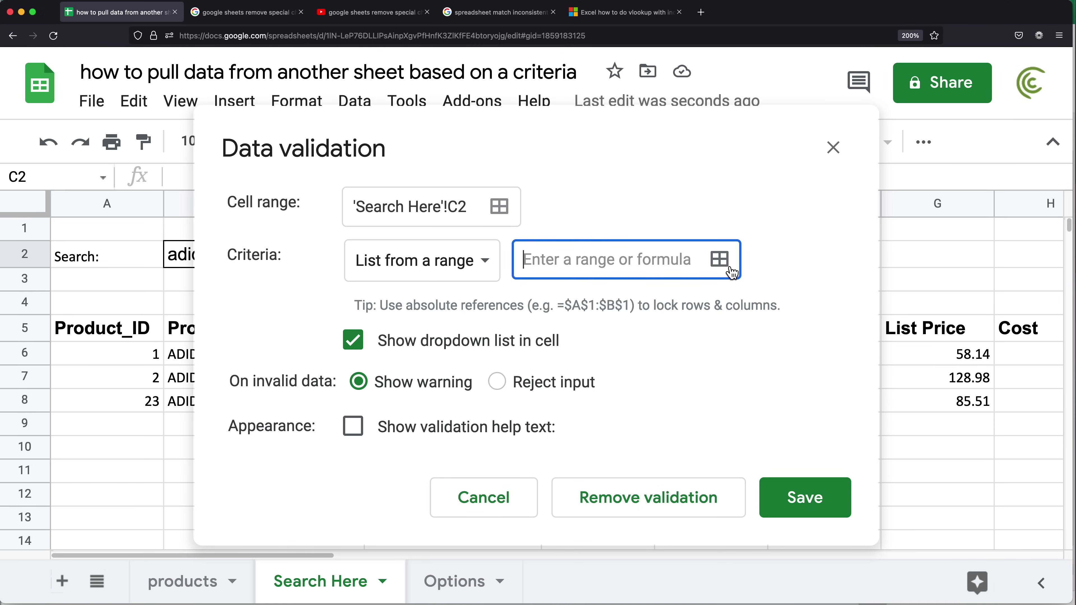
left_click(719, 259)
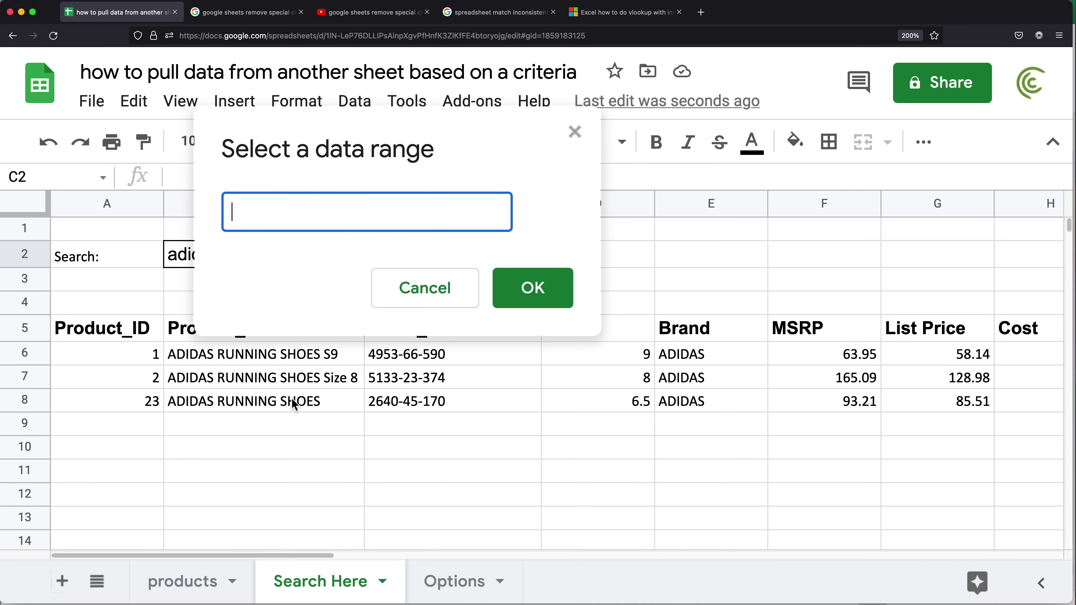
left_click(468, 583)
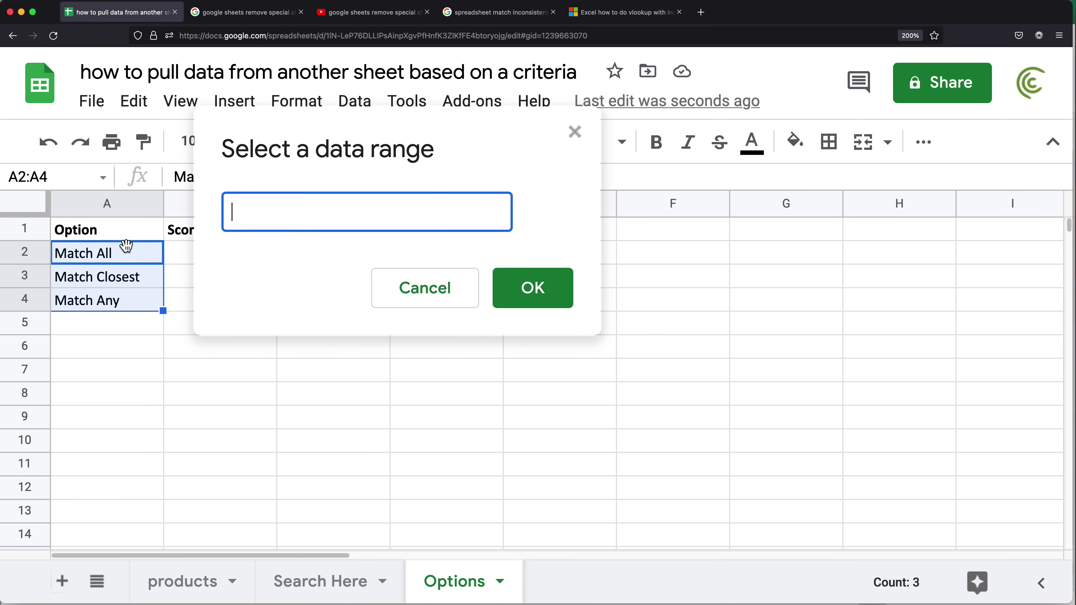
left_click_drag(110, 256, 111, 299)
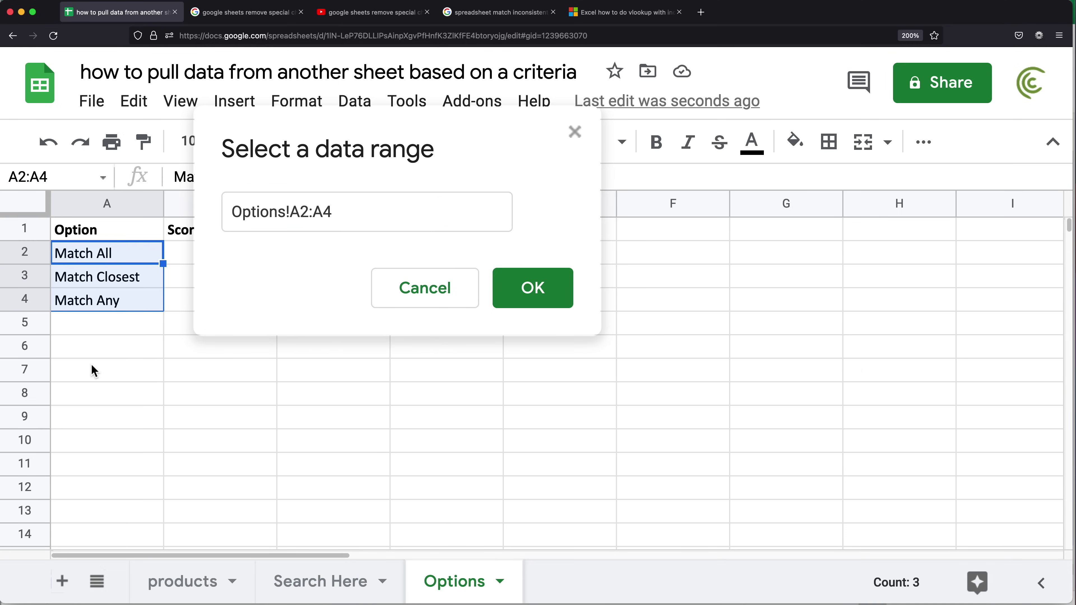
left_click(556, 290)
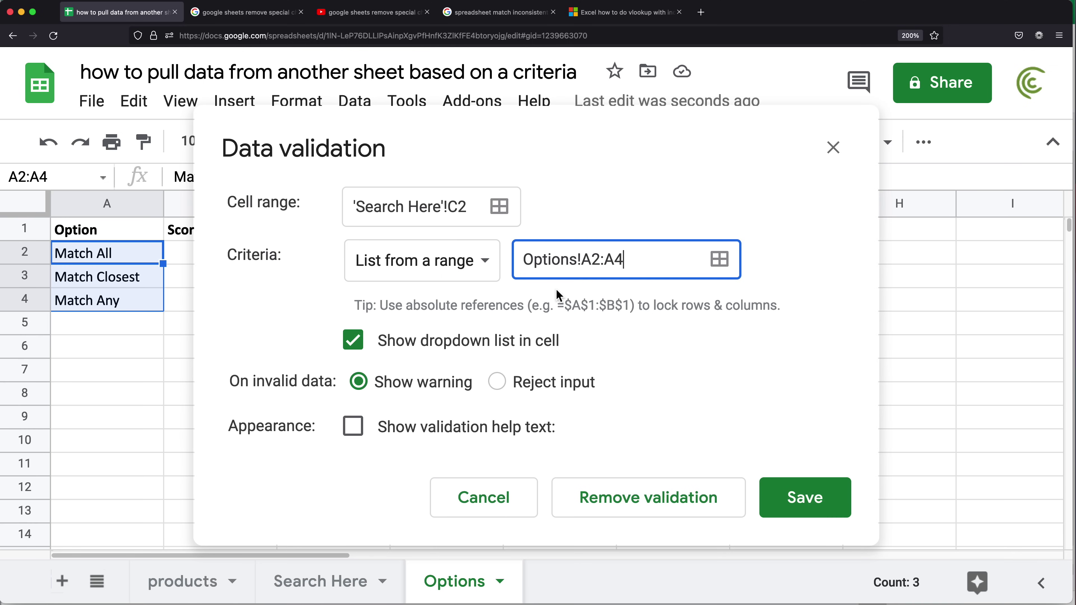
left_click(537, 392)
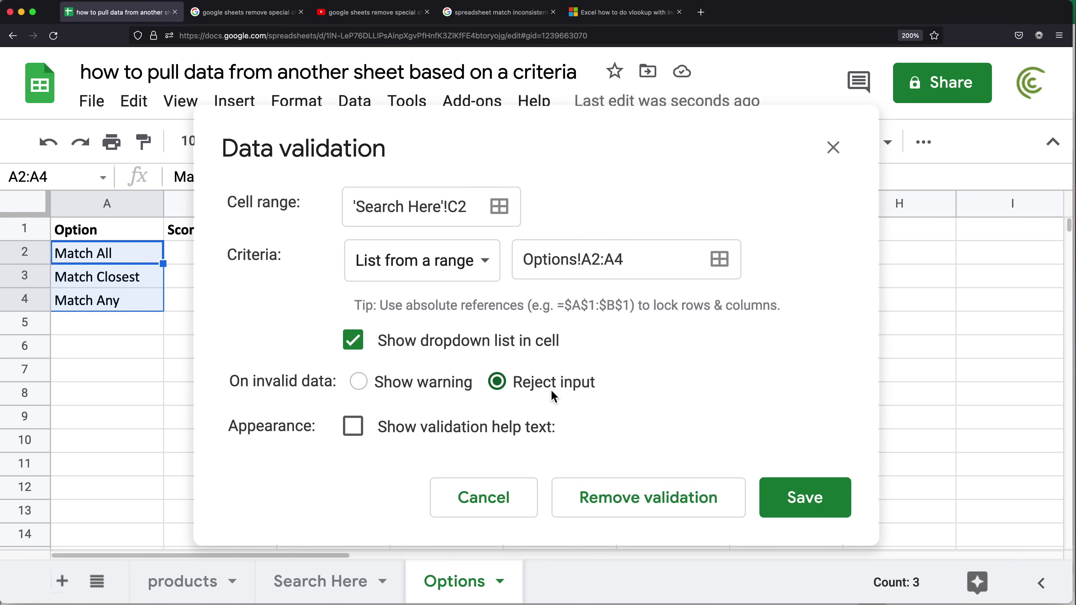
left_click(817, 507)
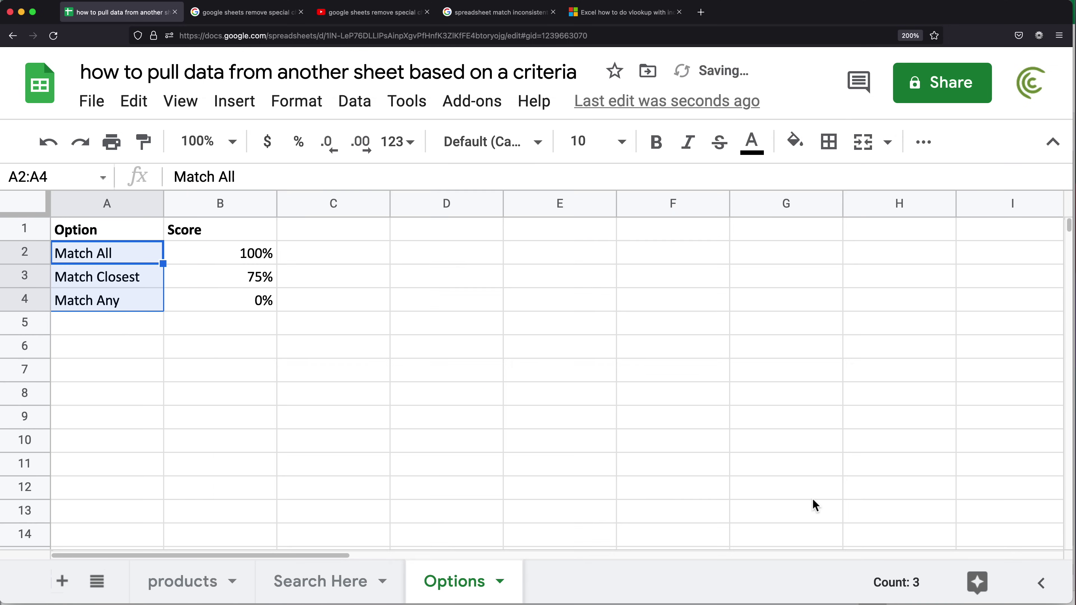
Step: Choose Match All from the dropdown in C2 on the Search Here sheet
left_click(323, 582)
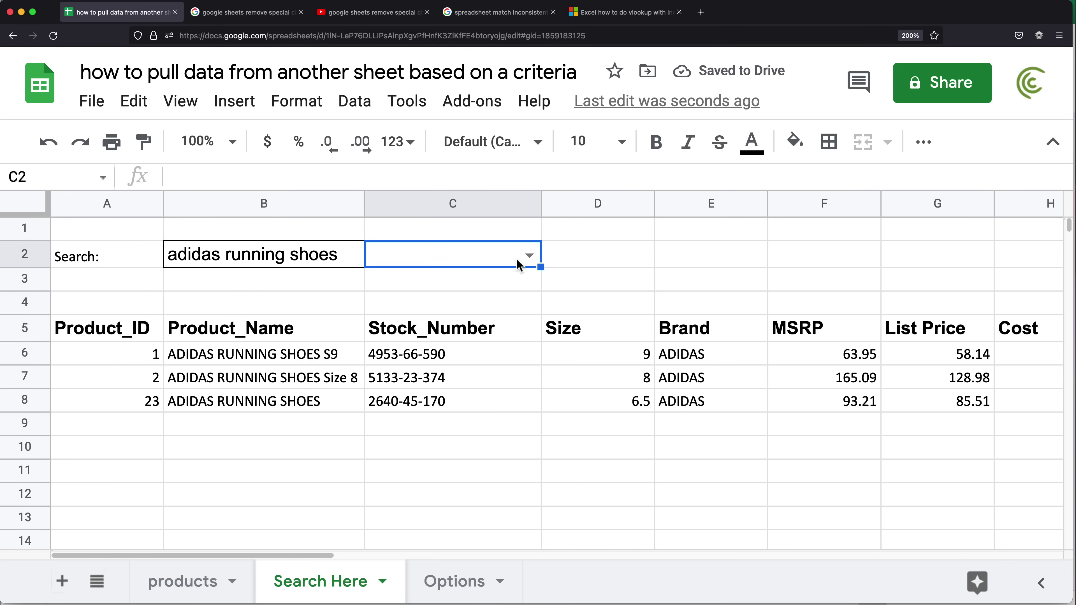
left_click(529, 254)
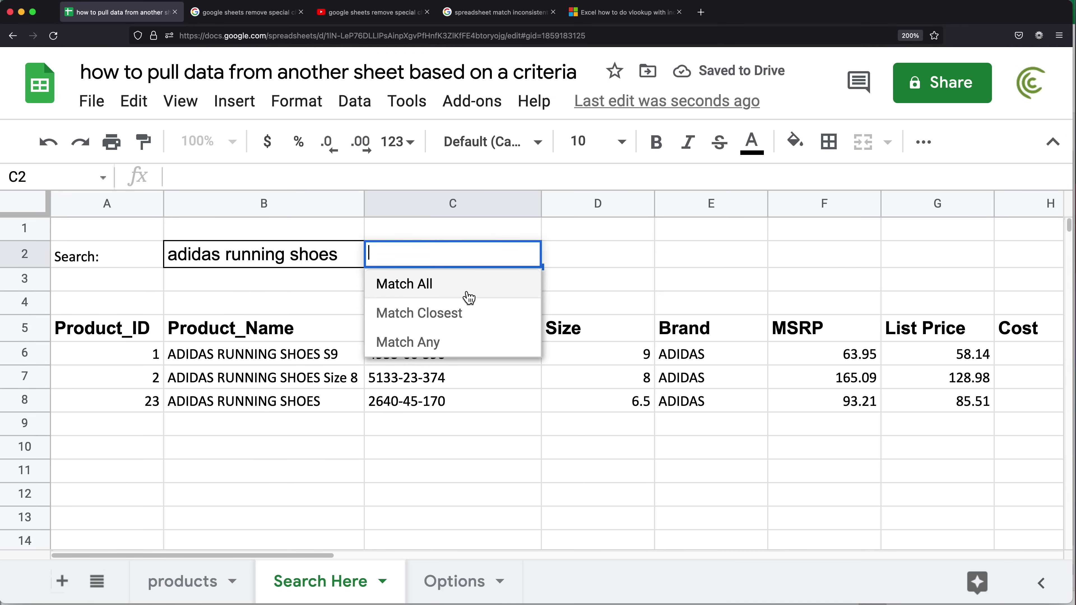
left_click(440, 285)
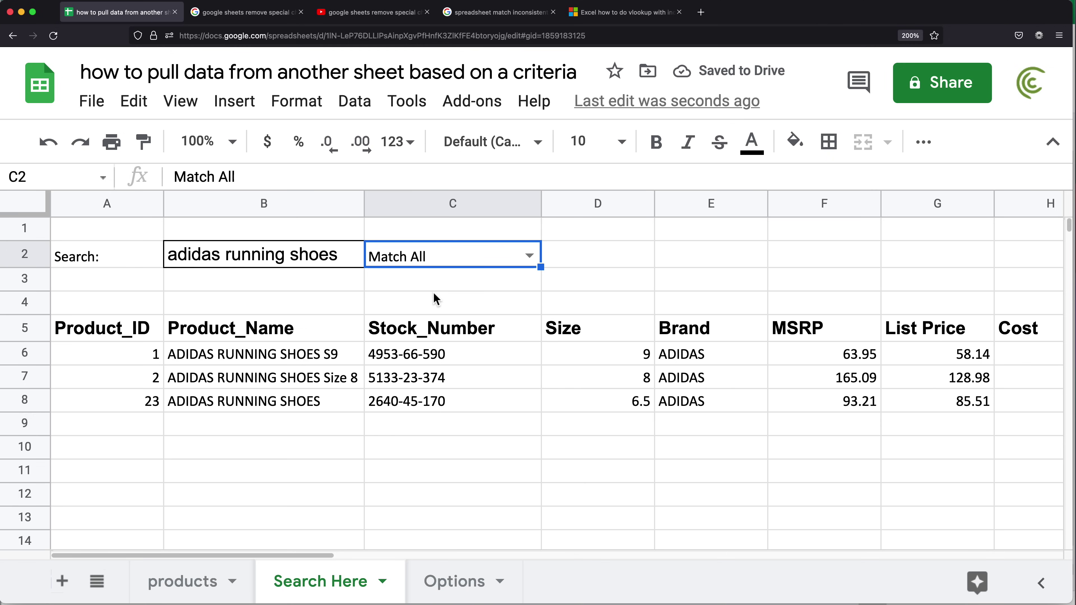
Step: Enter the formula =VLOOKUP(C2,Options!A2:B,2,0) in E2 of the Search Here sheet to look up the chosen option's score
left_click(663, 259)
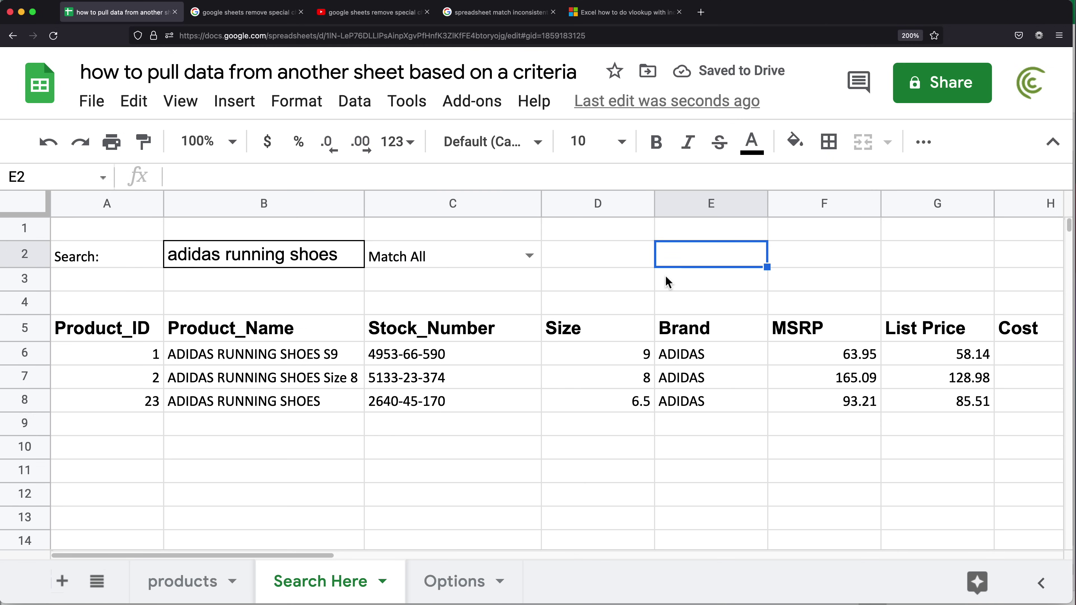
type("=VLOOKUP(")
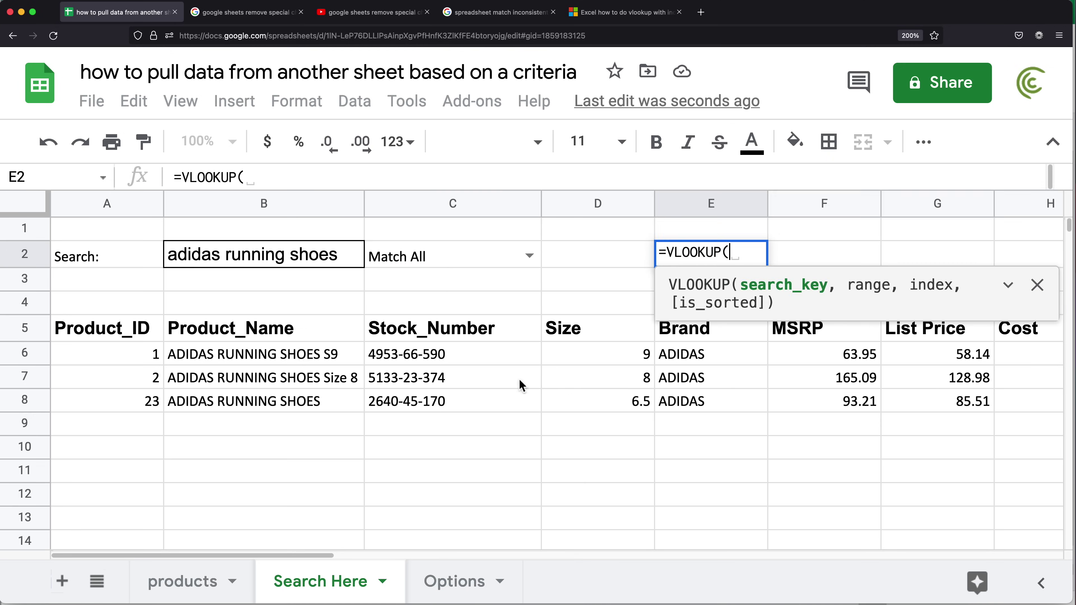
left_click(408, 259)
type(",")
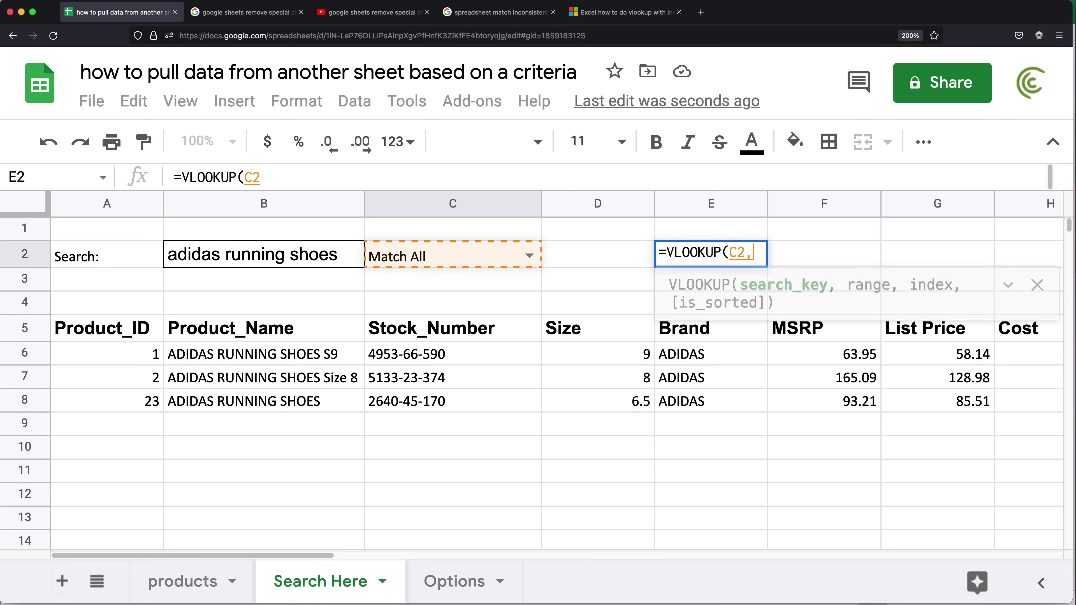
left_click(455, 587)
left_click_drag(91, 252, 246, 301)
key("BackSpace")
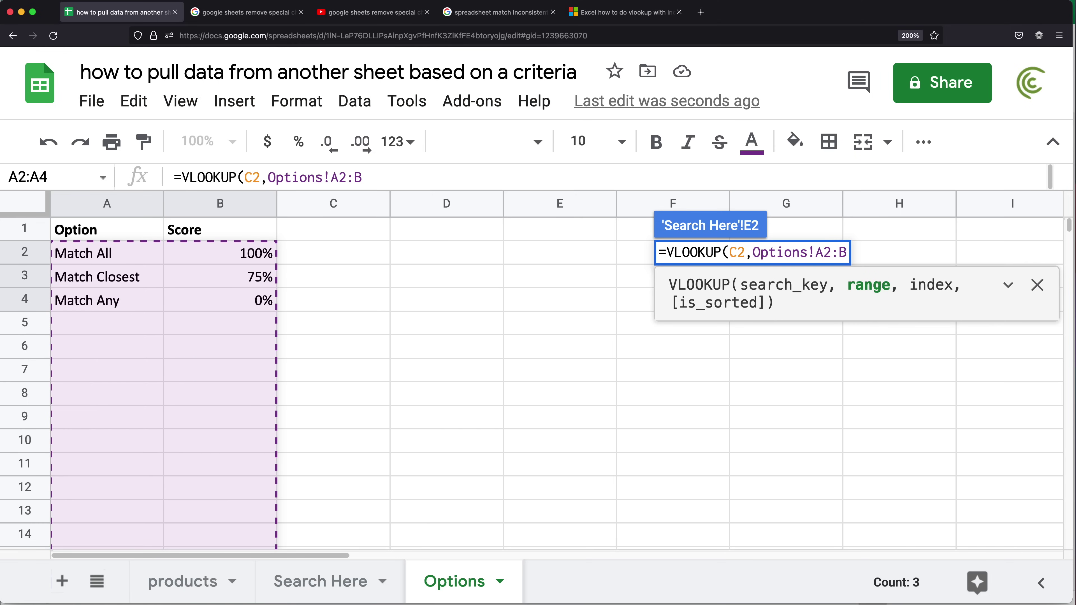
type(", ")
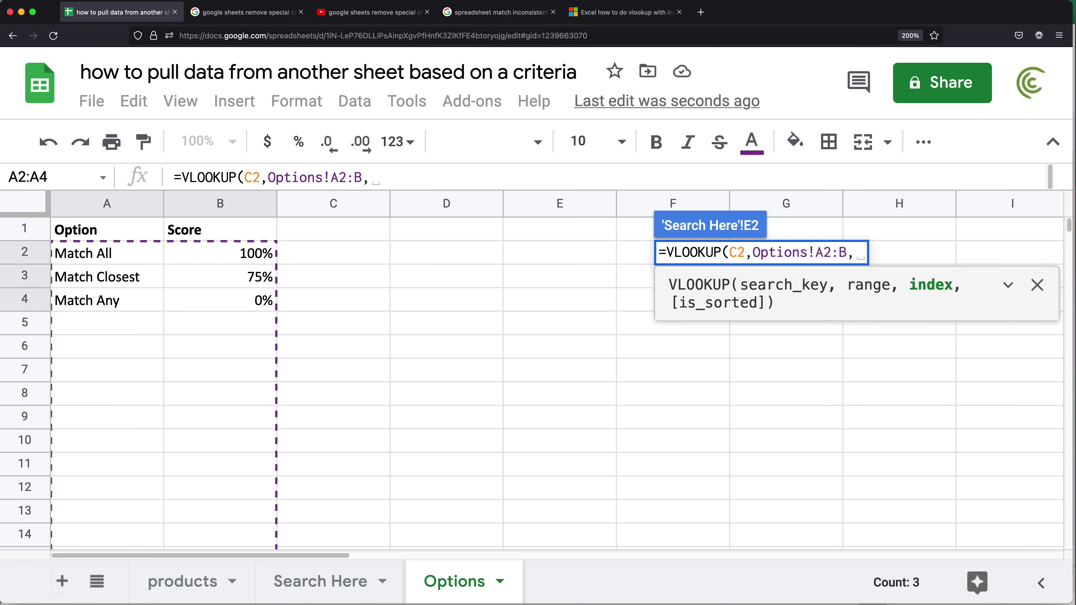
type("2")
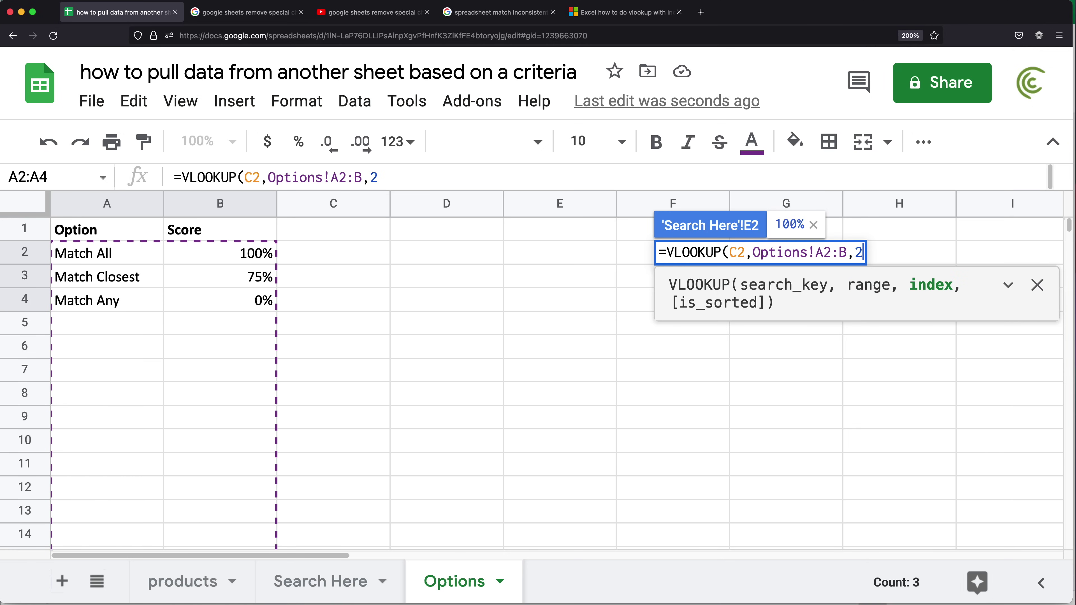
type(",0)")
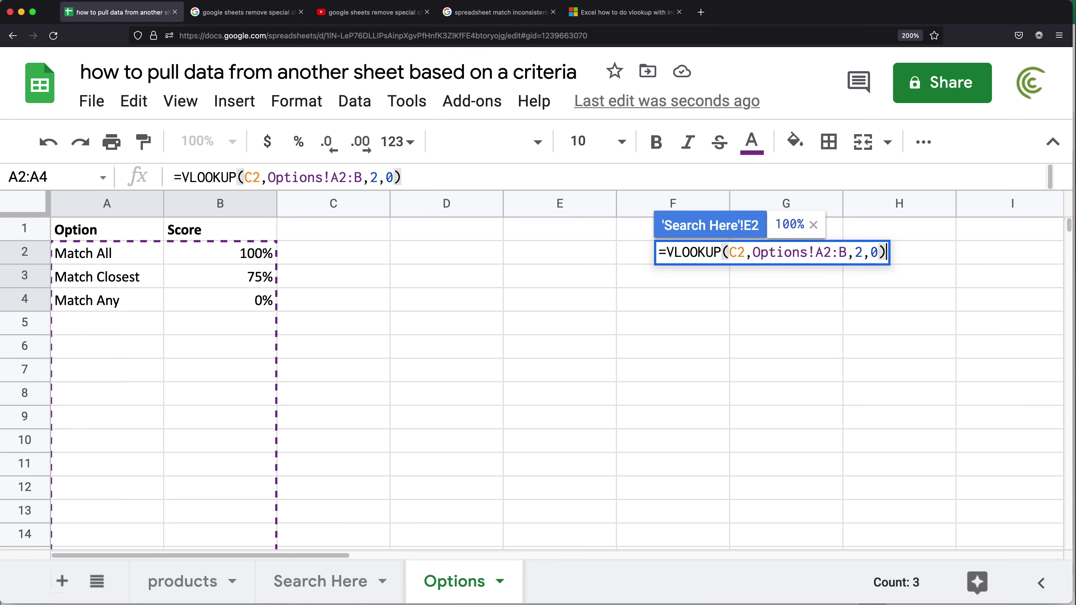
key("Return")
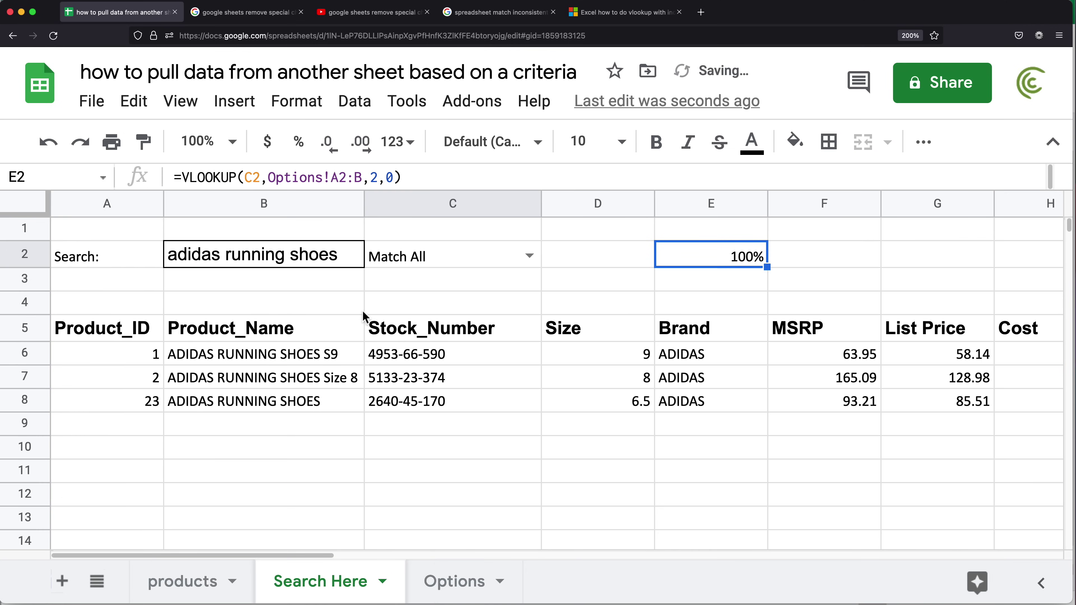
Step: Switch the C2 dropdown to Match Closest and compare the looked-up score with its entry on the Options sheet
left_click(522, 259)
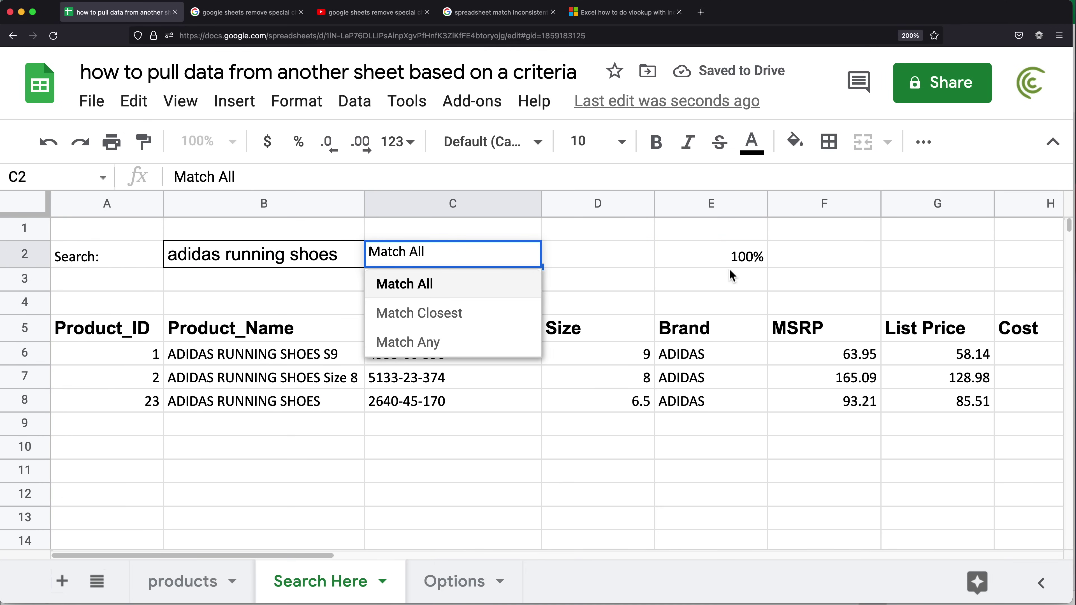
left_click(485, 316)
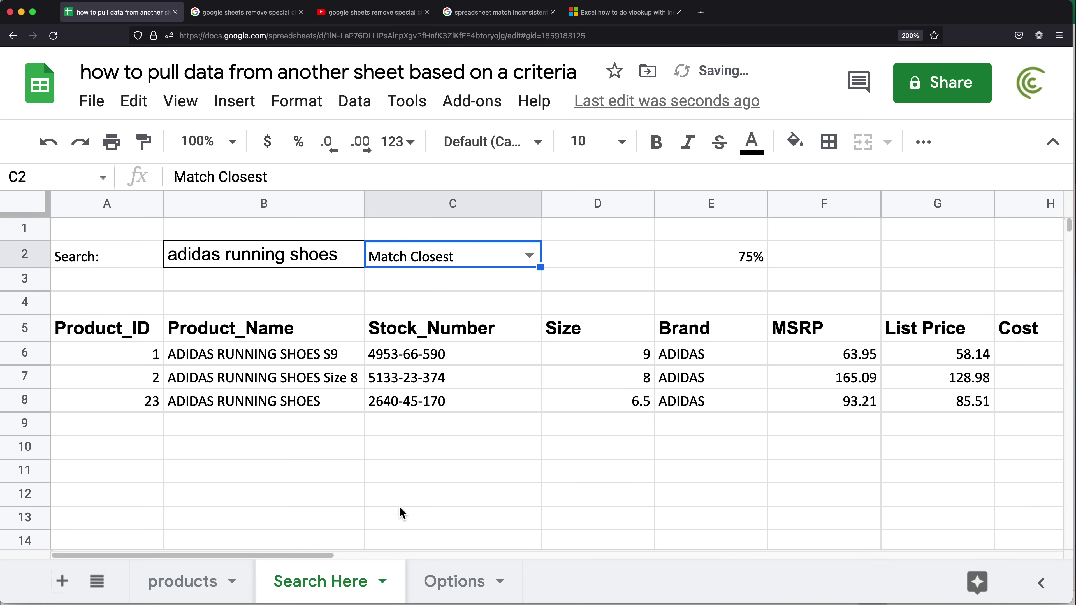
left_click(470, 583)
left_click(252, 281)
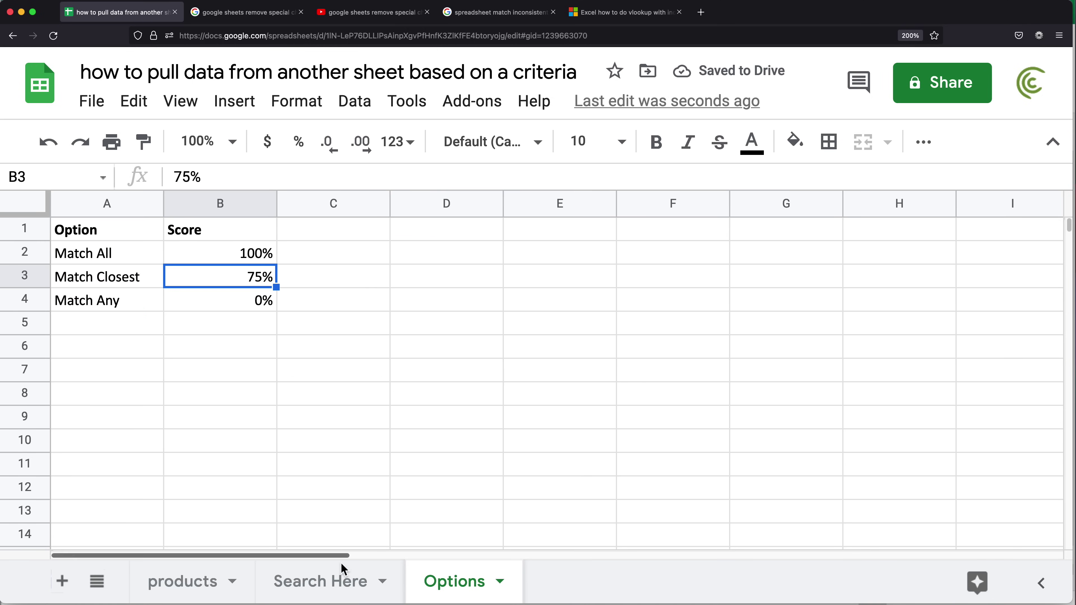
Step: Switch the C2 dropdown on Search Here to Match Any and check its score against the Options sheet
left_click(341, 572)
left_click(529, 256)
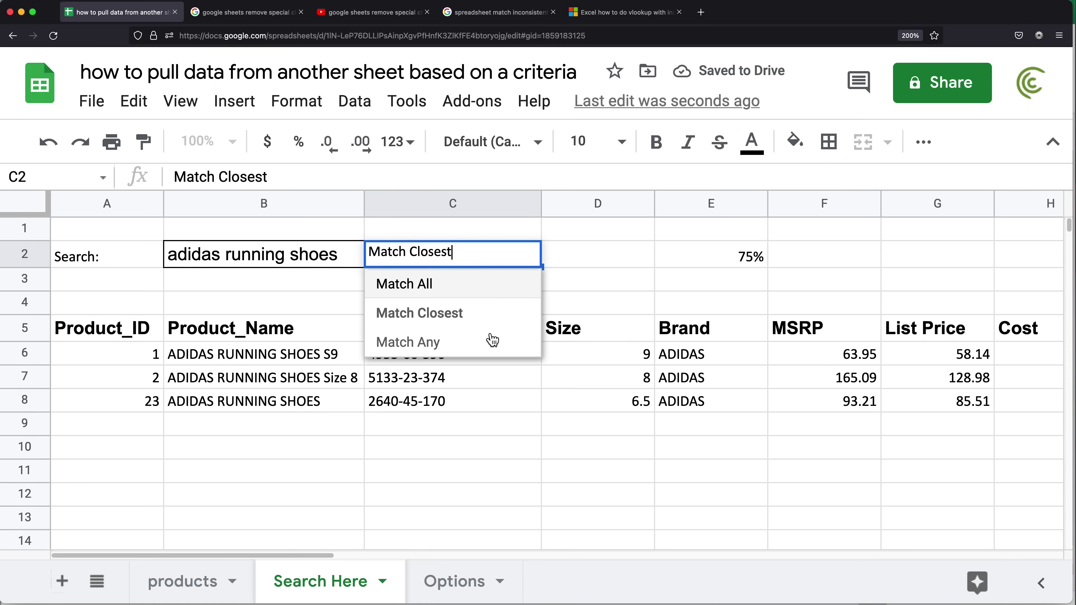
left_click(492, 339)
left_click(753, 258)
left_click(456, 582)
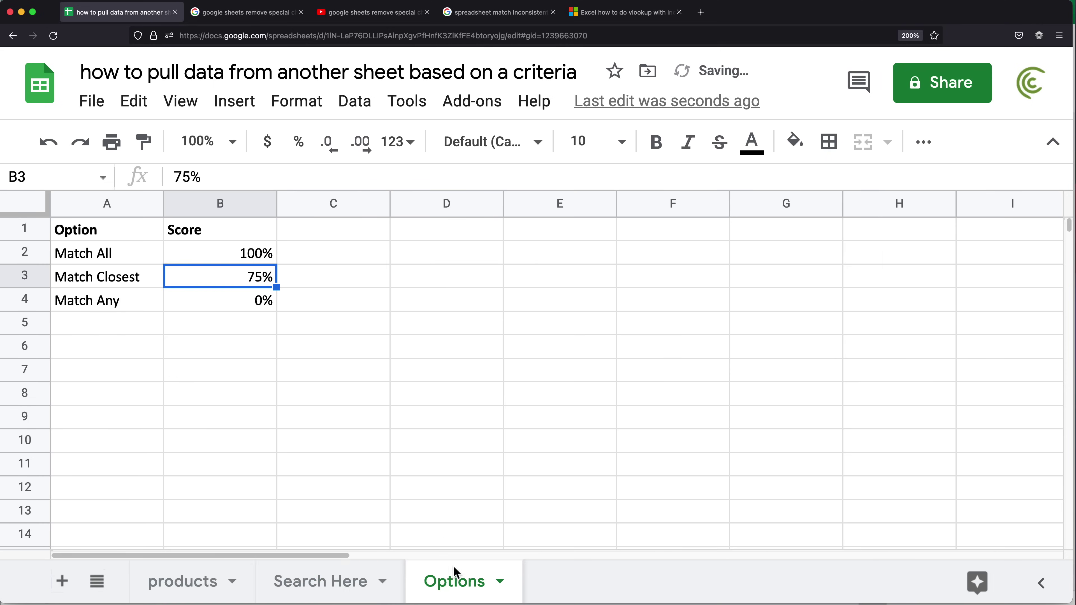
left_click(247, 302)
left_click_drag(249, 302, 247, 233)
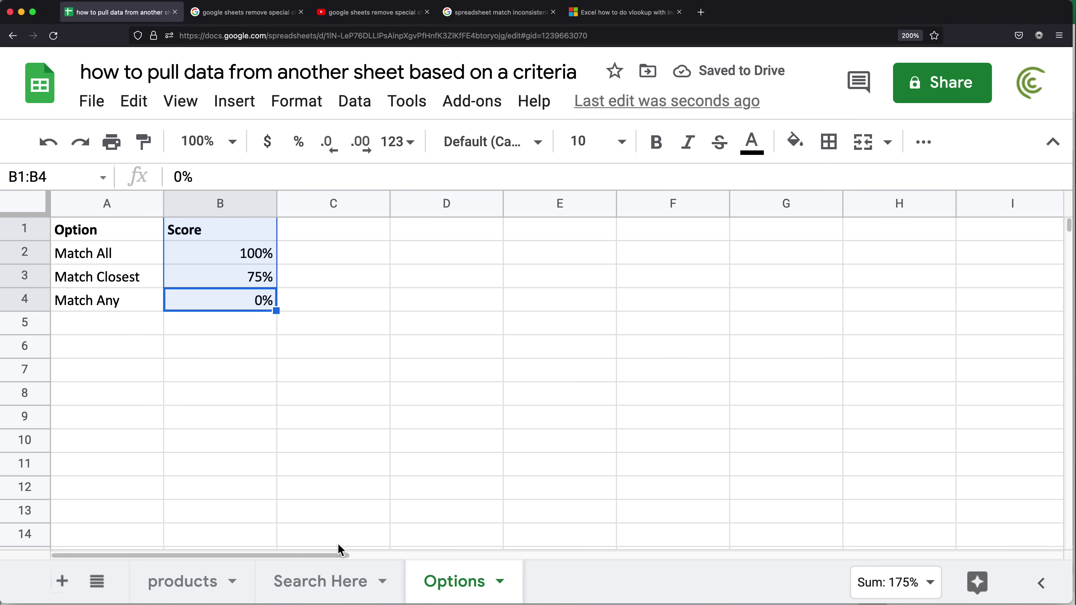
Step: Set the C2 dropdown on the Search Here sheet back to Match All
left_click(343, 582)
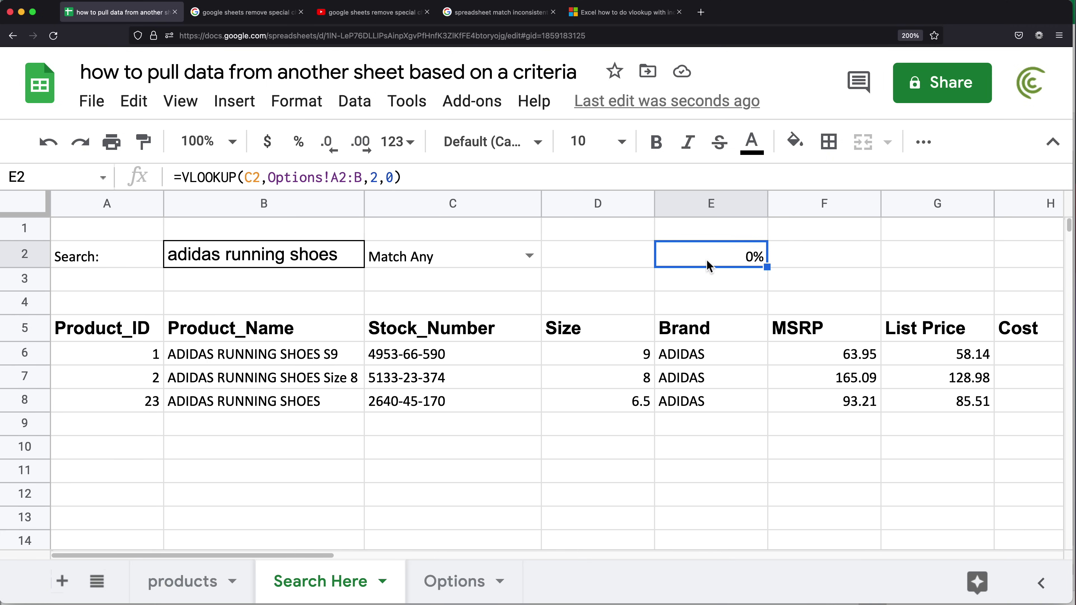
left_click(529, 255)
left_click(436, 298)
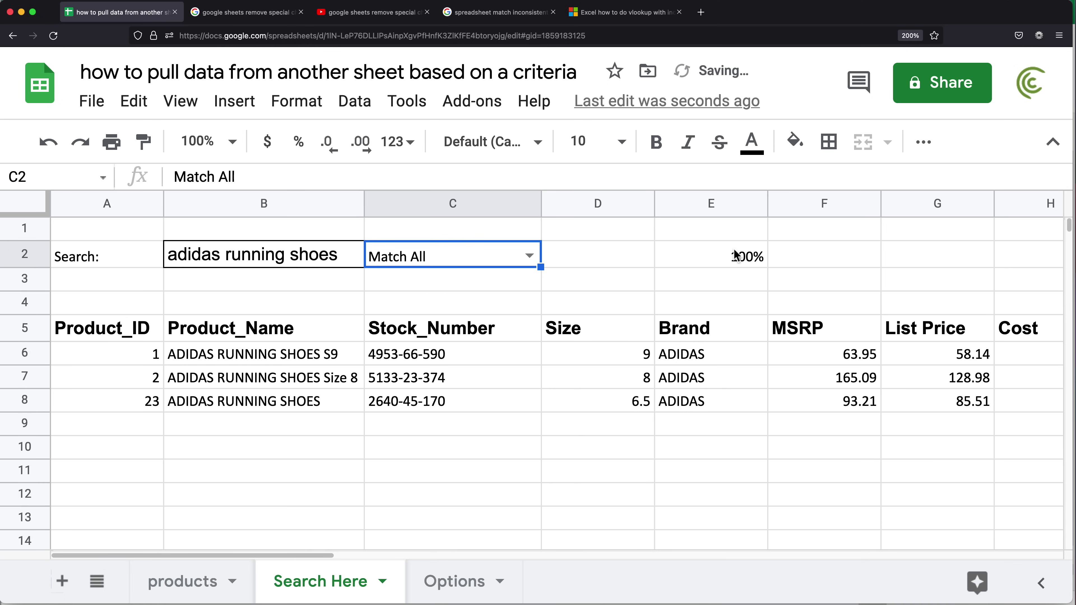
Step: Copy the VLOOKUP expression from E2 without its equals sign, leaving the cell's formula as it is
double_click(742, 254)
left_click_drag(669, 256, 911, 268)
key("super+c")
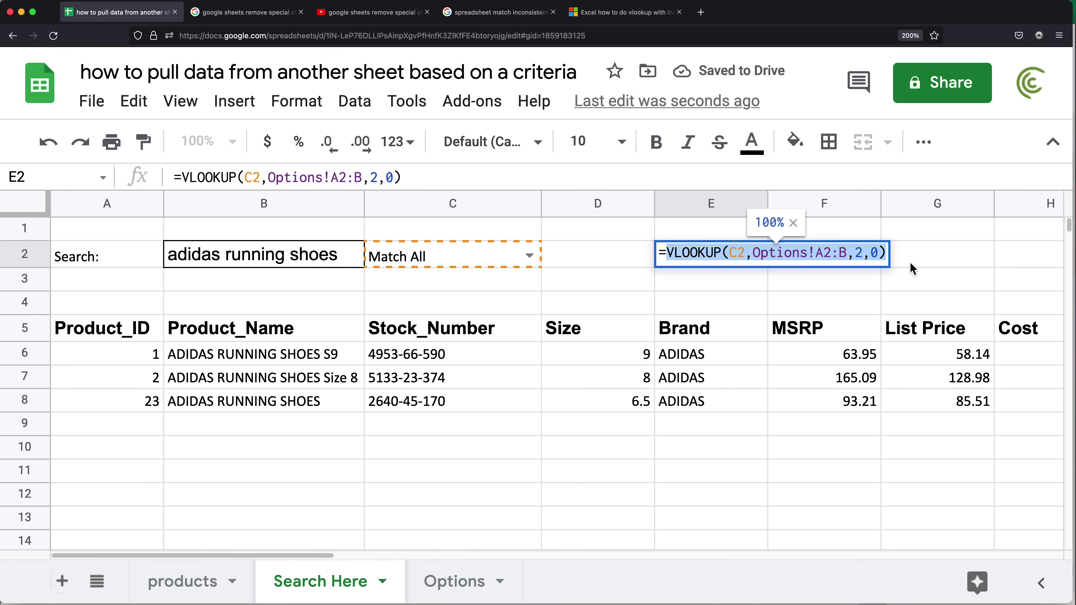
key("Escape")
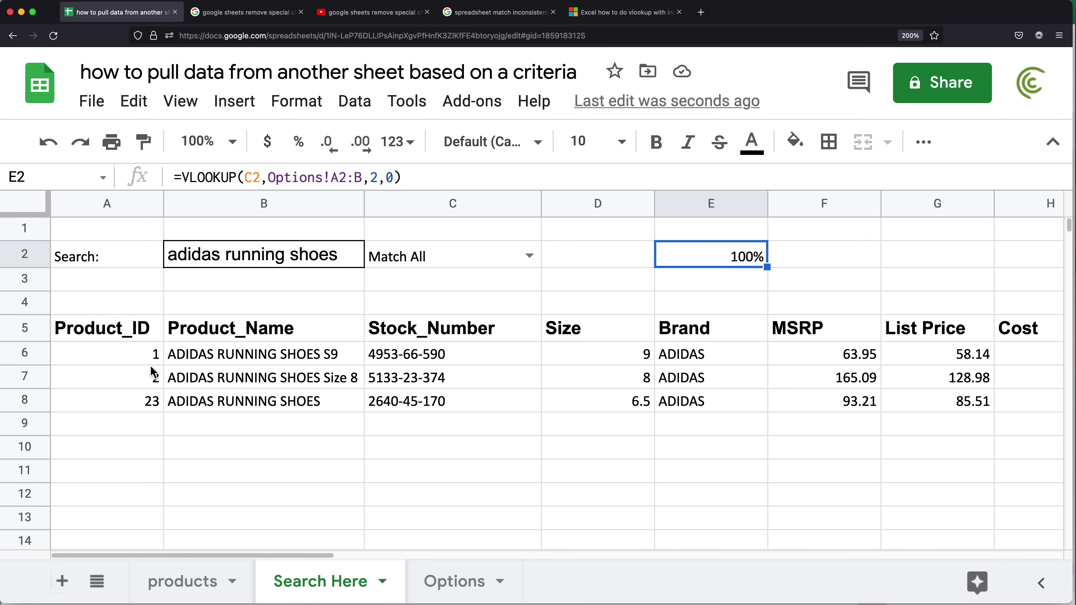
Step: Replace the fixed 75% threshold in A6's FILTER formula with the copied VLOOKUP(C2,Options!A2:B,2,0) expression
left_click(128, 357)
double_click(127, 357)
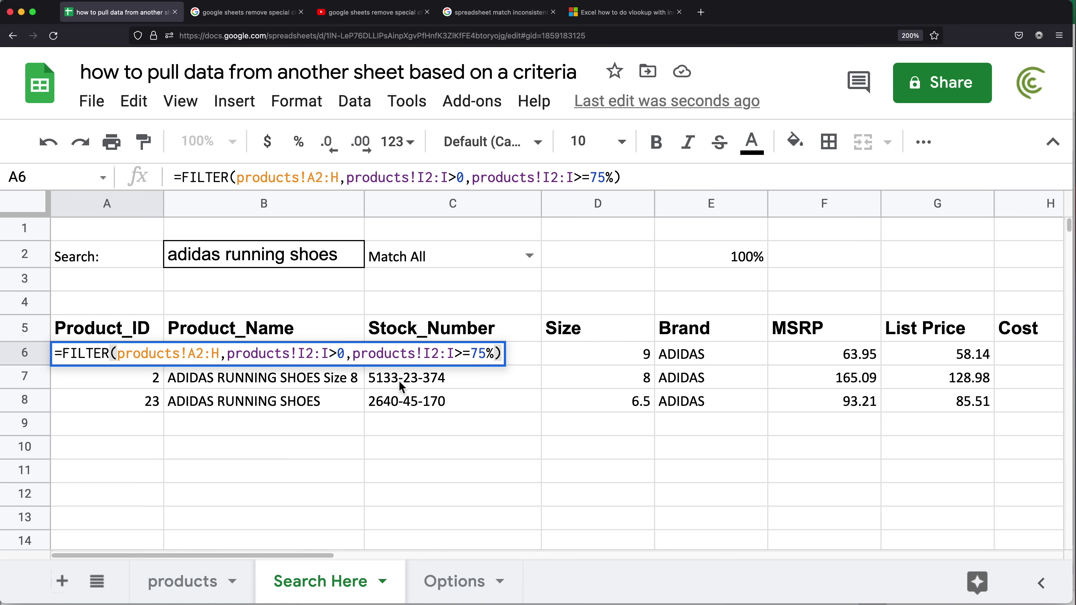
left_click(473, 355)
double_click(475, 356)
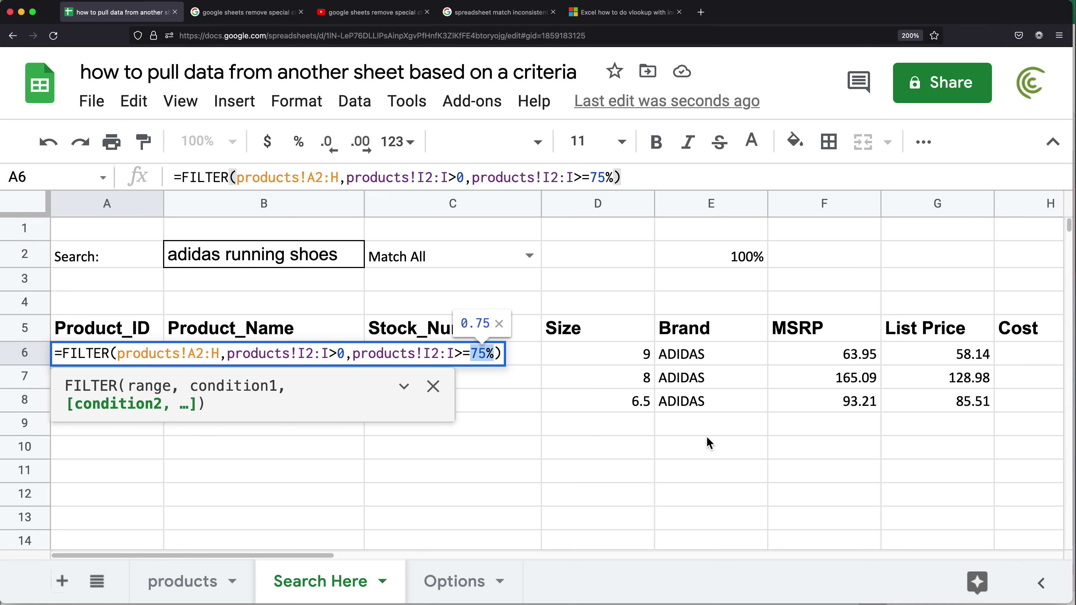
key("BackSpace")
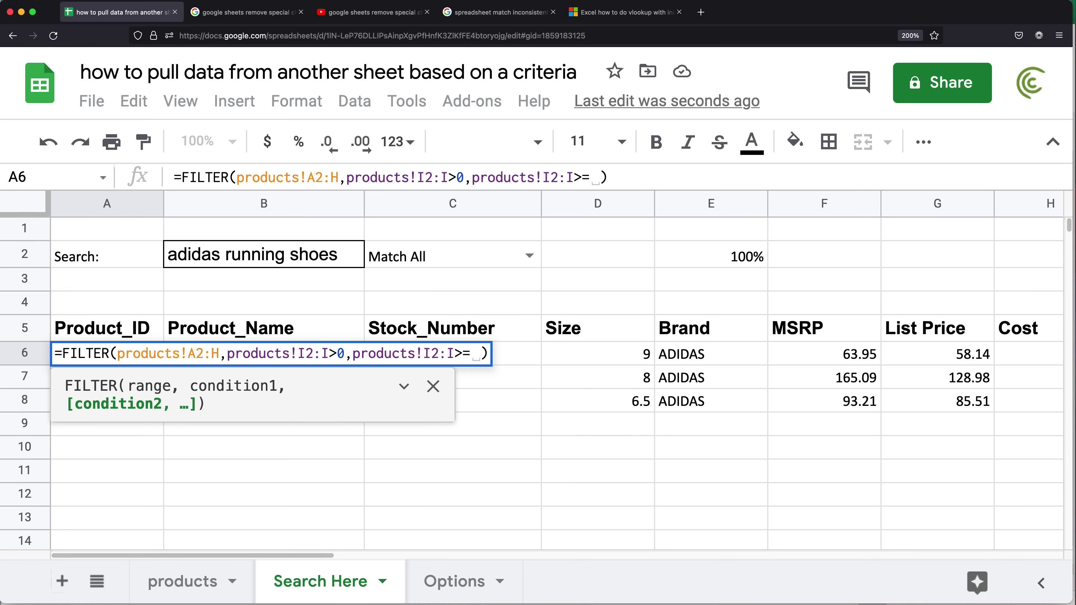
key("super+v")
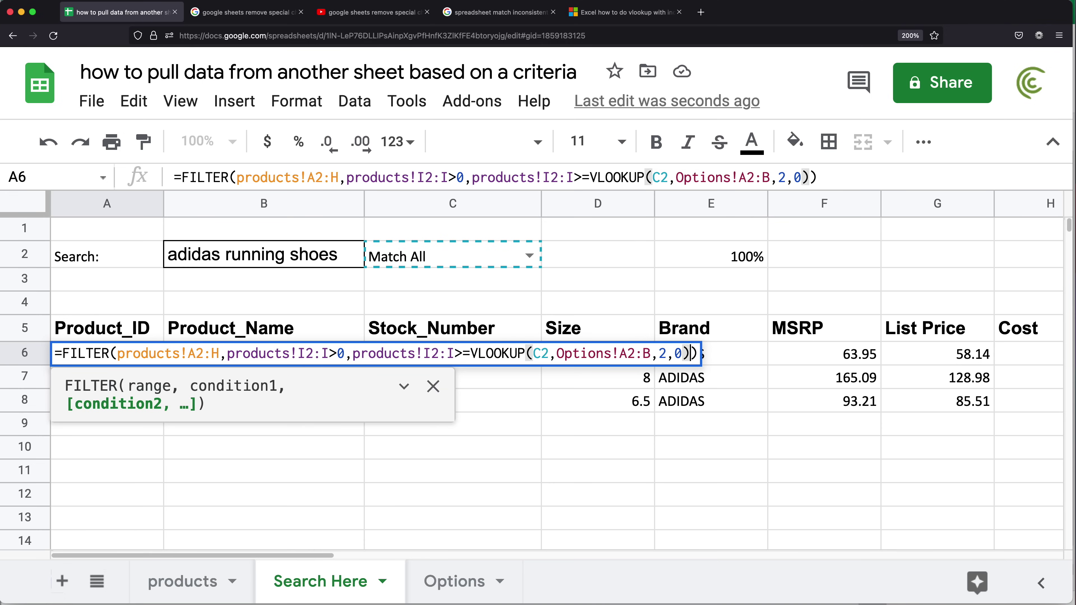
key("Return")
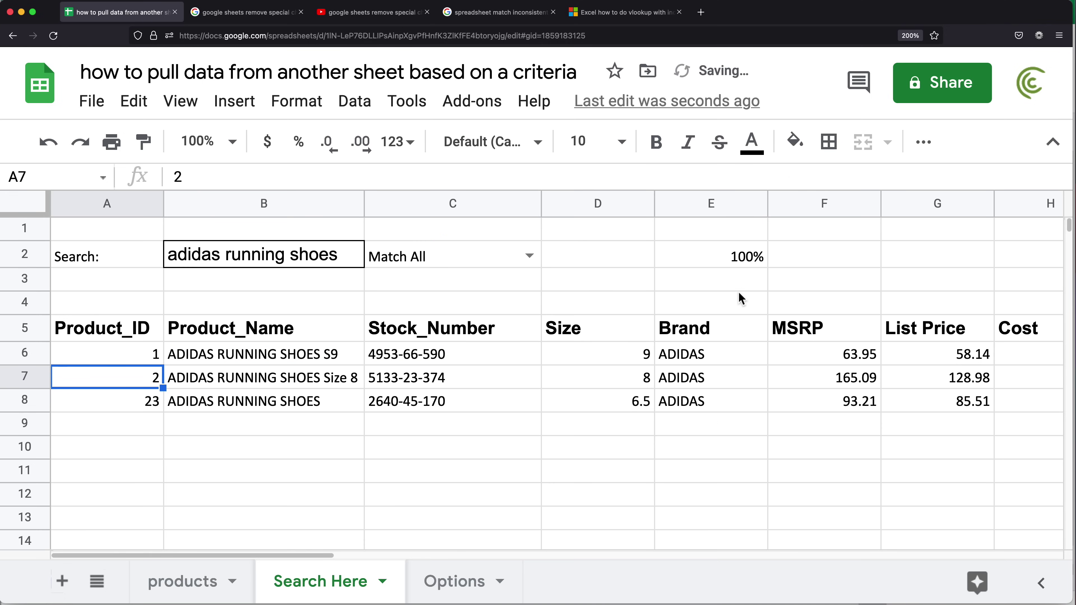
Step: Clear the helper lookup formula from E2 and set the match dropdown in C2 to Match Any
left_click(729, 255)
key("BackSpace")
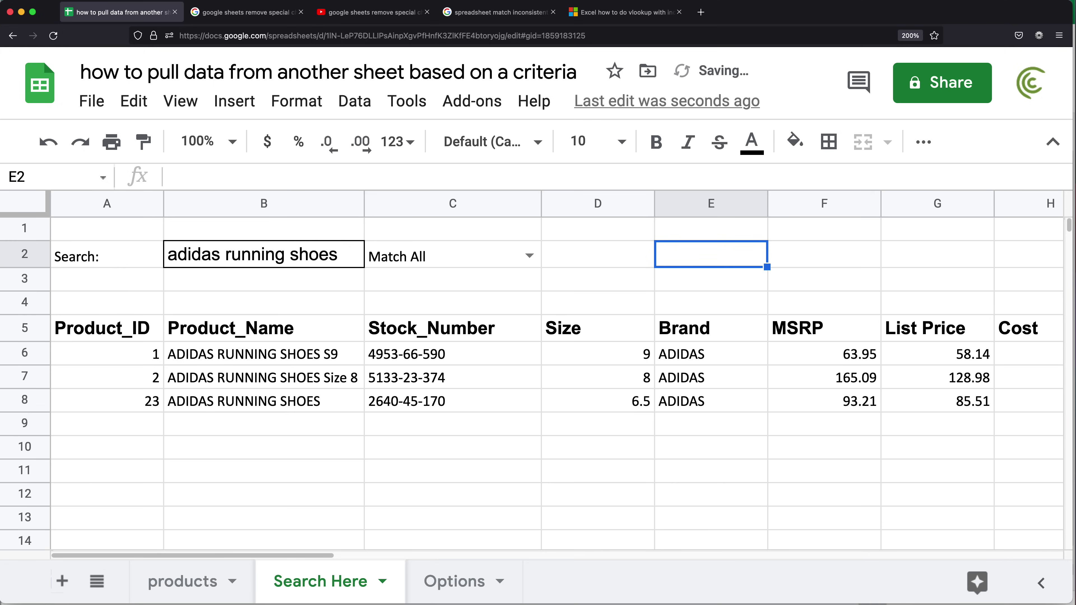
key("Left")
key("Left")
key("Left")
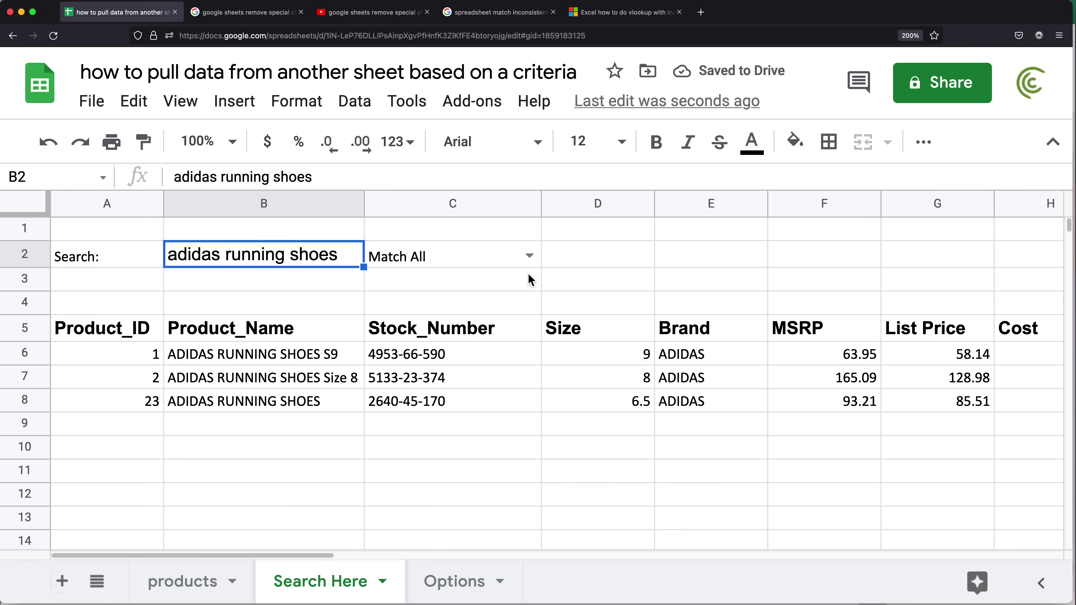
left_click(527, 256)
left_click(452, 343)
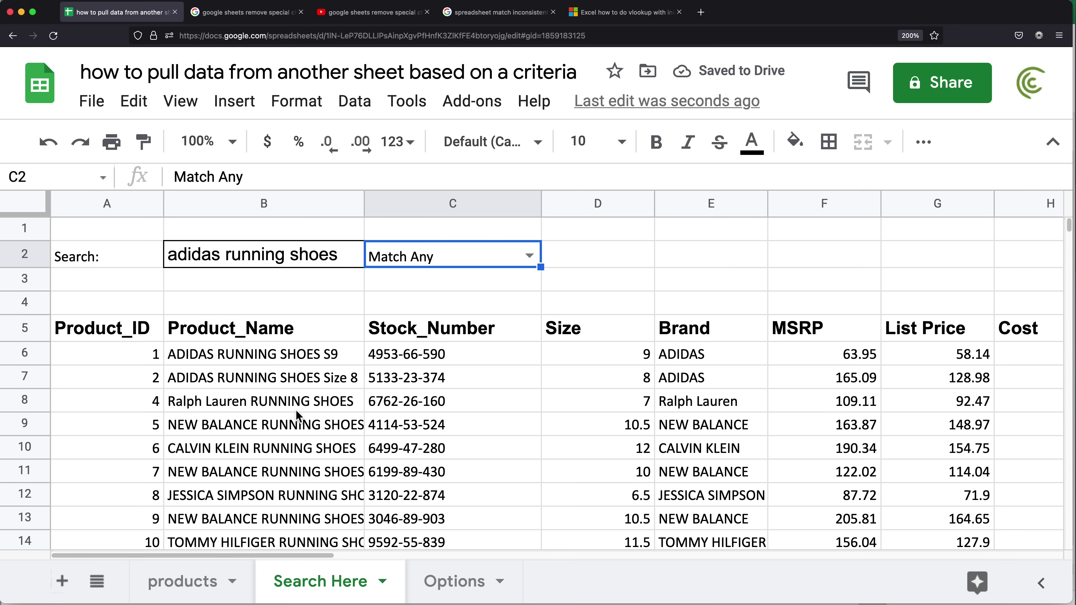
Step: Examine the full list of products returned for adidas running shoes under the Match Any option
scroll(295, 411, "down", 3)
scroll(296, 424, "down", 8)
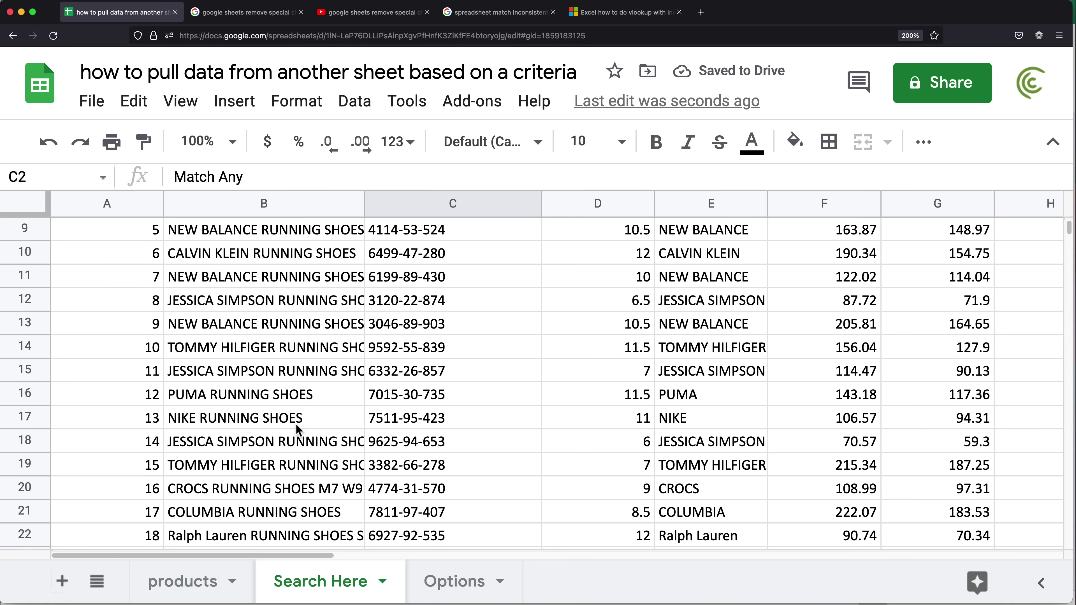
left_click(306, 508)
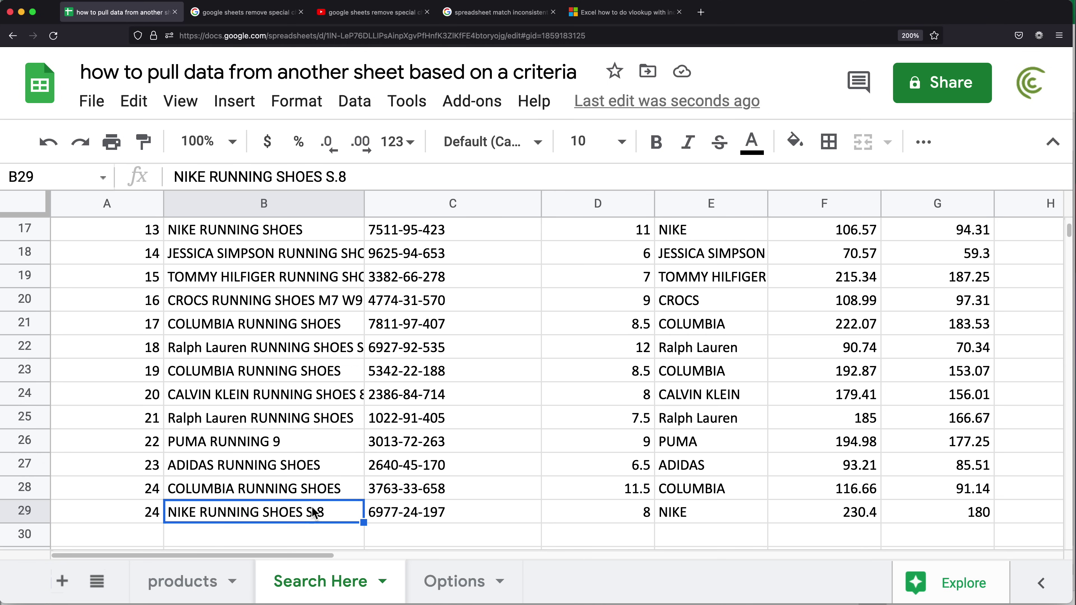
scroll(337, 398, "up", 10)
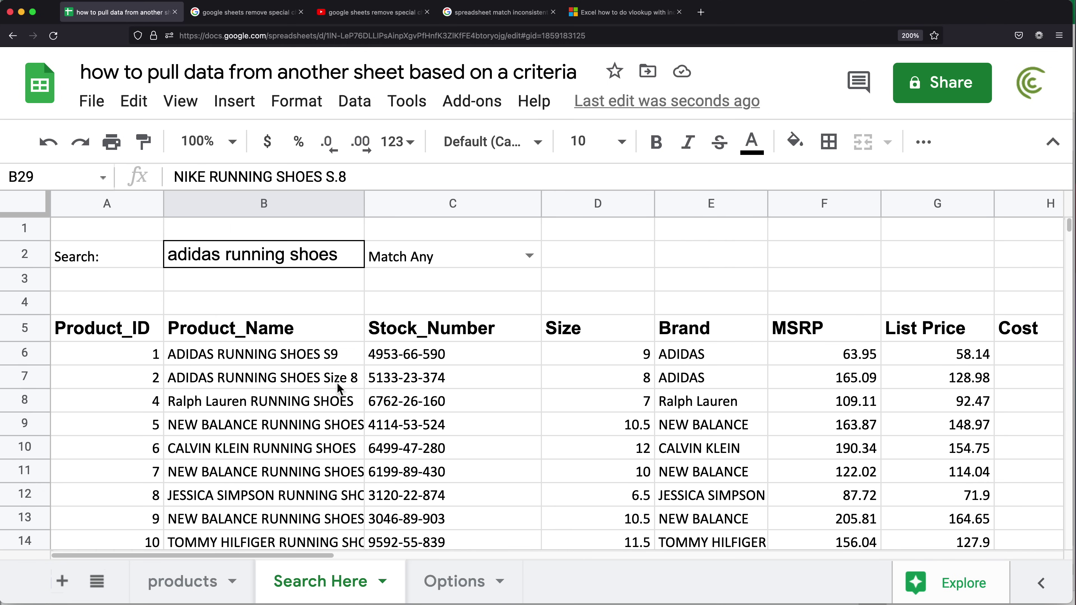
scroll(316, 297, "down", 5)
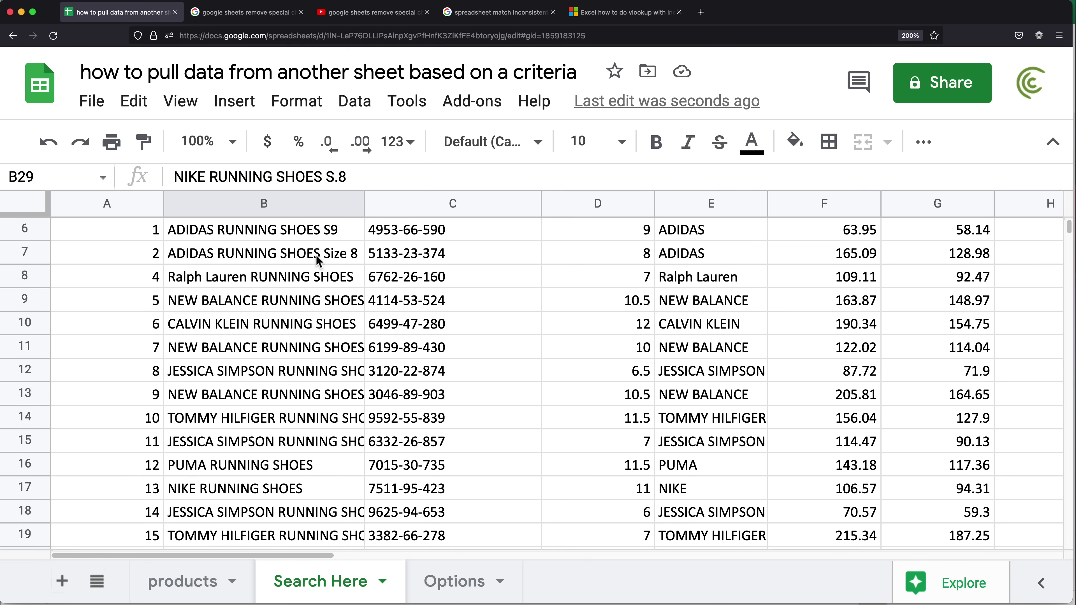
scroll(307, 408, "down", 4)
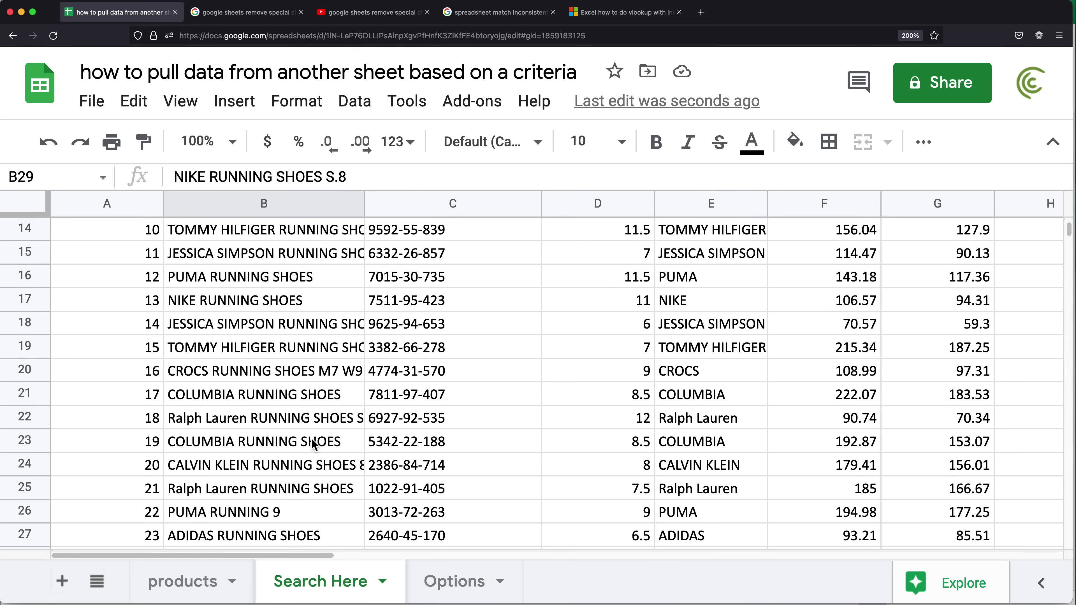
scroll(314, 450, "up", 4)
scroll(314, 450, "down", 6)
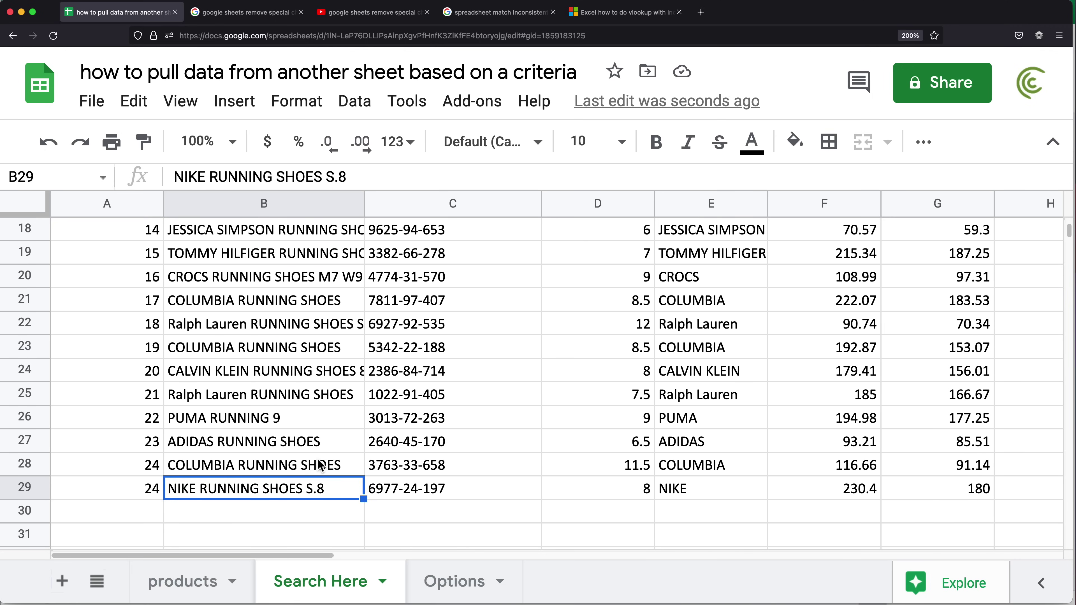
scroll(311, 399, "up", 10)
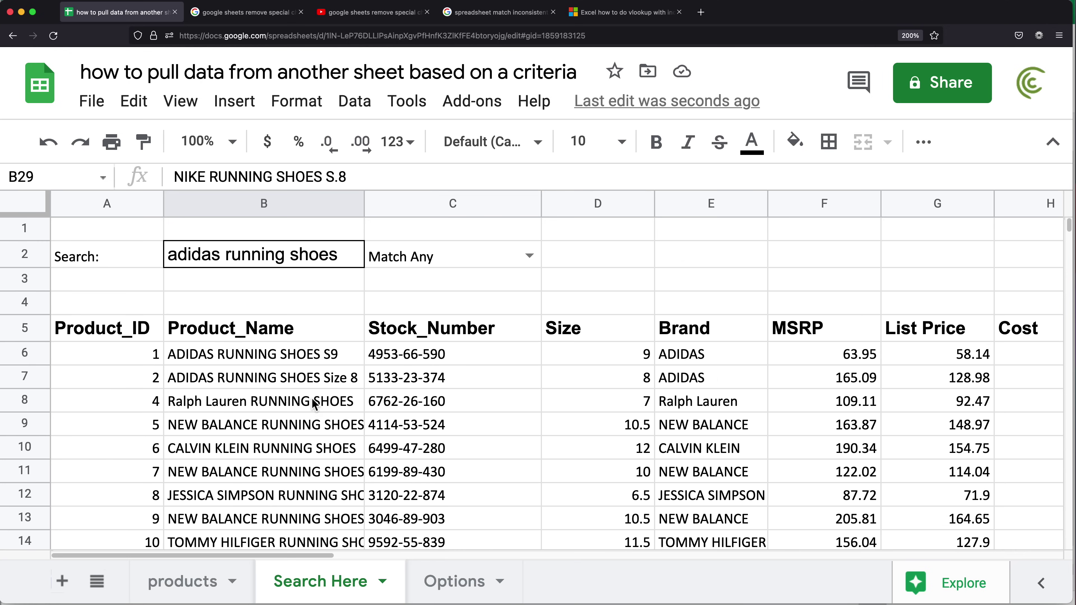
scroll(314, 267, "down", 9)
scroll(296, 272, "up", 9)
Step: Search for nike adidas in B2 and check the product names in the returned rows
left_click(239, 257)
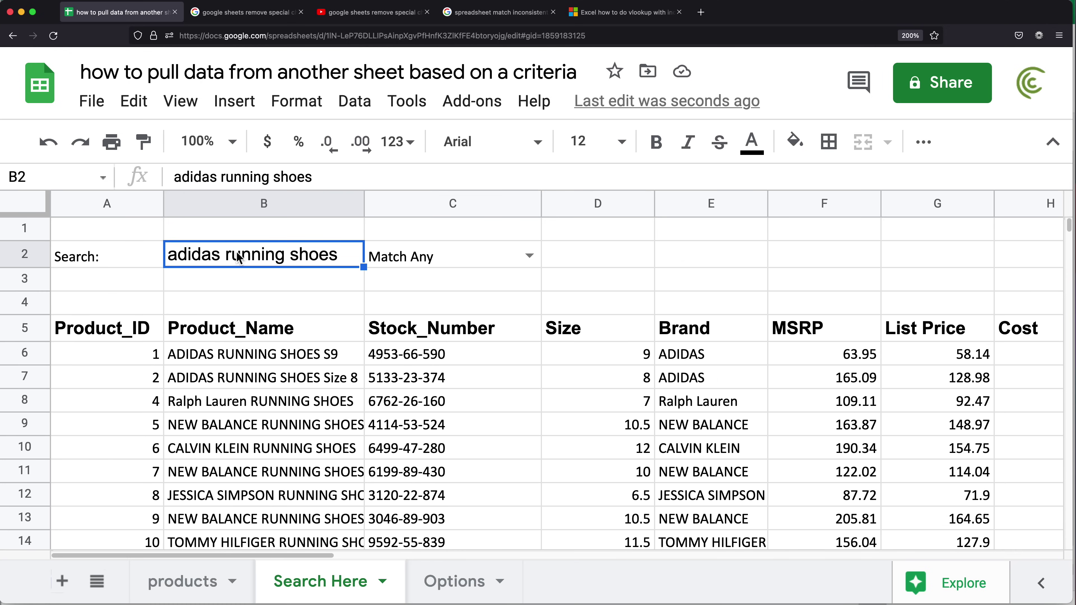
type("nike ad")
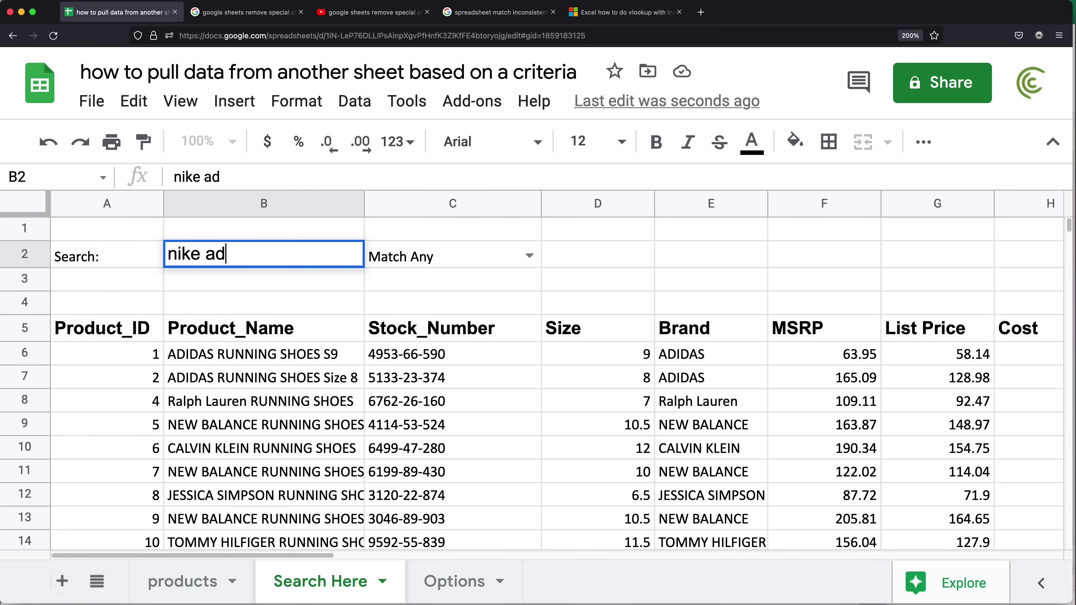
type("idas")
key("Return")
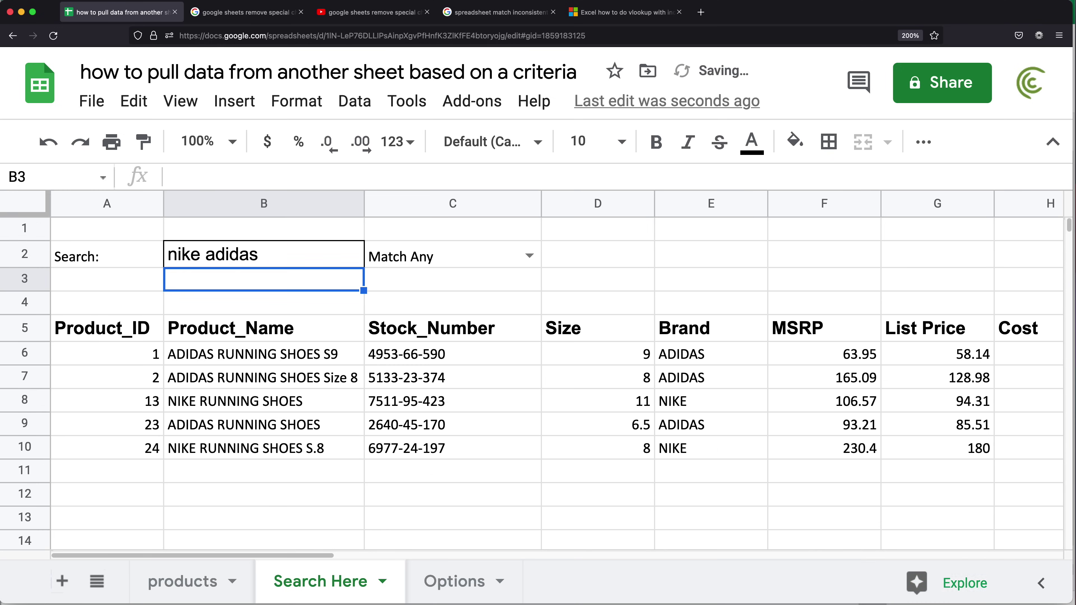
left_click(193, 361)
left_click(225, 379)
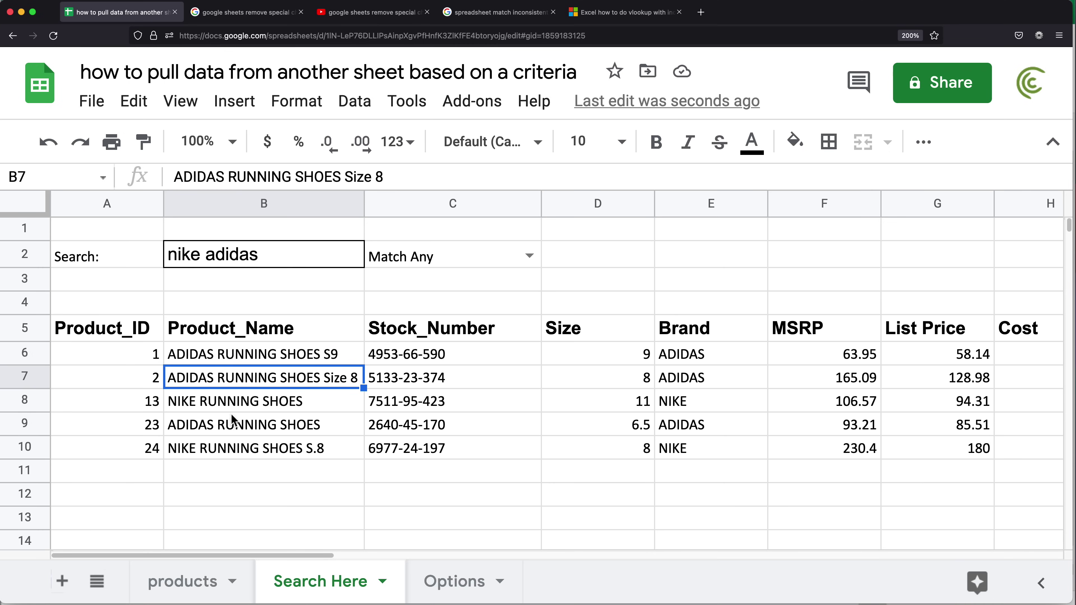
left_click(193, 405)
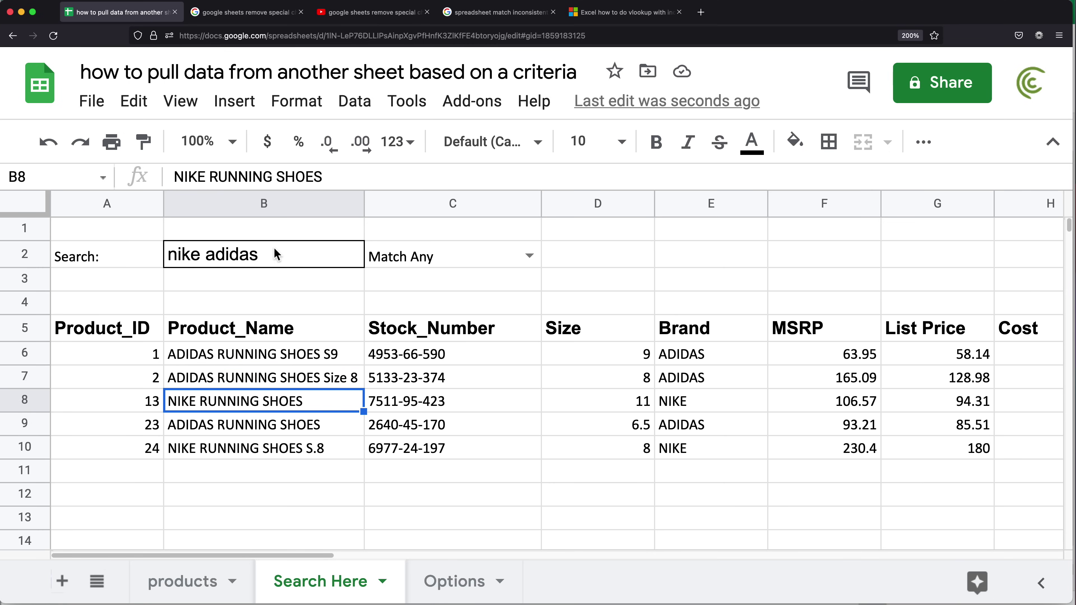
Step: Check the score assigned to Match Any on the Options sheet, then return to Search Here
left_click(461, 580)
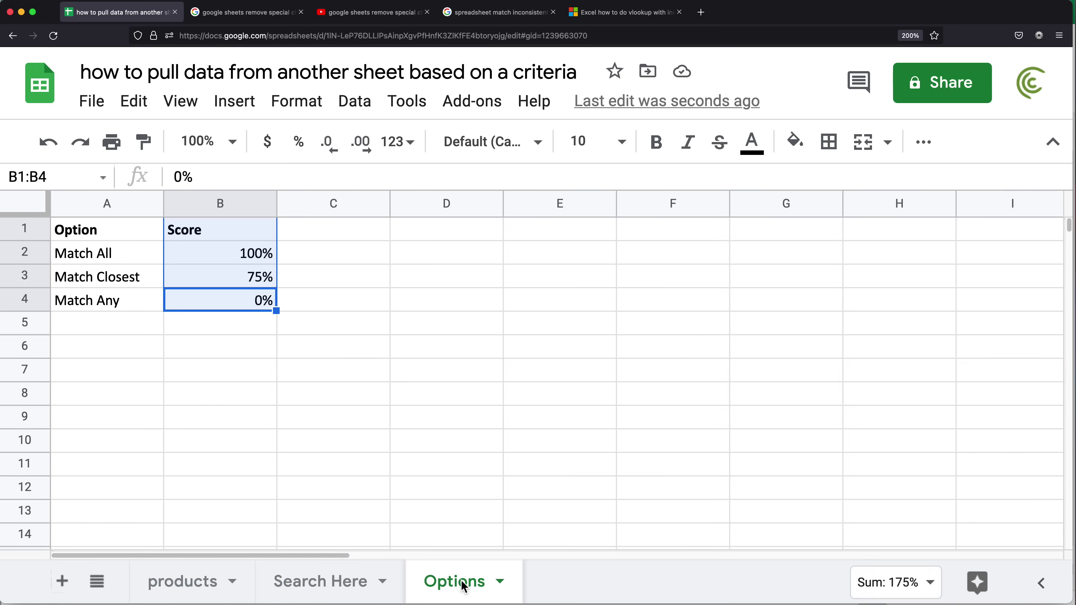
left_click(229, 307)
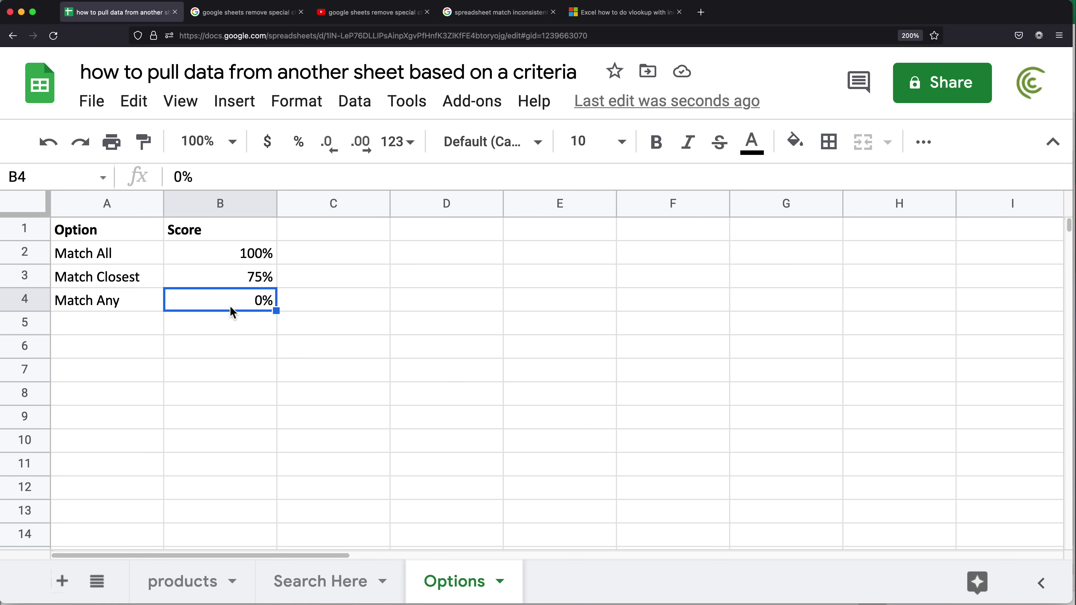
left_click(334, 596)
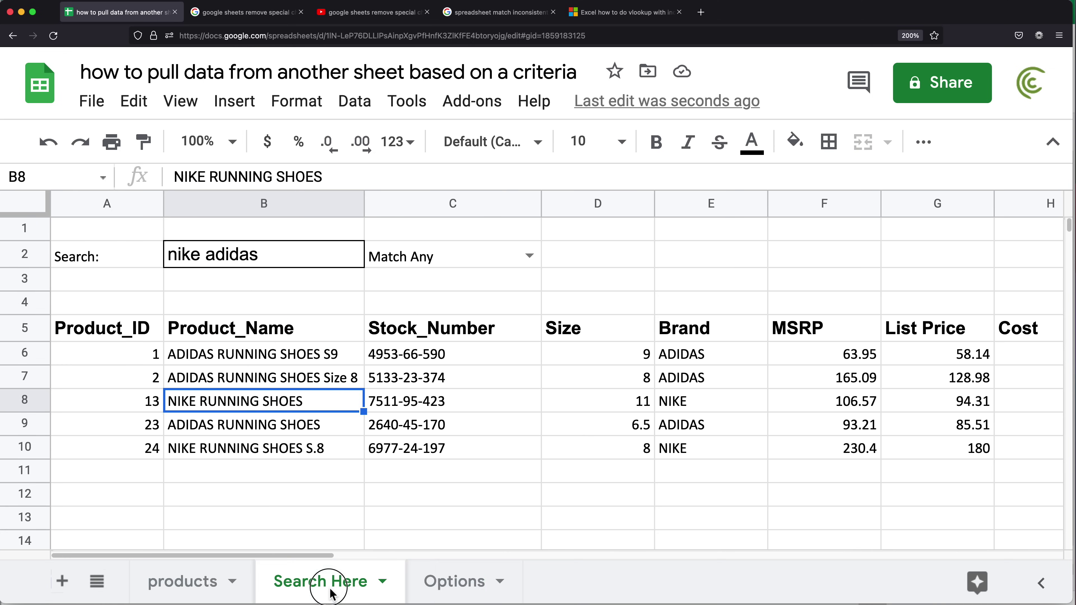
Step: Delete the search term from B2 to test the results with an empty search
left_click(244, 265)
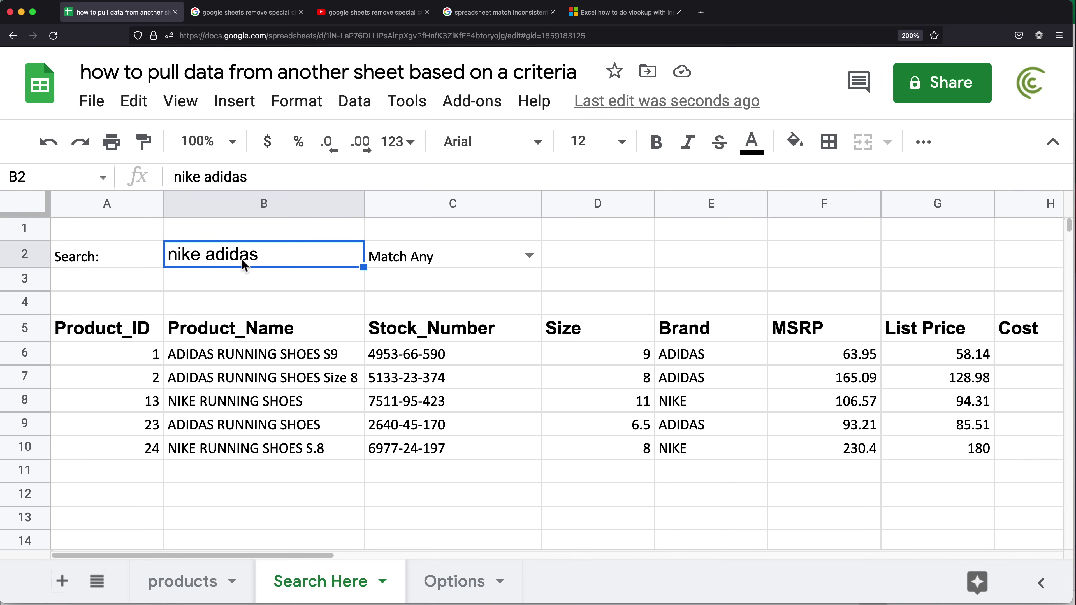
key("Delete")
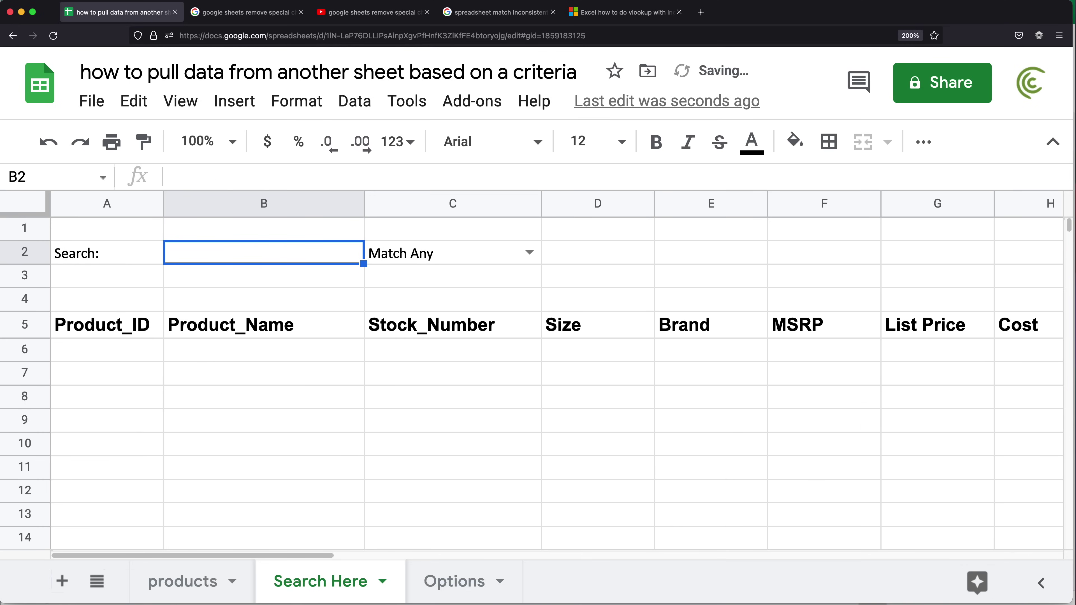
key("Down")
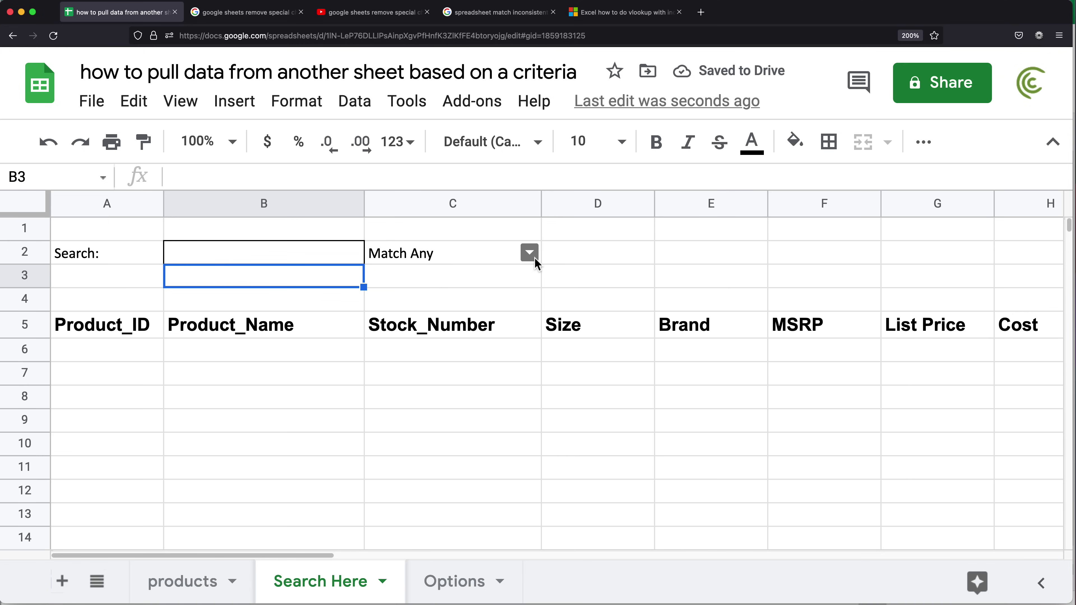
left_click(338, 257)
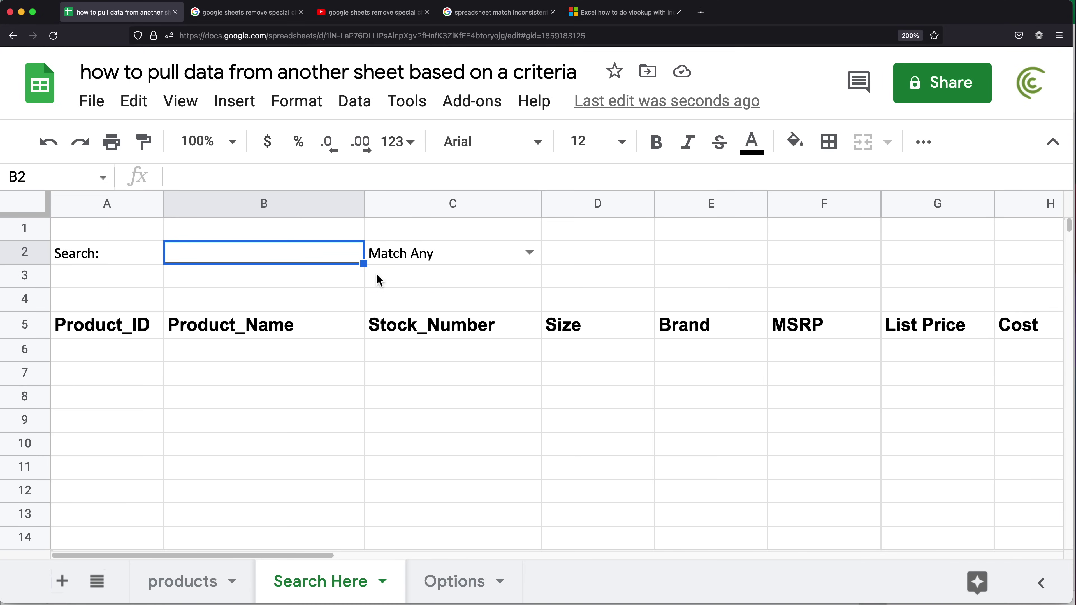
Step: Inspect the greater-than-zero condition in A6's FILTER formula, leaving the formula as it is
left_click(129, 360)
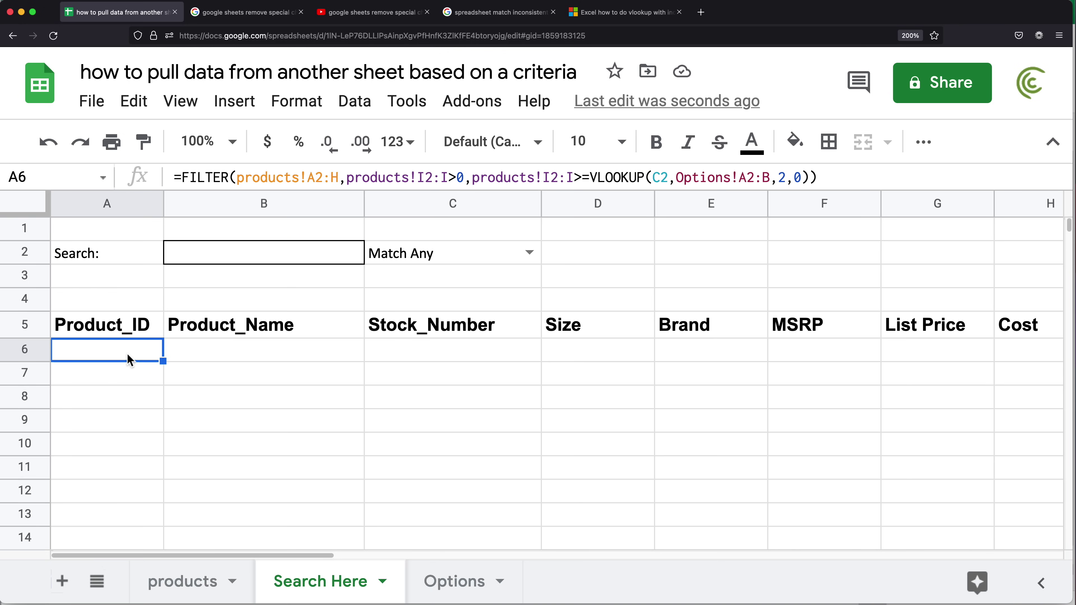
double_click(128, 357)
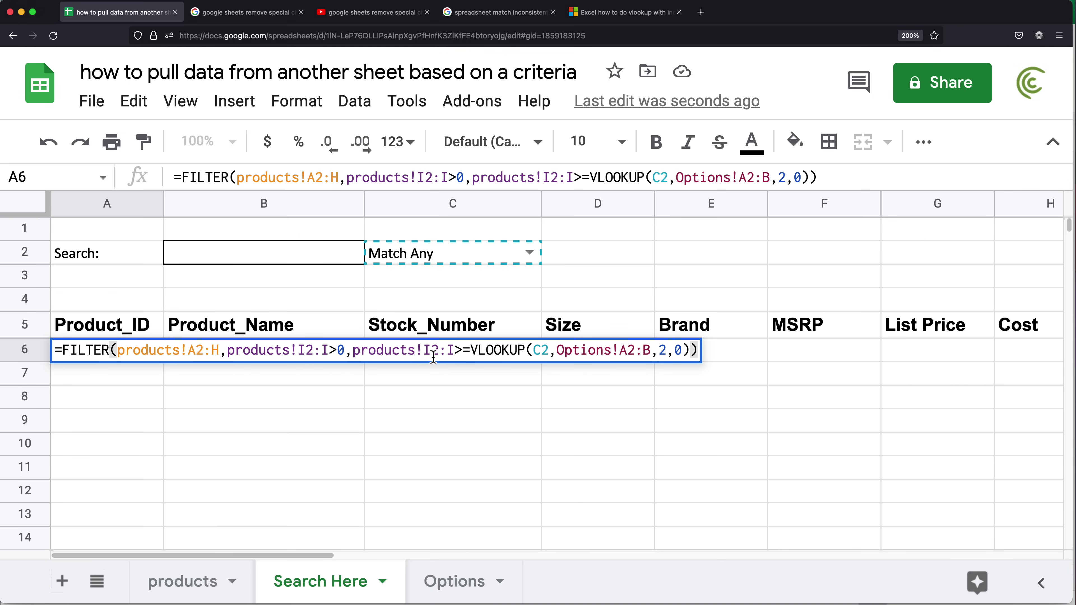
left_click(348, 352)
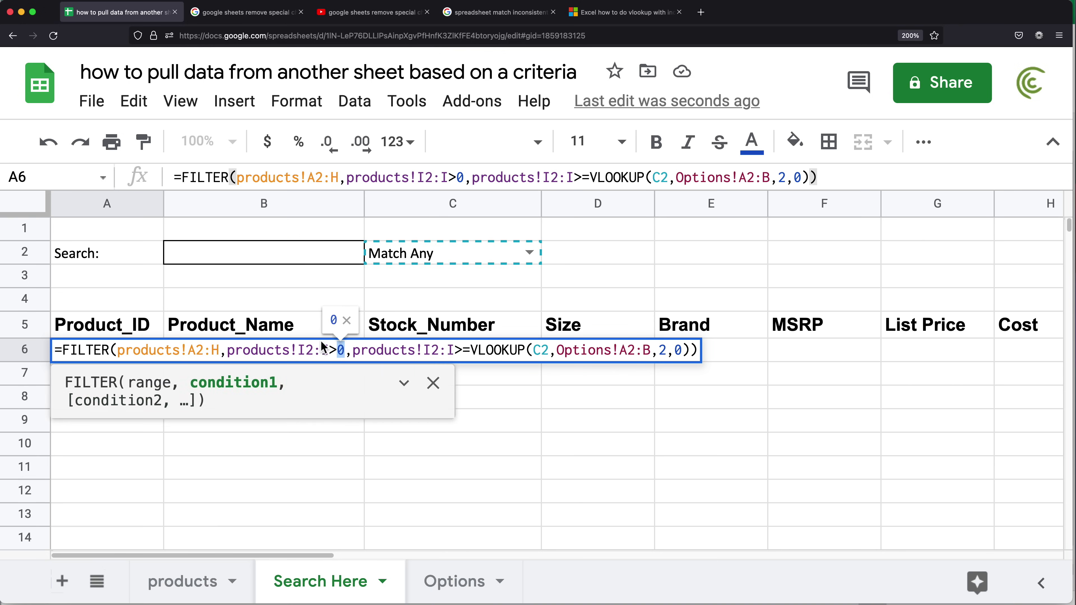
key("Escape")
Step: Enter adidas shoes as the search term in B2 on the Search Here sheet
left_click(311, 261)
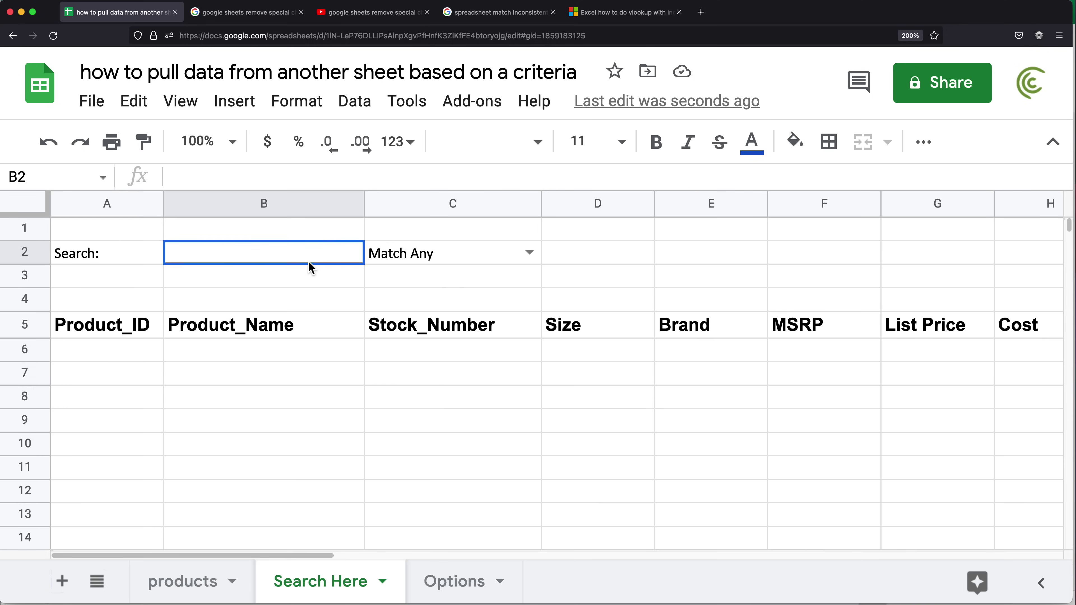
double_click(329, 245)
type("adidas shoes")
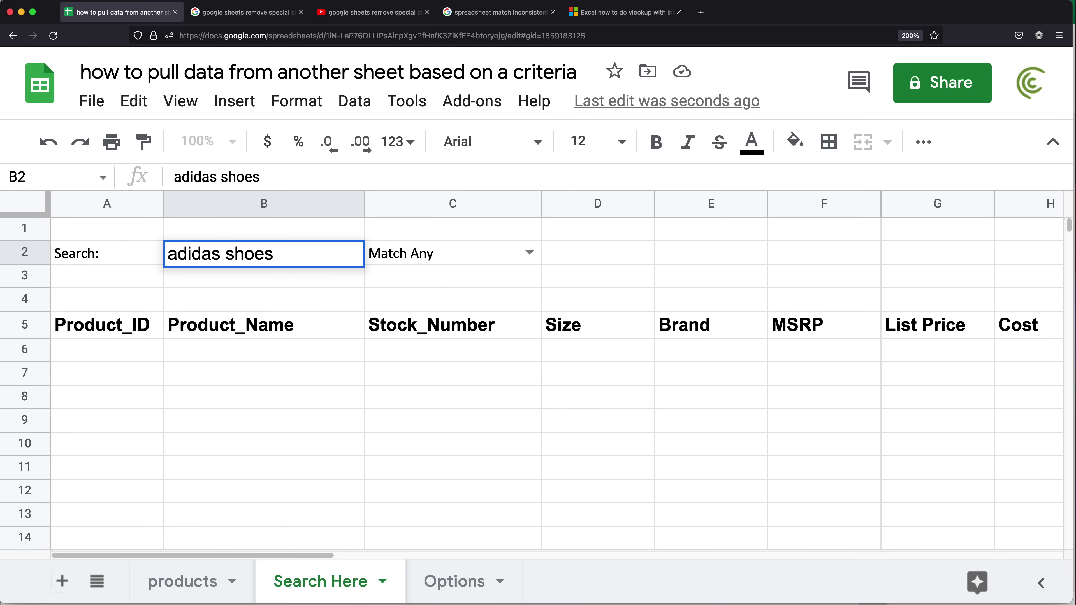
key("Return")
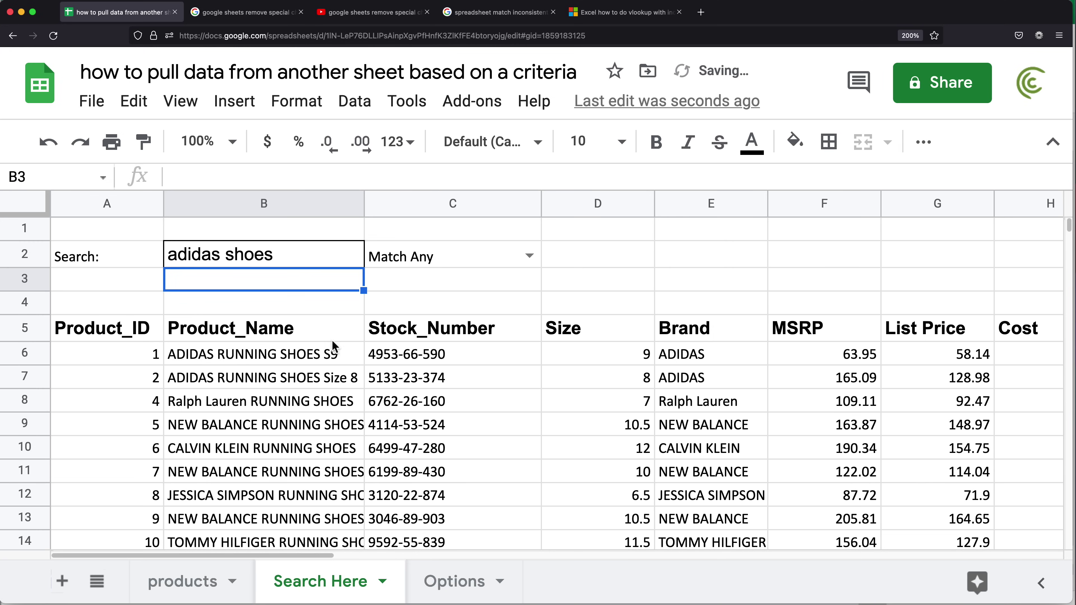
Step: Check the Ralph Lauren result in row 8, then set the C2 dropdown to Match All
left_click(336, 402)
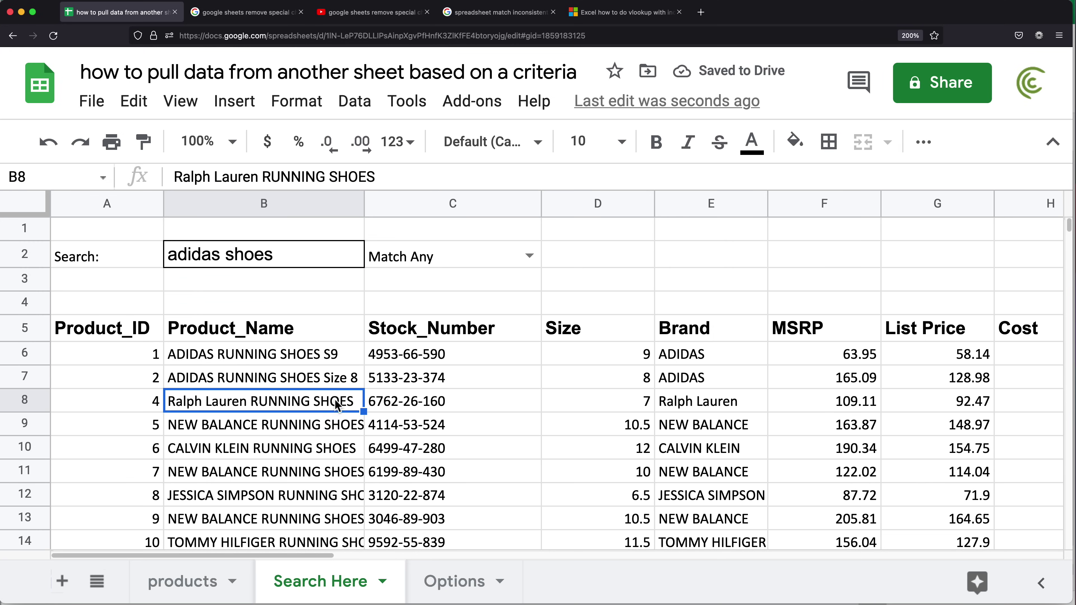
left_click(529, 256)
left_click(441, 293)
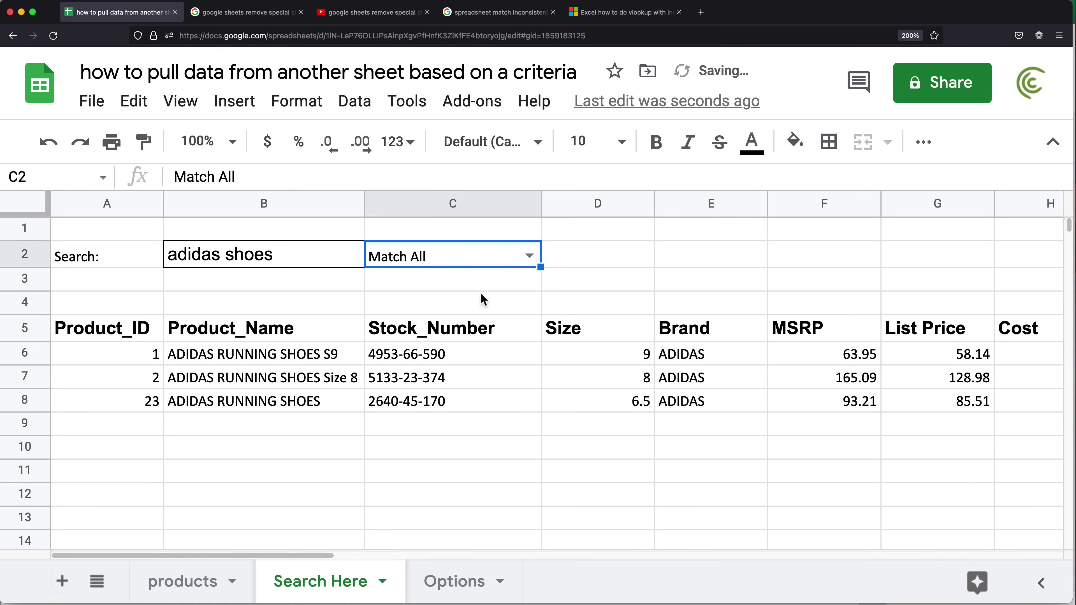
Step: Set the C2 dropdown to Match Closest and check that option's score in B3 on the Options sheet
double_click(524, 258)
left_click(480, 314)
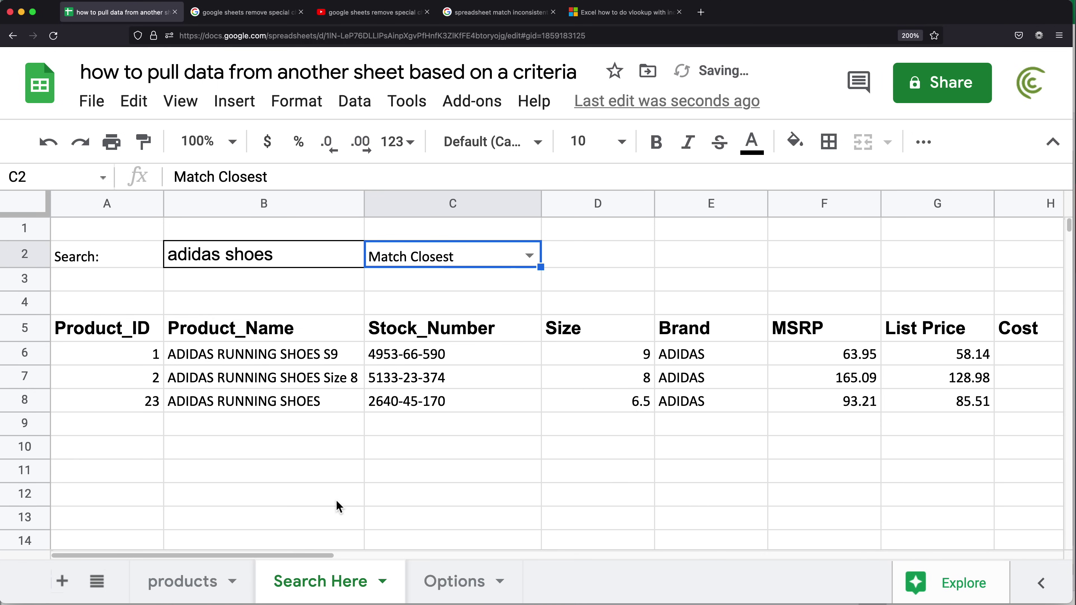
left_click(447, 587)
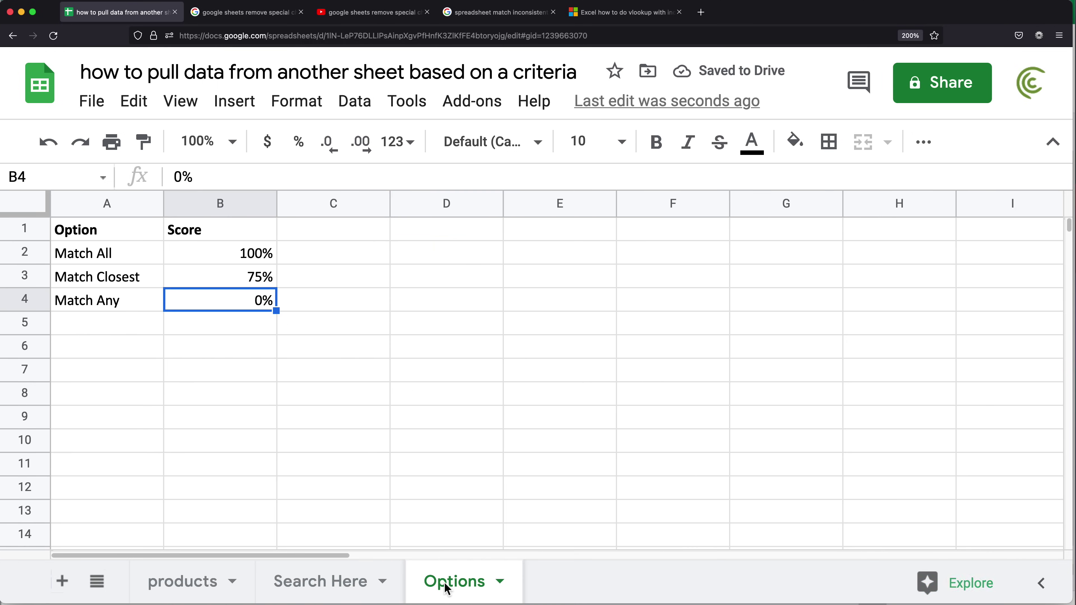
left_click(244, 282)
Step: Examine the Match Score column on the products sheet for the adidas shoes search
left_click(182, 581)
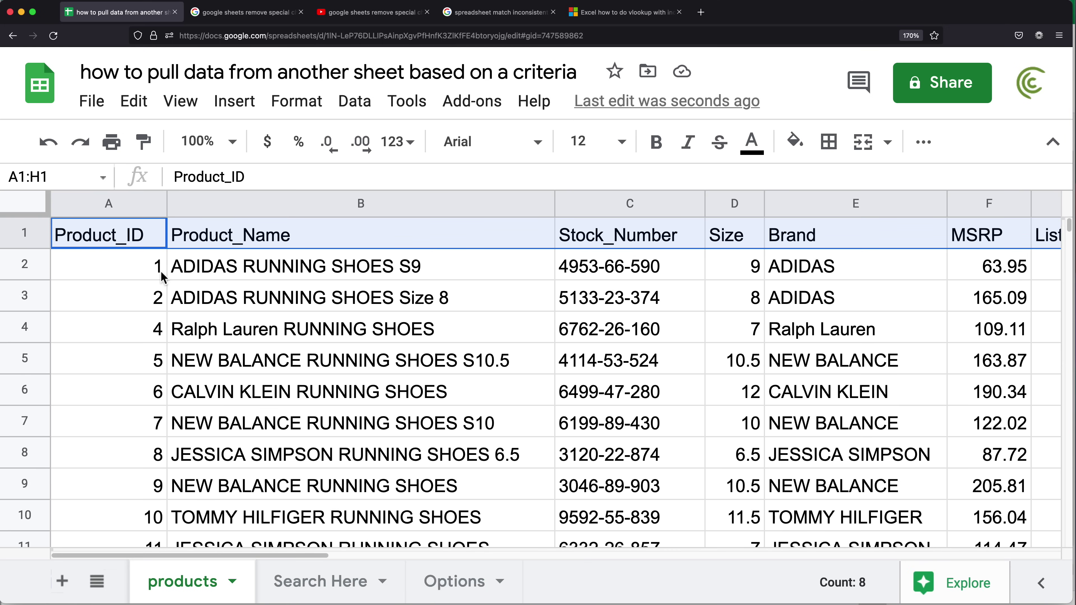
key("super+minus")
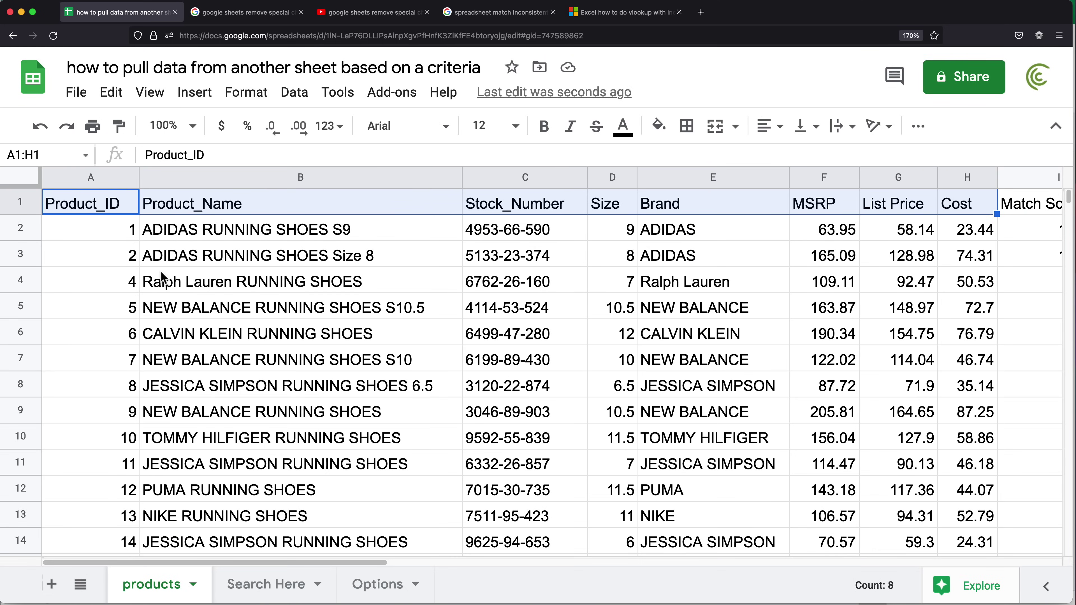
key("super+minus")
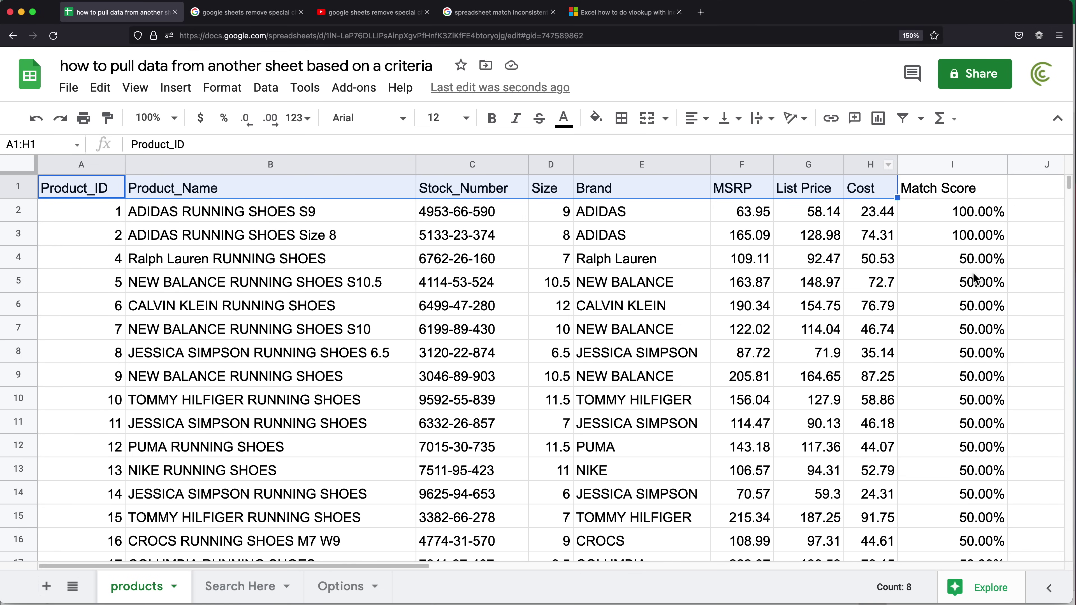
scroll(973, 280, "down", 5)
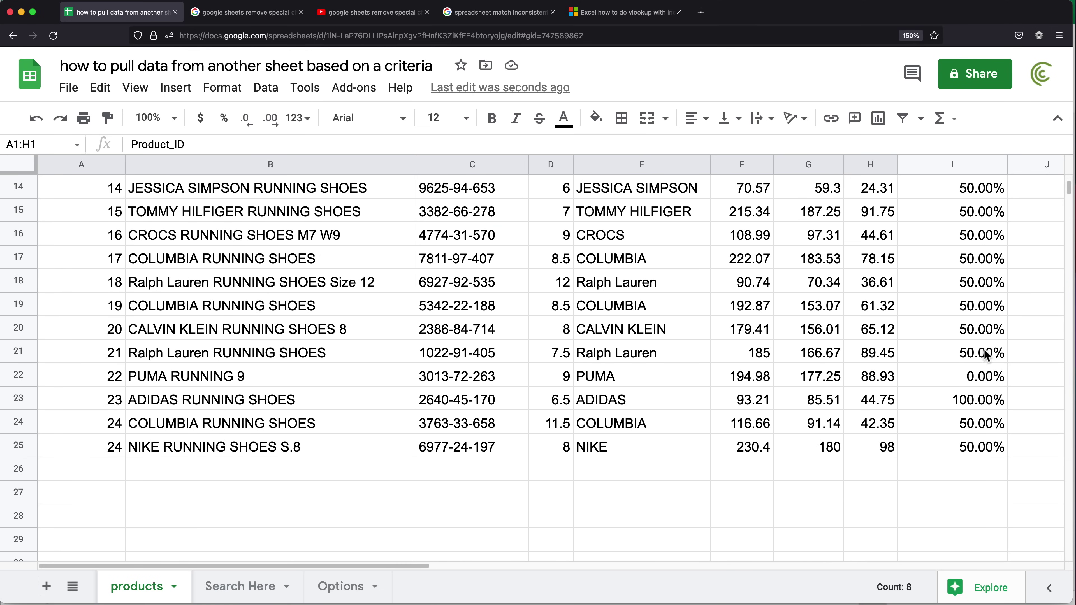
scroll(985, 280, "up", 5)
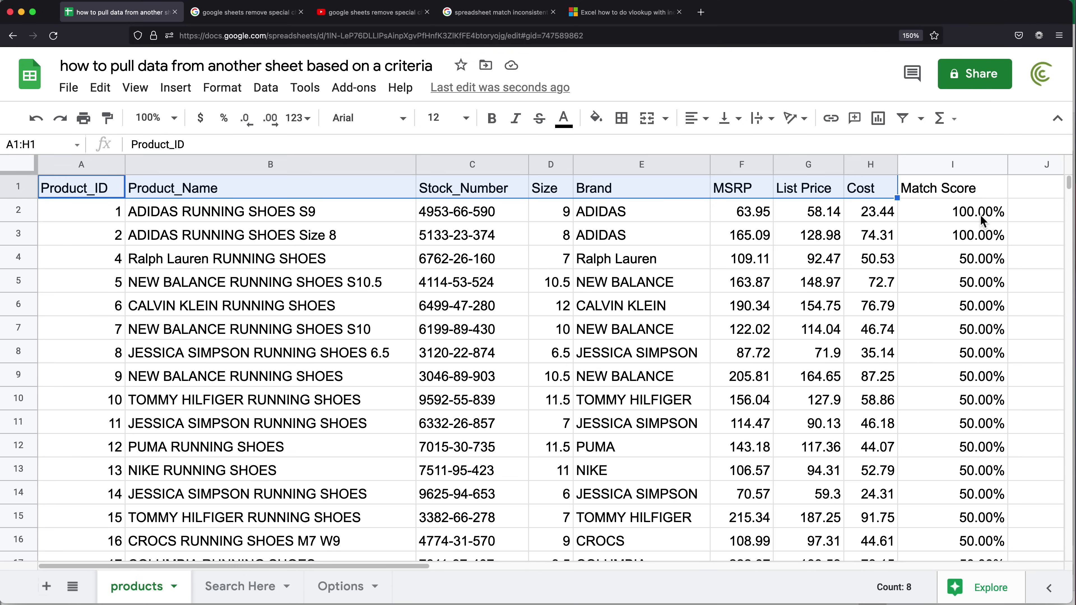
left_click_drag(981, 221, 994, 260)
Step: Enter nike adidas running shoes as the search term in B2 on the Search Here sheet and widen column B to fit it
left_click(252, 590)
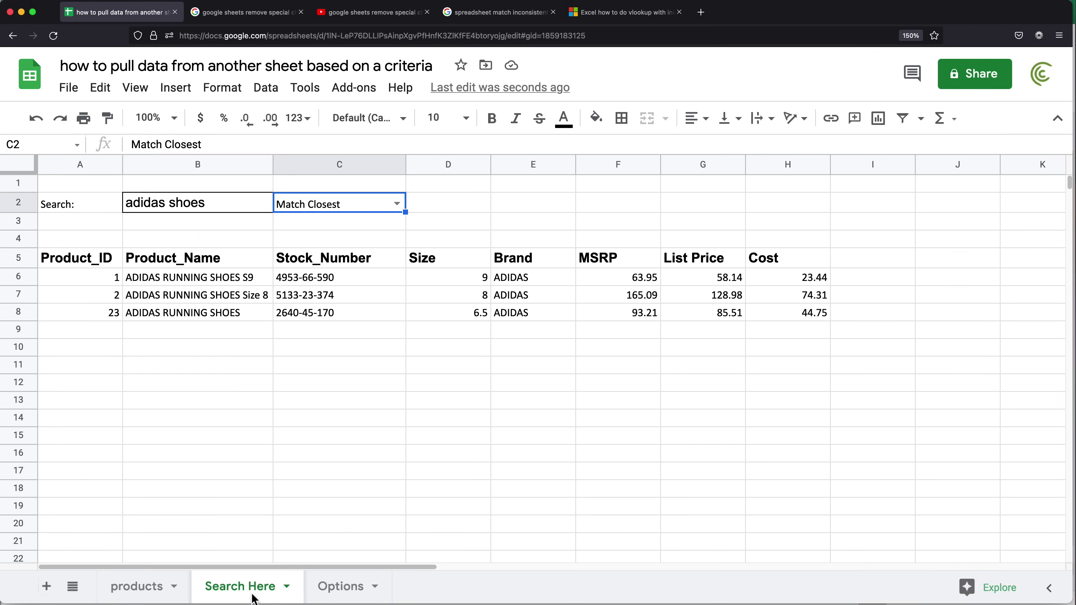
left_click(201, 205)
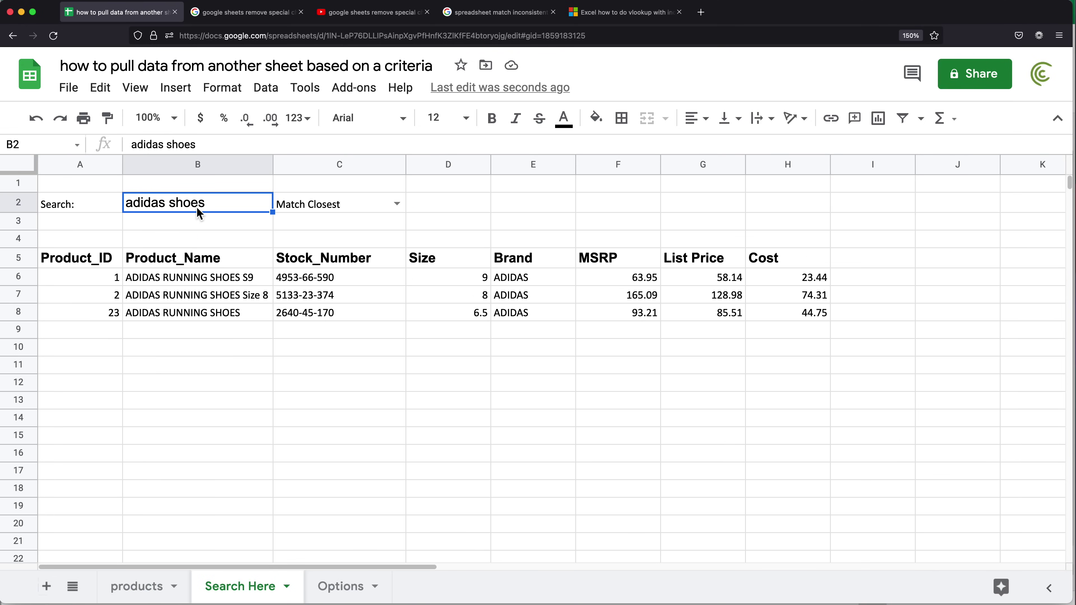
type("nike ad")
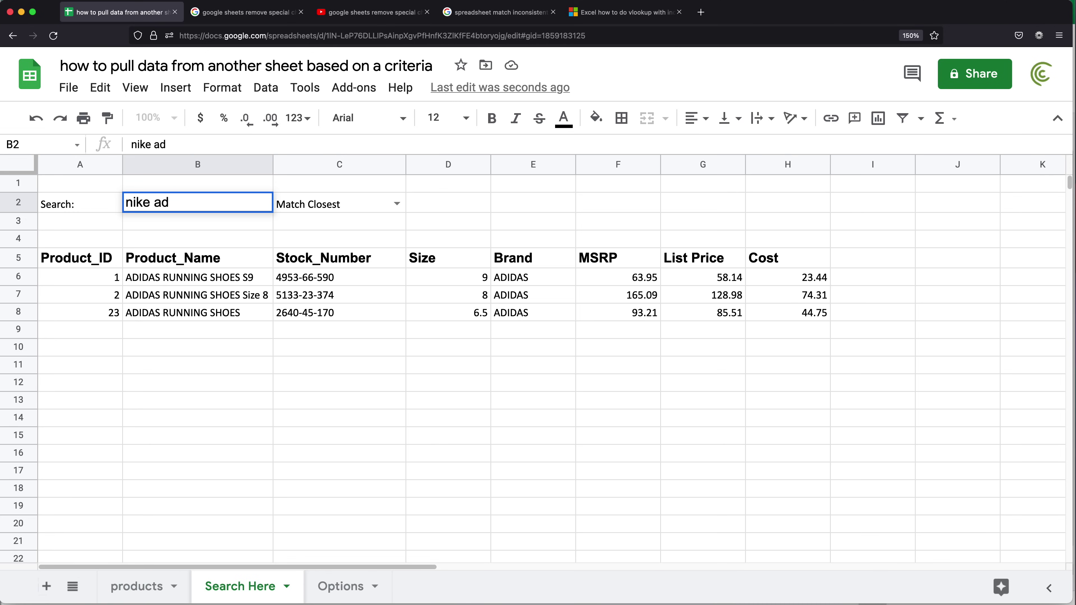
type("idas running shoes")
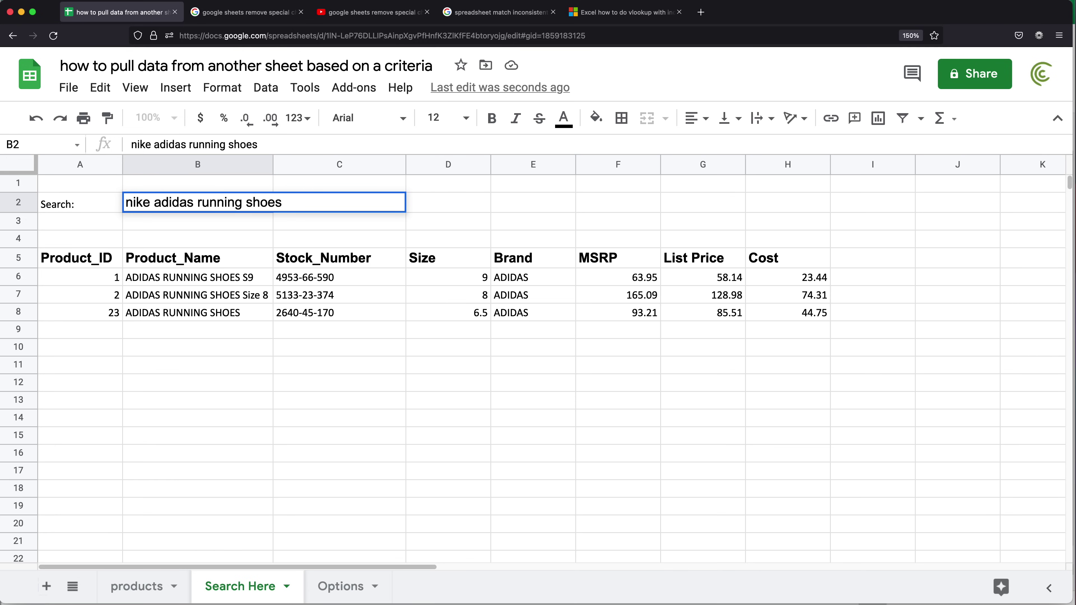
key("Return")
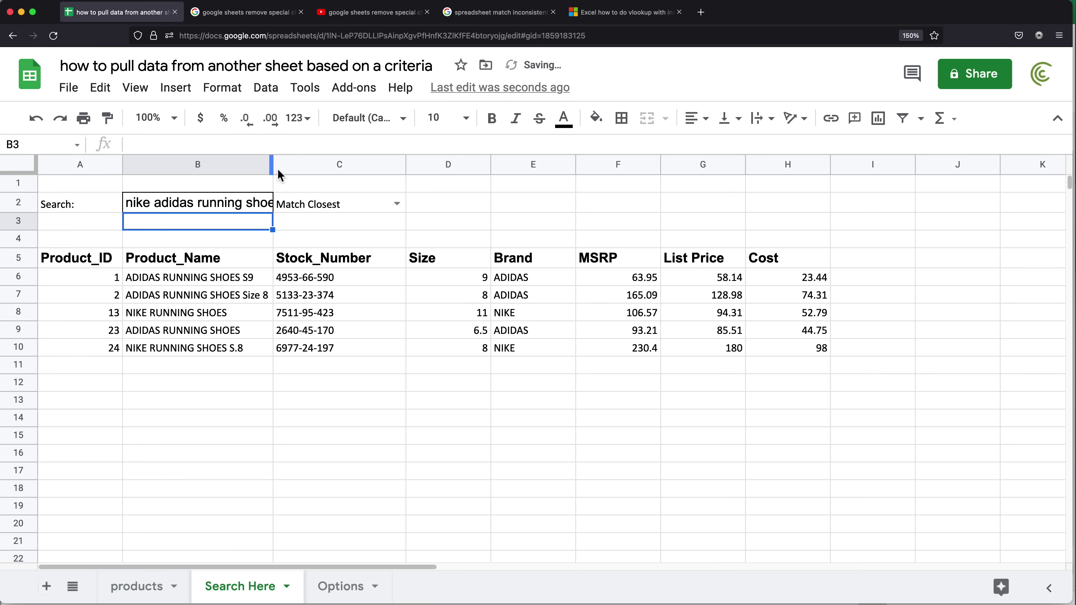
left_click_drag(273, 167, 306, 166)
Step: Check the product names returned in B6:B10 against the Match Closest option in C2
left_click(330, 208)
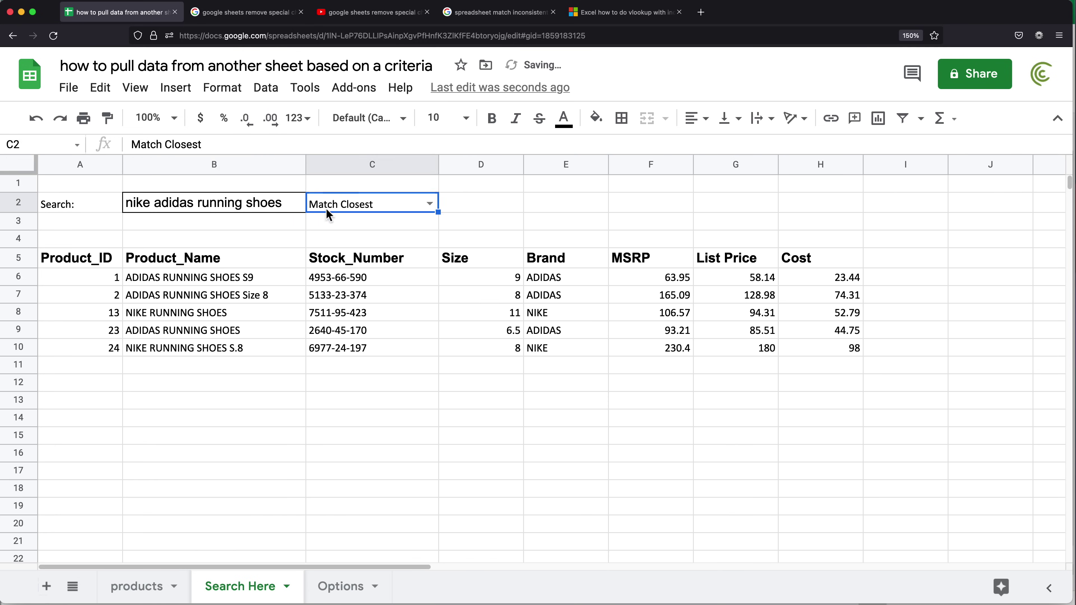
left_click(173, 282)
left_click_drag(173, 282, 183, 350)
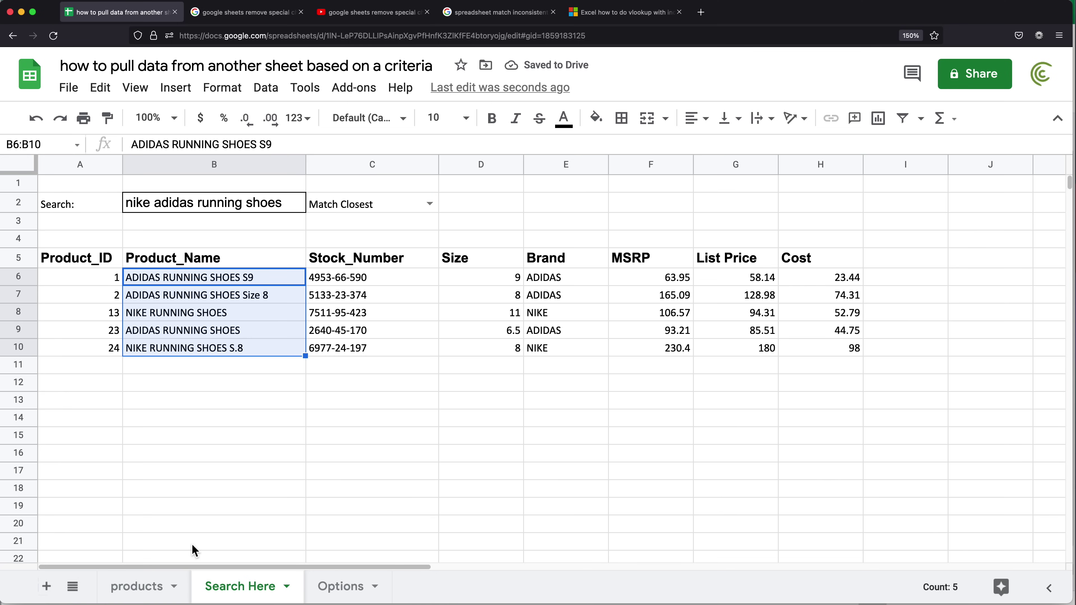
Step: Examine the Match Score values on the products sheet for the nike adidas running shoes search, from the first product to the last
left_click(137, 586)
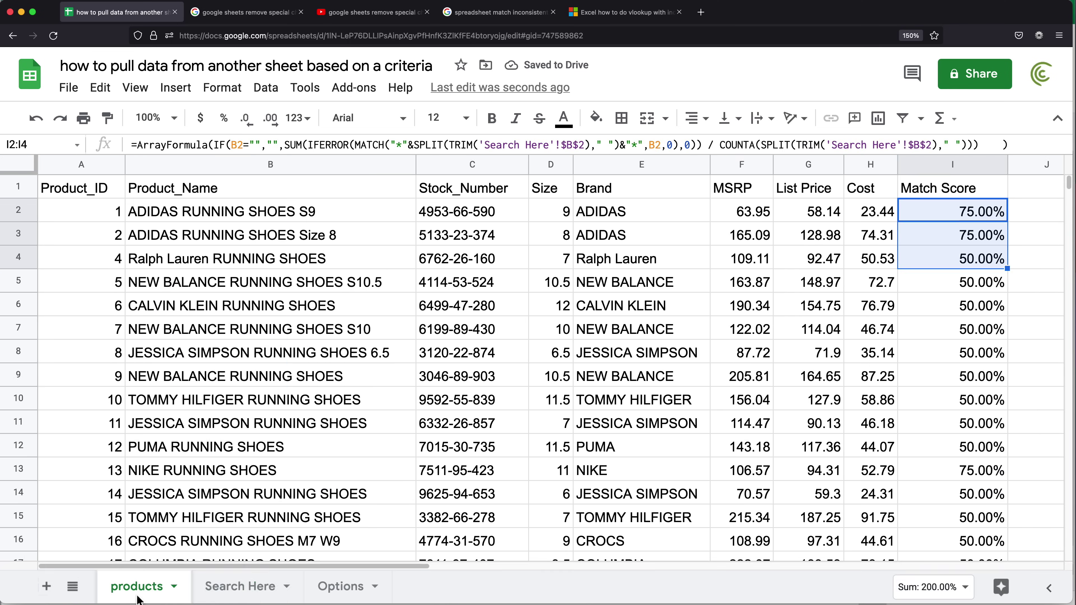
left_click(955, 231, "shift")
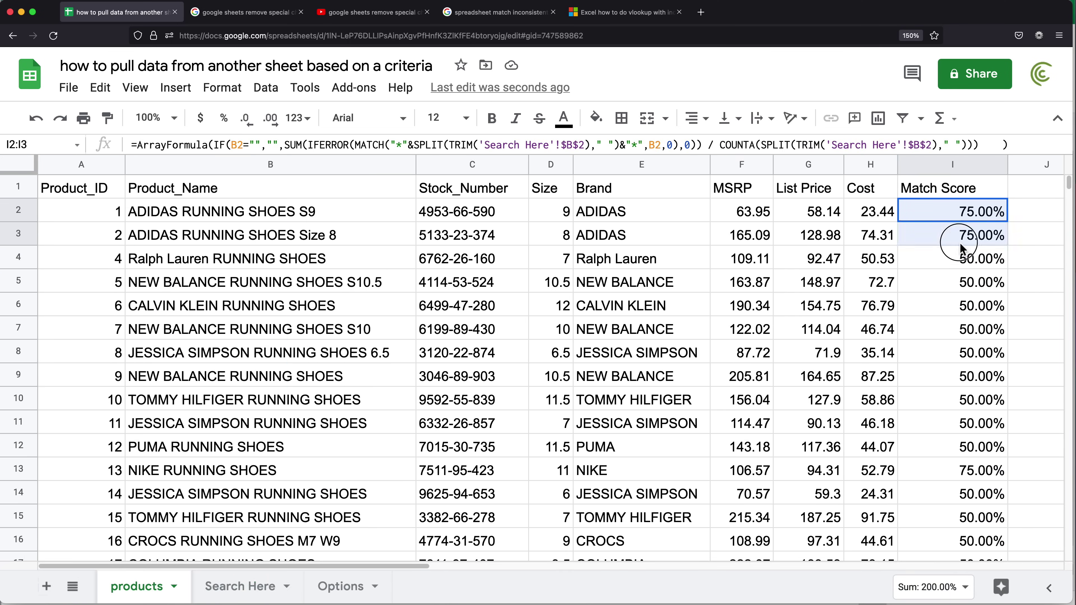
left_click(969, 478)
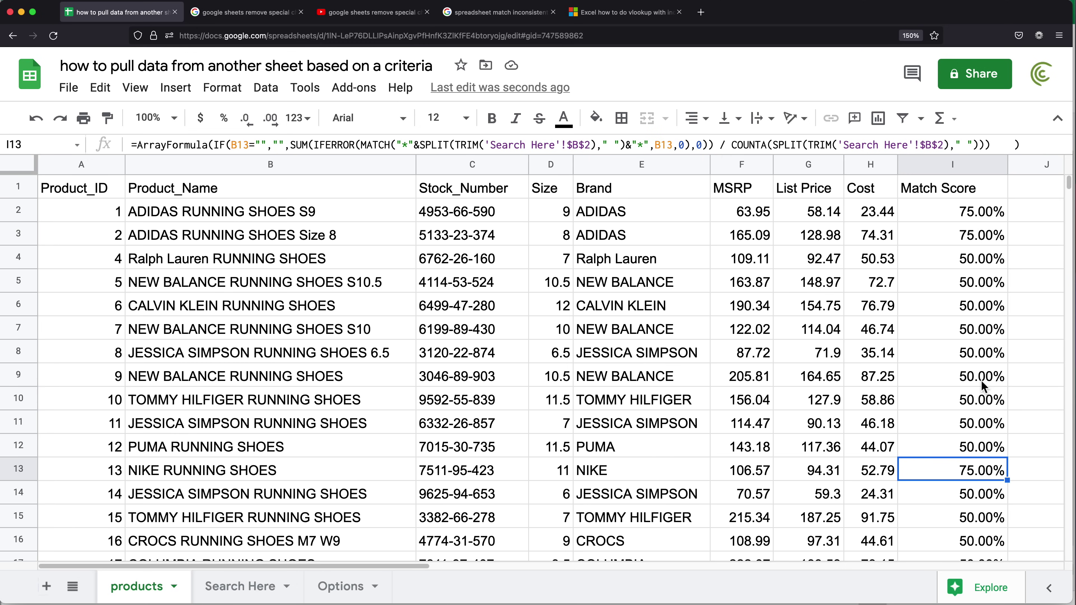
scroll(981, 381, "down", 5)
left_click_drag(981, 351, 989, 409)
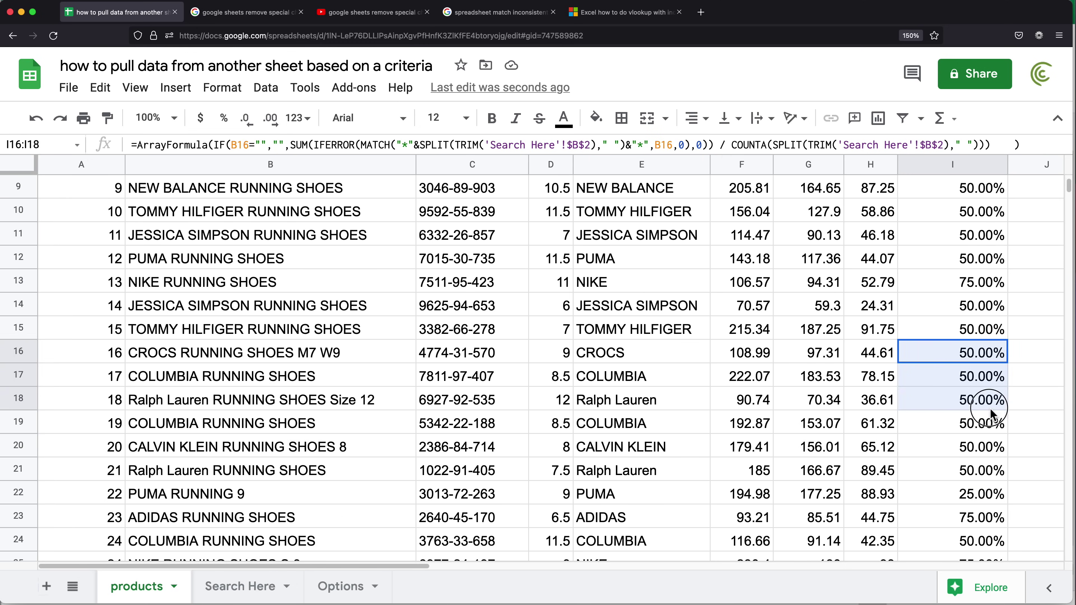
scroll(987, 416, "down", 3)
left_click(983, 376)
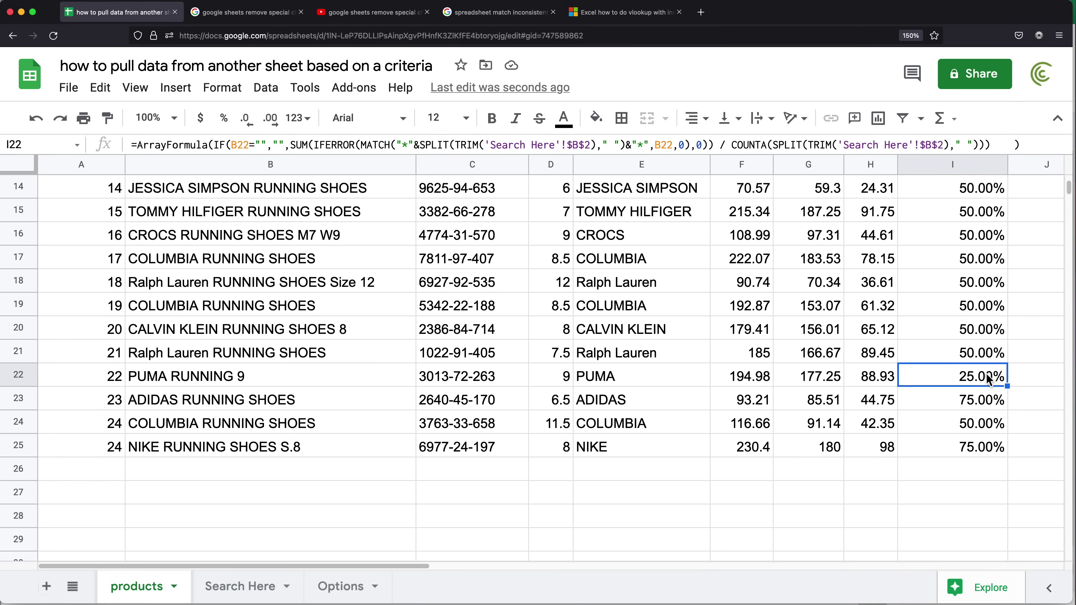
scroll(987, 379, "up", 8)
Step: Set the Match Closest score in B3 on the Options sheet to 50% and check the results on the Search Here sheet
left_click(339, 587)
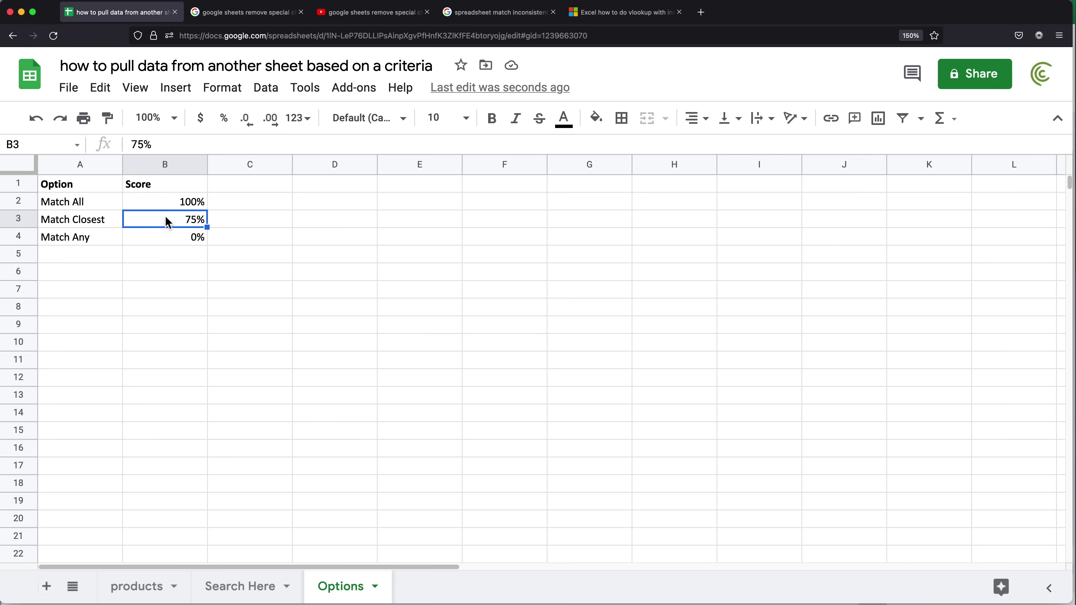
type("50")
key("Return")
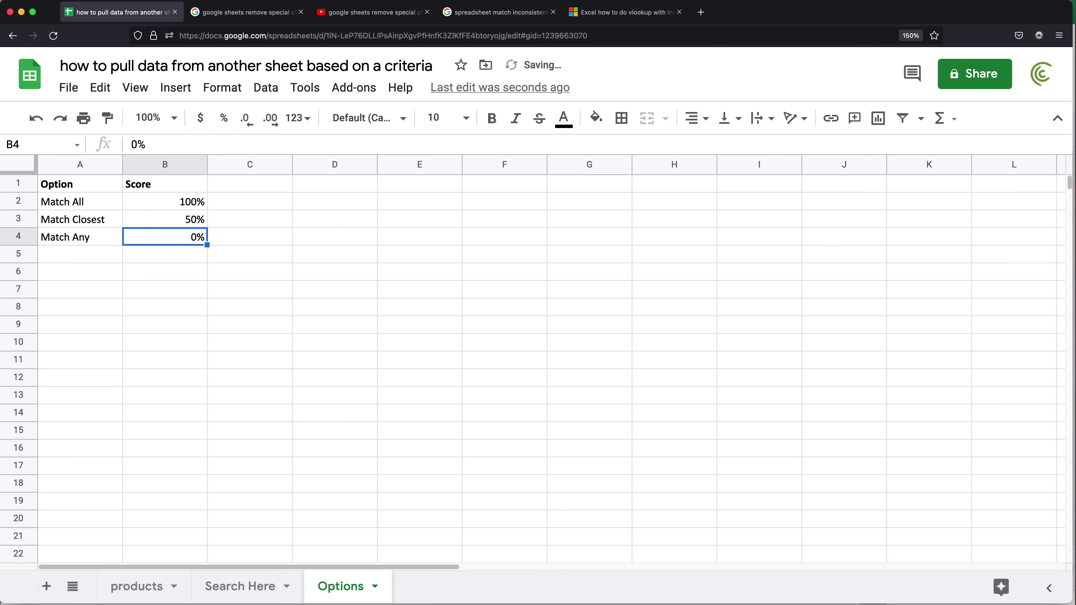
left_click(267, 585)
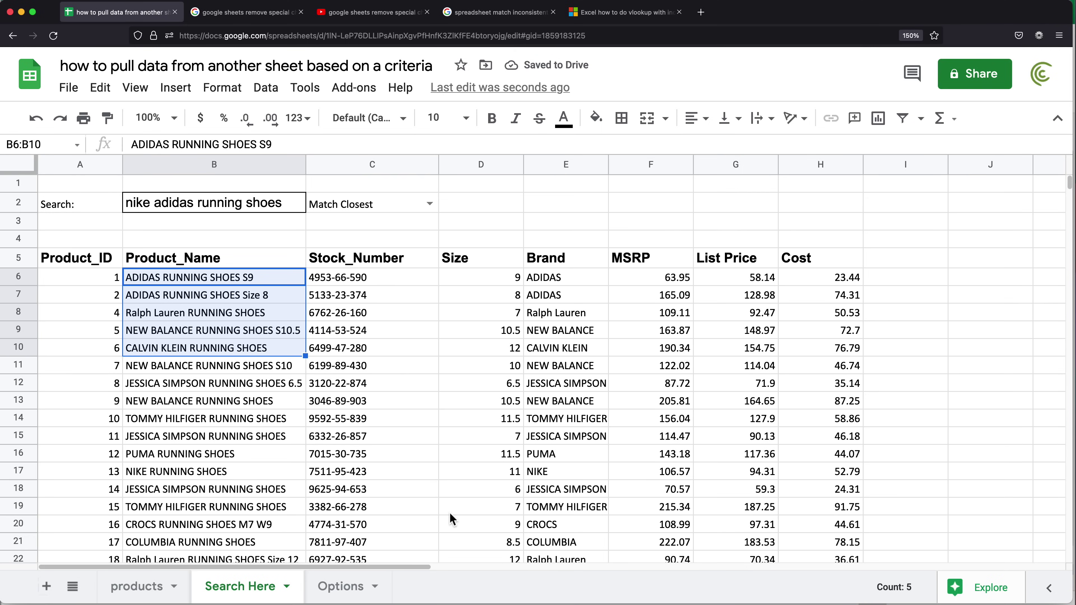
Step: Set the Match Closest score in B3 on the Options sheet to 75%
left_click(343, 587)
left_click(190, 224)
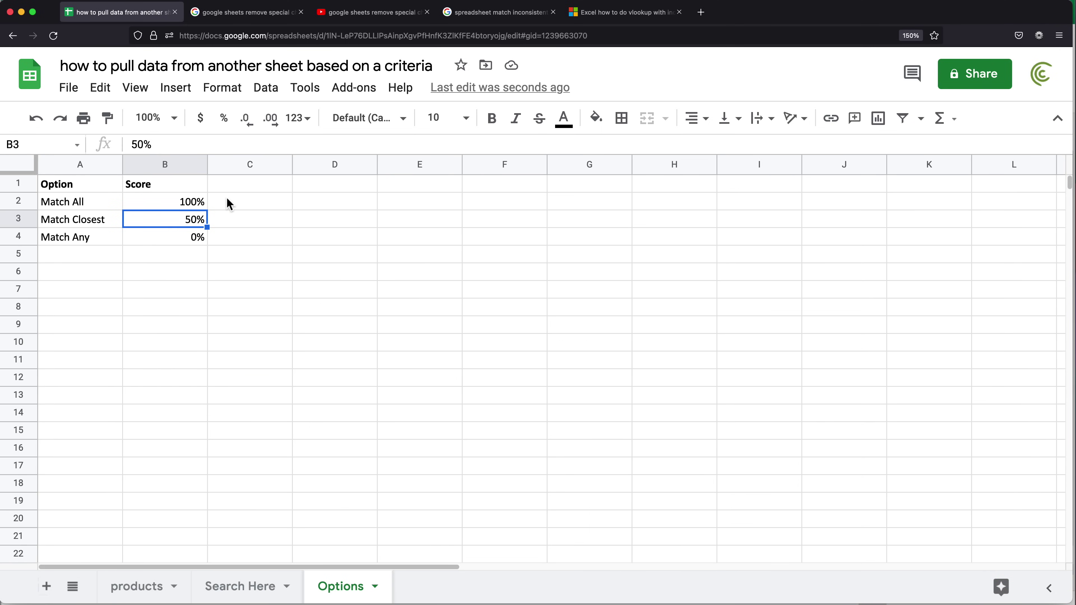
double_click(195, 220)
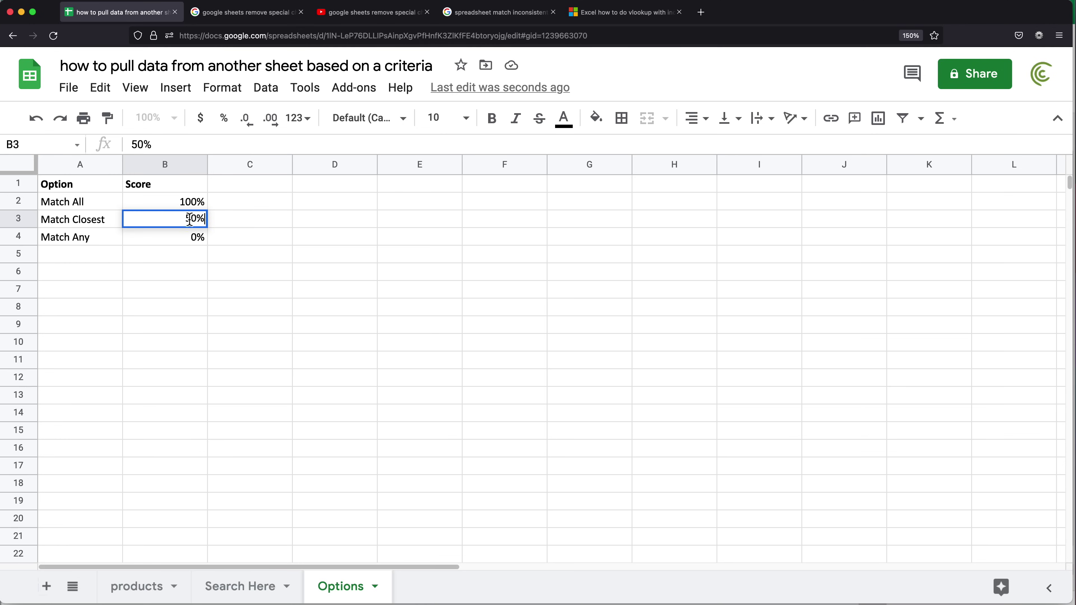
double_click(204, 217)
type("75")
key("Return")
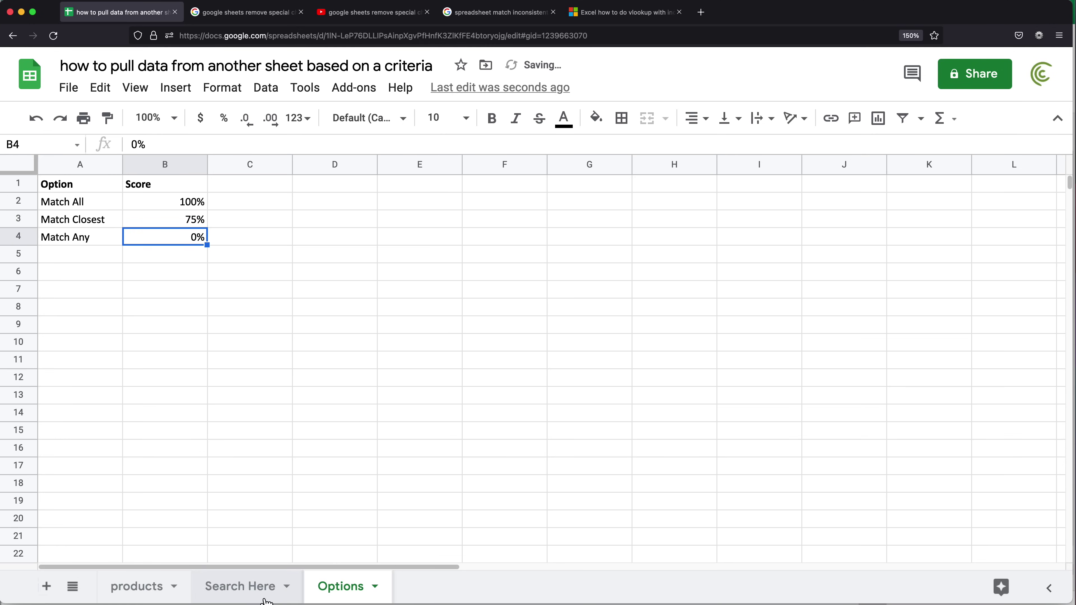
Step: Check the filtered products on the Search Here sheet, then set the C2 dropdown to Match All
left_click(252, 596)
left_click(180, 332)
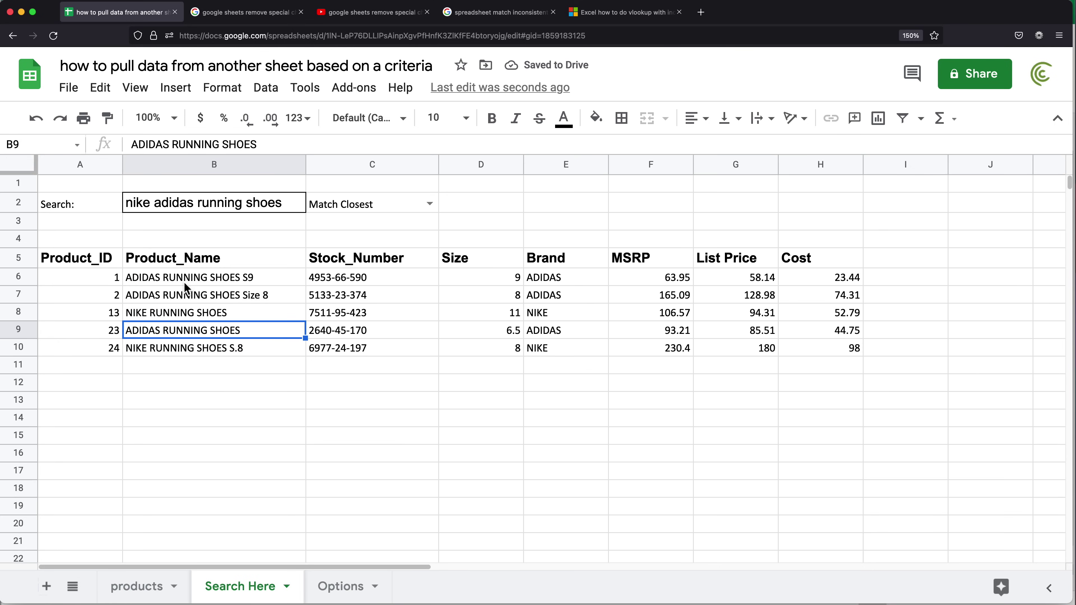
left_click(429, 205)
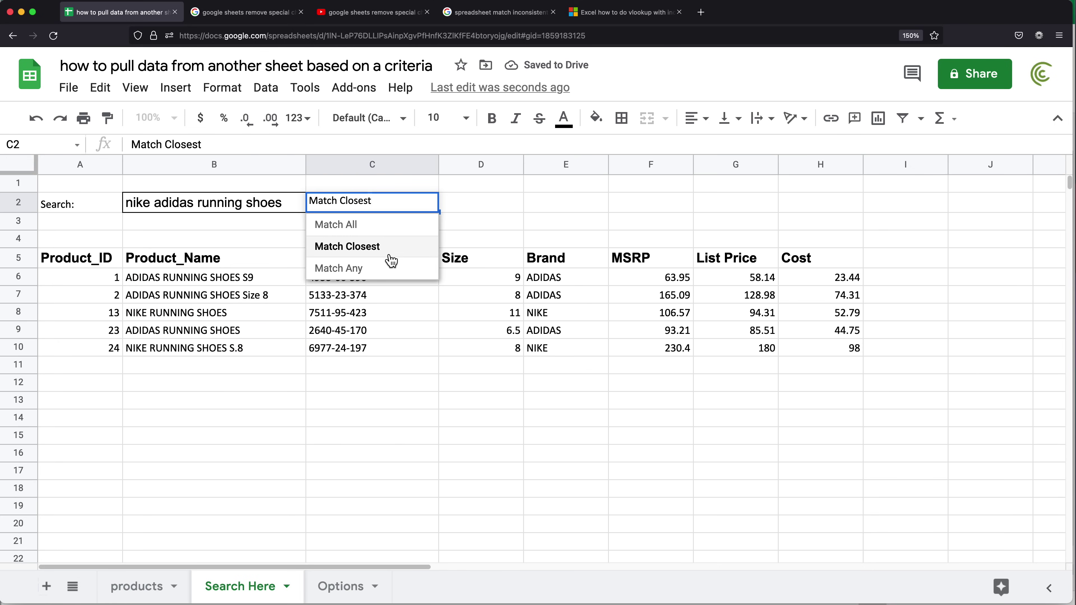
left_click(375, 231)
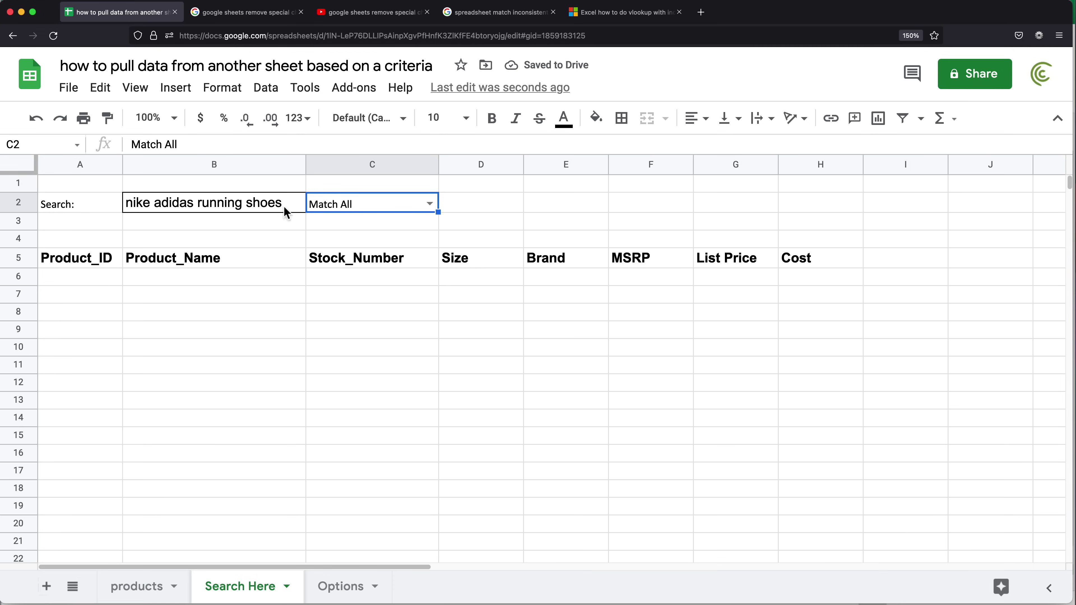
Step: Compare the product names on the products sheet with the search term, then return to the Search Here sheet
left_click(137, 597)
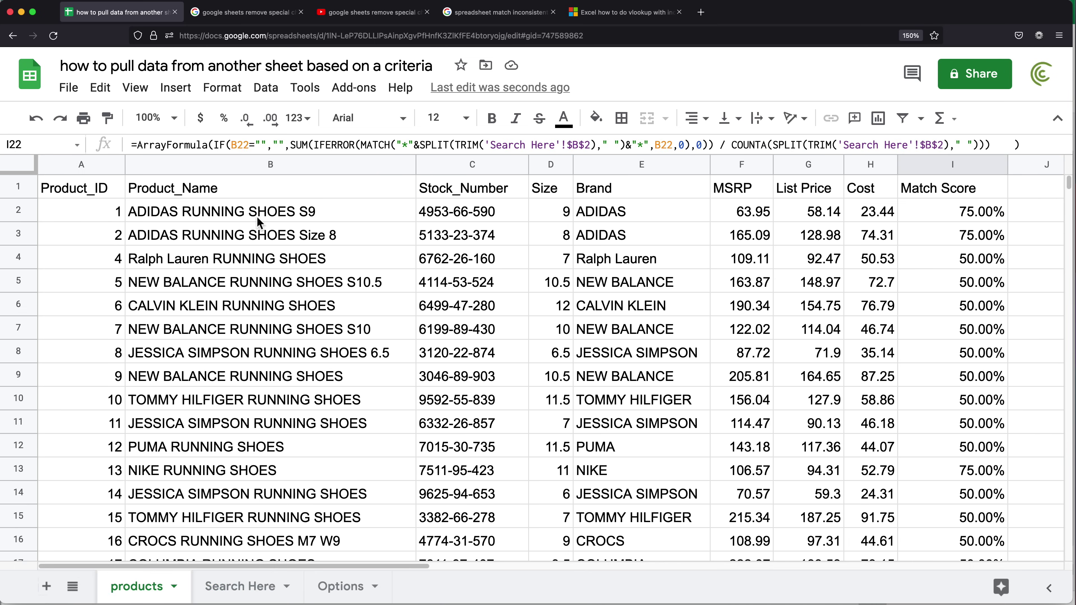
left_click(142, 216)
left_click(242, 593)
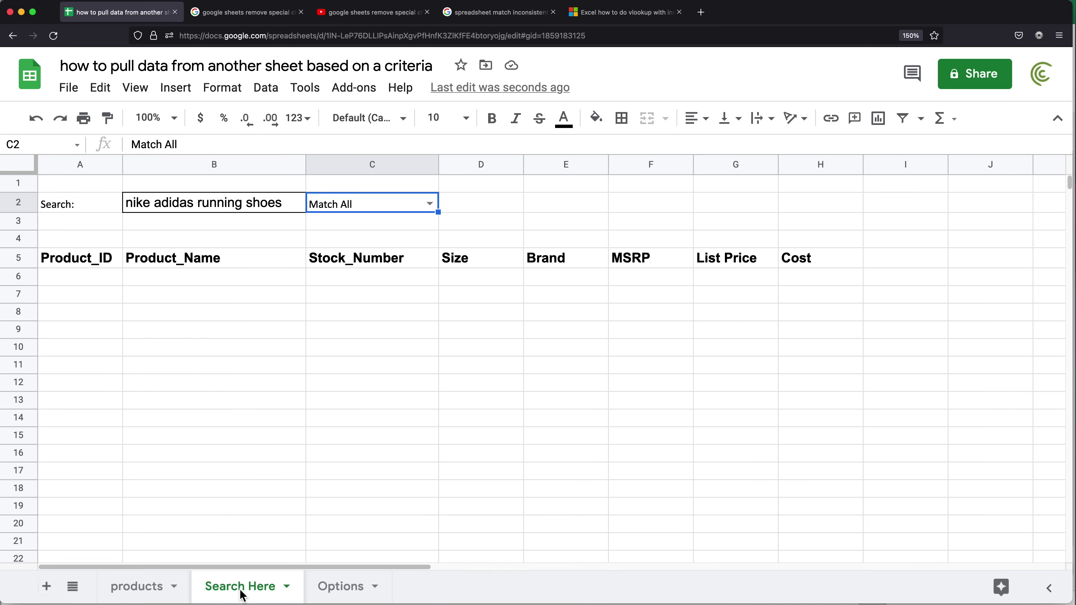